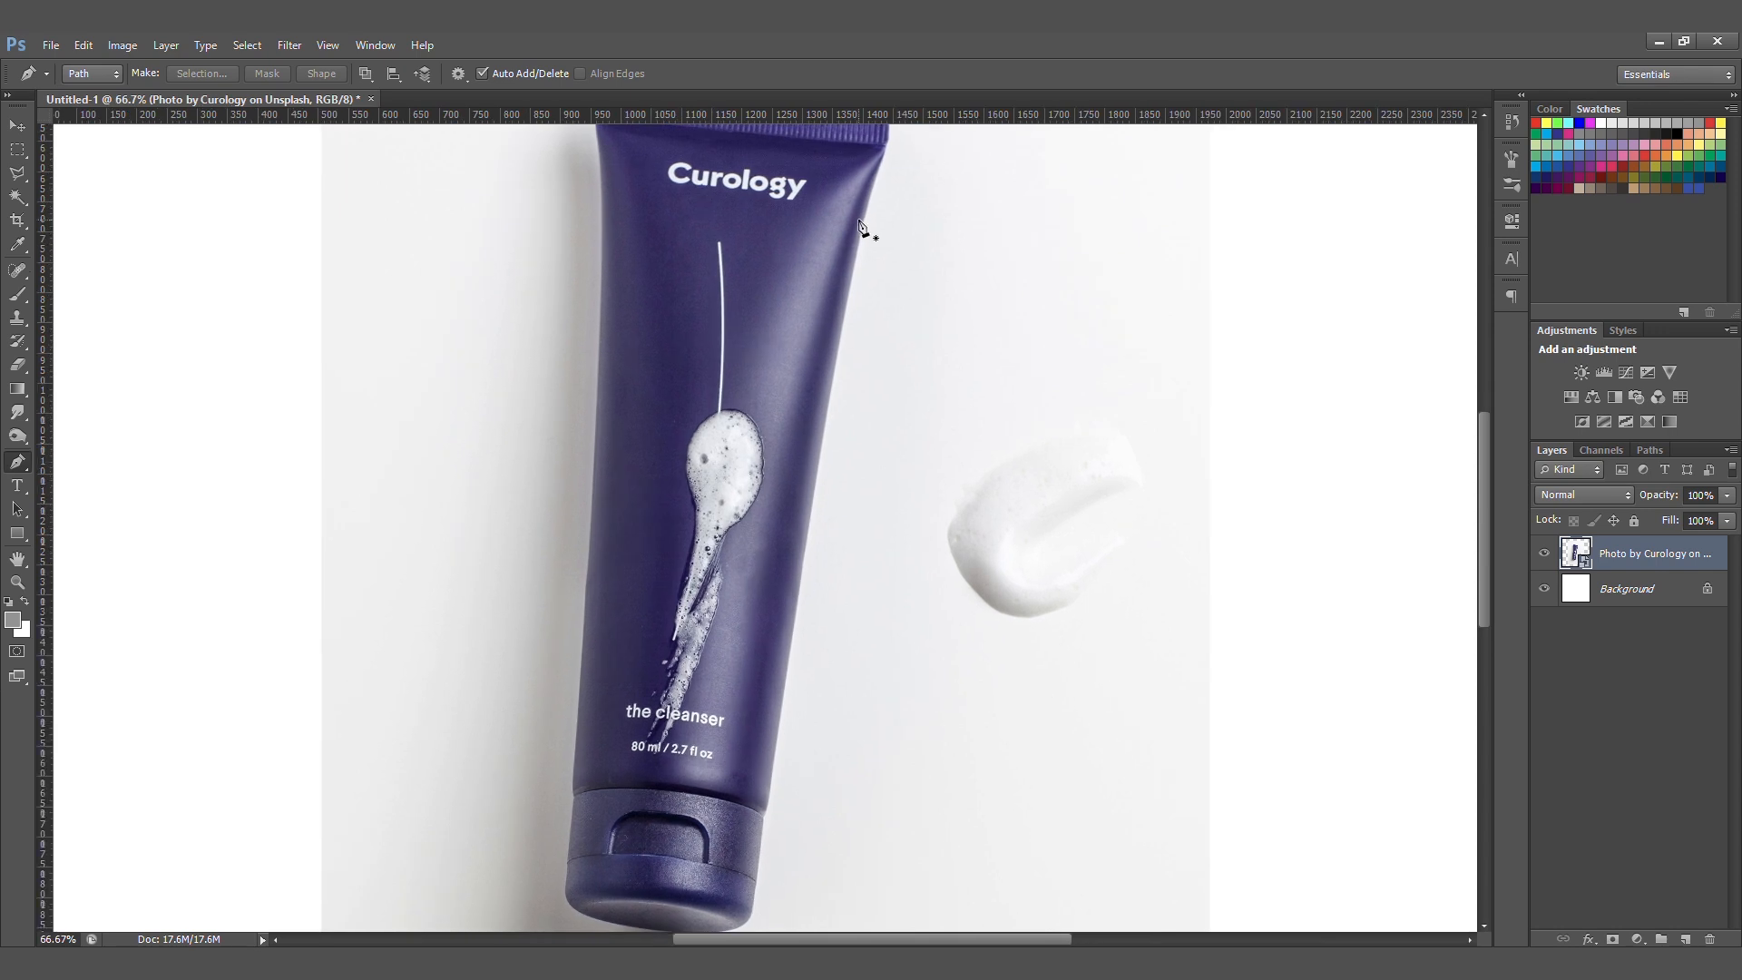
- Trace the tube's right edge with a Pen tool path from the crimped end down to the cap
{"action": "left_click", "coordinate": [886, 144]}
{"action": "left_click", "coordinate": [840, 337]}
{"action": "left_click", "coordinate": [772, 781]}
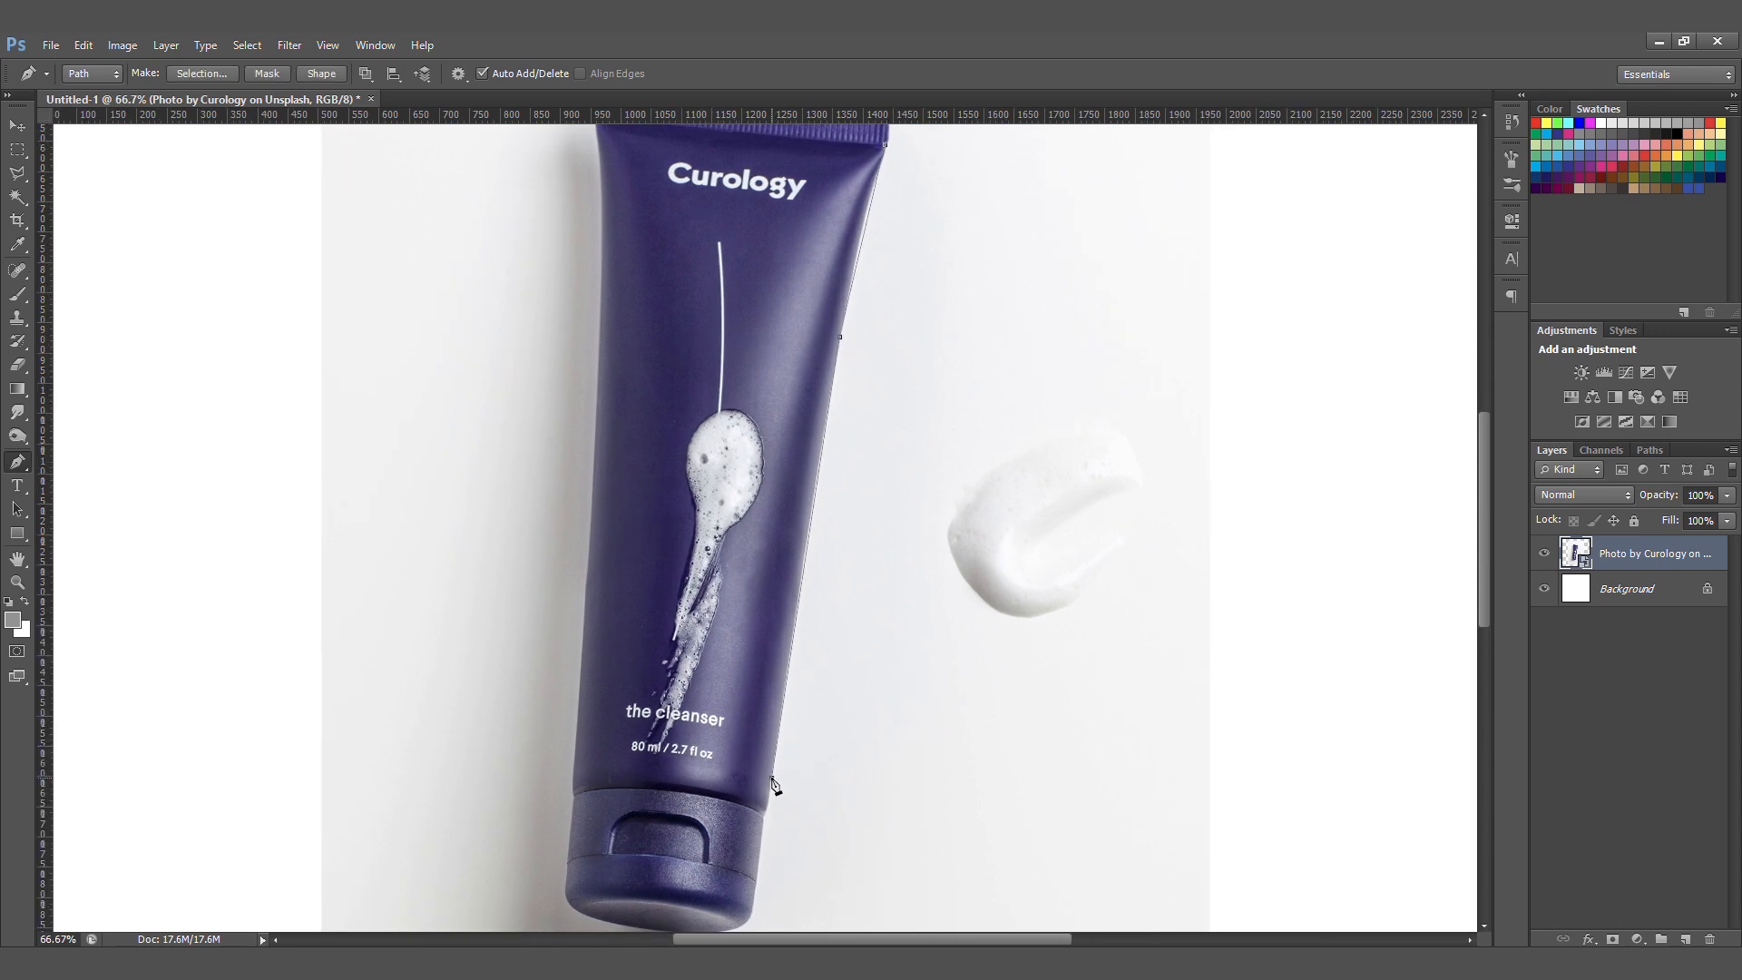
{"action": "scroll", "coordinate": [755, 738], "scroll_direction": "up", "scroll_amount": 2}
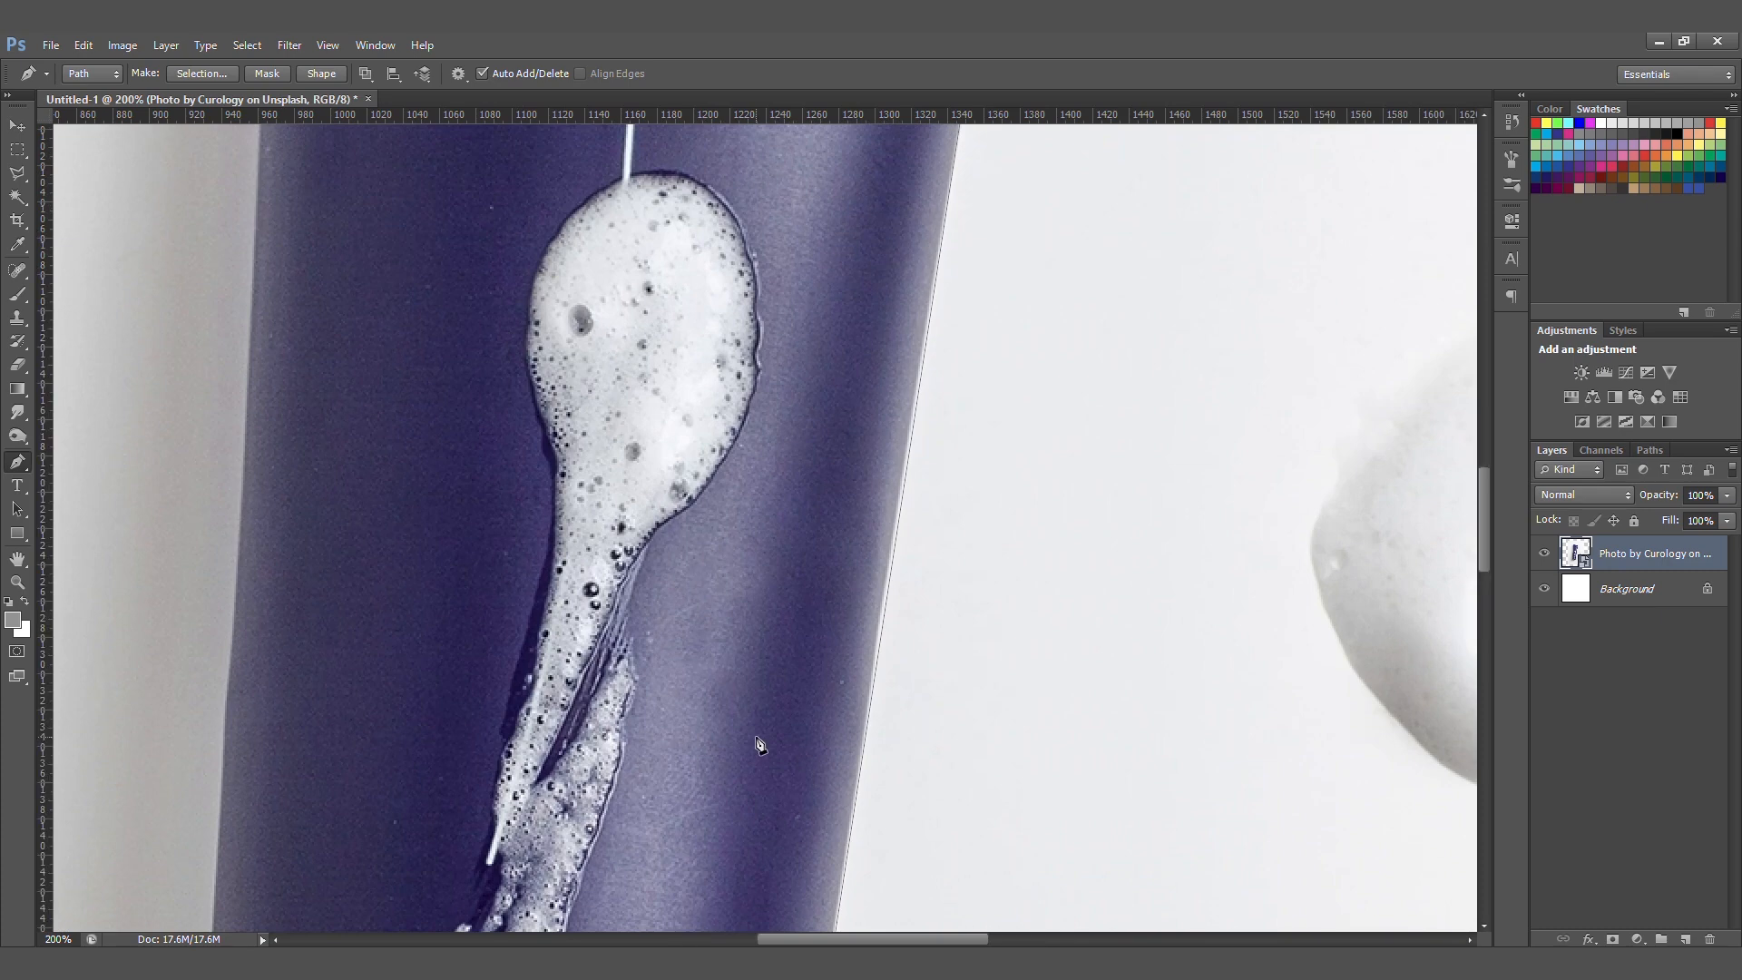
{"action": "scroll", "coordinate": [887, 668], "scroll_direction": "down", "scroll_amount": 2}
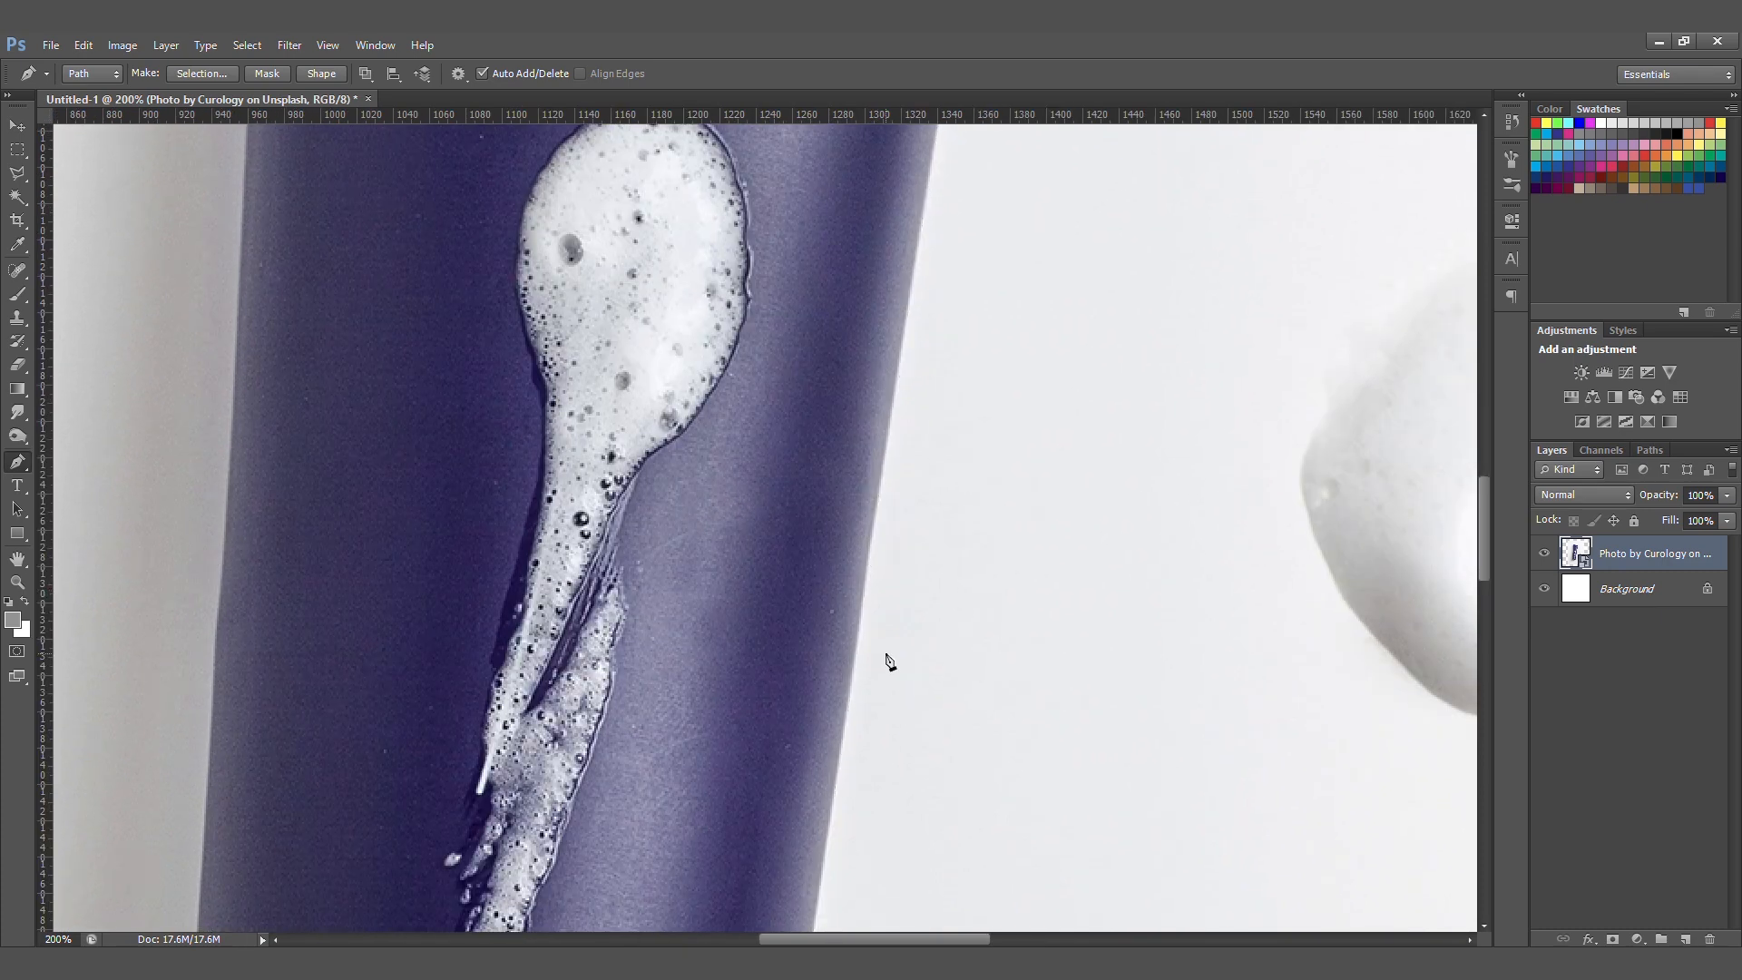
- Continue the Pen path around the tube's crimped top end to its left corner
{"action": "left_click_drag", "start_coordinate": [854, 384], "coordinate": [867, 776]}
{"action": "left_click_drag", "start_coordinate": [943, 368], "coordinate": [879, 681]}
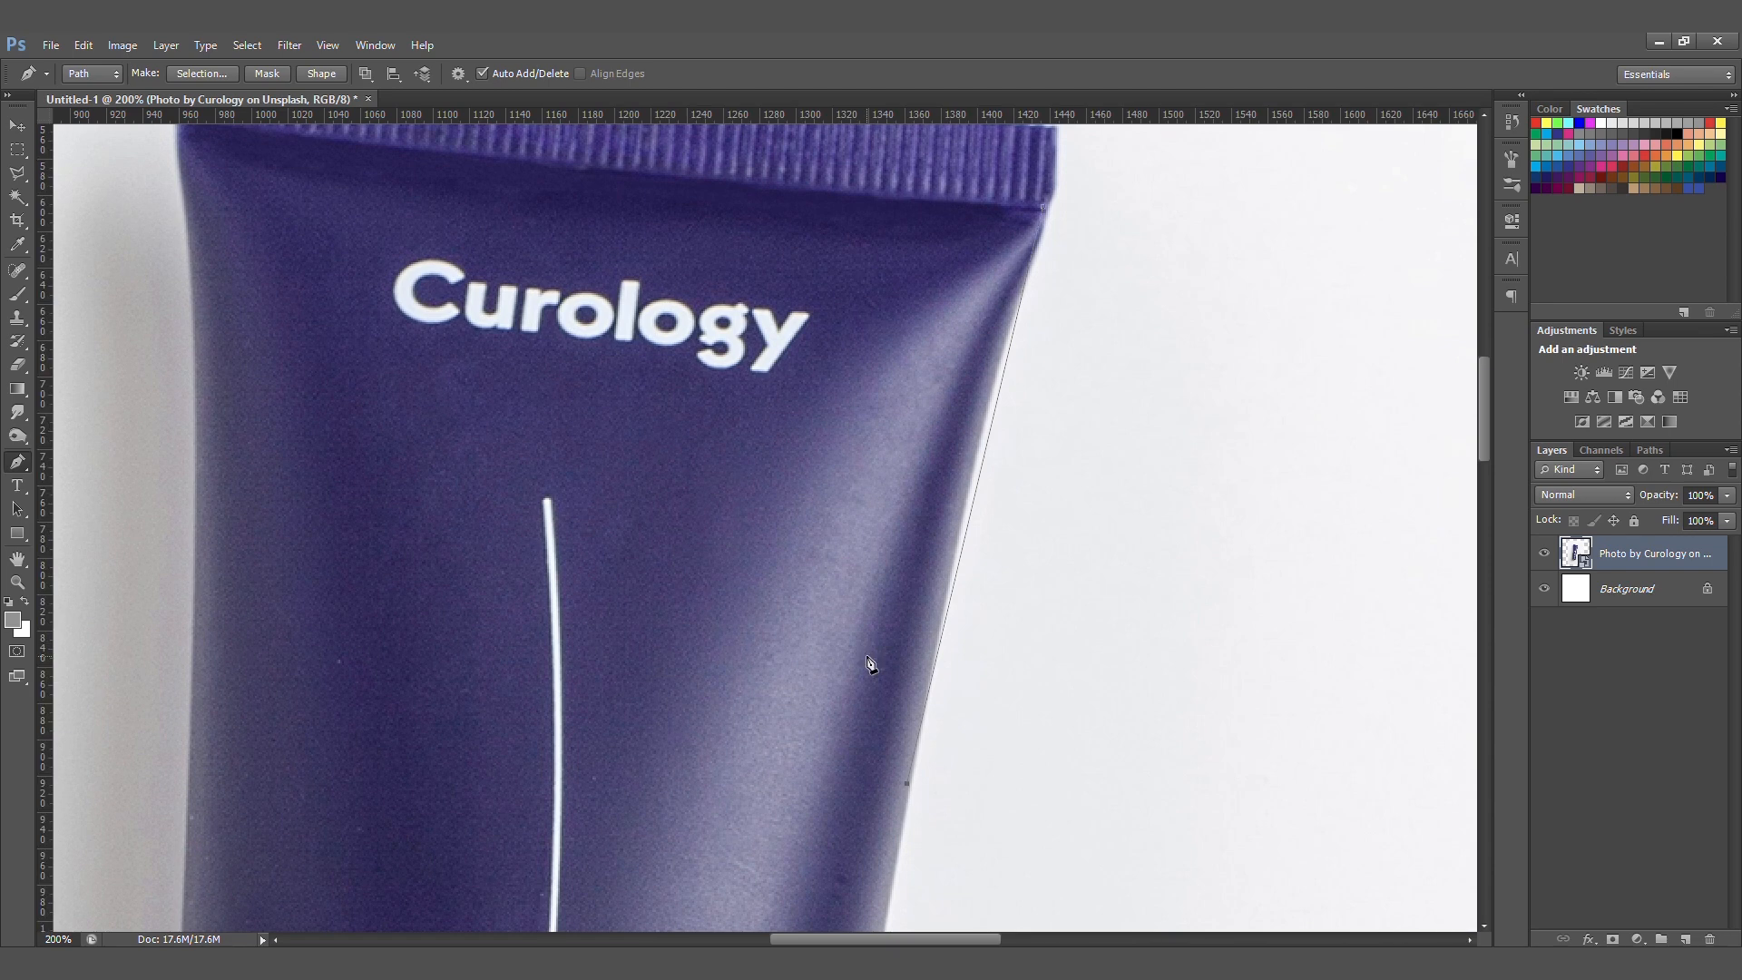
{"action": "left_click_drag", "start_coordinate": [1059, 173], "coordinate": [988, 291]}
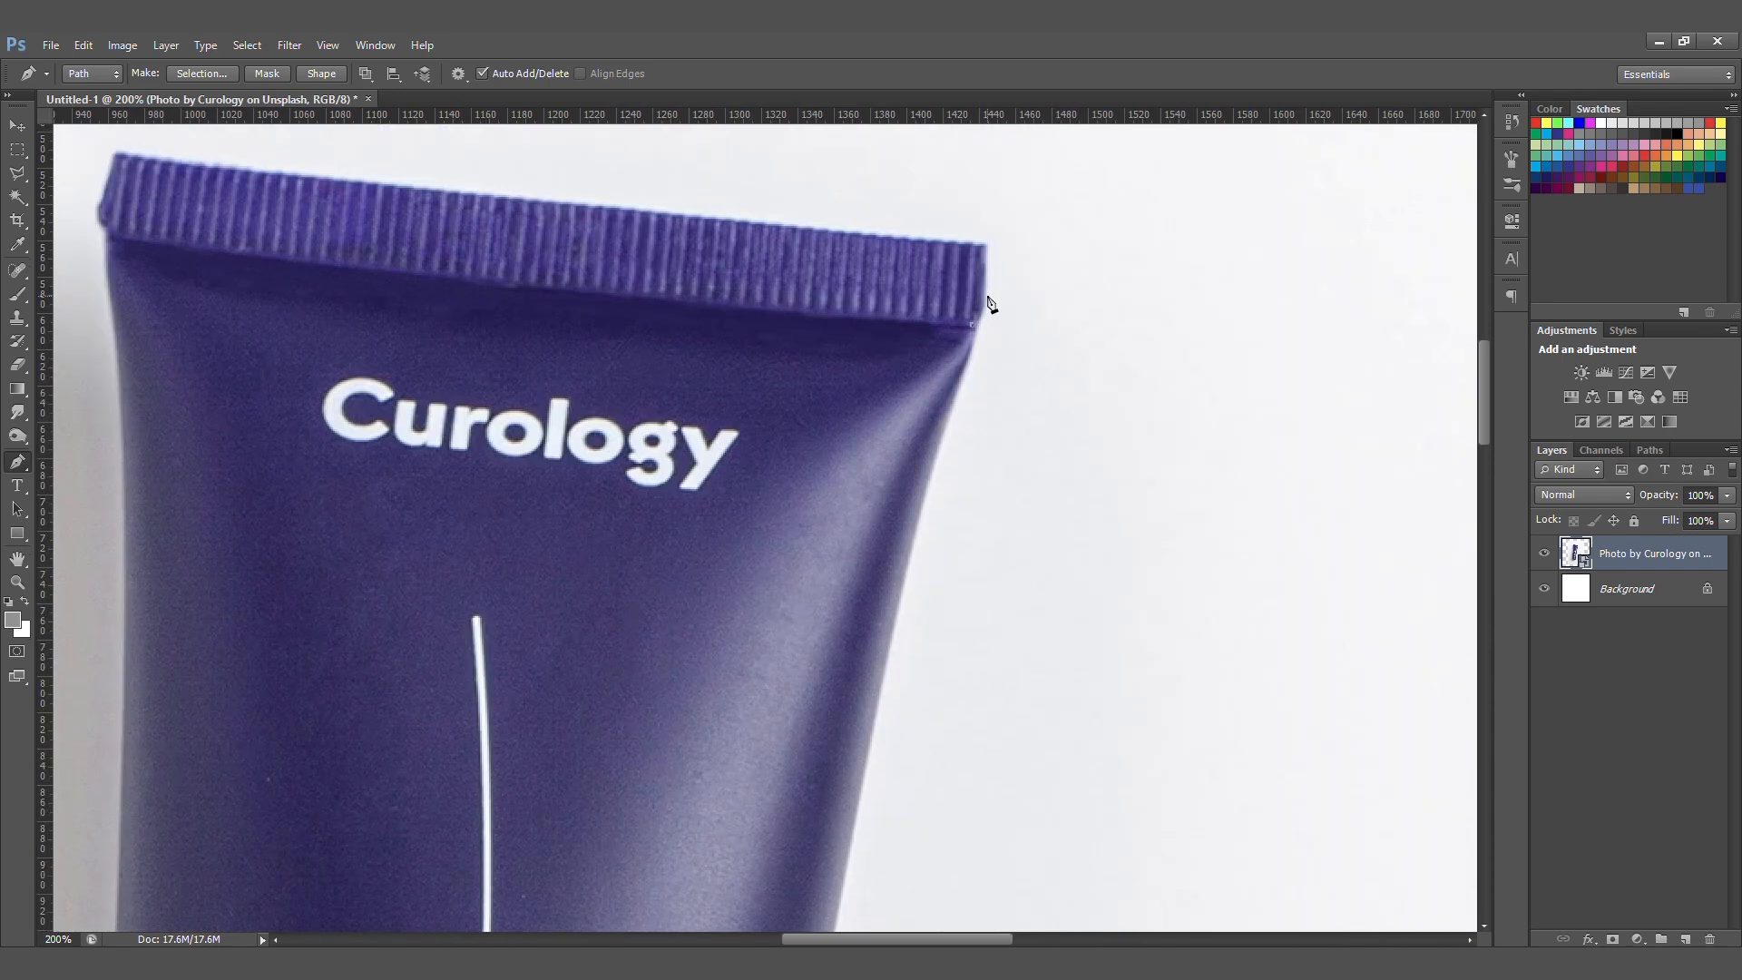
{"action": "left_click_drag", "start_coordinate": [446, 265], "coordinate": [829, 335]}
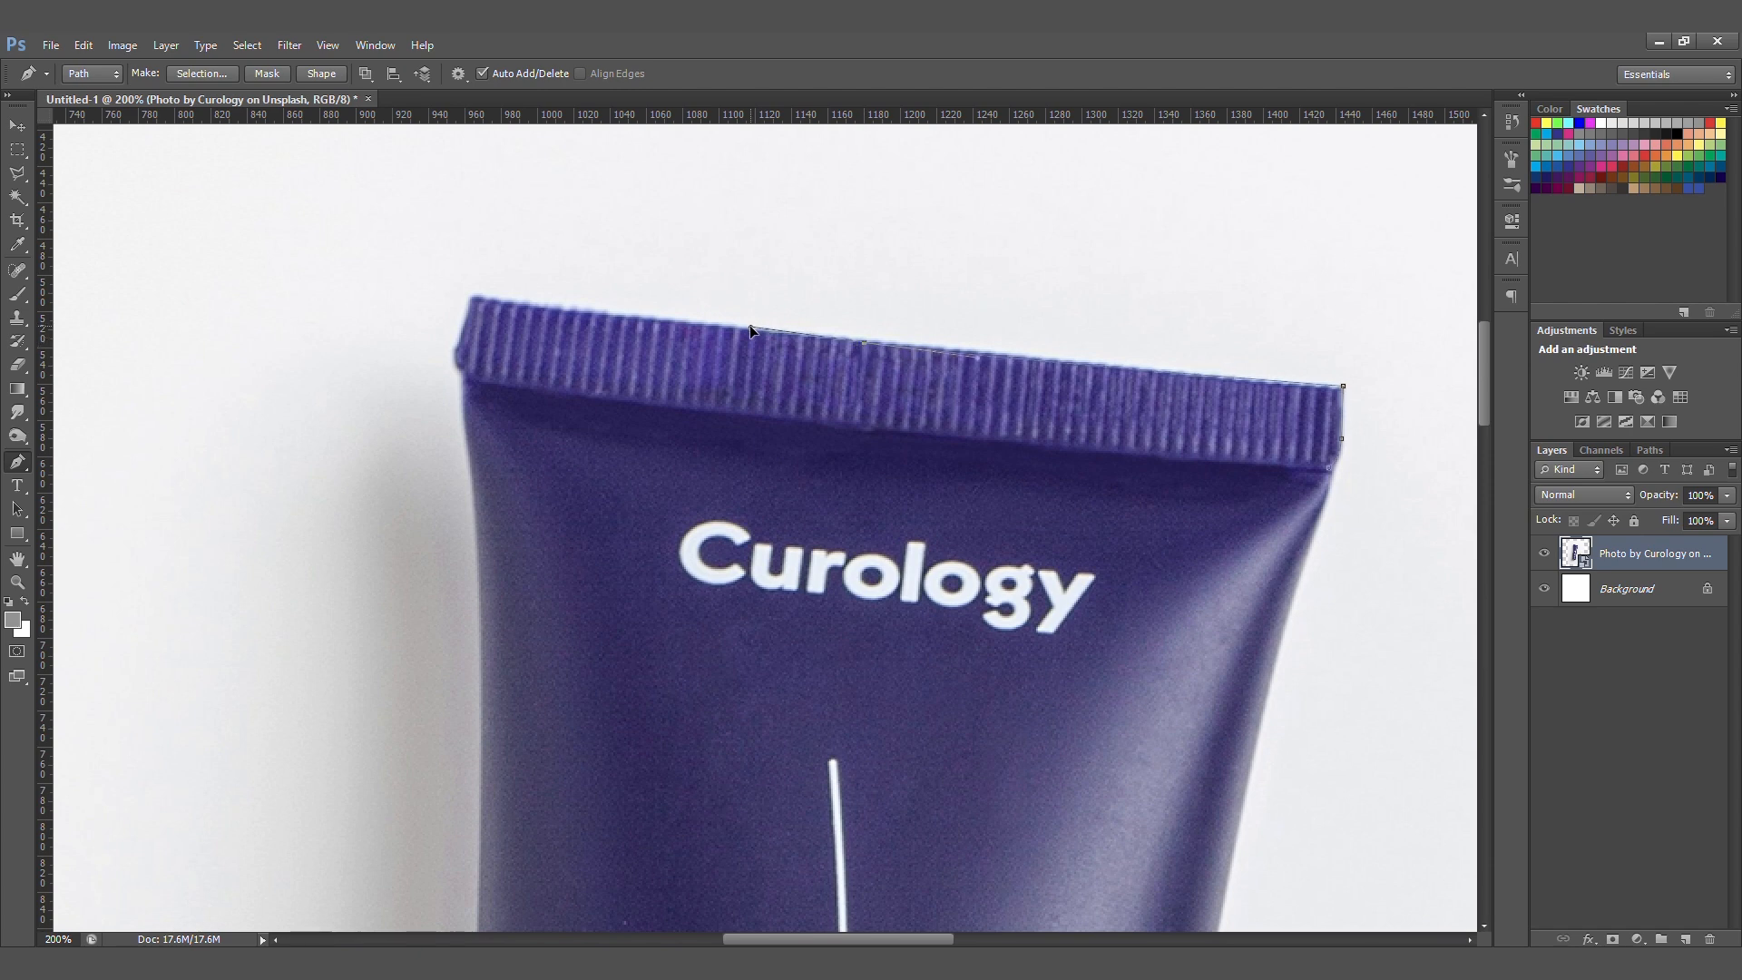
{"action": "left_click", "coordinate": [471, 294]}
{"action": "left_click", "coordinate": [456, 352]}
- Continue the Pen path down the tube's left edge, following its curve
{"action": "left_click_drag", "start_coordinate": [476, 478], "coordinate": [589, 316]}
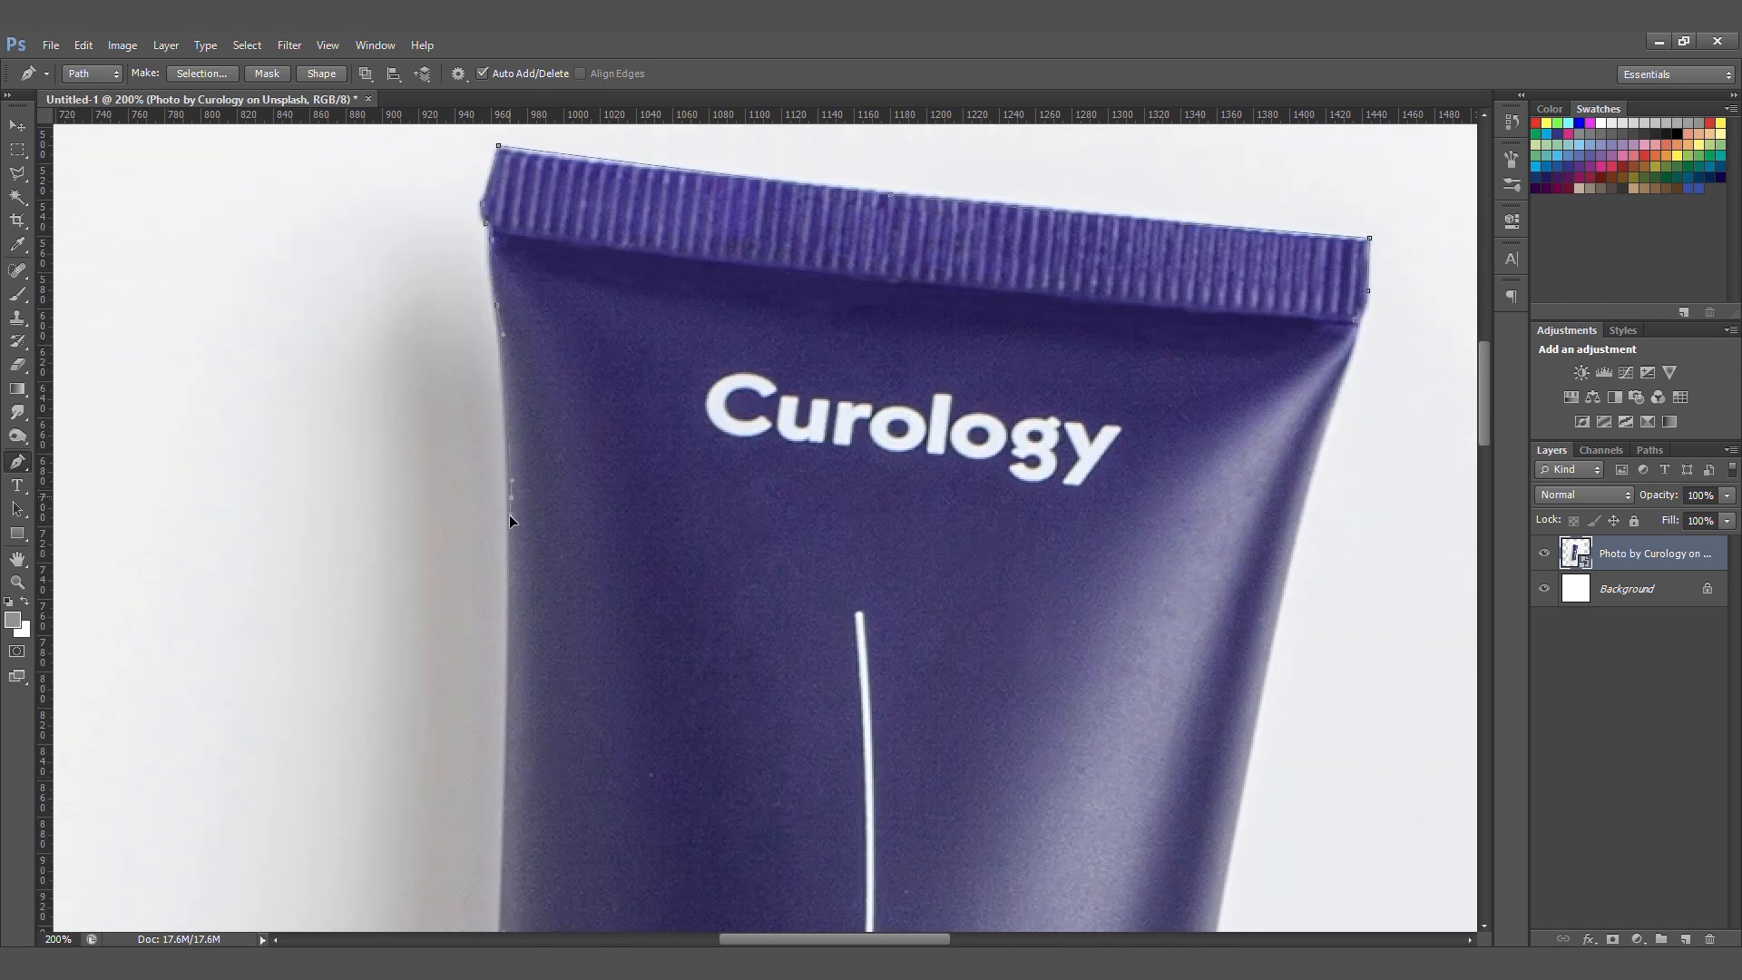
{"action": "left_click_drag", "start_coordinate": [631, 421], "coordinate": [622, 180]}
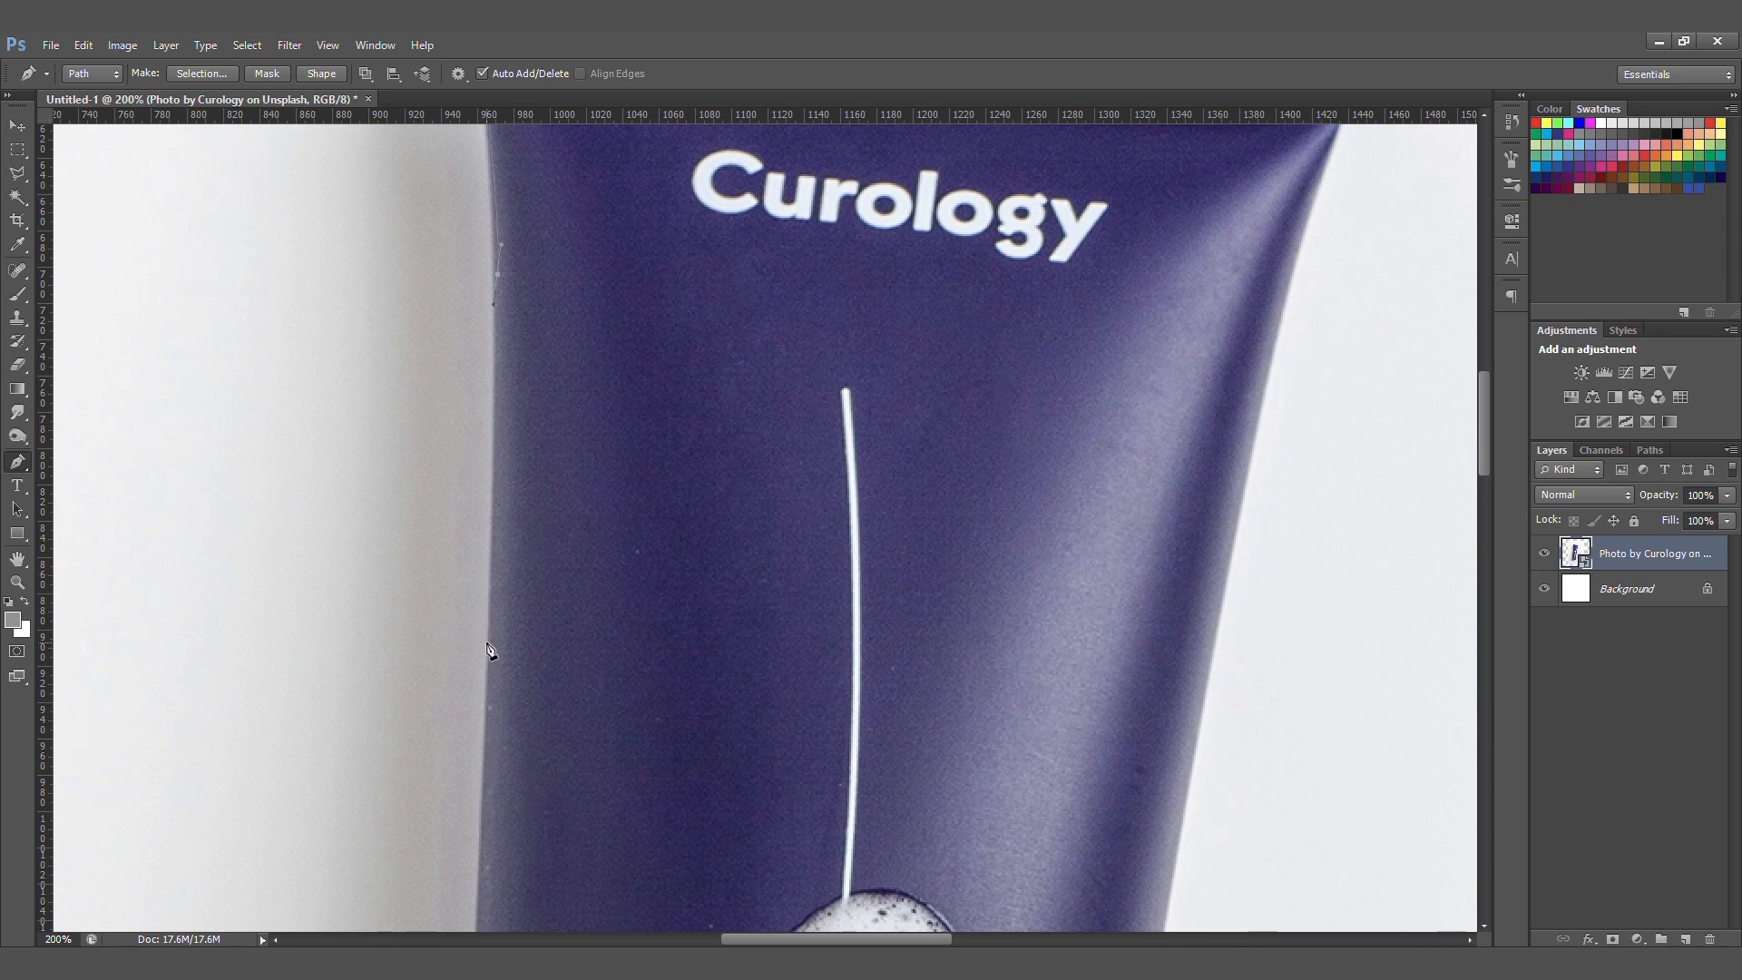
{"action": "left_click_drag", "start_coordinate": [490, 658], "coordinate": [520, 287]}
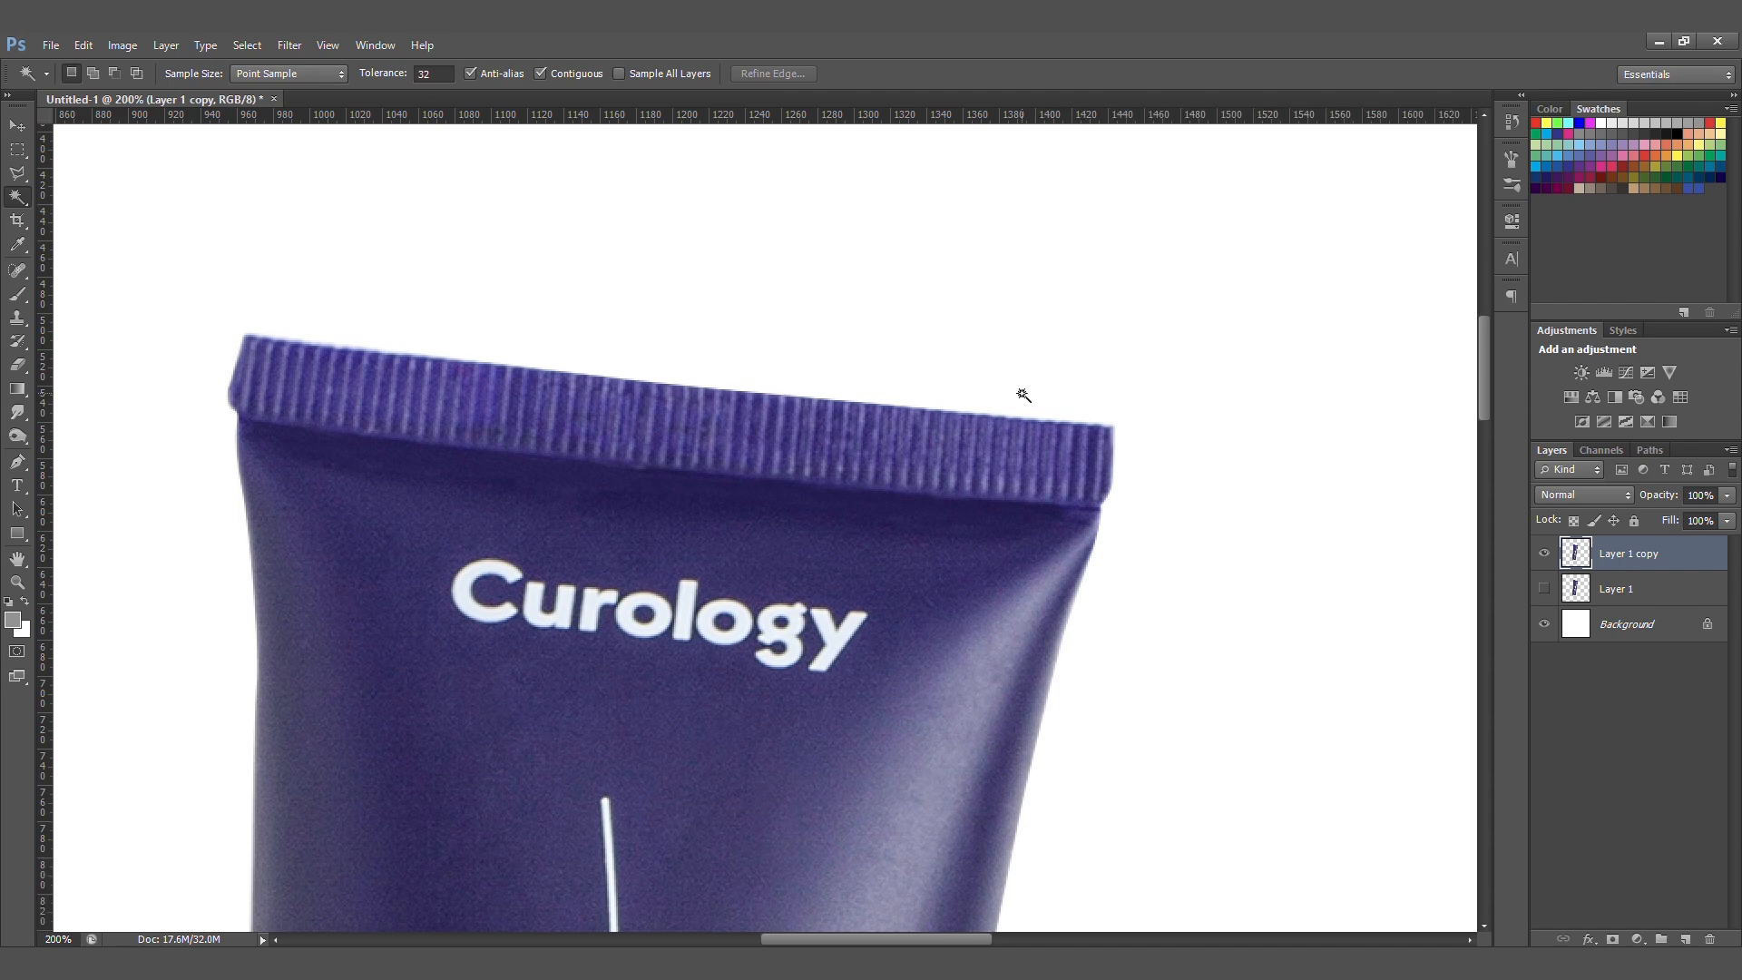
- Move the cut-out tube toward the canvas centre and scale it down with Free Transform
{"action": "key", "text": "ctrl+minus"}
{"action": "key", "text": "ctrl+minus"}
{"action": "key", "text": "ctrl+minus"}
{"action": "key", "text": "v"}
{"action": "key", "text": "ctrl+minus"}
{"action": "key", "text": "ctrl+minus"}
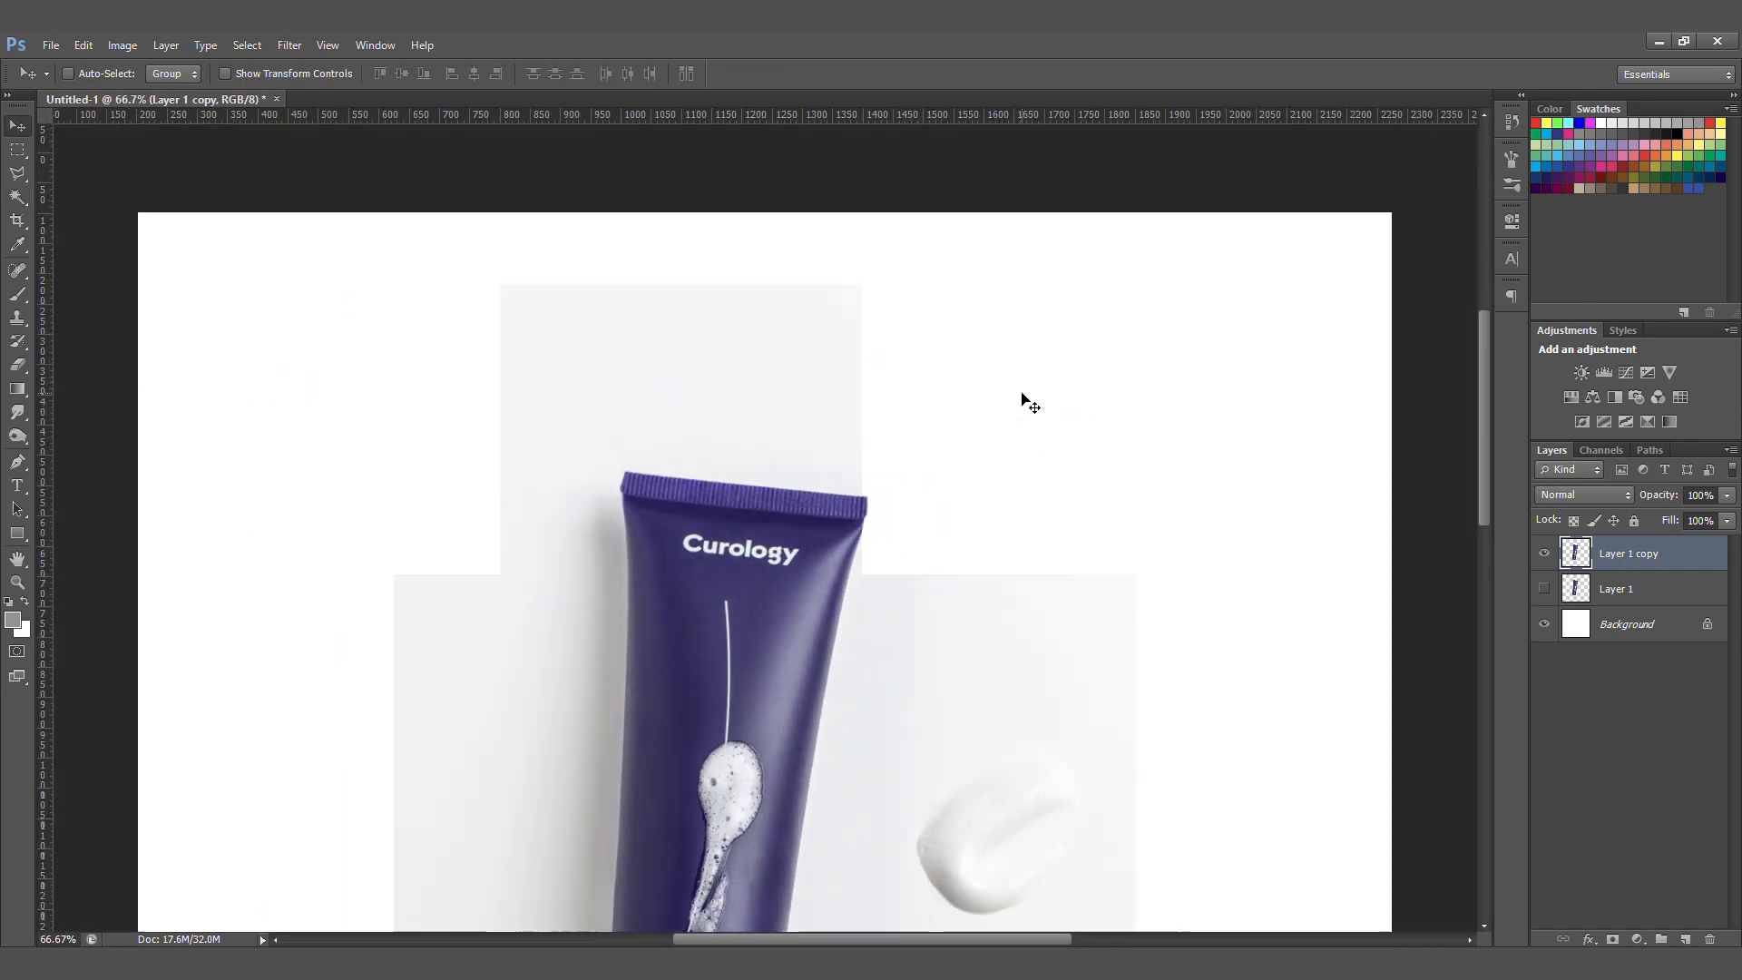
{"action": "left_click_drag", "start_coordinate": [785, 484], "coordinate": [842, 541]}
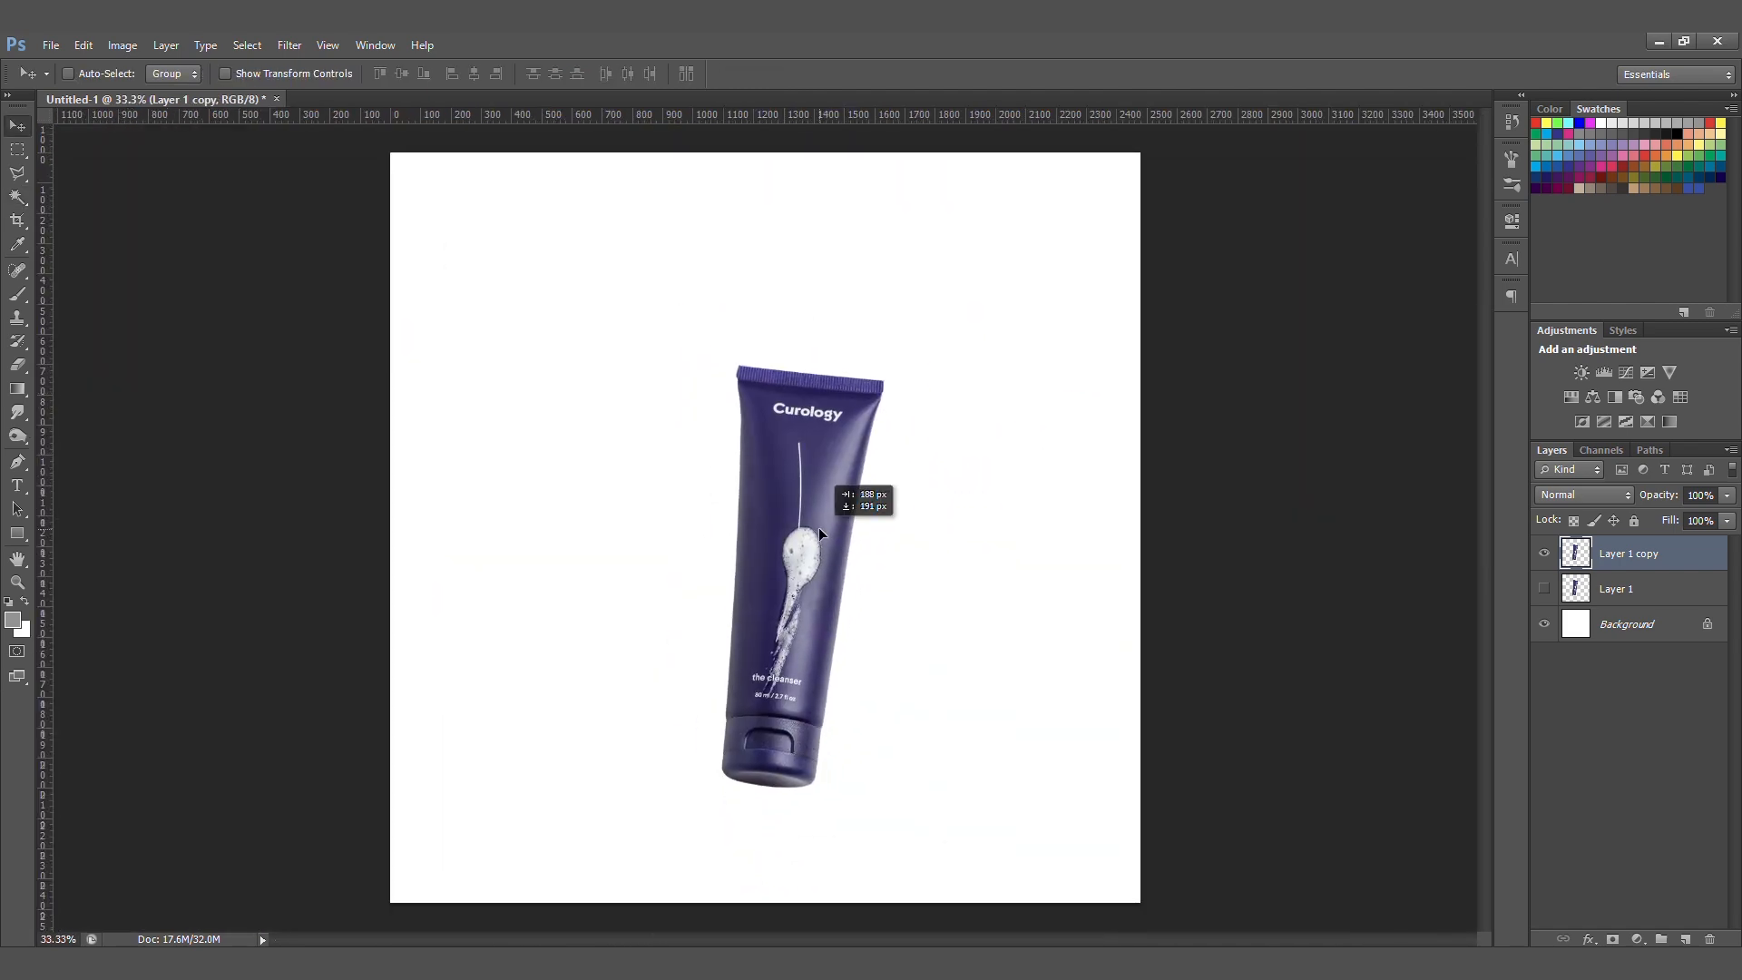
{"action": "key", "text": "ctrl+t"}
{"action": "left_click_drag", "start_coordinate": [888, 360], "coordinate": [854, 399]}
{"action": "key", "text": "Return"}
- Sample a light purple from the highlight on the tube as the foreground colour
{"action": "key", "text": "i"}
{"action": "left_click", "coordinate": [843, 472]}
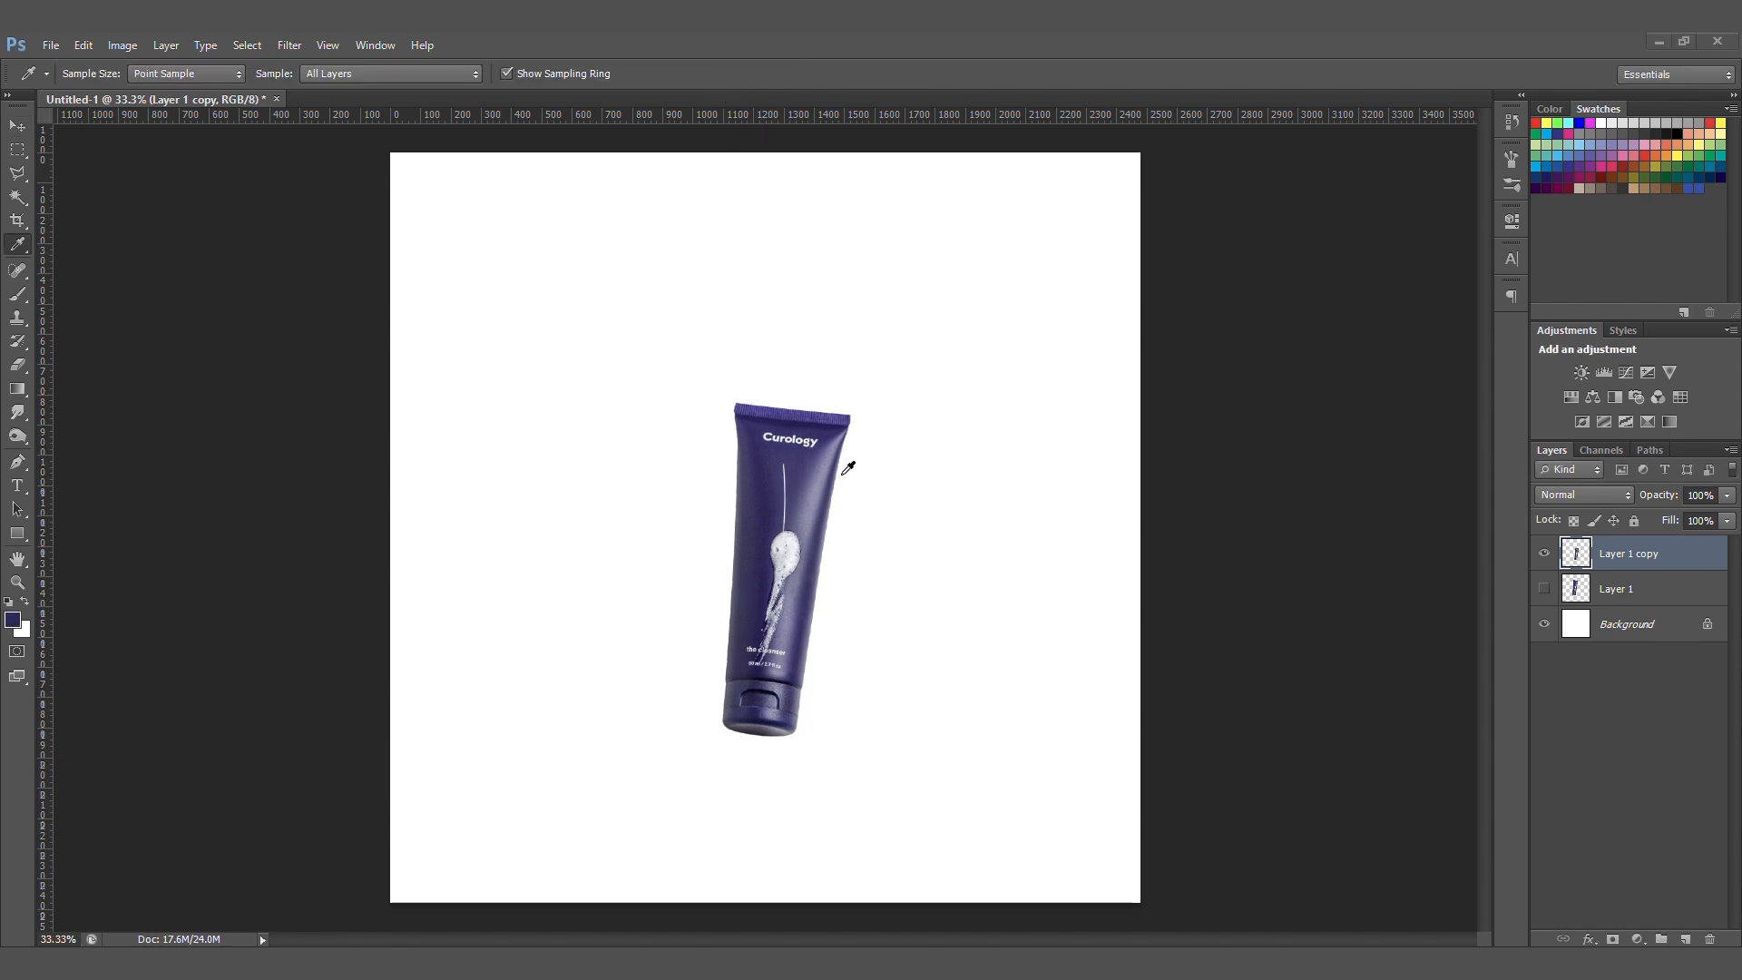
{"action": "left_click", "coordinate": [802, 458]}
{"action": "left_click", "coordinate": [816, 526]}
{"action": "key", "text": "v"}
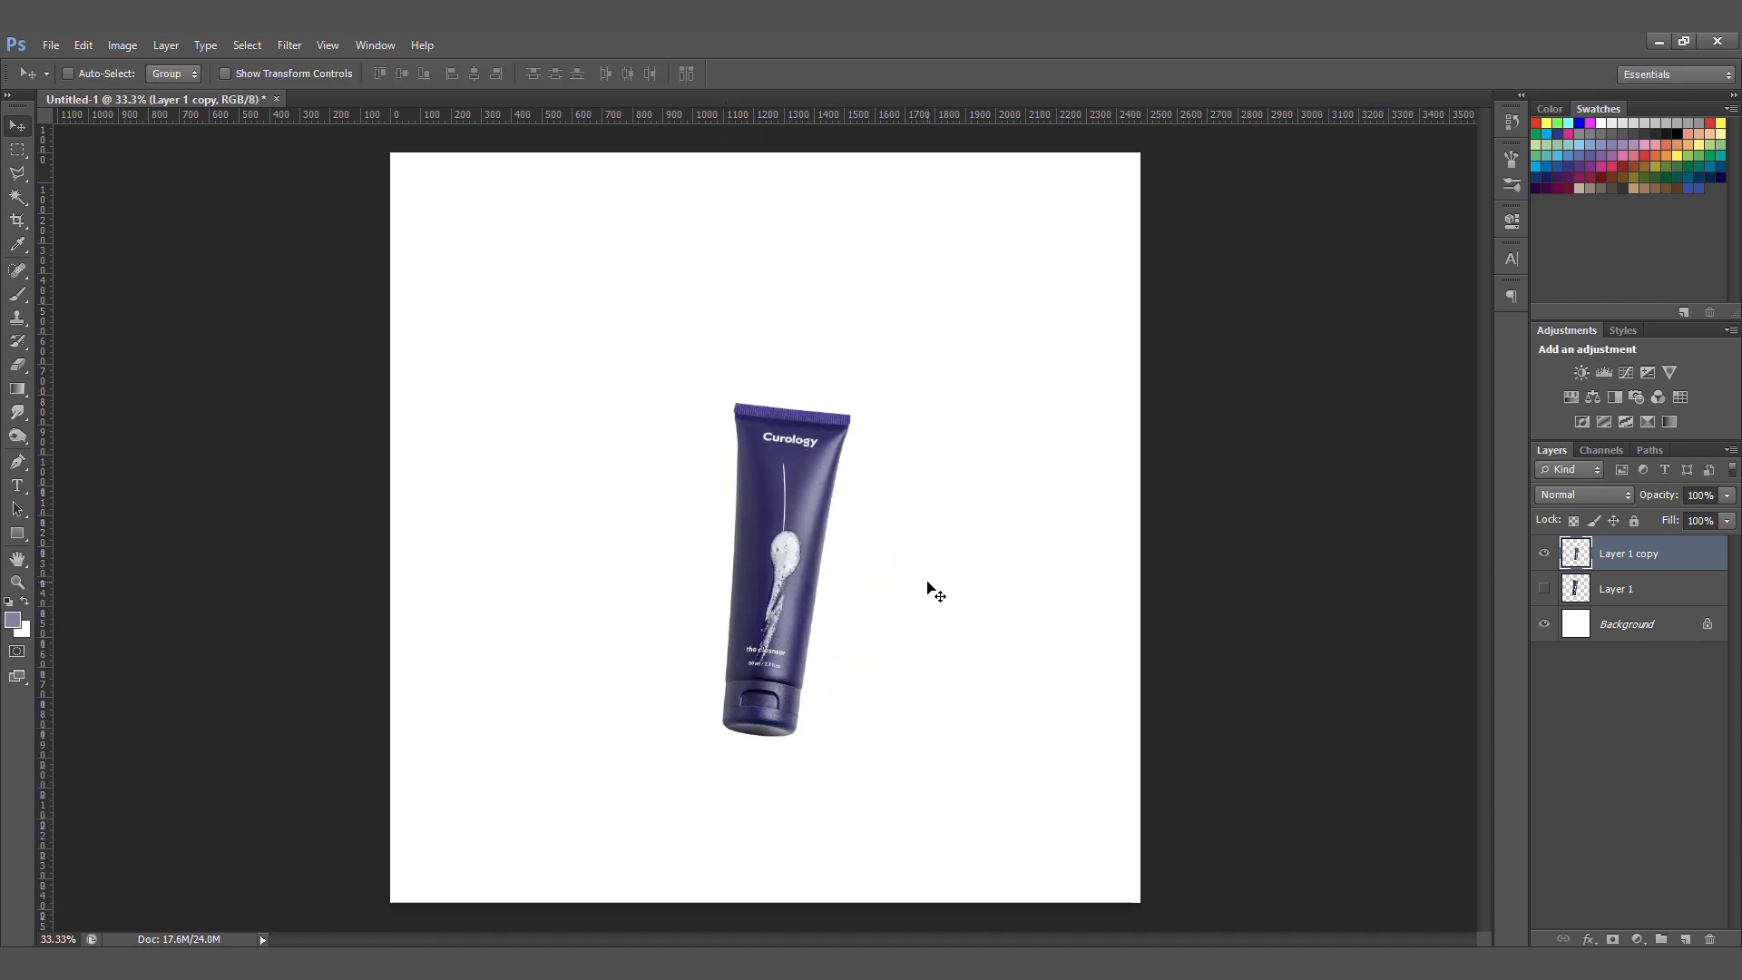
- Add a new layer above the tube and name it "bakcground"
{"action": "left_click", "coordinate": [1685, 939]}
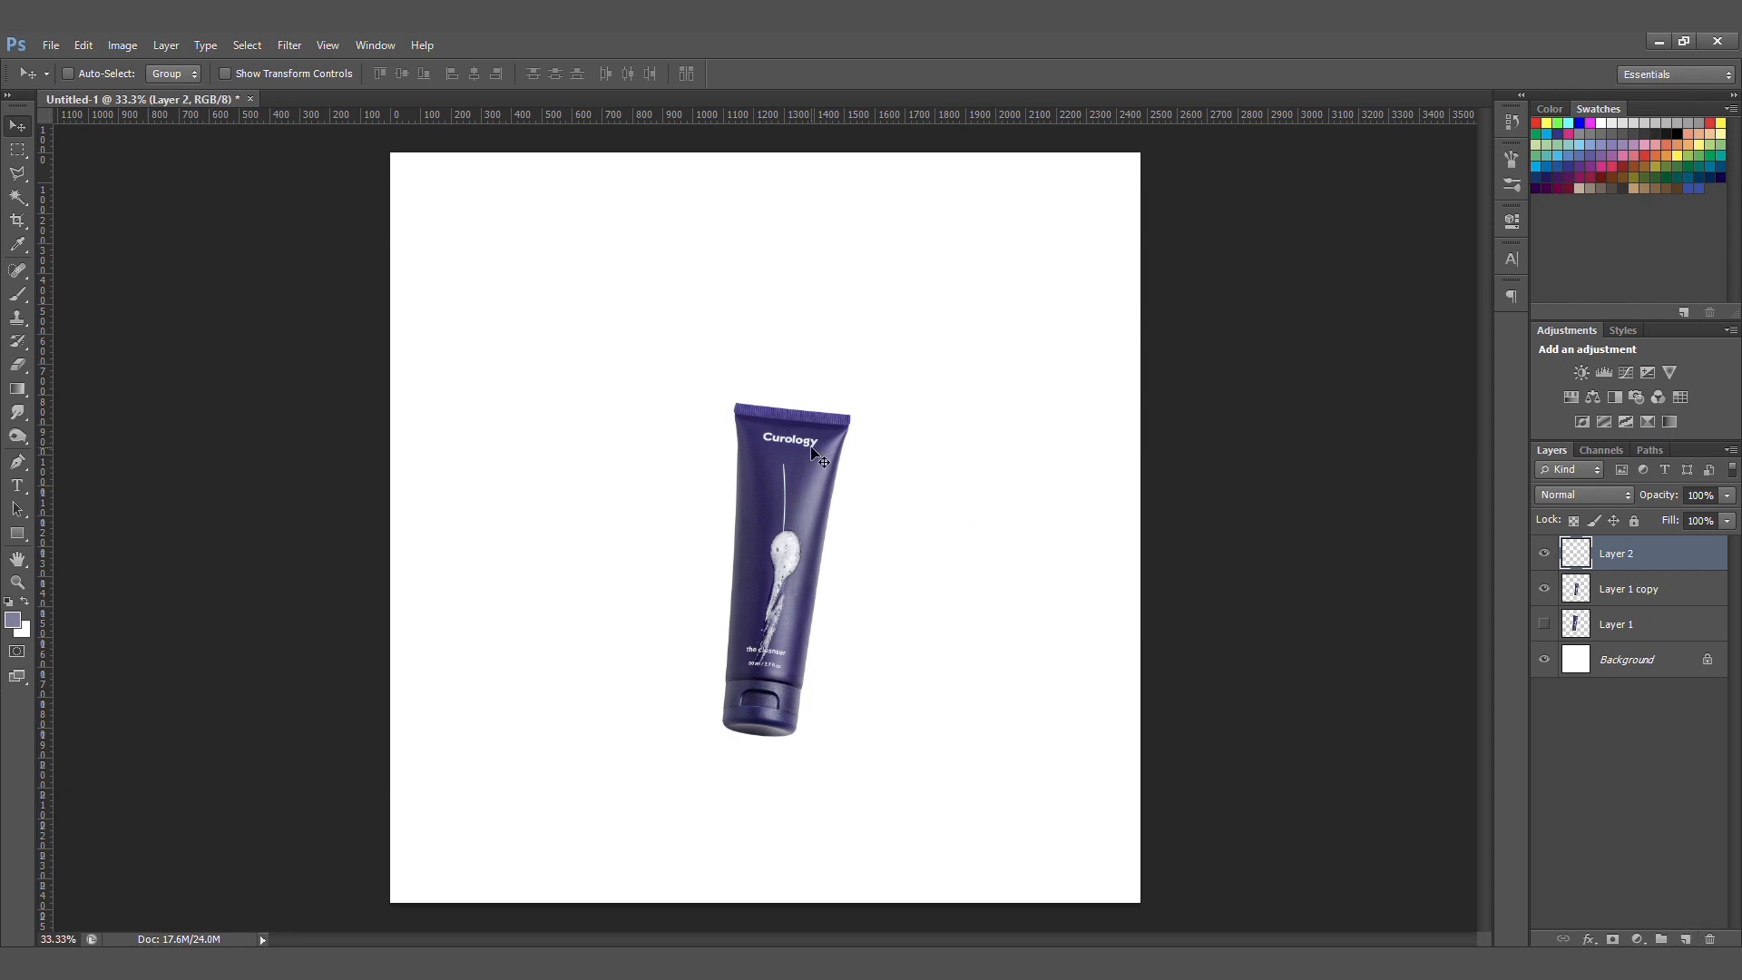
{"action": "double_click", "coordinate": [1615, 554]}
{"action": "type", "text": "bakcground"}
{"action": "key", "text": "Return"}
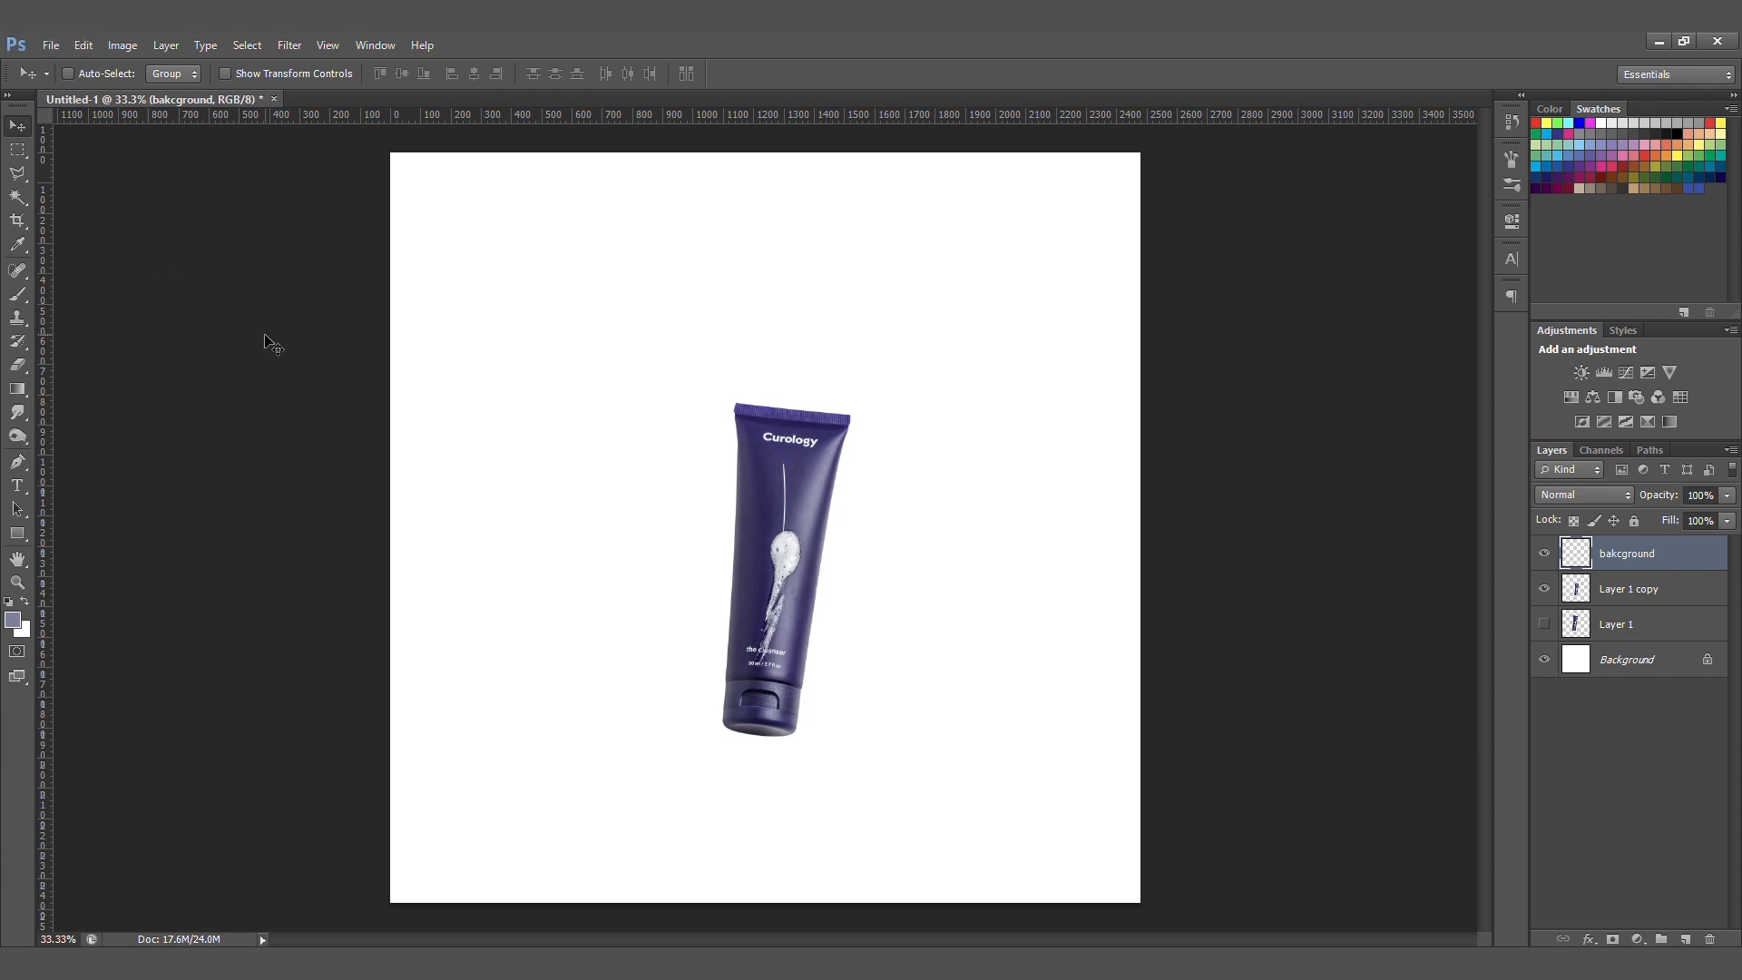
- Fill the bakcground layer with a black-to-white radial gradient and place the layer below the tube layers
{"action": "key", "text": "g"}
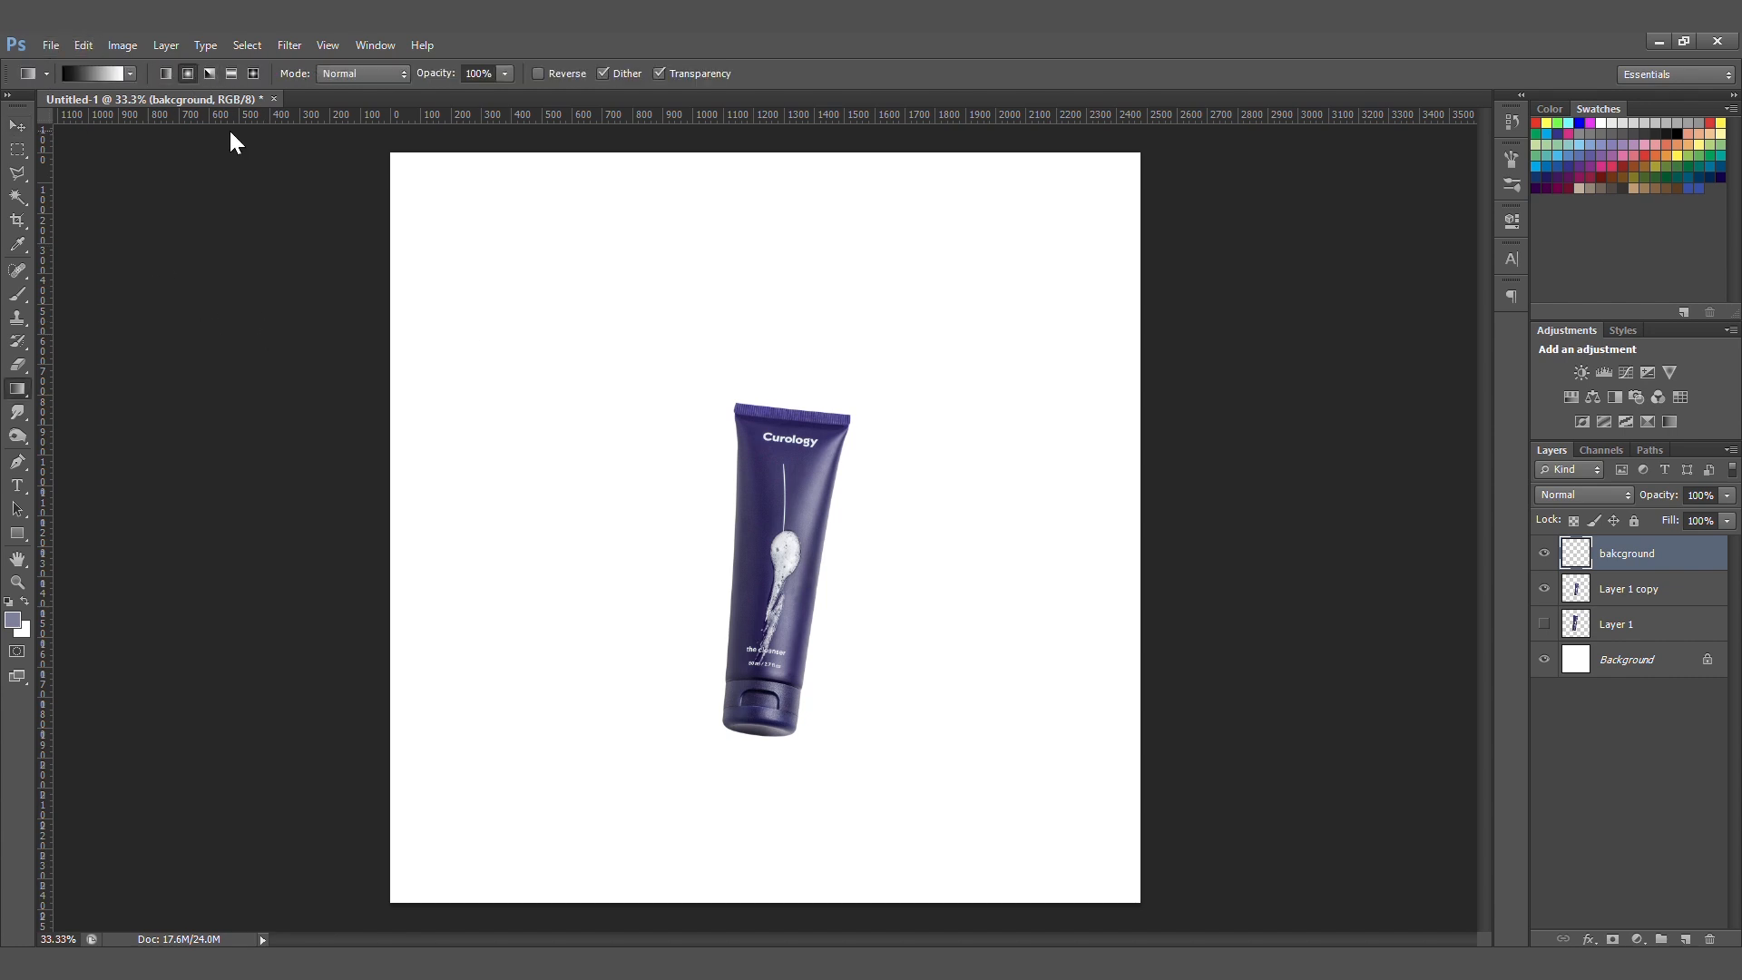
{"action": "left_click_drag", "start_coordinate": [735, 522], "coordinate": [1303, 491]}
{"action": "left_click_drag", "start_coordinate": [784, 515], "coordinate": [1365, 427]}
{"action": "left_click_drag", "start_coordinate": [1641, 551], "coordinate": [1647, 638]}
- Load the pink-to-purple preset in the Gradient Editor
{"action": "left_click", "coordinate": [125, 69]}
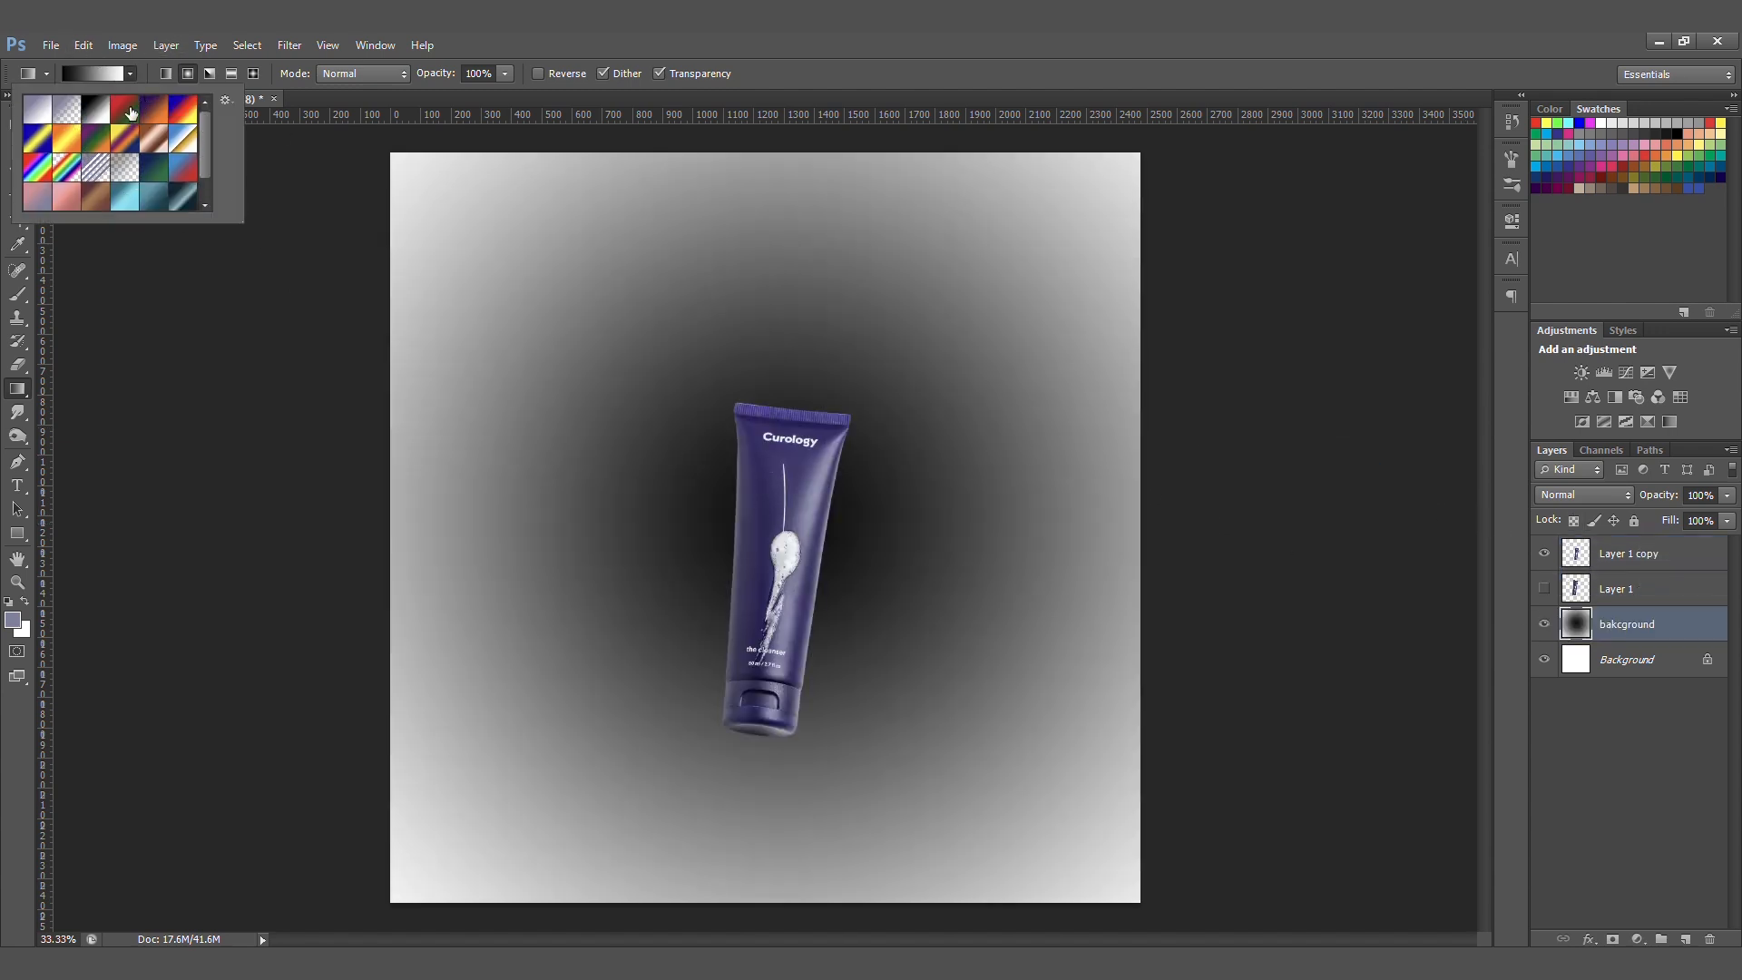
{"action": "left_click", "coordinate": [125, 74]}
{"action": "left_click", "coordinate": [125, 73]}
{"action": "left_click", "coordinate": [47, 73]}
{"action": "left_click", "coordinate": [29, 71]}
{"action": "left_click", "coordinate": [30, 70]}
{"action": "left_click", "coordinate": [96, 70]}
{"action": "left_click", "coordinate": [96, 71]}
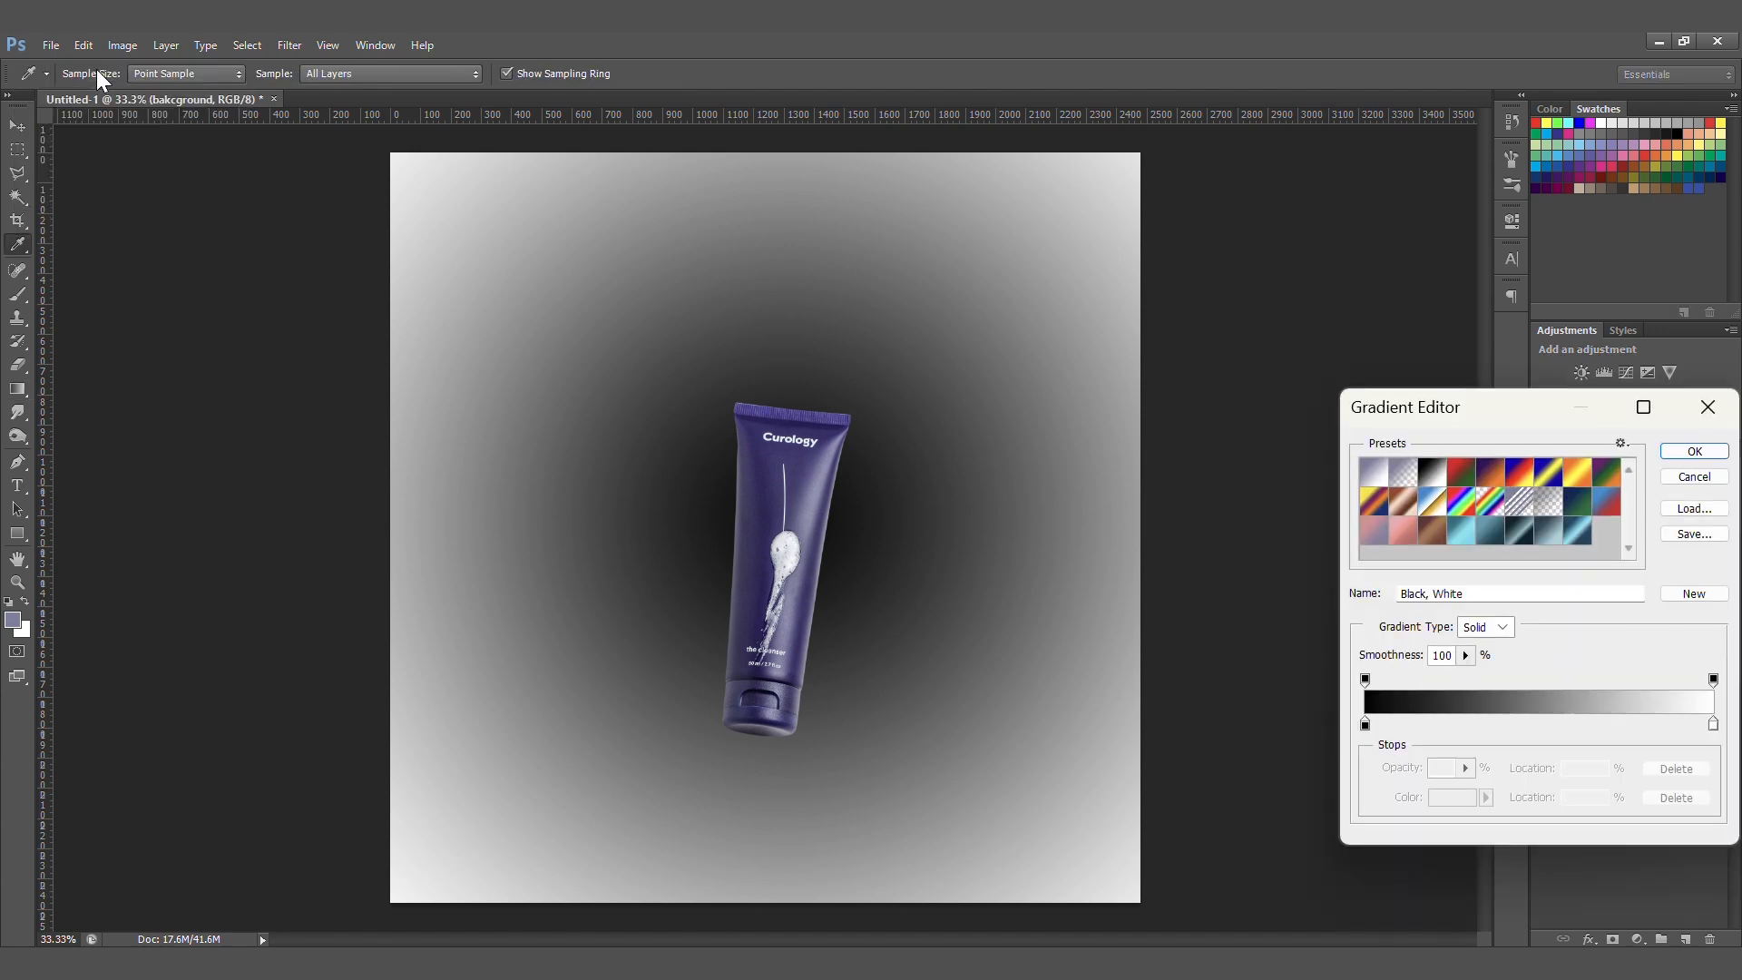
{"action": "left_click", "coordinate": [1383, 539]}
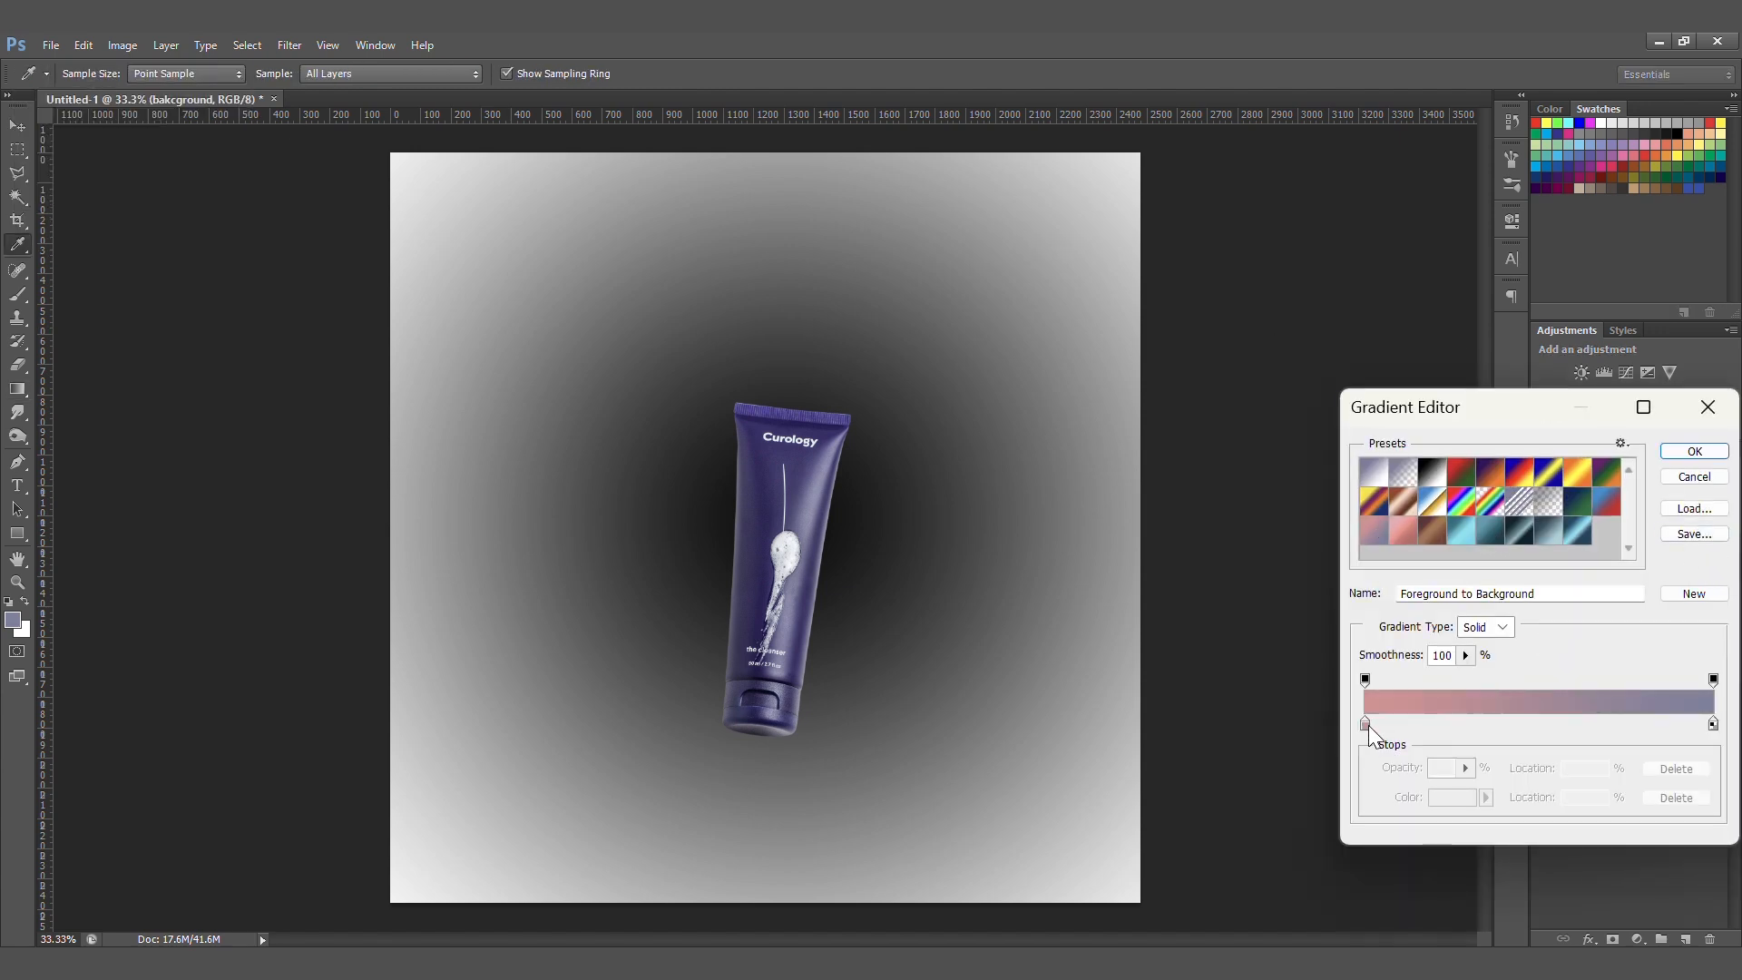
- Set the gradient's start stop to 9493b2 and its end stop to 3e3869, sampling both from the tube, and accept the gradient
{"action": "double_click", "coordinate": [1365, 723]}
{"action": "left_click", "coordinate": [832, 494]}
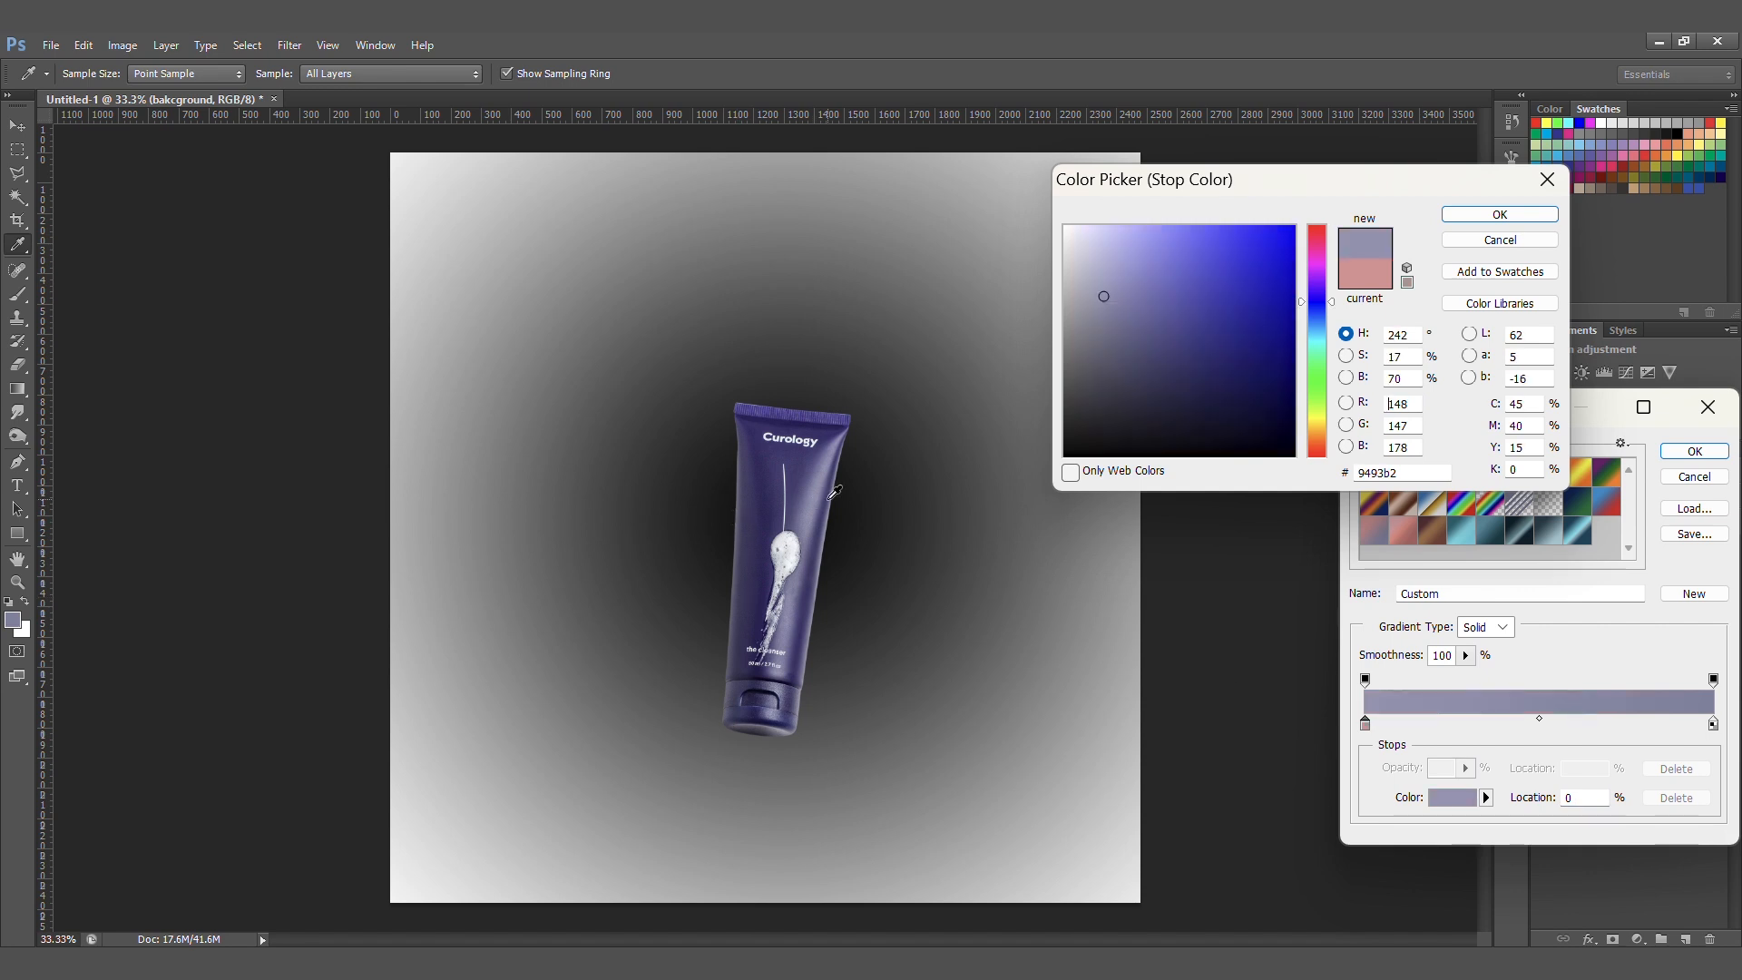
{"action": "left_click", "coordinate": [1457, 215]}
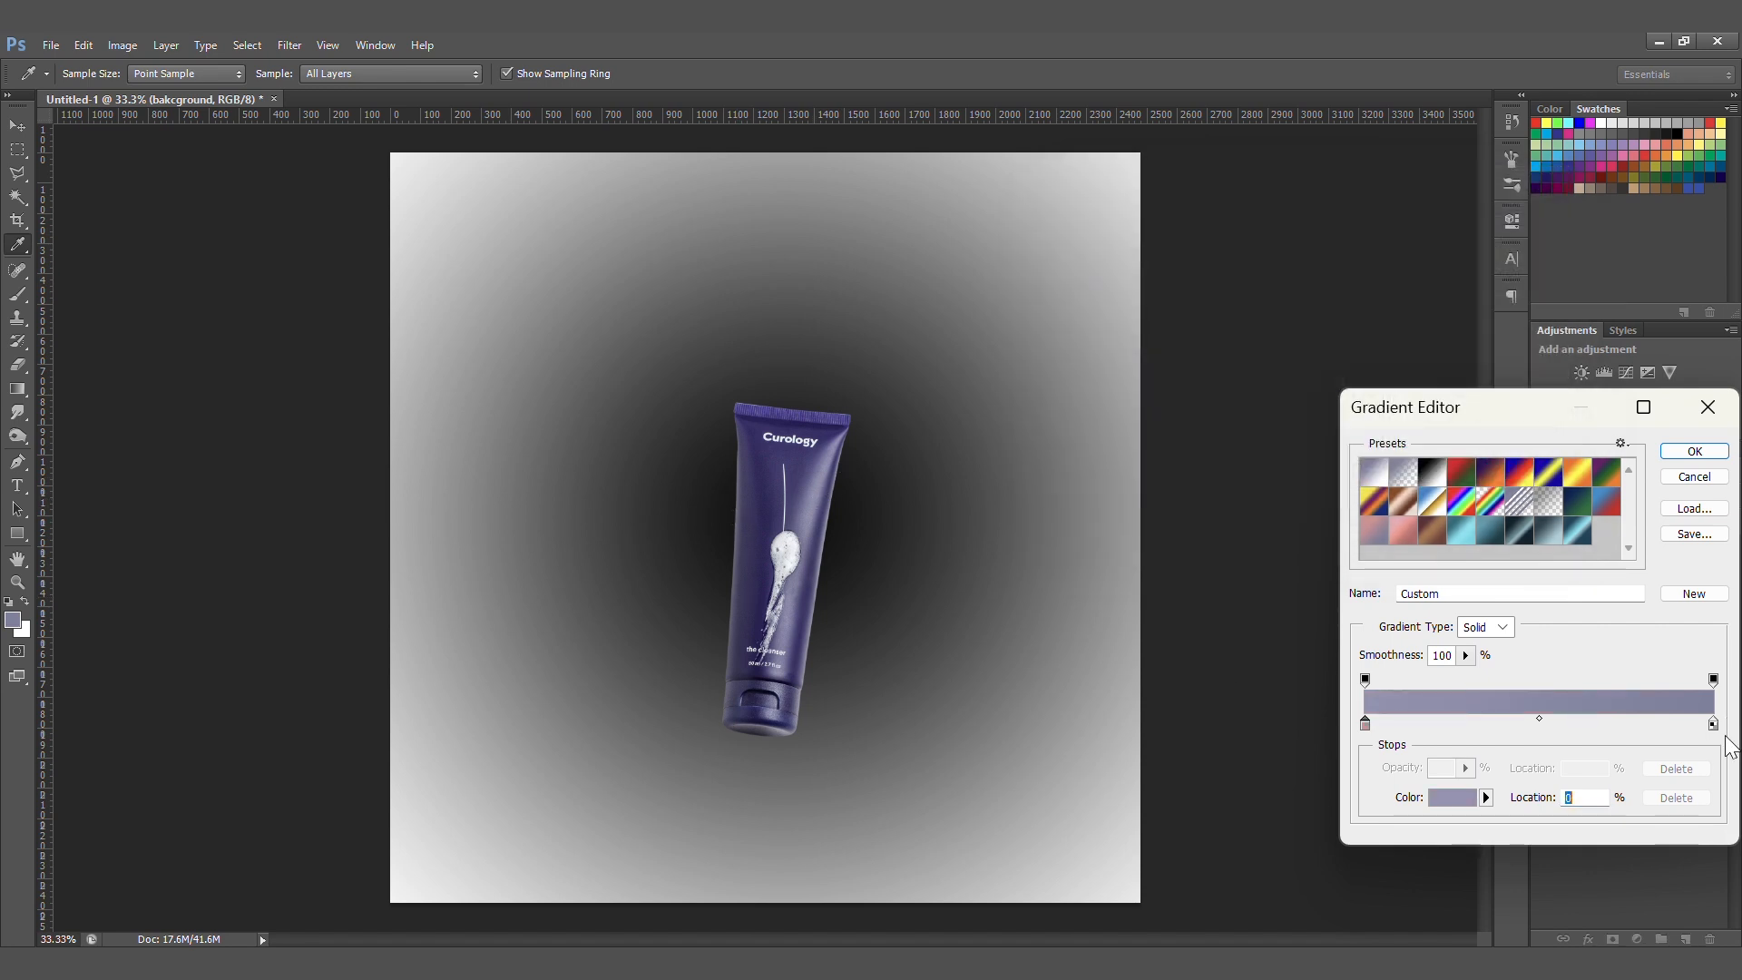
{"action": "double_click", "coordinate": [1713, 723]}
{"action": "left_click", "coordinate": [818, 564]}
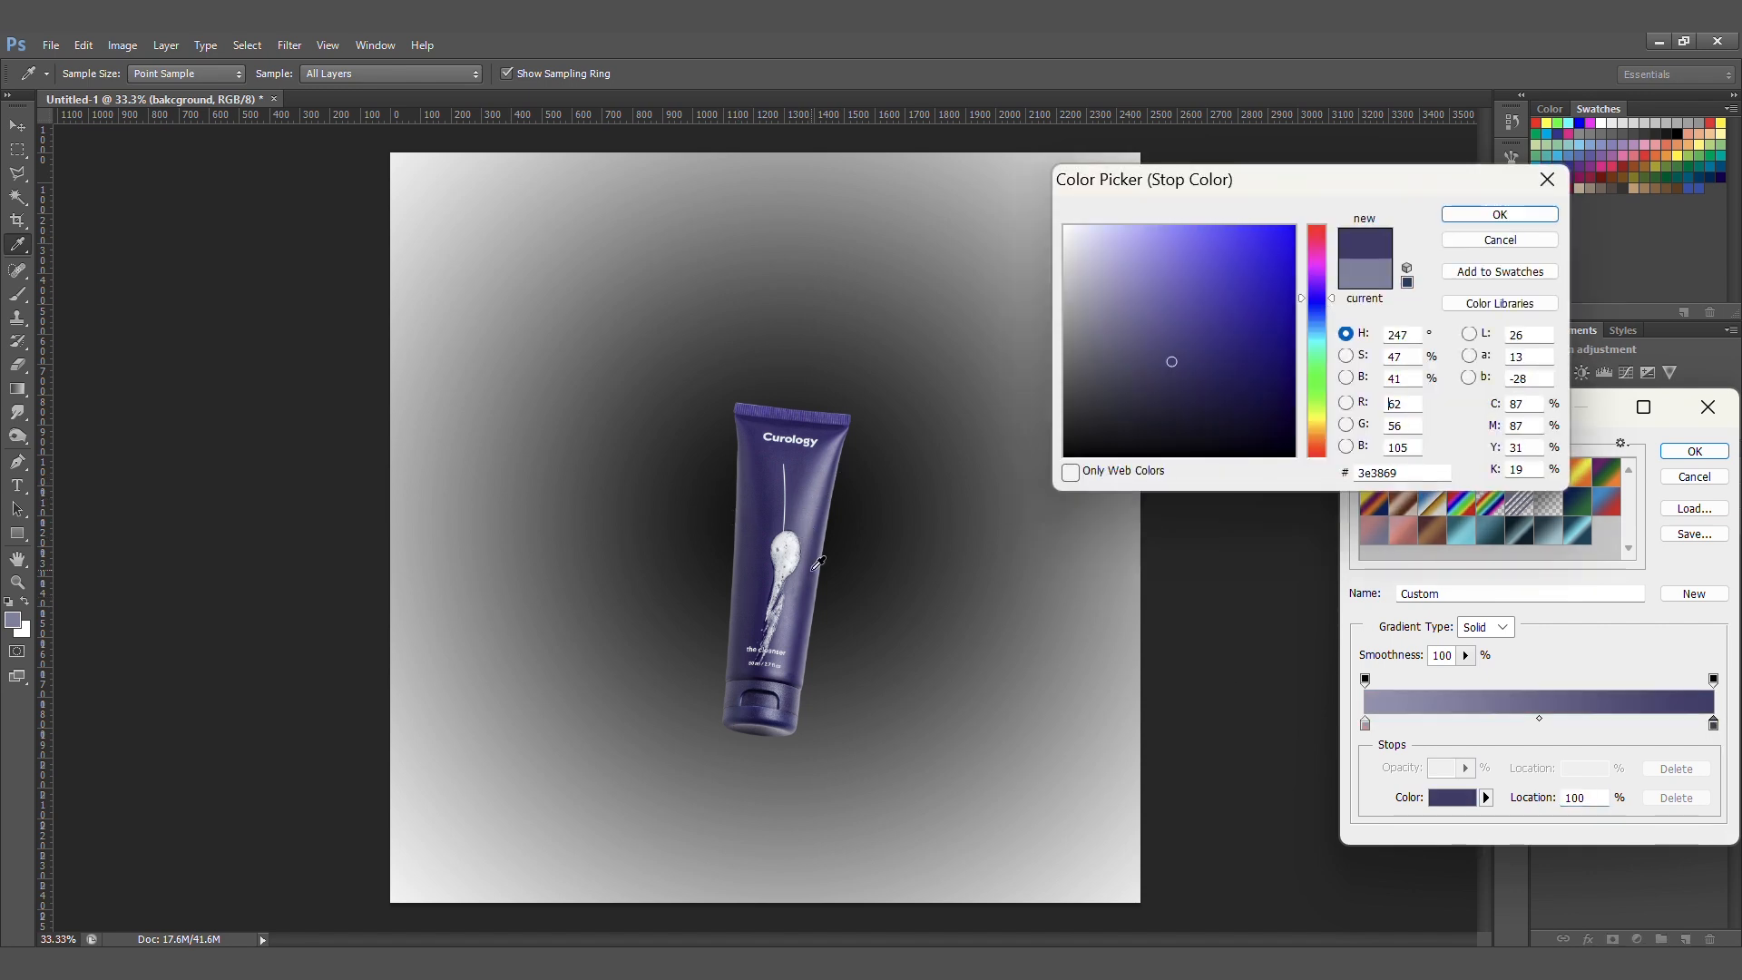
{"action": "left_click", "coordinate": [1500, 214]}
{"action": "left_click", "coordinate": [1694, 451]}
- Fill the bakcground layer with the purple radial gradient, lightest behind the tube and reaching beyond the canvas edge
{"action": "left_click_drag", "start_coordinate": [765, 521], "coordinate": [1378, 354]}
{"action": "left_click_drag", "start_coordinate": [837, 474], "coordinate": [1307, 291]}
{"action": "left_click_drag", "start_coordinate": [803, 476], "coordinate": [1287, 278]}
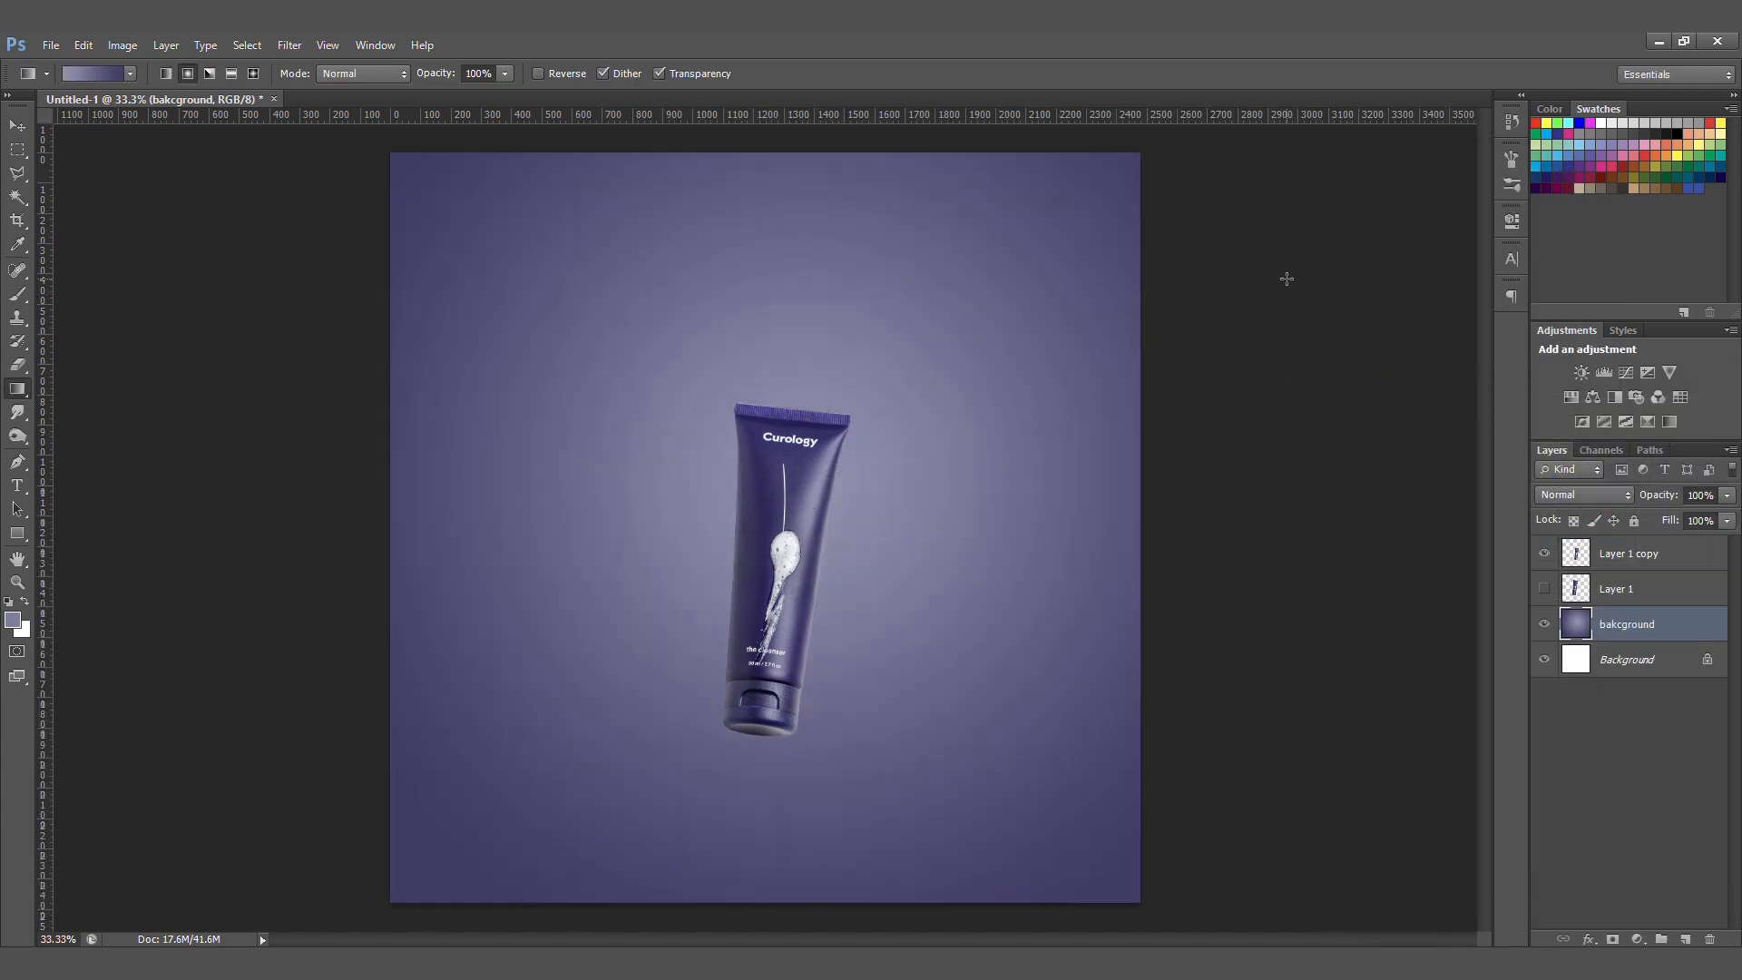
{"action": "left_click_drag", "start_coordinate": [785, 532], "coordinate": [1228, 314]}
{"action": "left_click_drag", "start_coordinate": [808, 512], "coordinate": [1297, 282]}
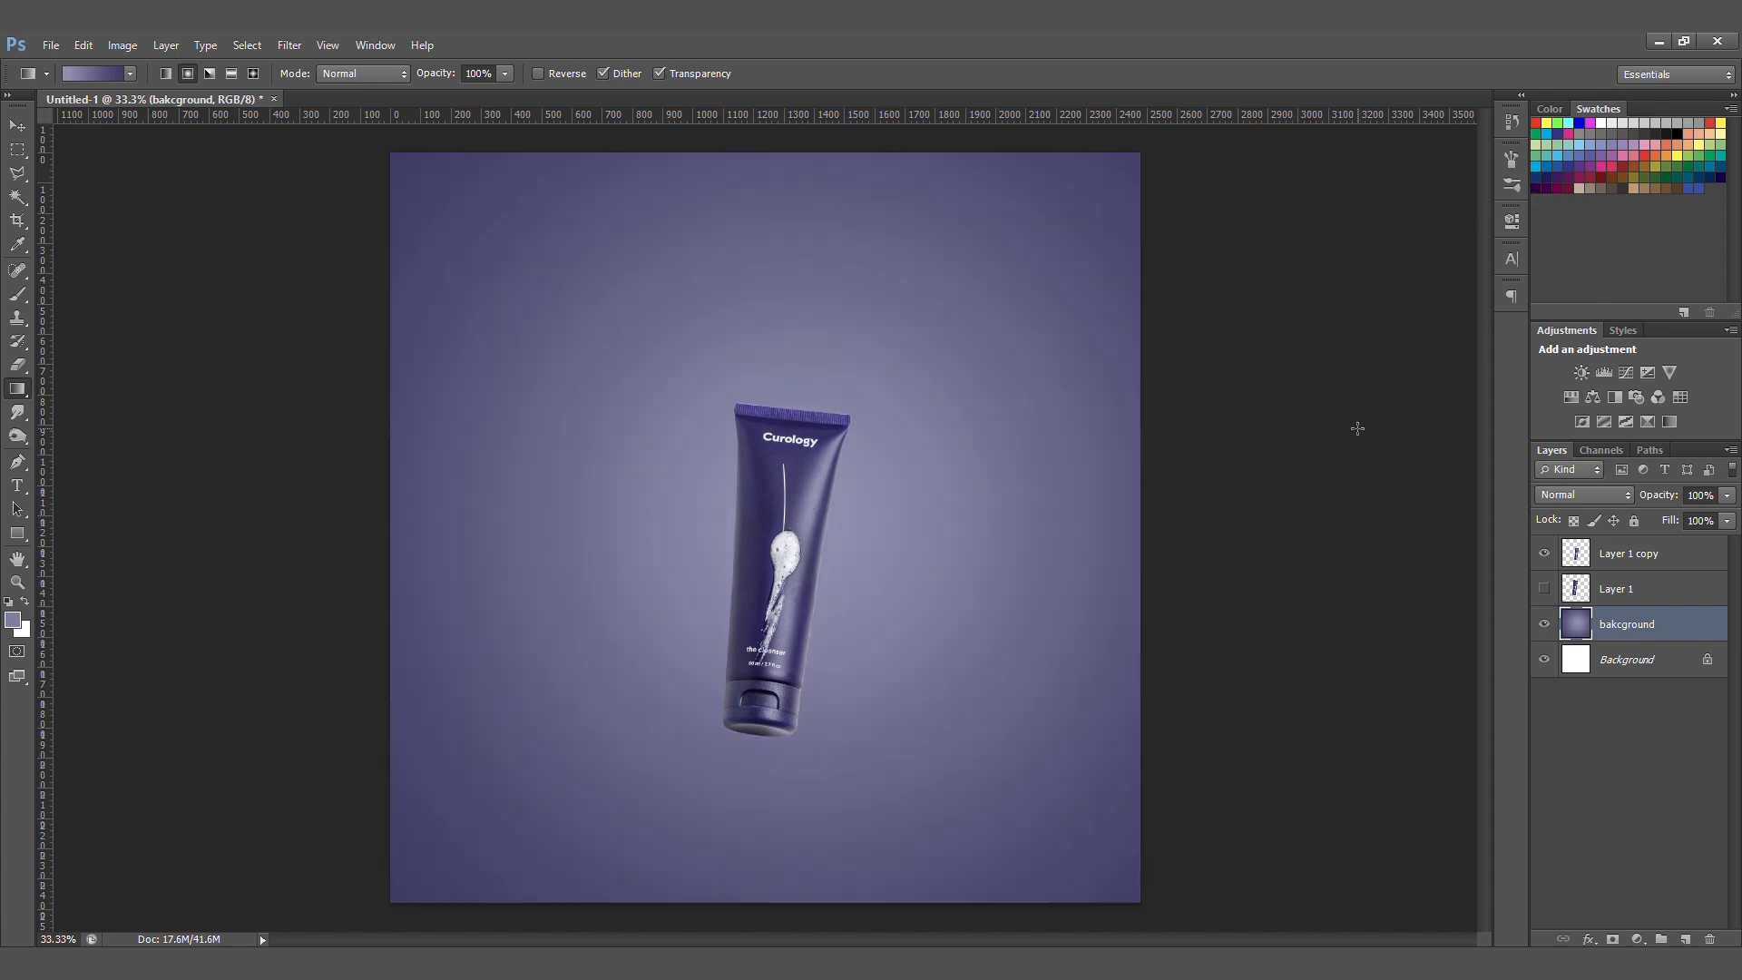
- Draw a circle about 361 px across beside the tube's left side on a new layer above bakcground and move it slightly down
{"action": "left_click", "coordinate": [1685, 937]}
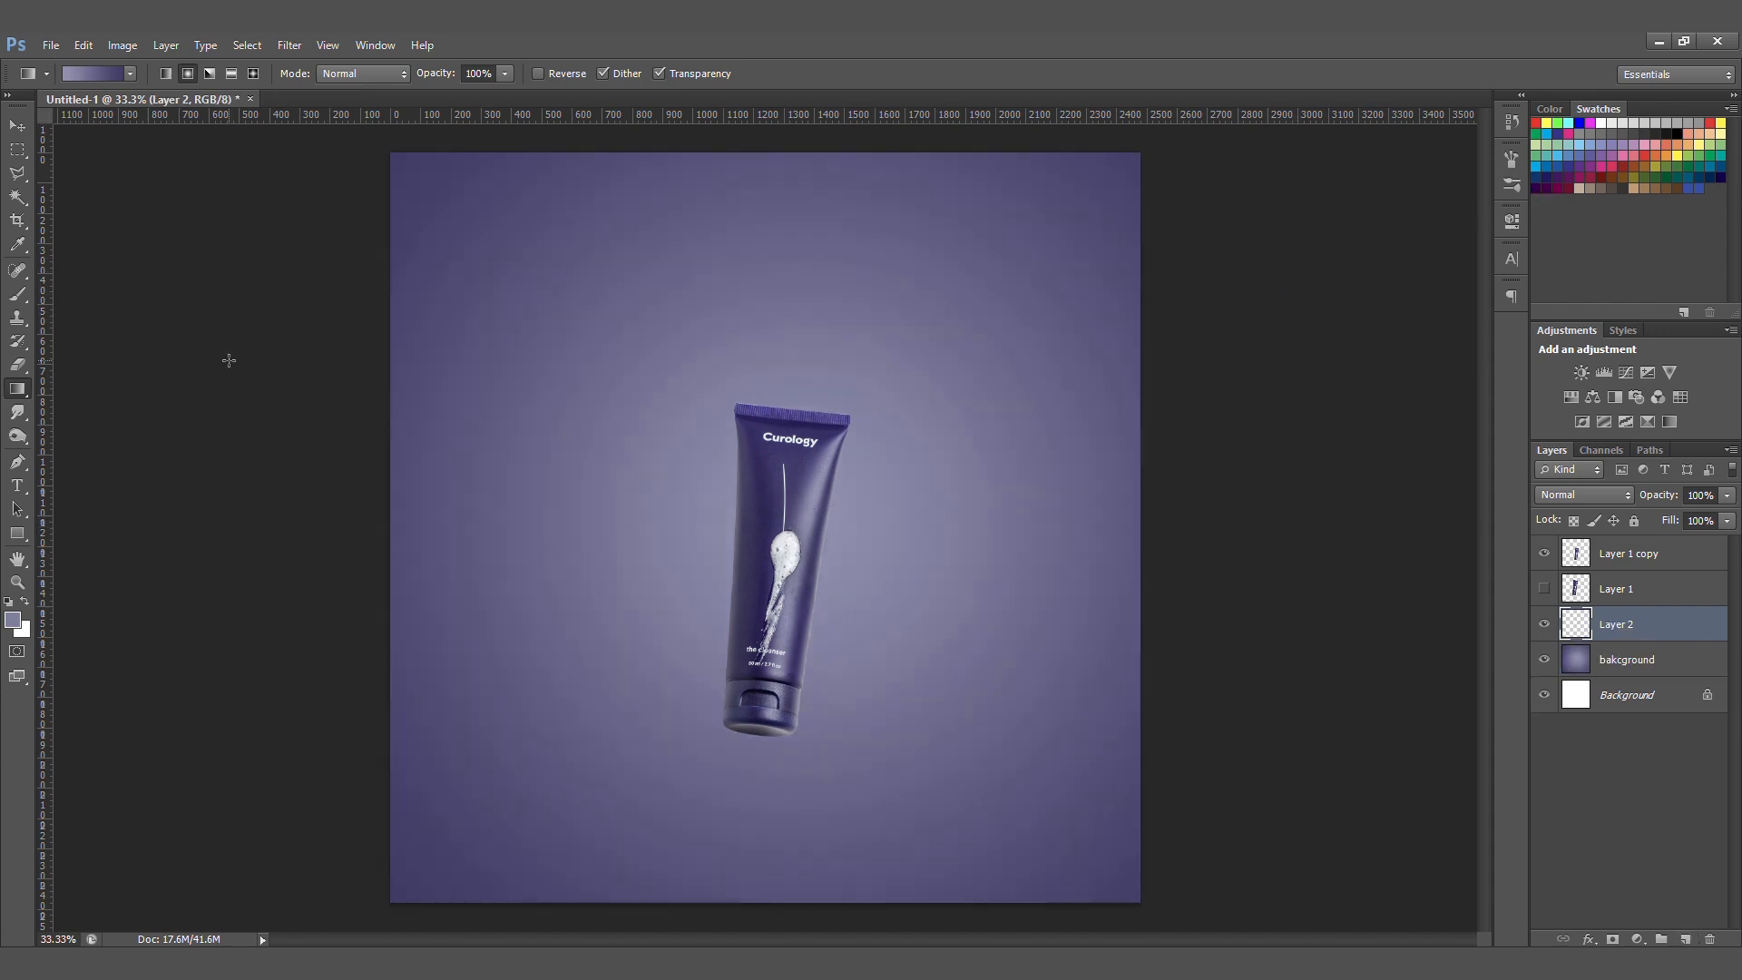
{"action": "left_click", "coordinate": [15, 537]}
{"action": "mouse_move", "coordinate": [9, 537]}
{"action": "left_mouse_down"}
{"action": "mouse_move", "coordinate": [84, 537]}
{"action": "mouse_move", "coordinate": [100, 565]}
{"action": "left_mouse_up"}
{"action": "left_click_drag", "start_coordinate": [544, 441], "coordinate": [599, 496]}
{"action": "left_click", "coordinate": [172, 74]}
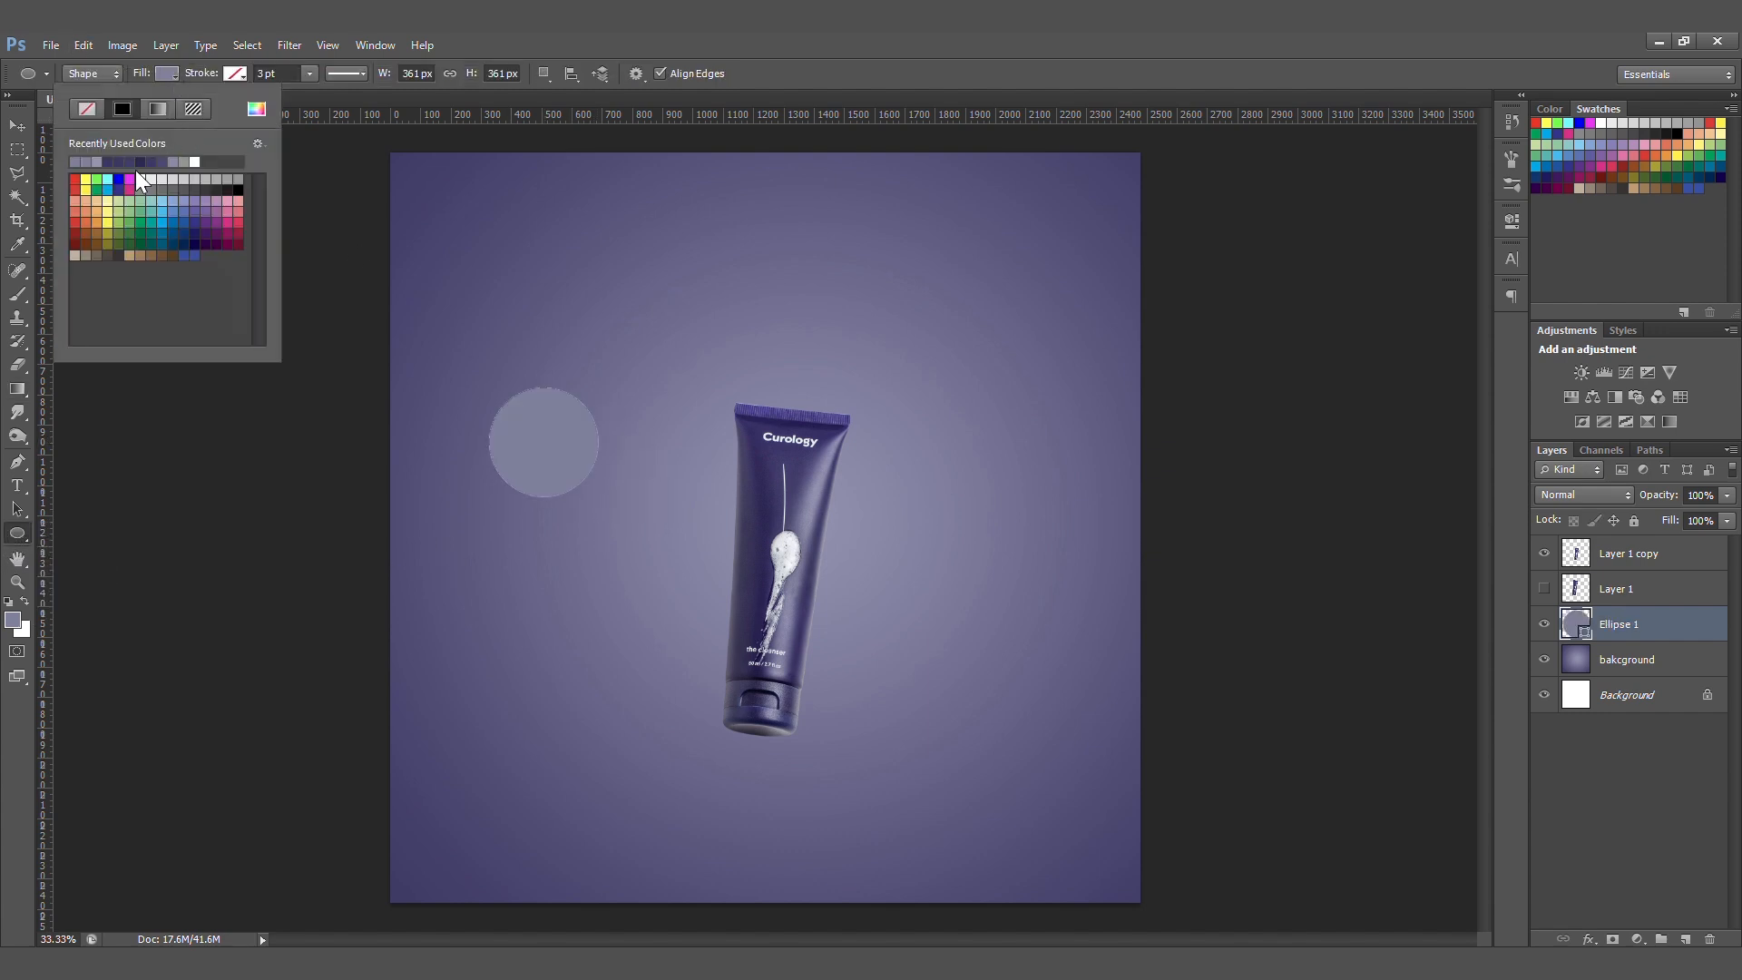
{"action": "left_click", "coordinate": [16, 125]}
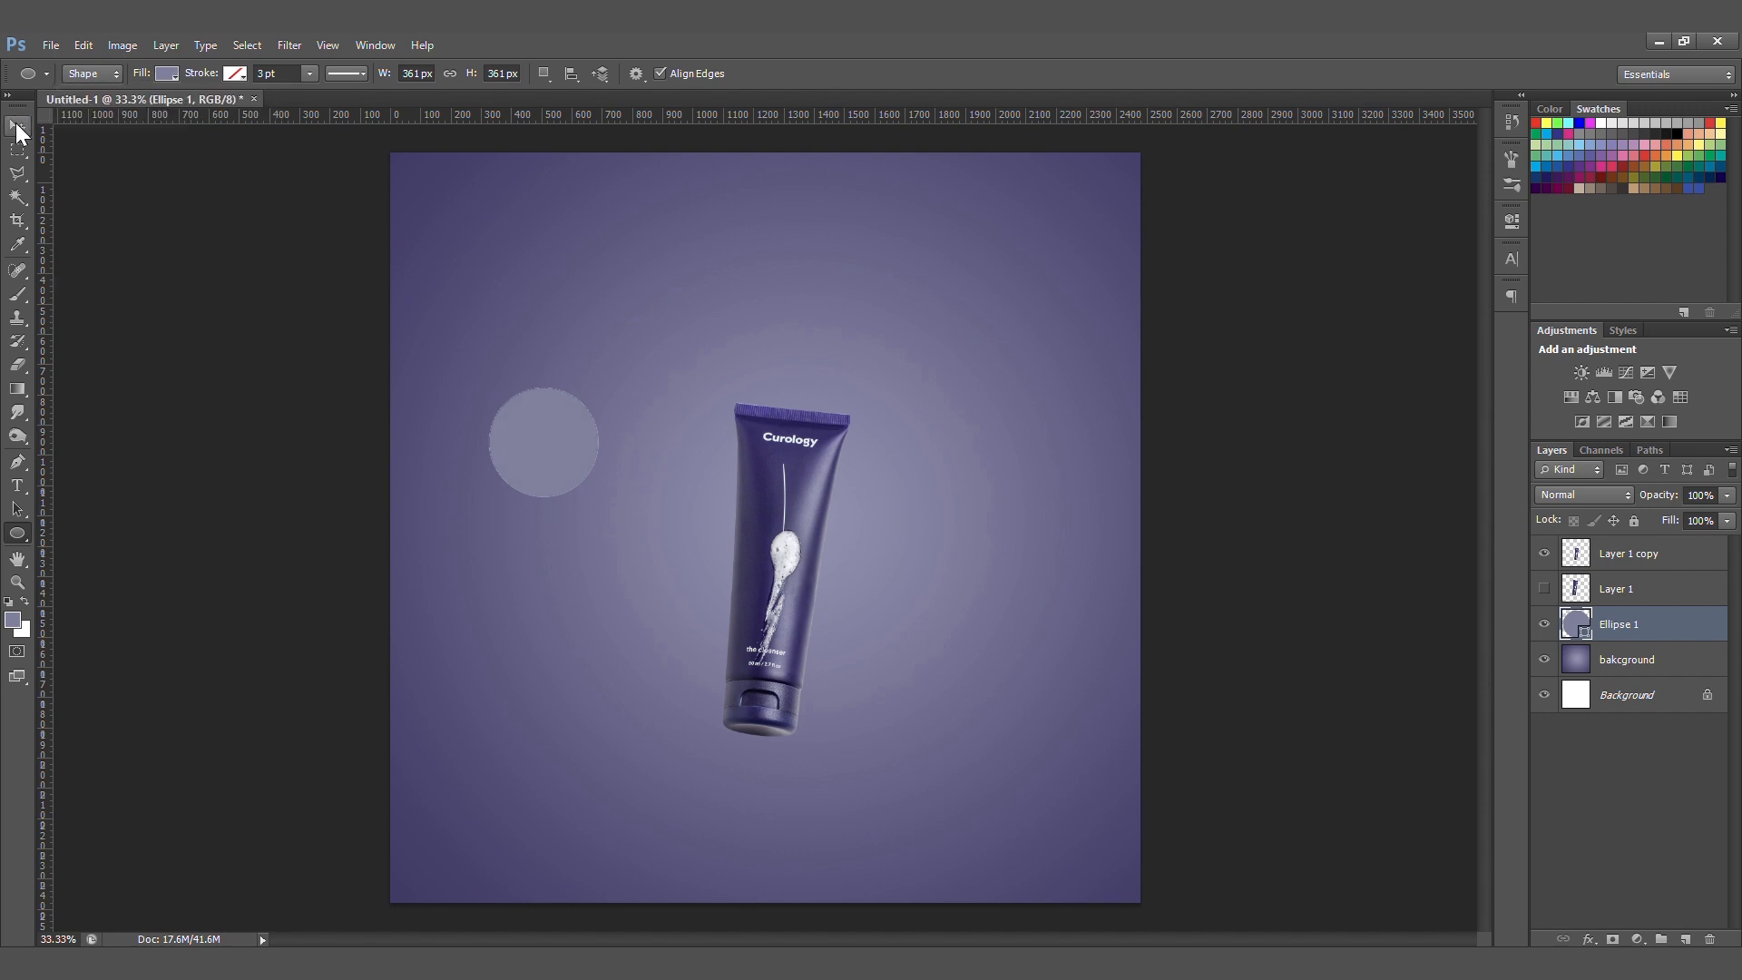
{"action": "left_click", "coordinate": [17, 125]}
{"action": "left_click_drag", "start_coordinate": [536, 426], "coordinate": [555, 477]}
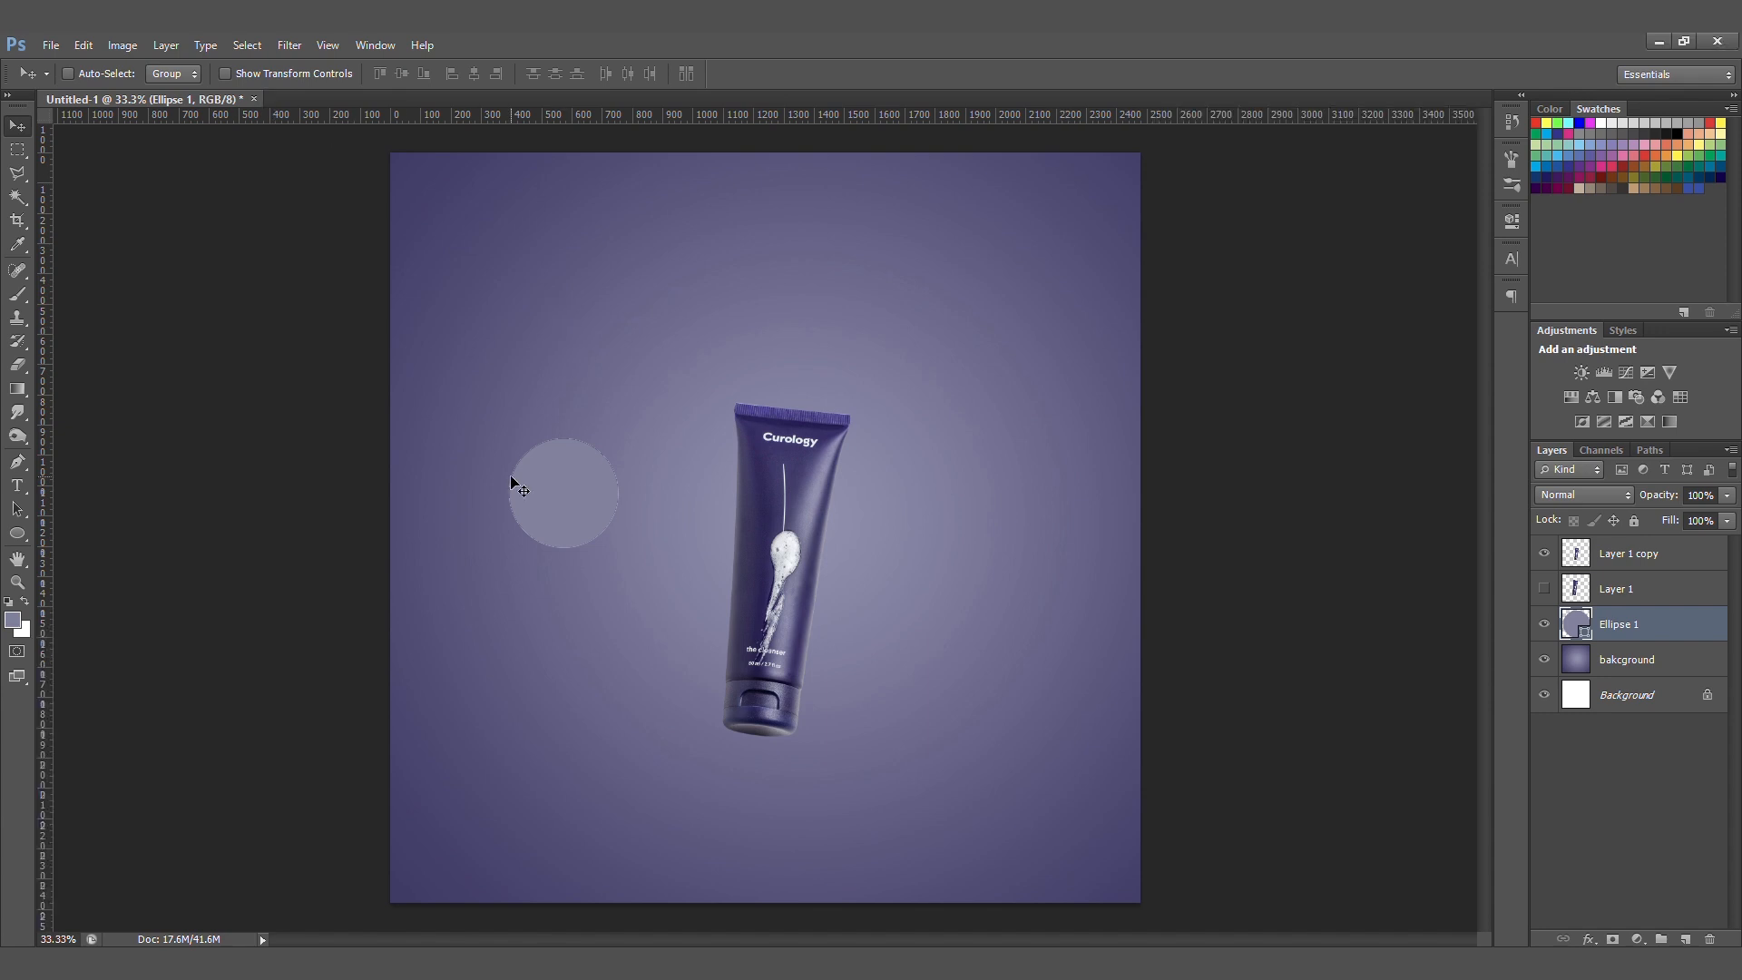
- Give the circle a Foreground to Background gradient fill with the end stop set to 2e2a5c, sampled from the tube
{"action": "key", "text": "u"}
{"action": "left_click", "coordinate": [167, 78]}
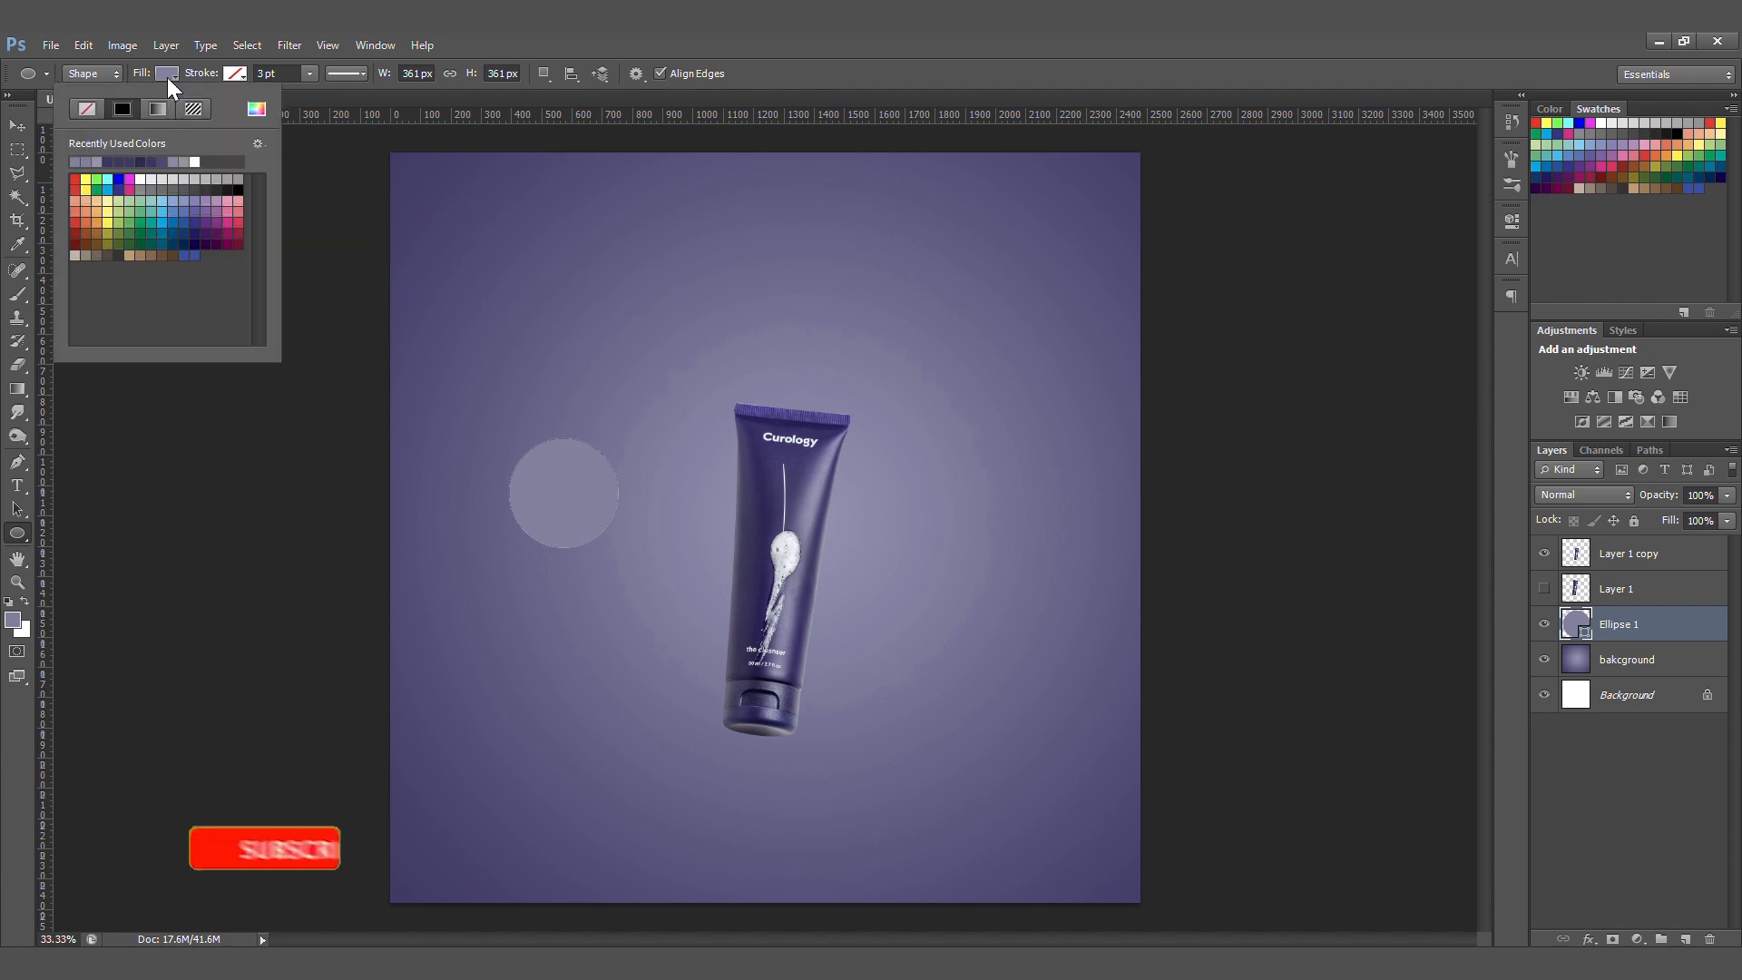
{"action": "left_click", "coordinate": [157, 111]}
{"action": "left_click", "coordinate": [84, 172]}
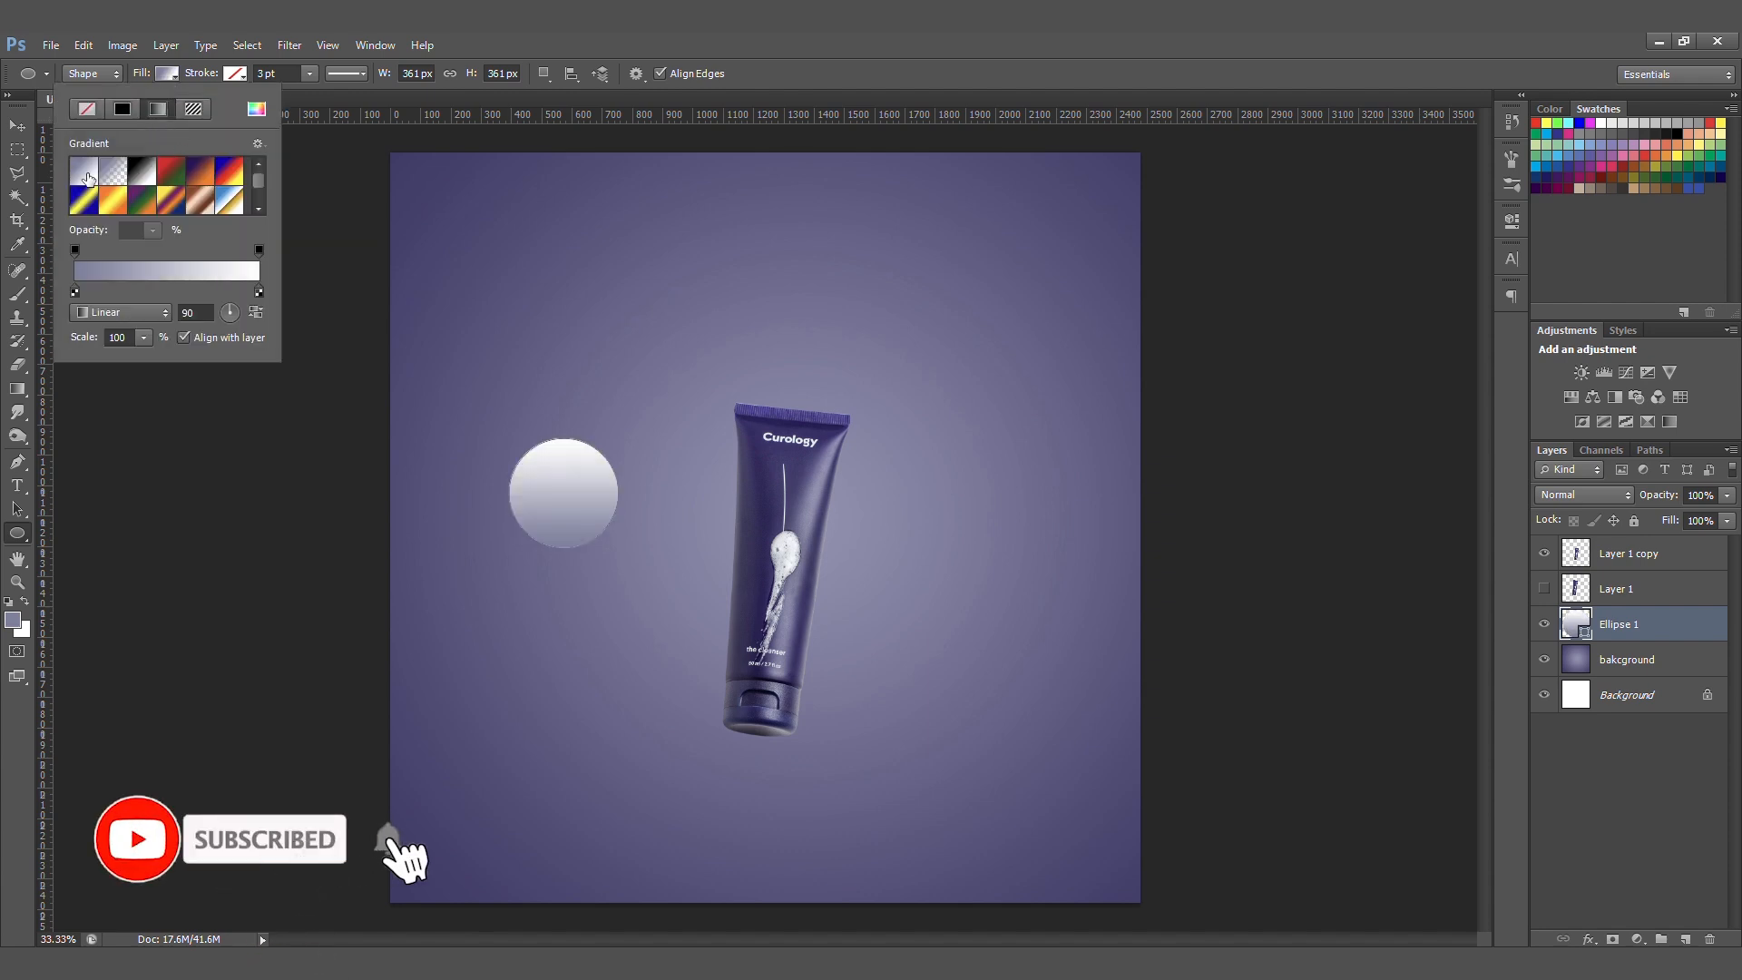
{"action": "double_click", "coordinate": [259, 290]}
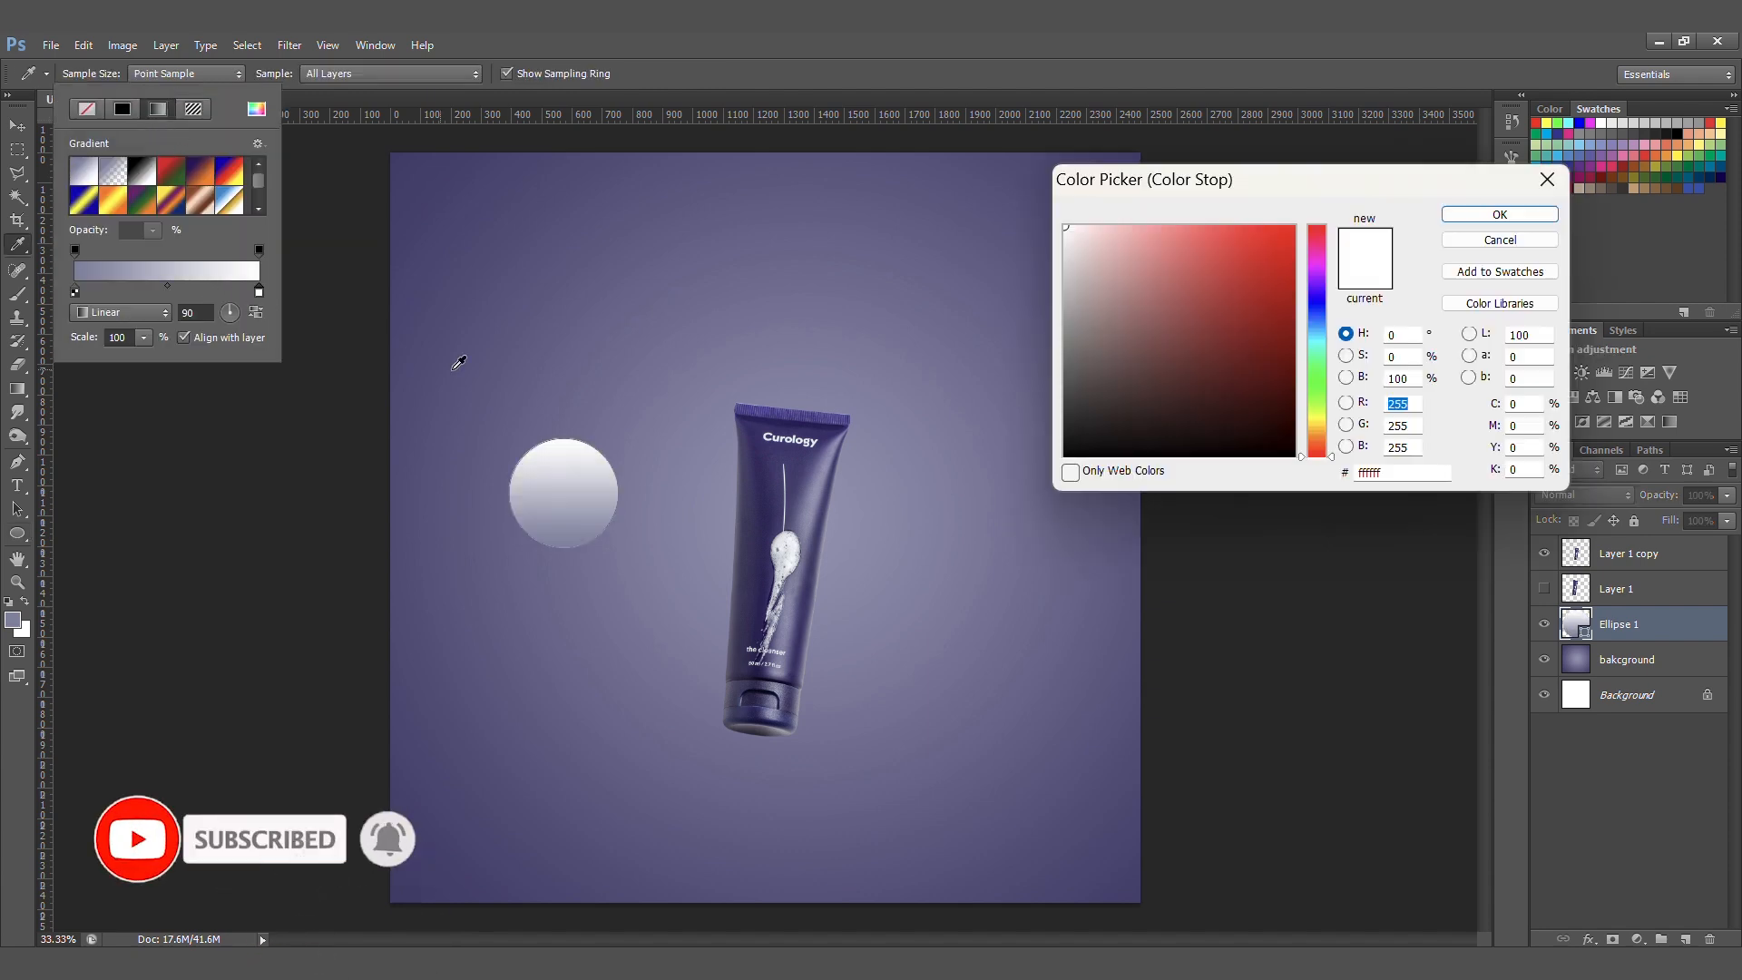
{"action": "left_click", "coordinate": [776, 483]}
{"action": "left_click", "coordinate": [1479, 216]}
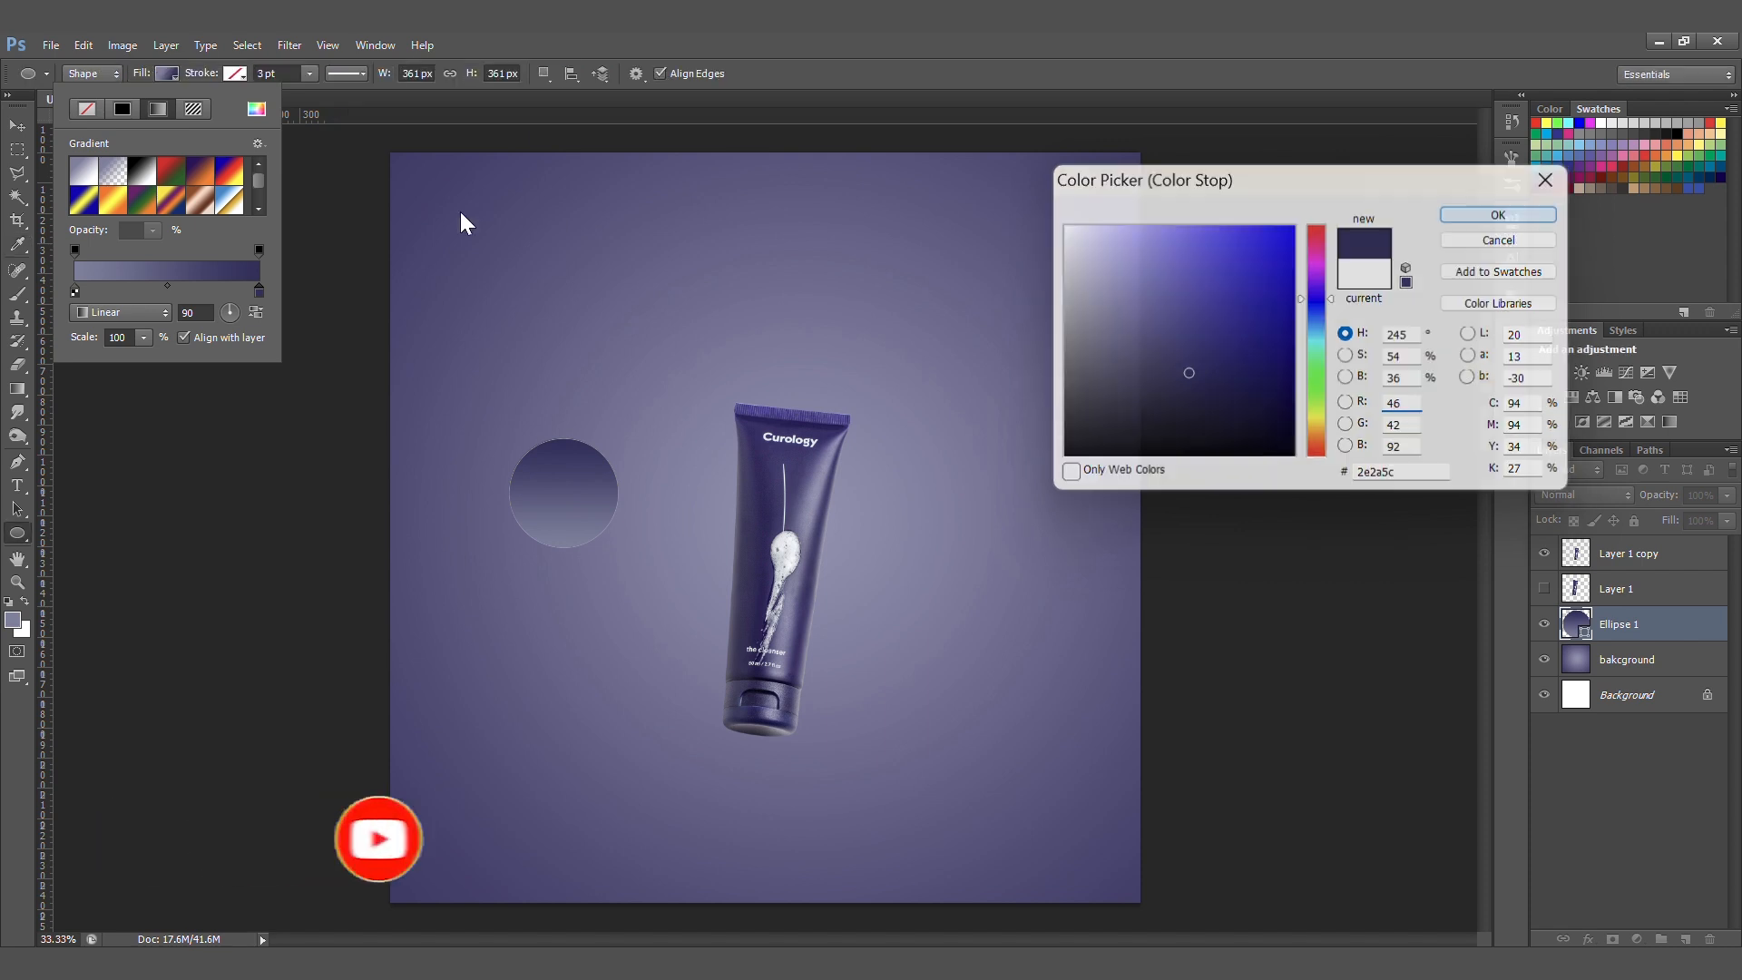
- Make the circle's gradient Radial and shift its midpoint toward the dark stop
{"action": "left_click", "coordinate": [127, 312]}
{"action": "left_click", "coordinate": [124, 361]}
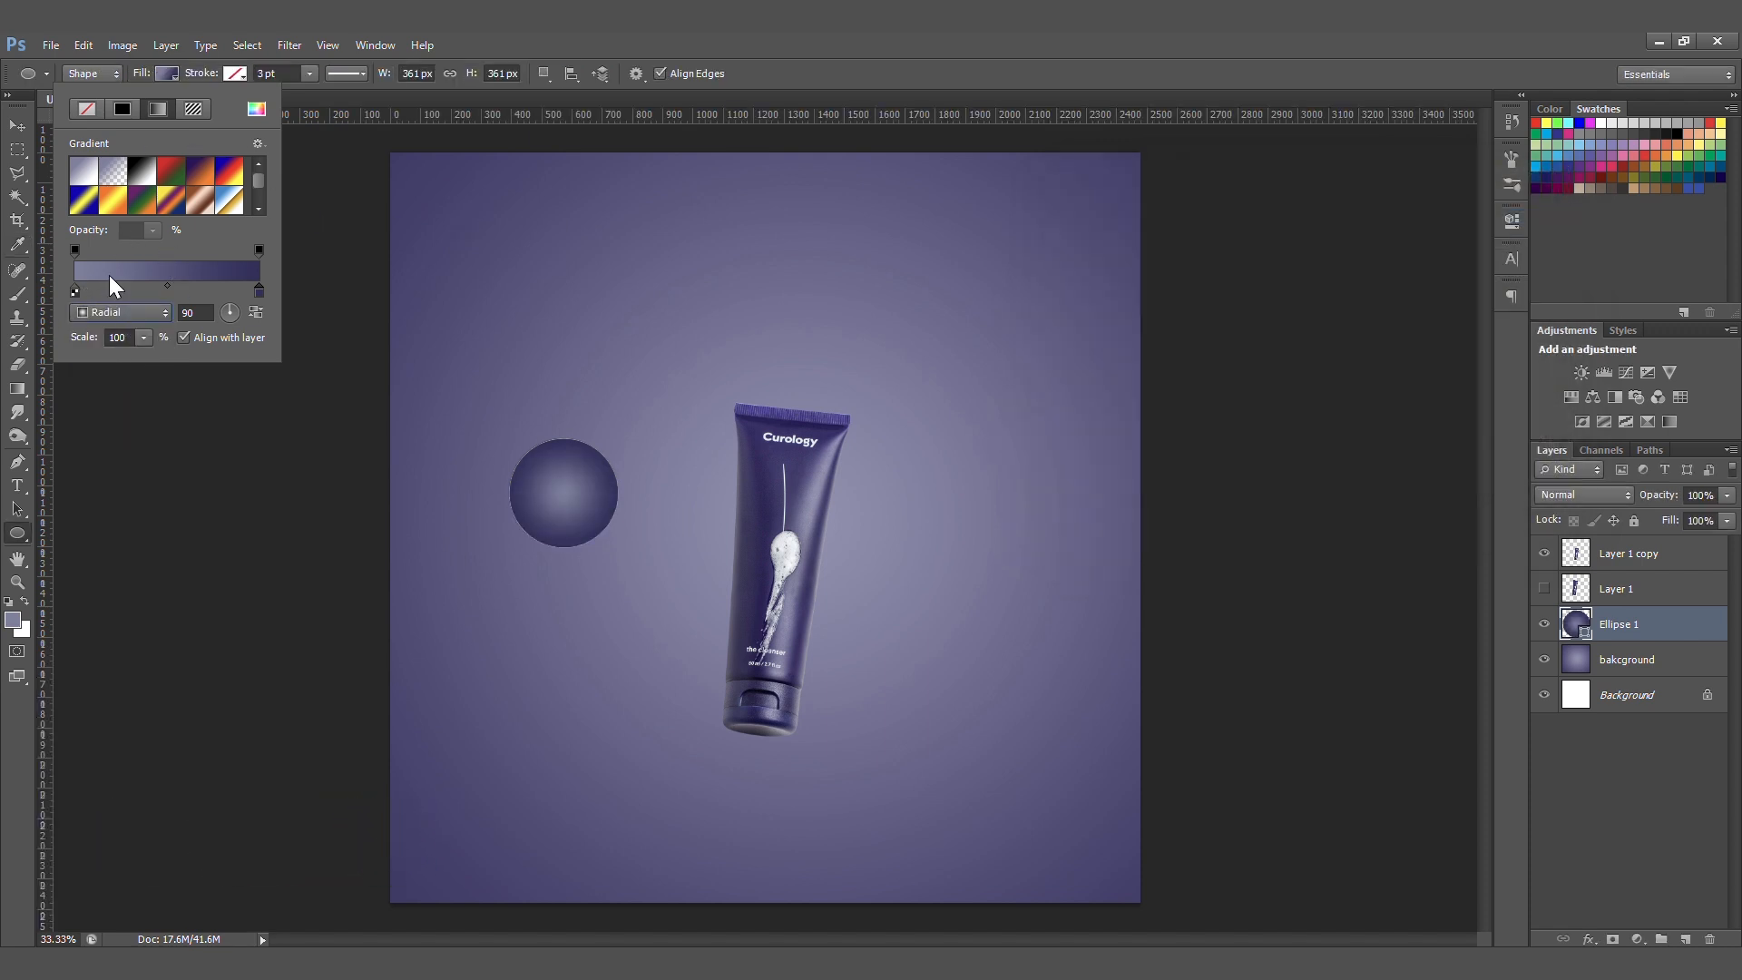
{"action": "left_click_drag", "start_coordinate": [167, 285], "coordinate": [186, 285]}
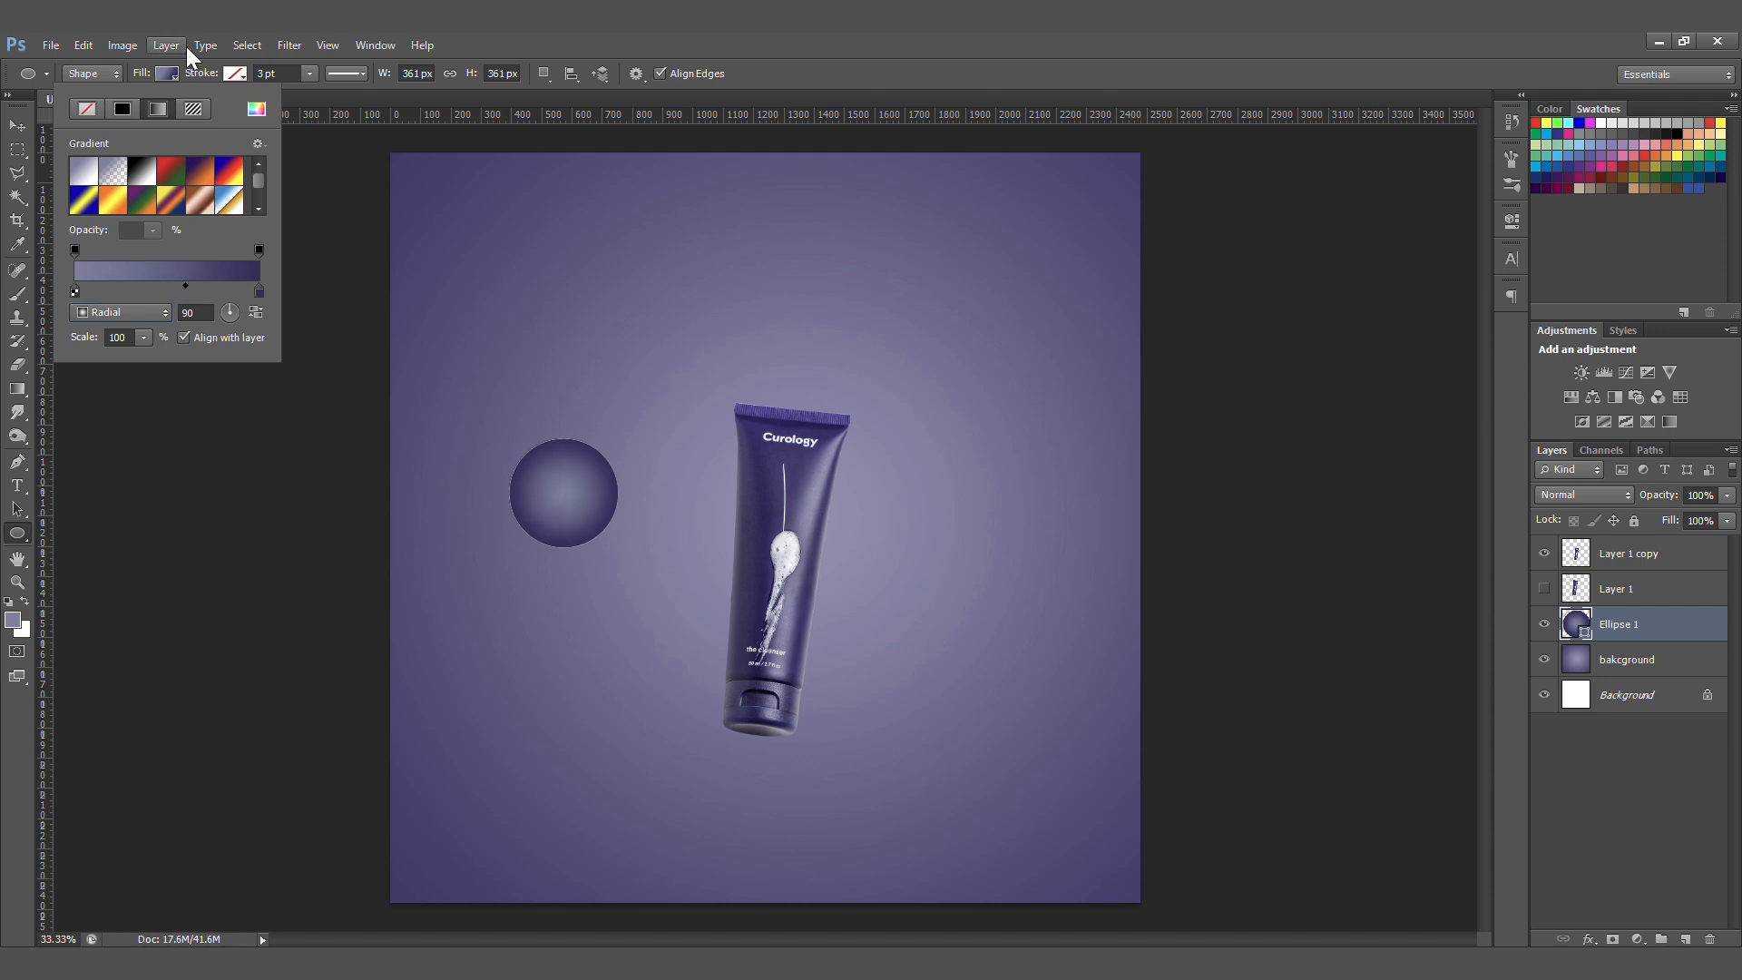
- Move the circle down beside the lower left of the tube
{"action": "key", "text": "v"}
{"action": "left_click_drag", "start_coordinate": [562, 492], "coordinate": [526, 646]}
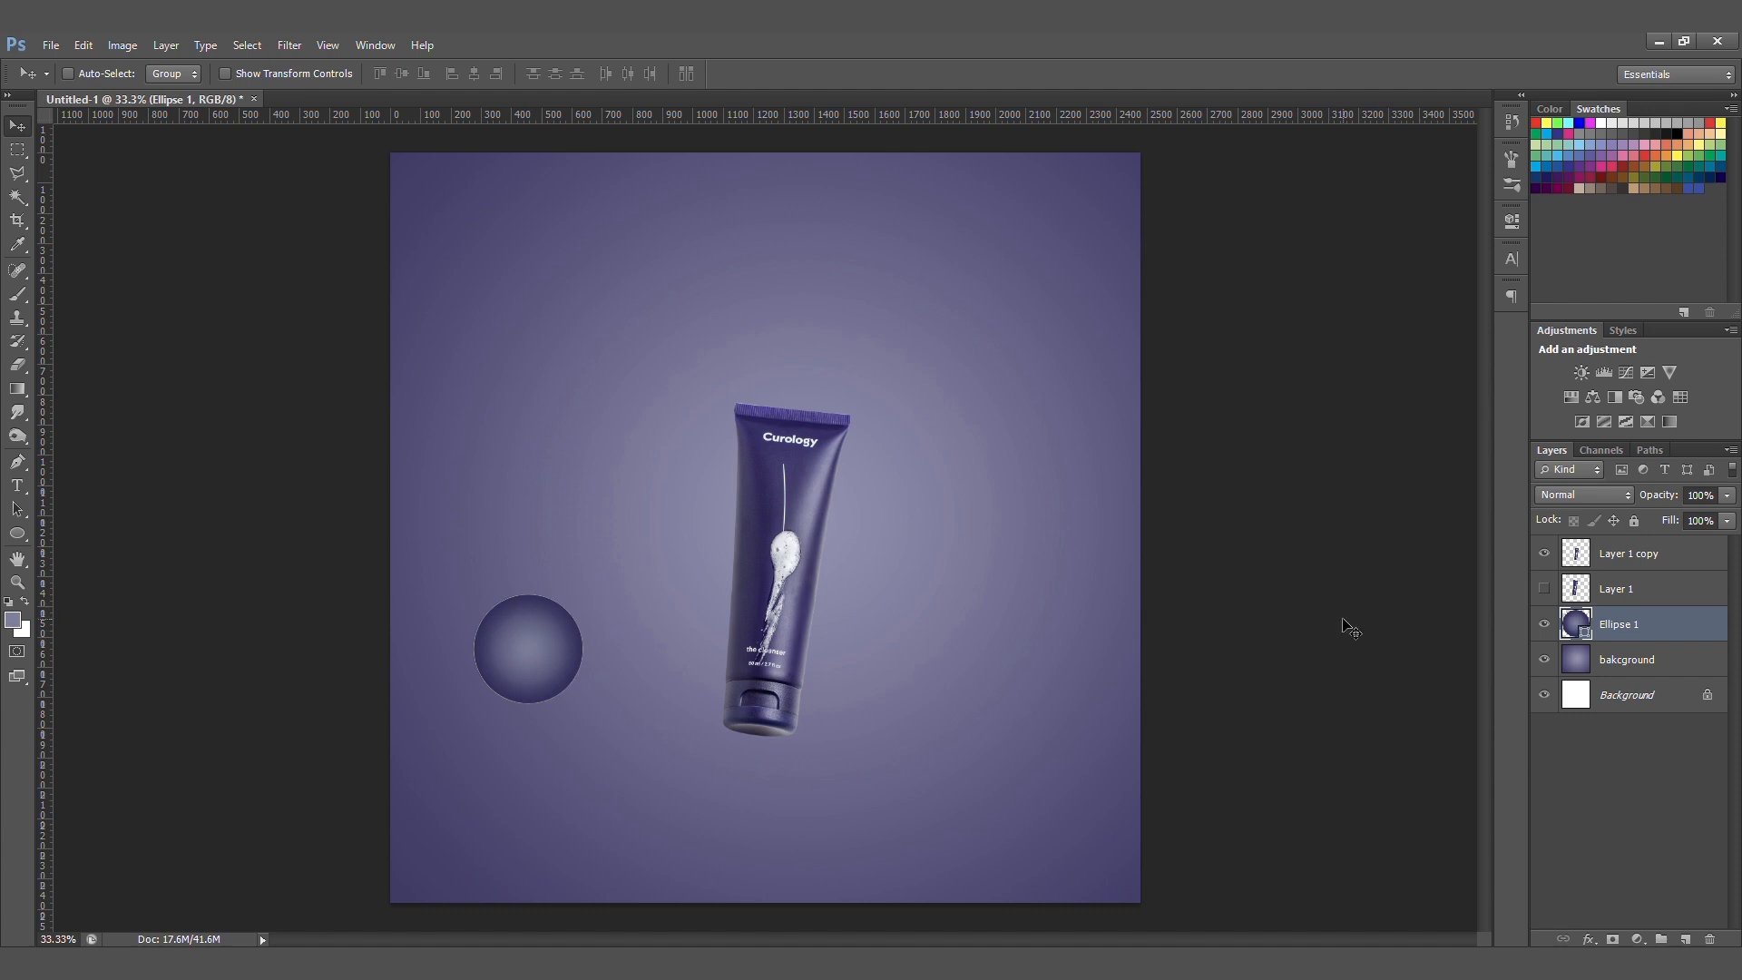
- Add a new layer directly above Ellipse 1 and clip it to the circle
{"action": "left_click", "coordinate": [1685, 939]}
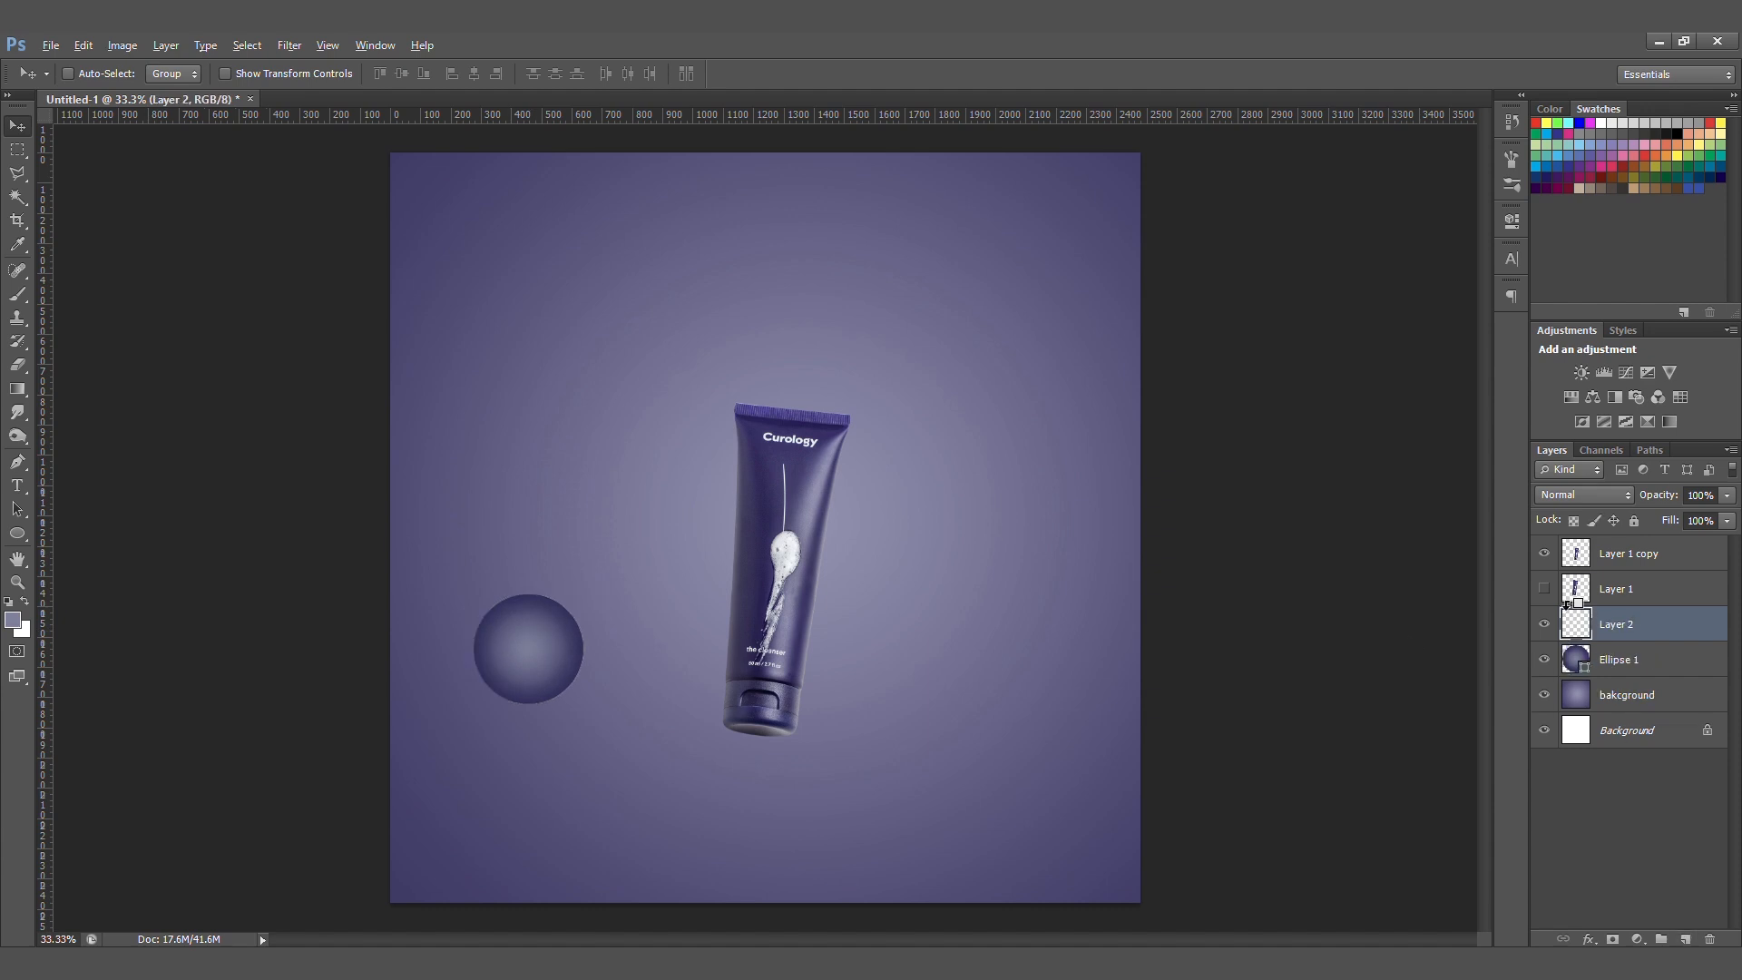
{"action": "right_click", "coordinate": [1616, 624]}
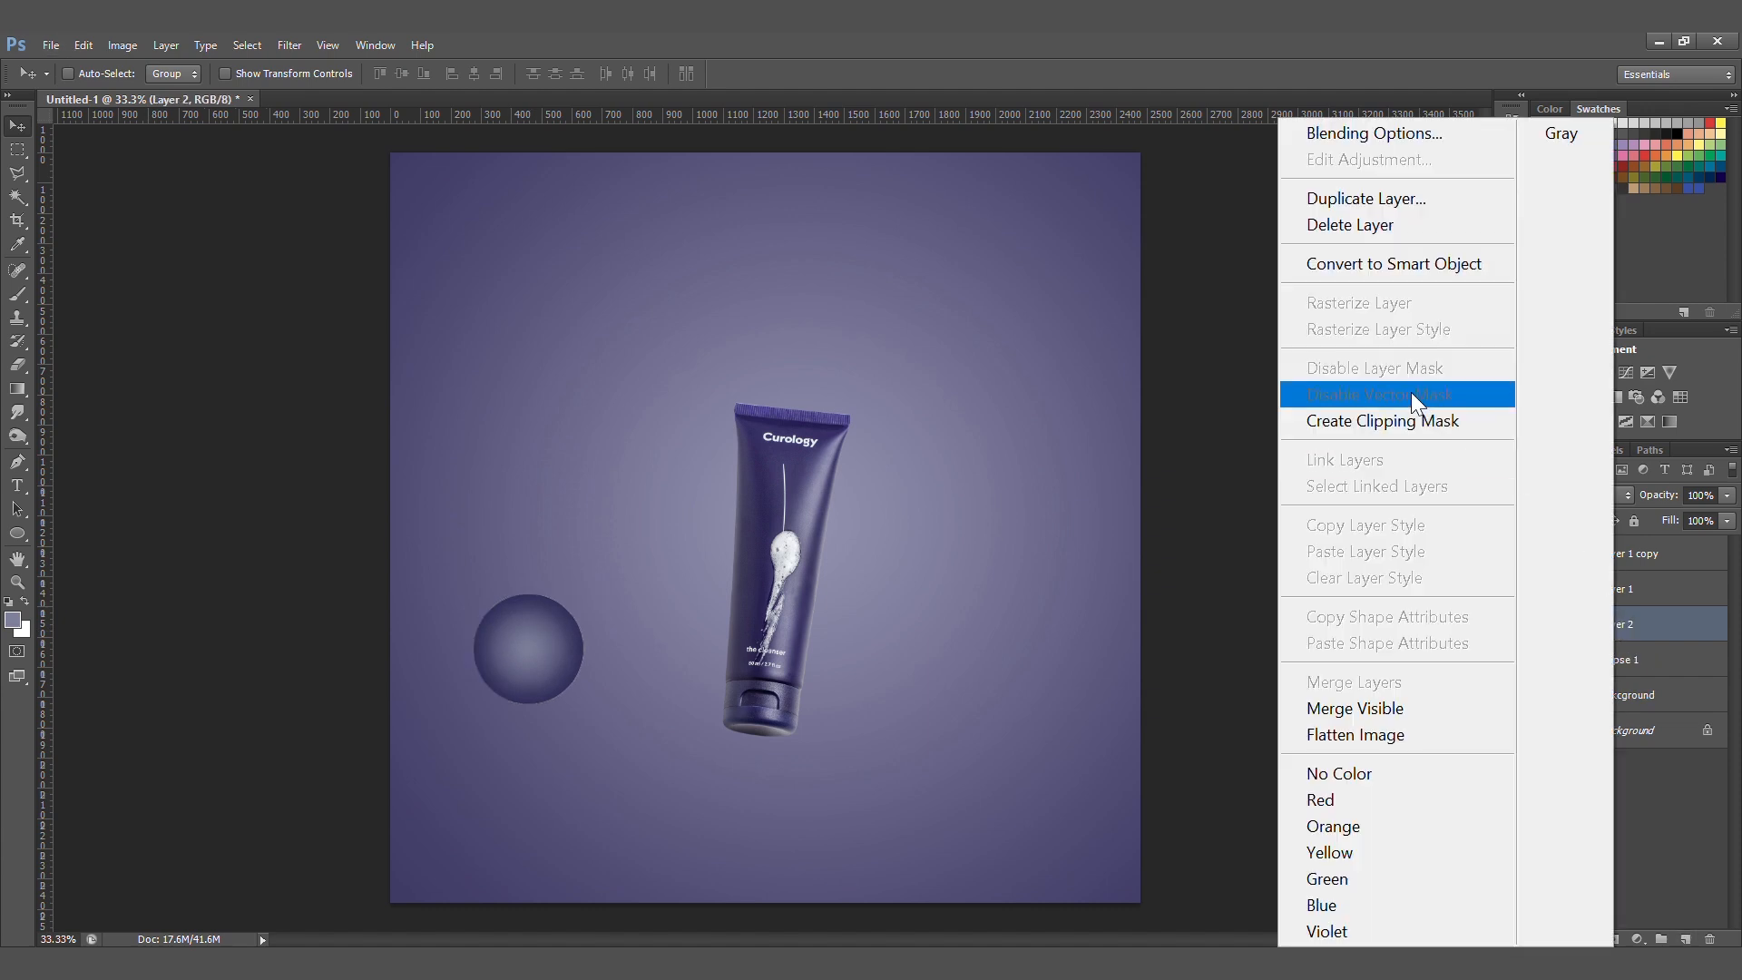
{"action": "left_click", "coordinate": [1371, 422]}
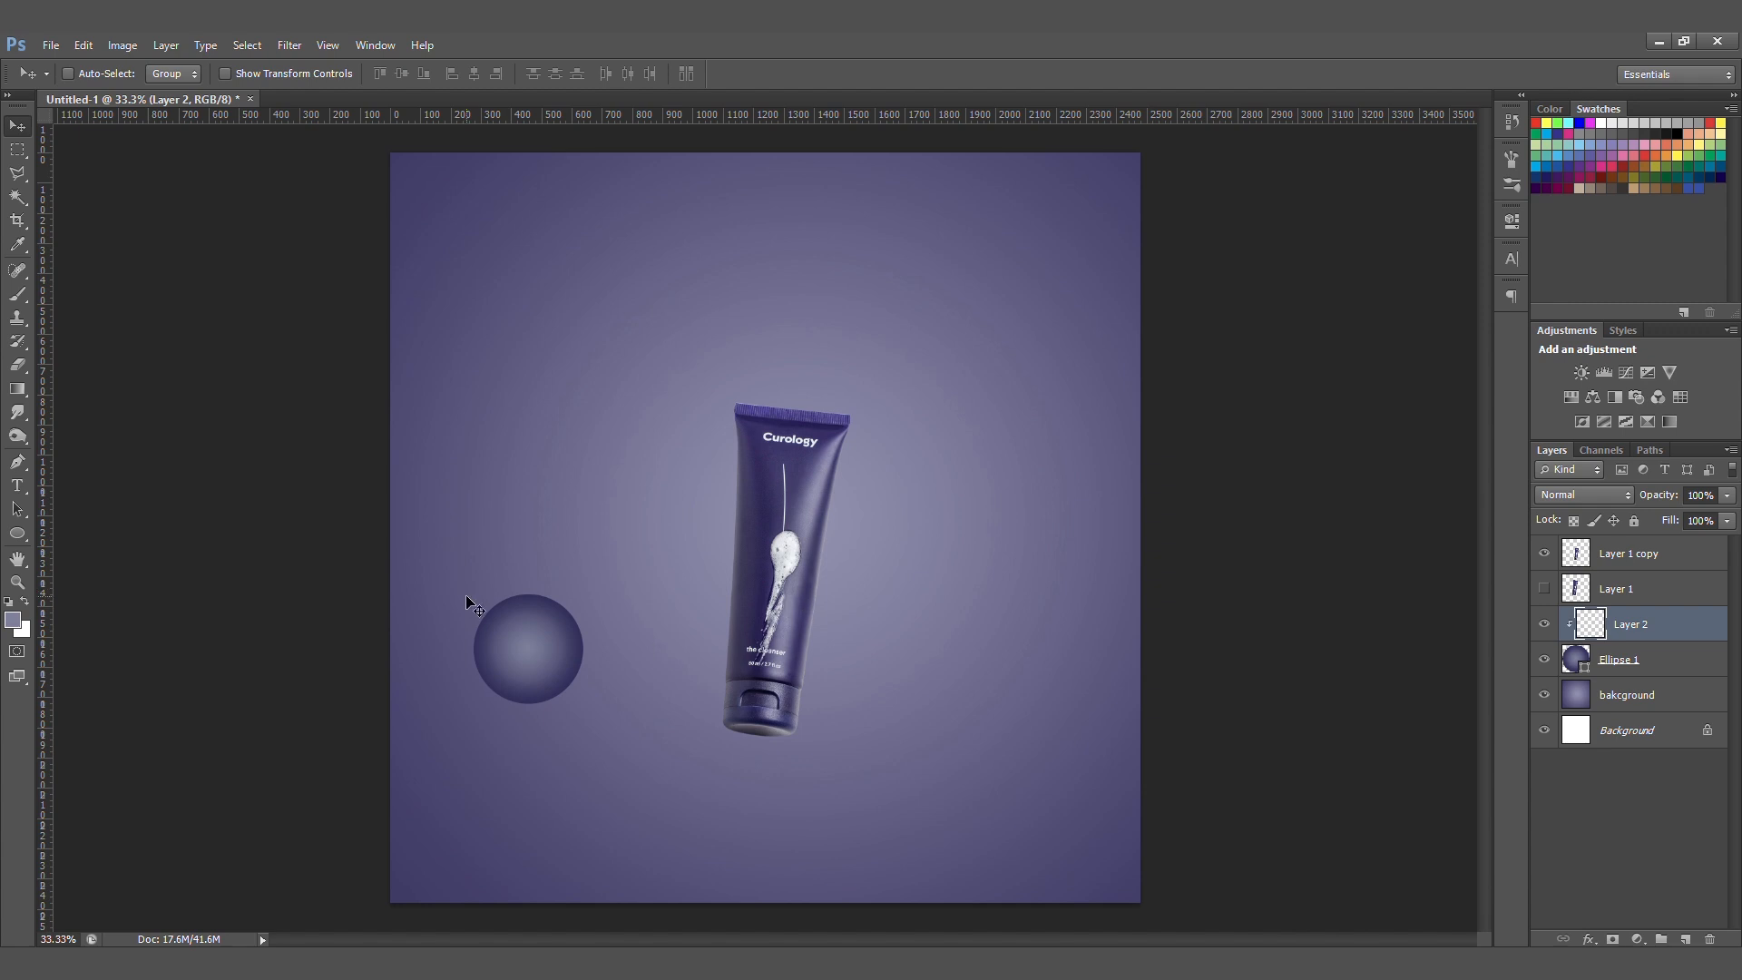
- Paint a soft white highlight along the circle's top edge with a 300 px brush and lower its layer opacity to 81%
{"action": "key", "text": "x"}
{"action": "key", "text": "b"}
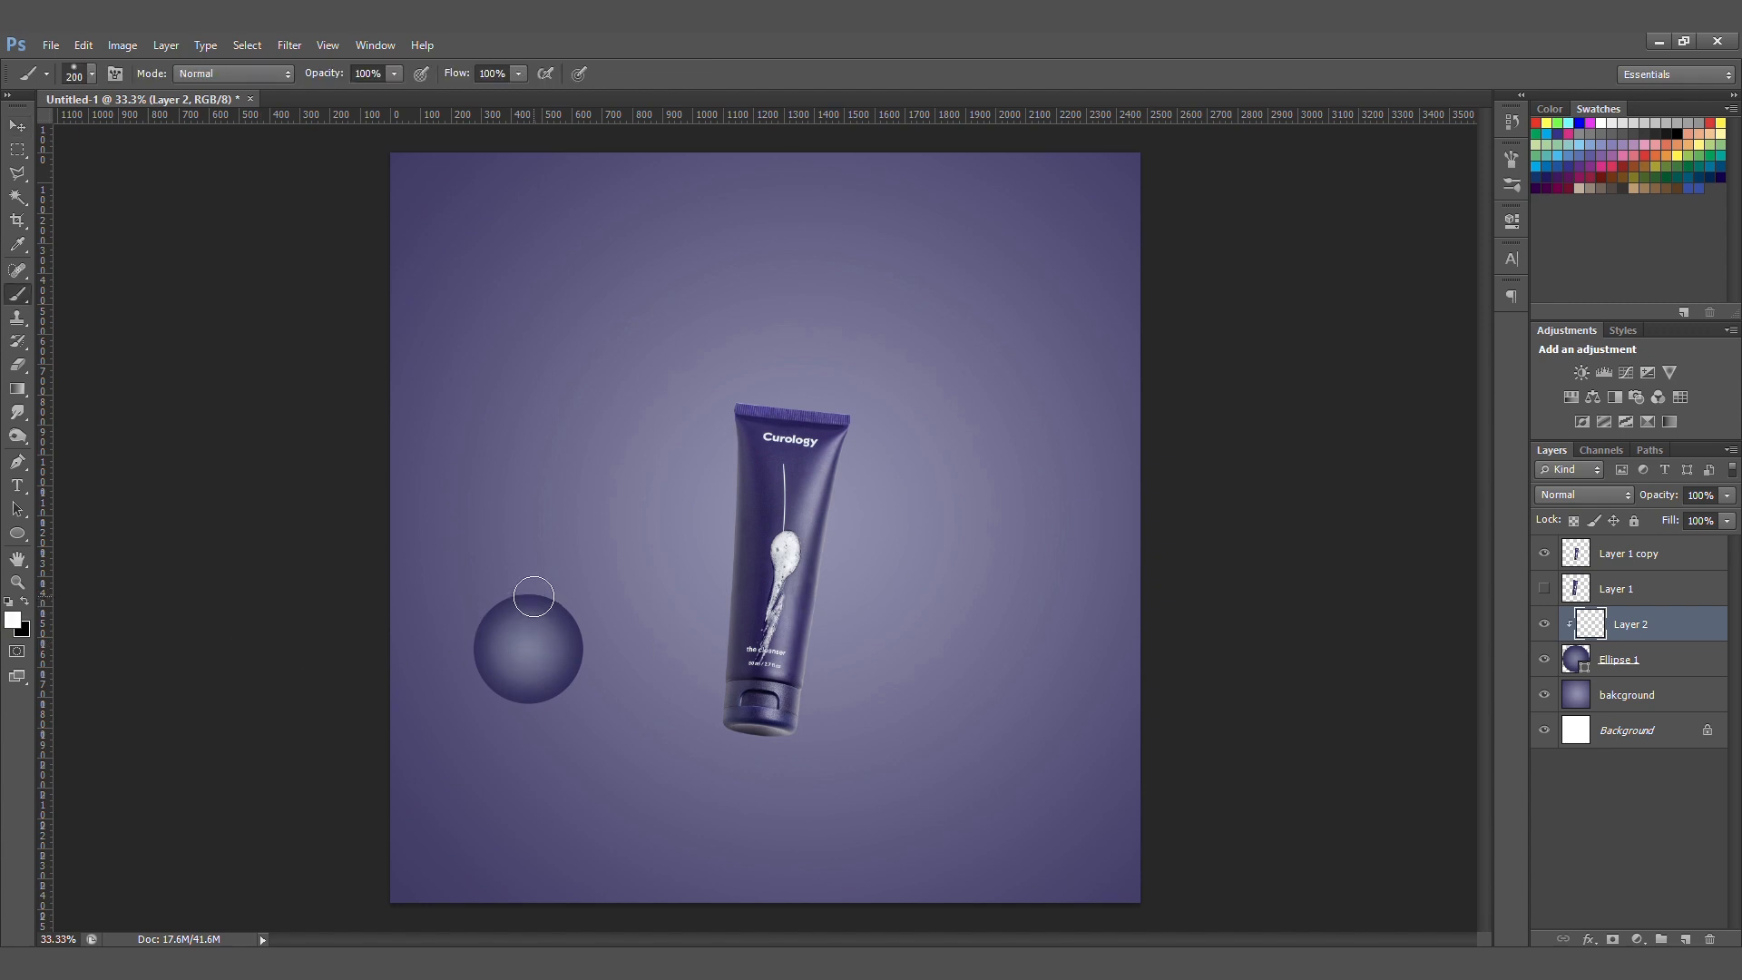
{"action": "right_click", "coordinate": [536, 593]}
{"action": "left_click", "coordinate": [576, 720]}
{"action": "left_click", "coordinate": [515, 528]}
{"action": "key", "text": "bracketright"}
{"action": "key", "text": "bracketright"}
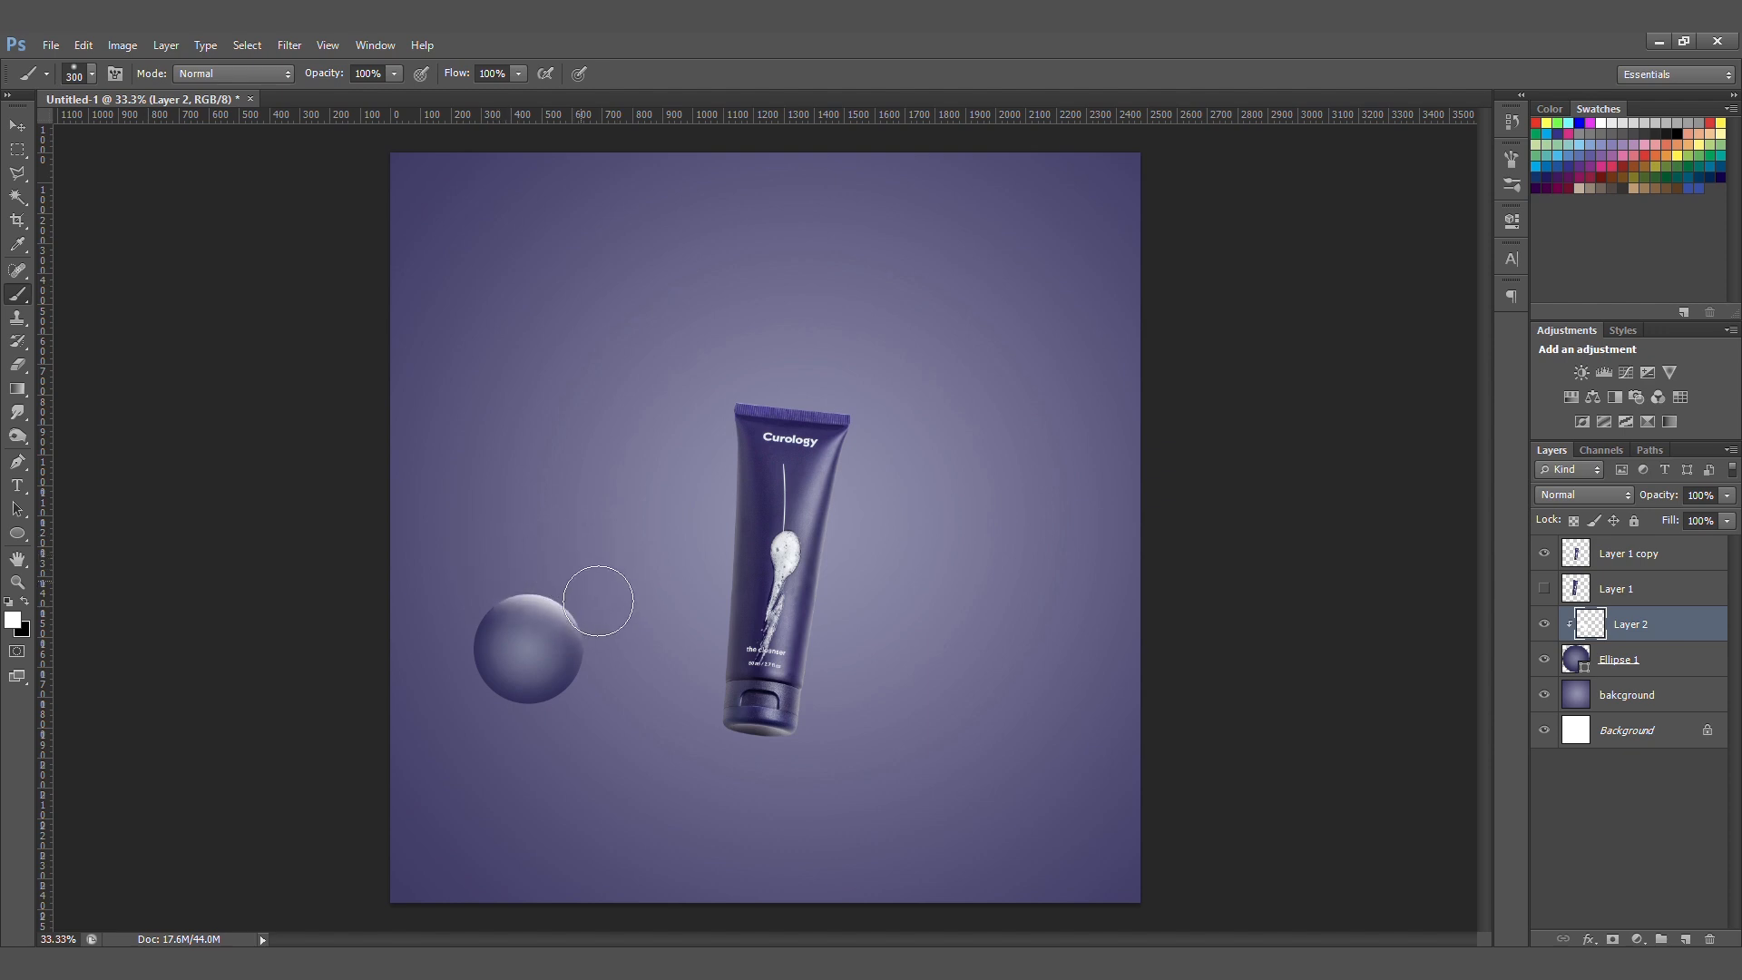
{"action": "left_click_drag", "start_coordinate": [1663, 502], "coordinate": [1645, 499]}
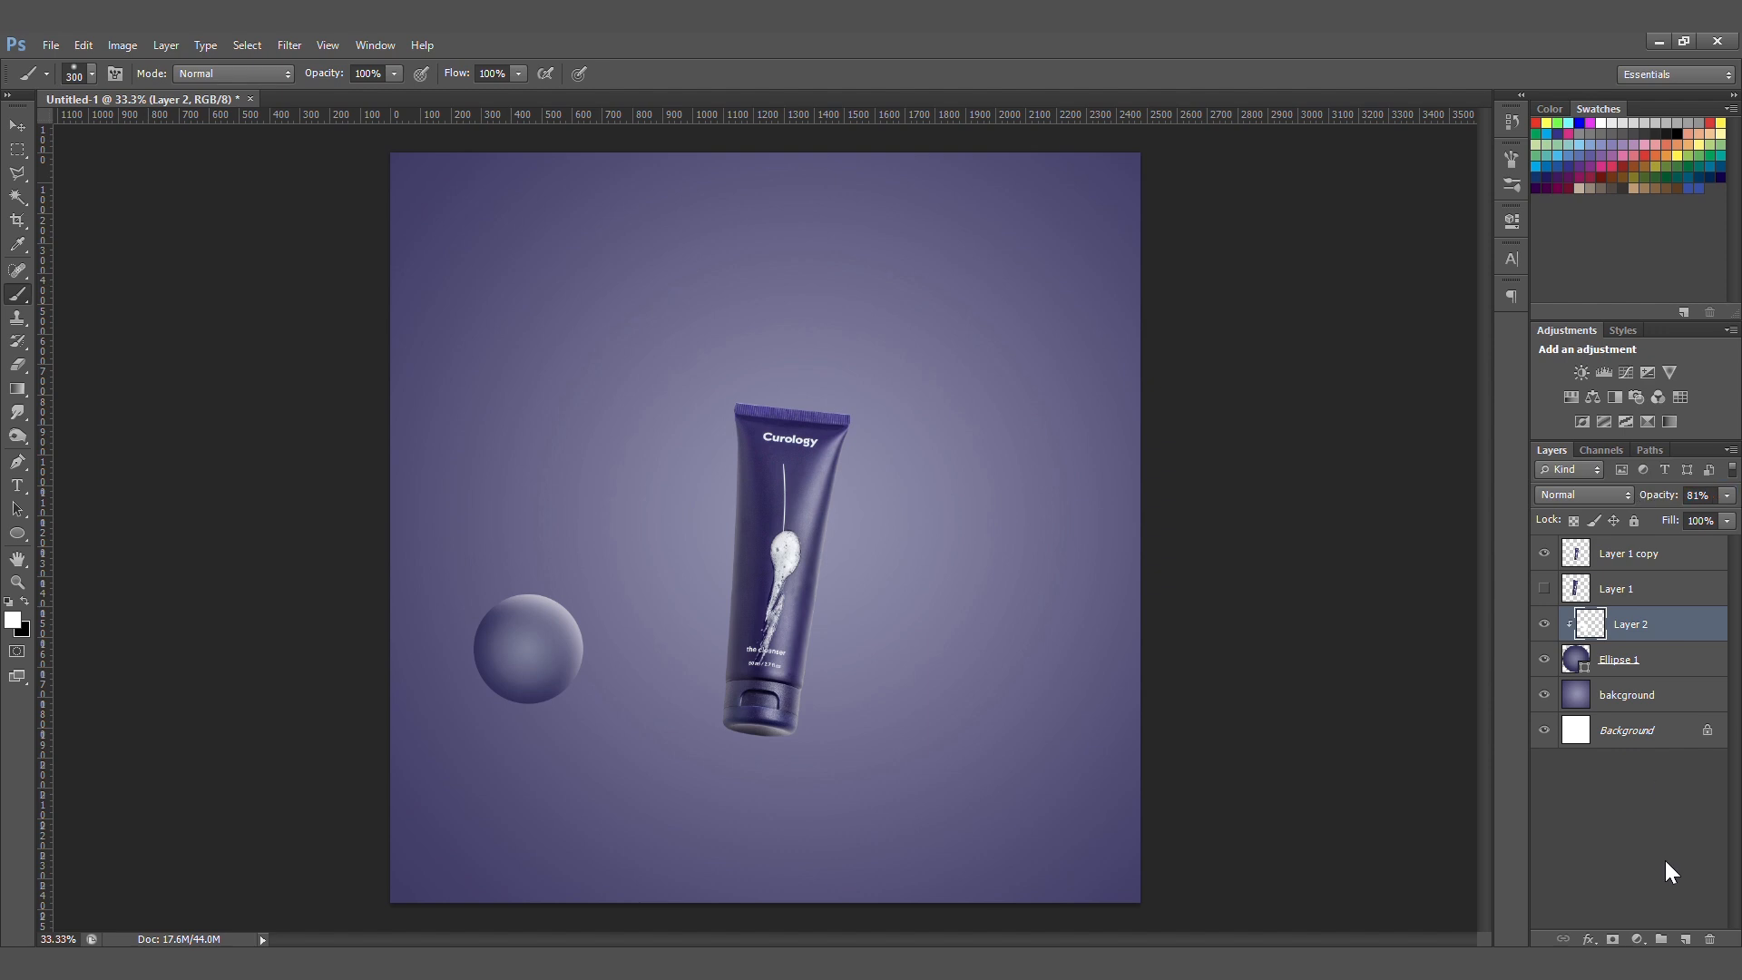
- Add another new layer above Layer 2 and clip it to the circle
{"action": "left_click", "coordinate": [1685, 939]}
{"action": "right_click", "coordinate": [1590, 624]}
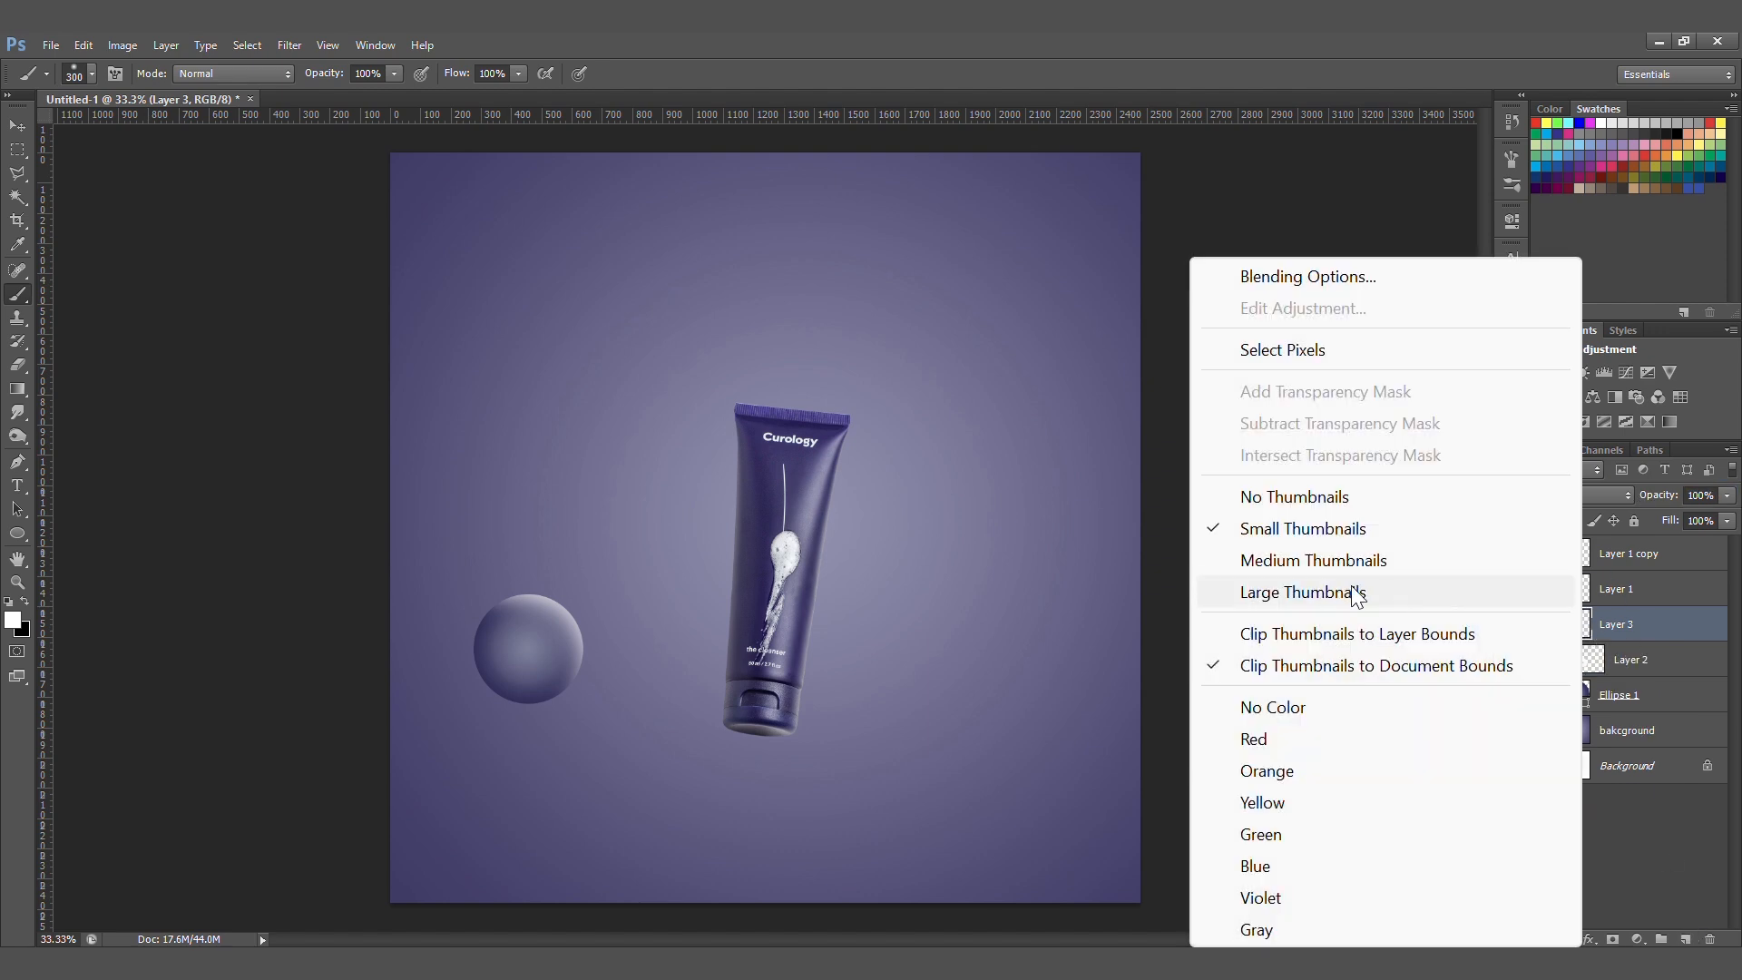
{"action": "left_click", "coordinate": [1653, 606]}
{"action": "right_click", "coordinate": [1645, 622]}
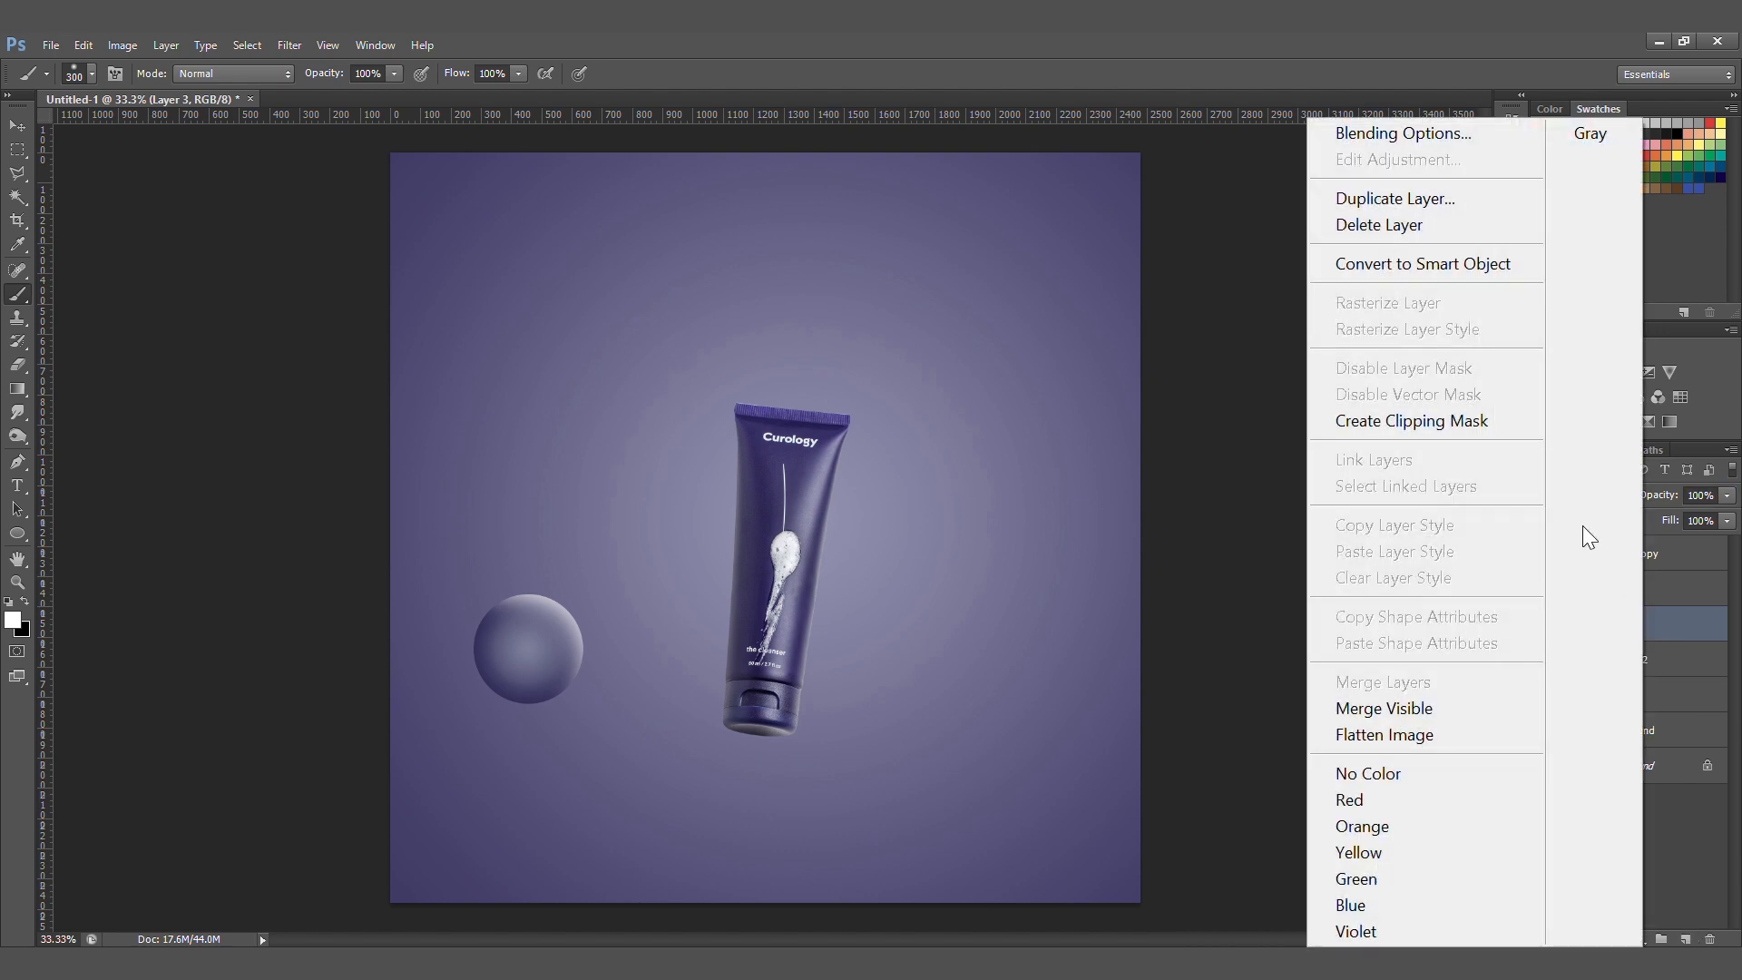
{"action": "left_click", "coordinate": [1425, 417]}
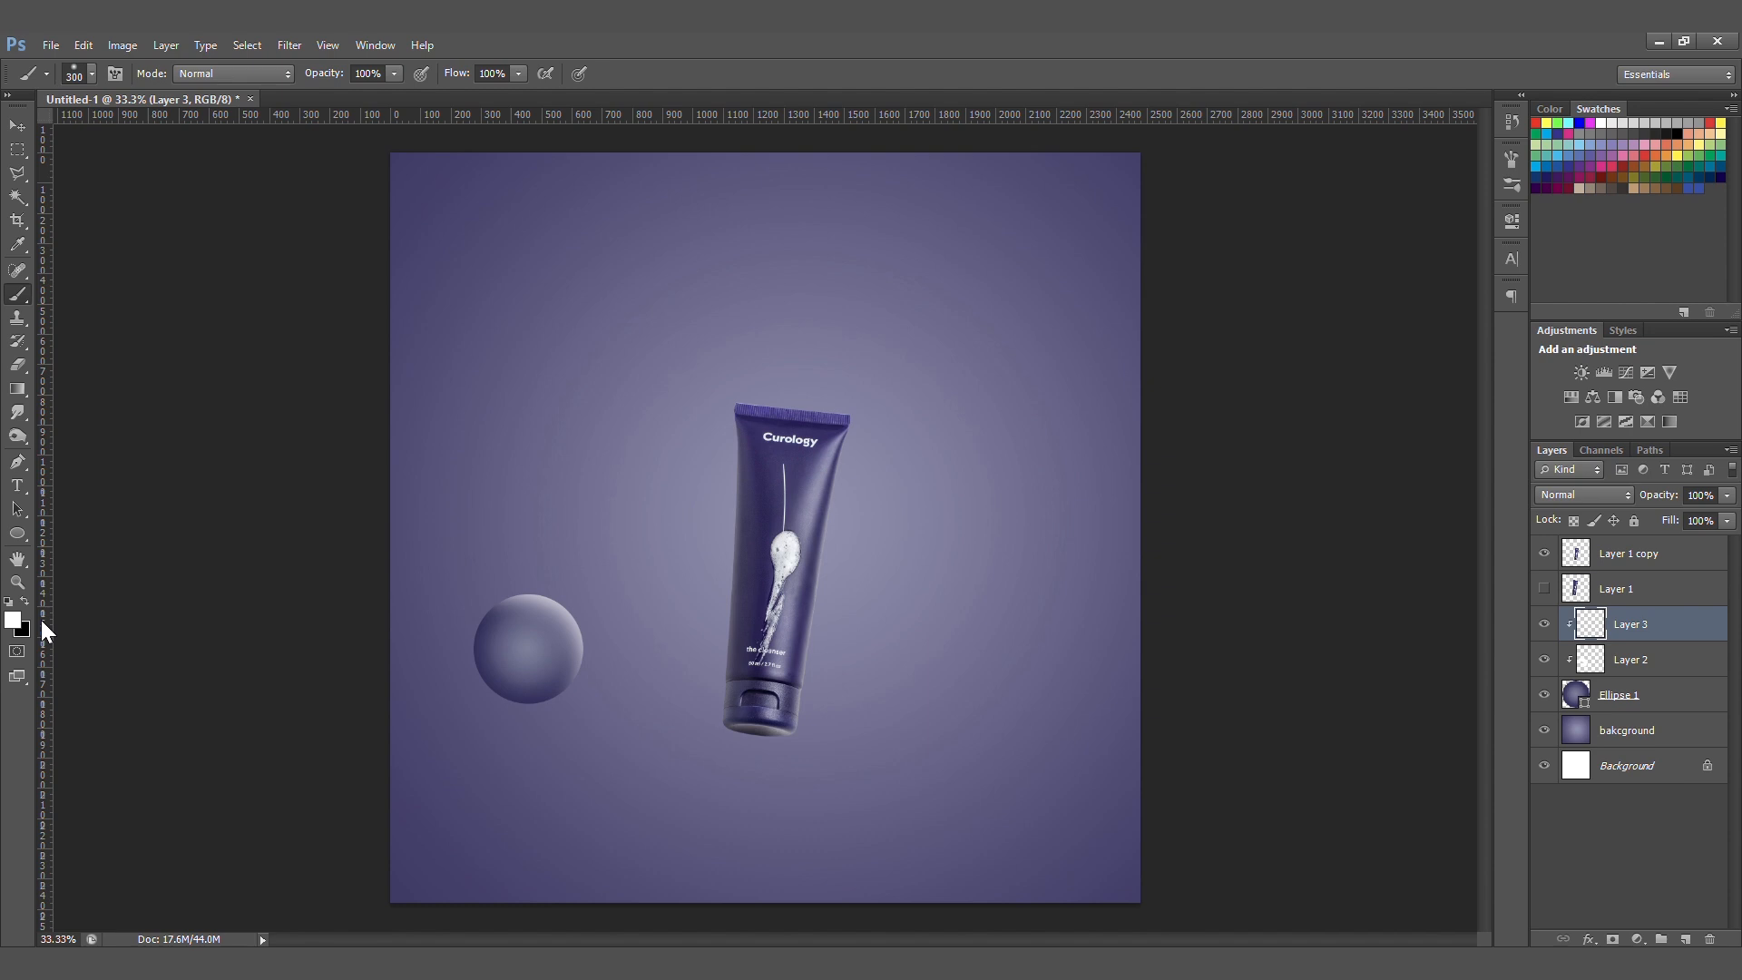
- Sample the tube's dark purple, darken it to 191721 and brush a shadow along the circle's lower edge
{"action": "key", "text": "i"}
{"action": "left_click", "coordinate": [742, 673]}
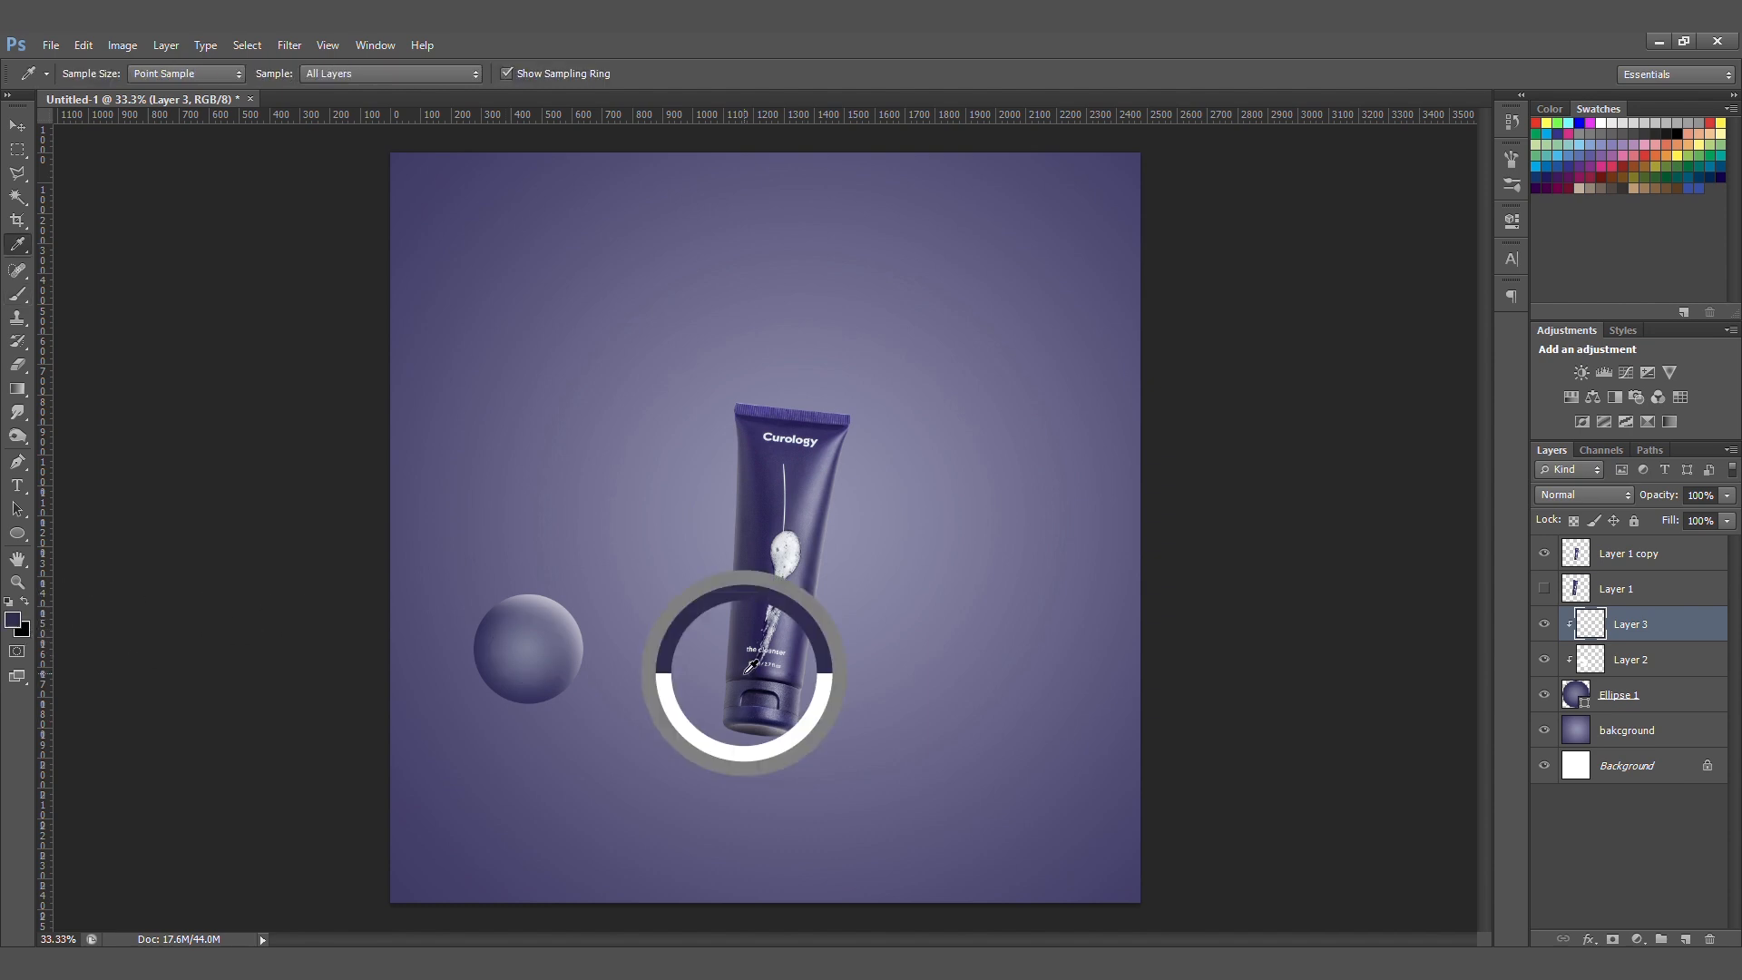
{"action": "left_click", "coordinate": [14, 621]}
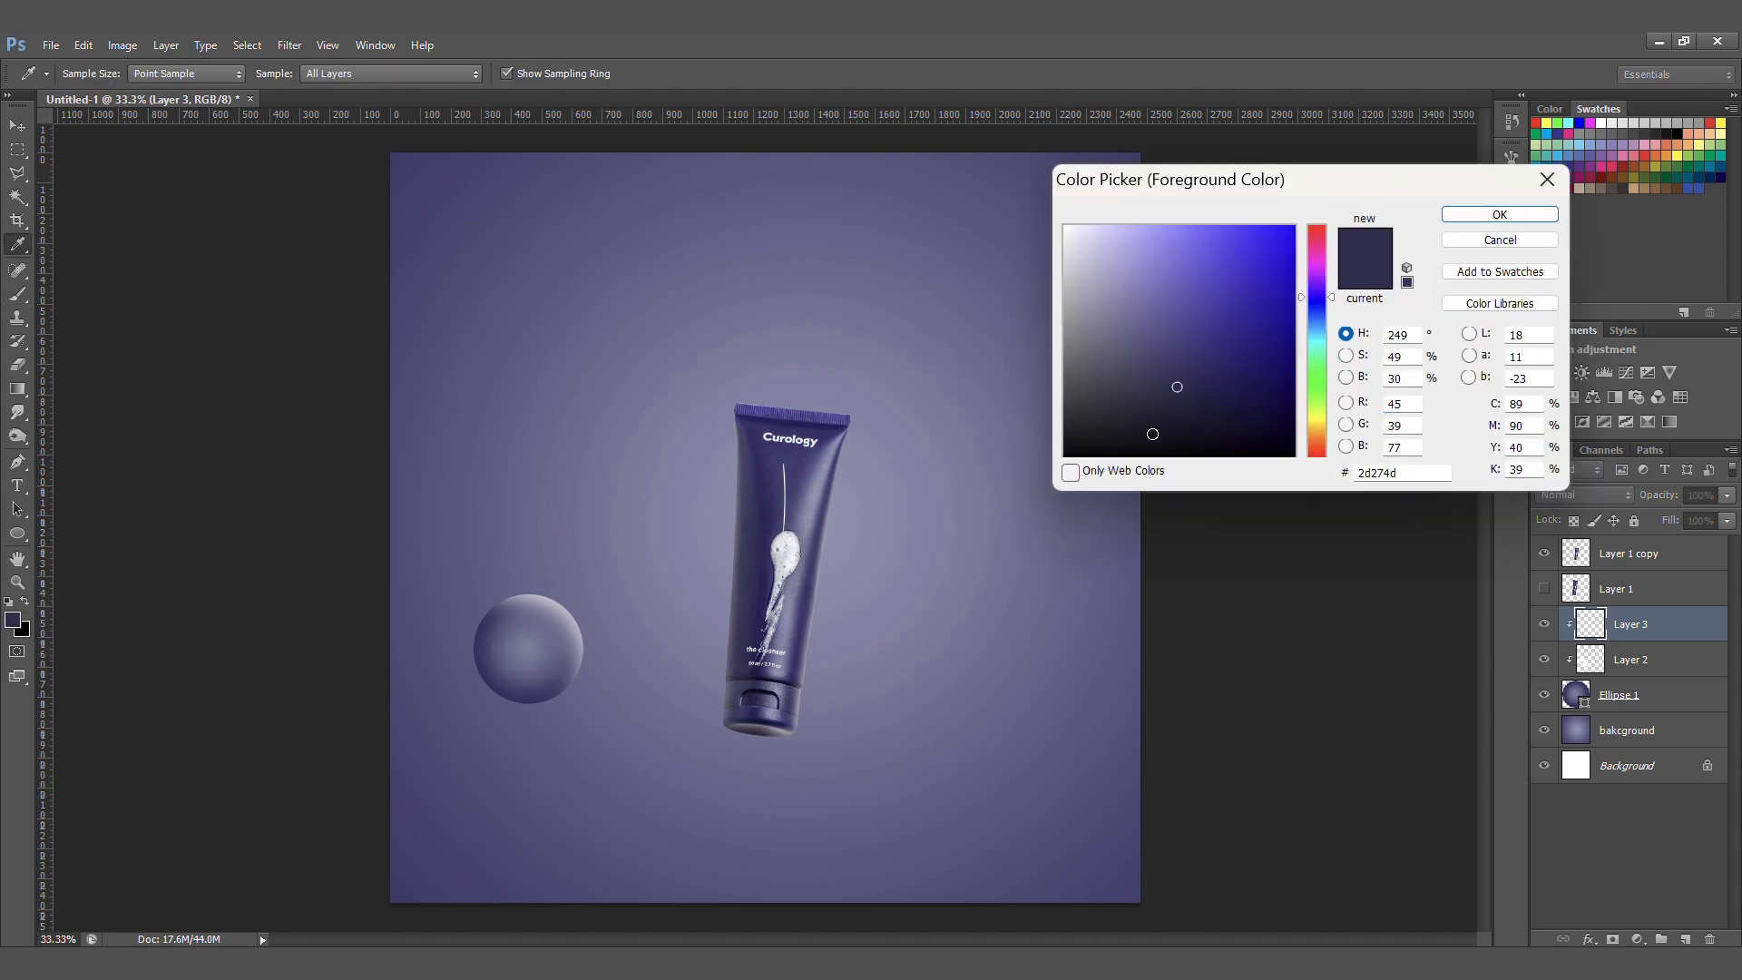
{"action": "mouse_move", "coordinate": [1168, 397]}
{"action": "left_mouse_down"}
{"action": "mouse_move", "coordinate": [1112, 415]}
{"action": "mouse_move", "coordinate": [1131, 419]}
{"action": "left_mouse_up"}
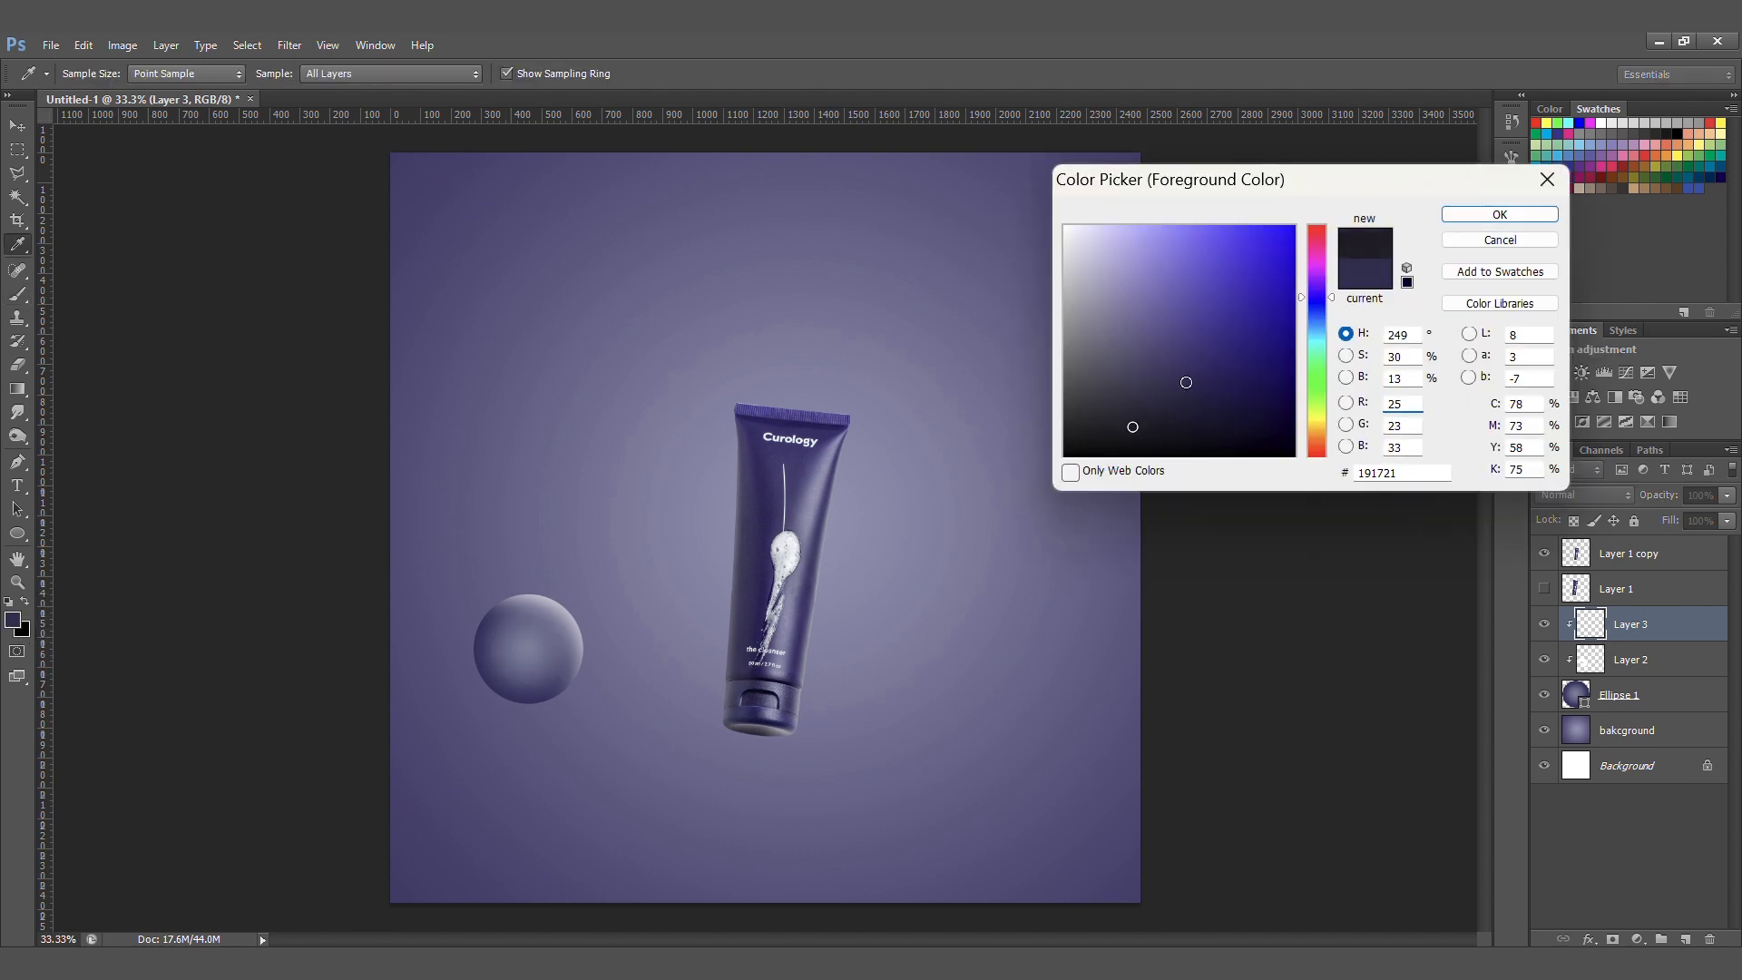
{"action": "left_click", "coordinate": [1500, 214]}
{"action": "key", "text": "b"}
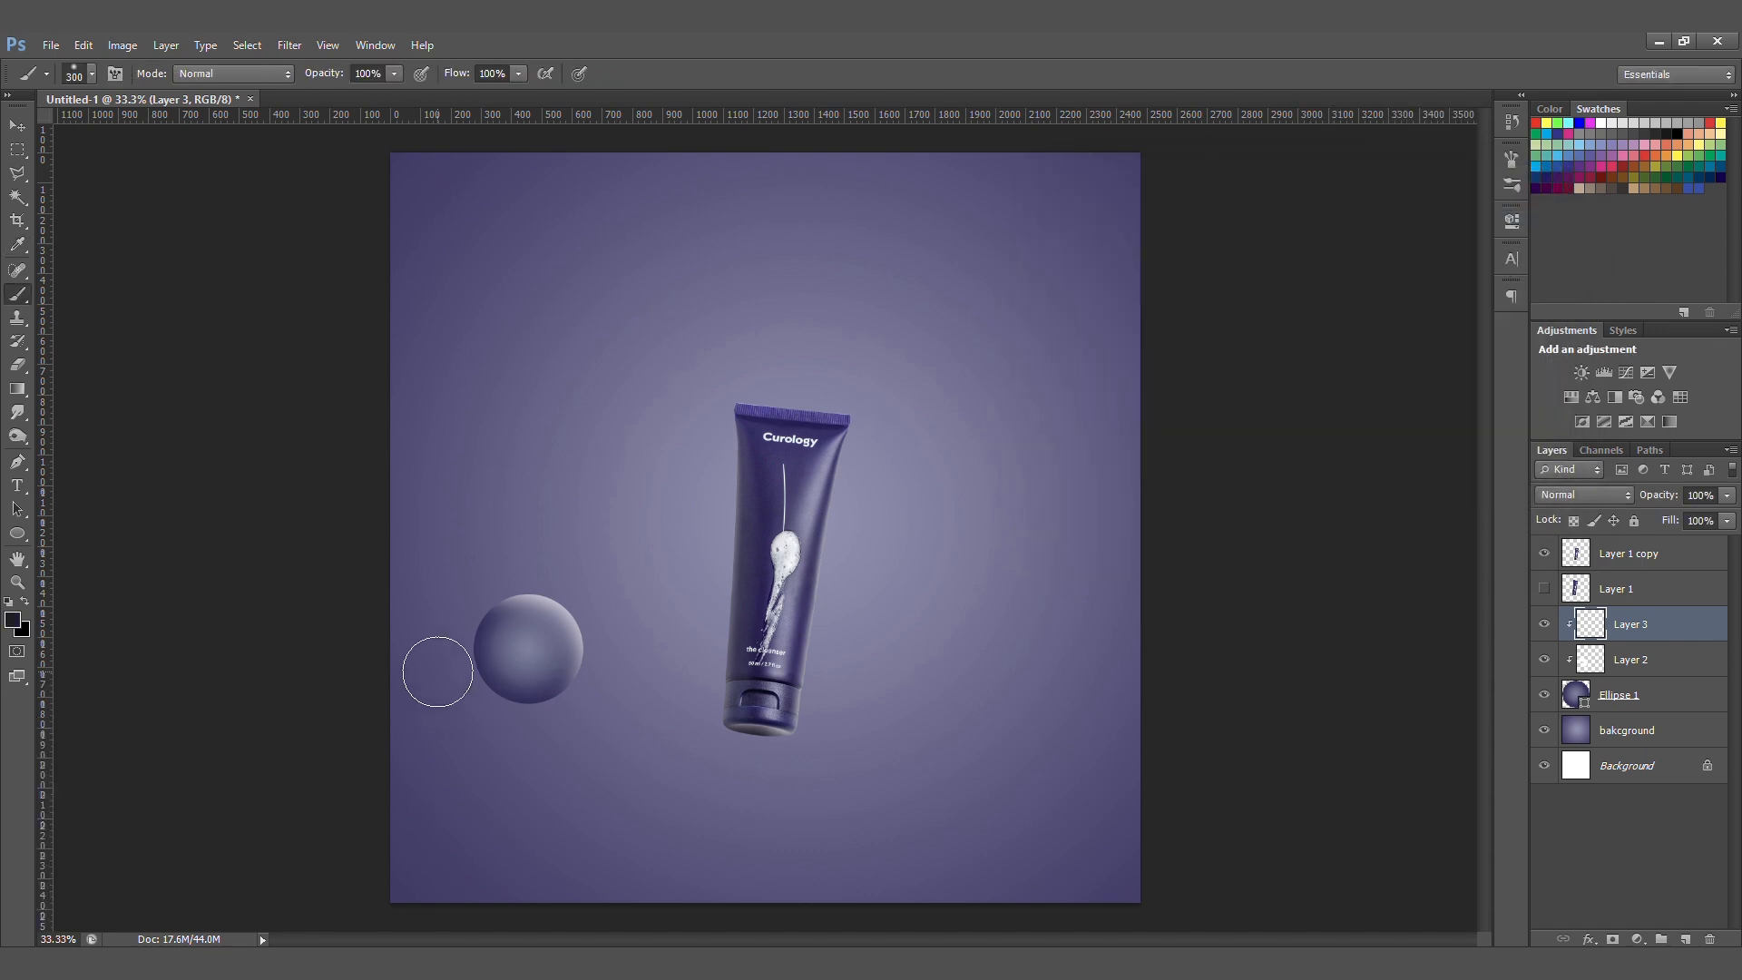
{"action": "left_click_drag", "start_coordinate": [446, 694], "coordinate": [506, 735]}
{"action": "mouse_move", "coordinate": [656, 737]}
{"action": "left_mouse_down"}
{"action": "mouse_move", "coordinate": [453, 719]}
{"action": "mouse_move", "coordinate": [427, 637]}
{"action": "mouse_move", "coordinate": [685, 770]}
{"action": "left_mouse_up"}
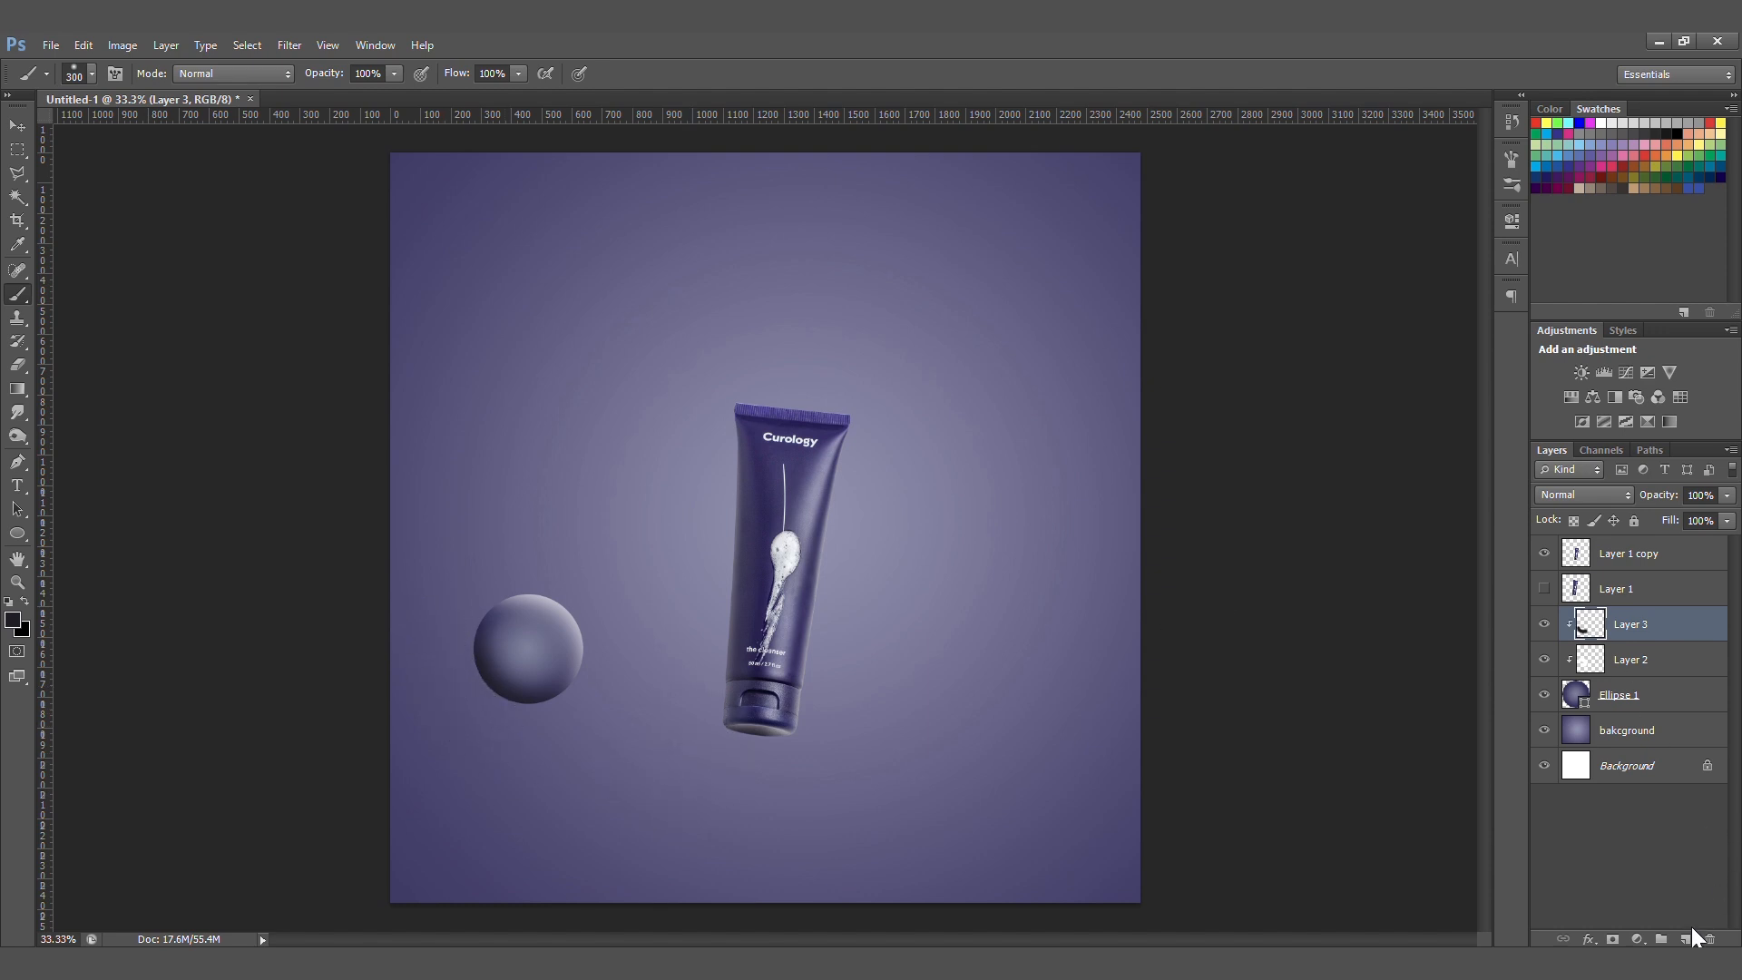
- Add a third new layer above Layer 3 and clip it to the circle
{"action": "left_click", "coordinate": [1685, 940]}
{"action": "right_click", "coordinate": [1590, 635]}
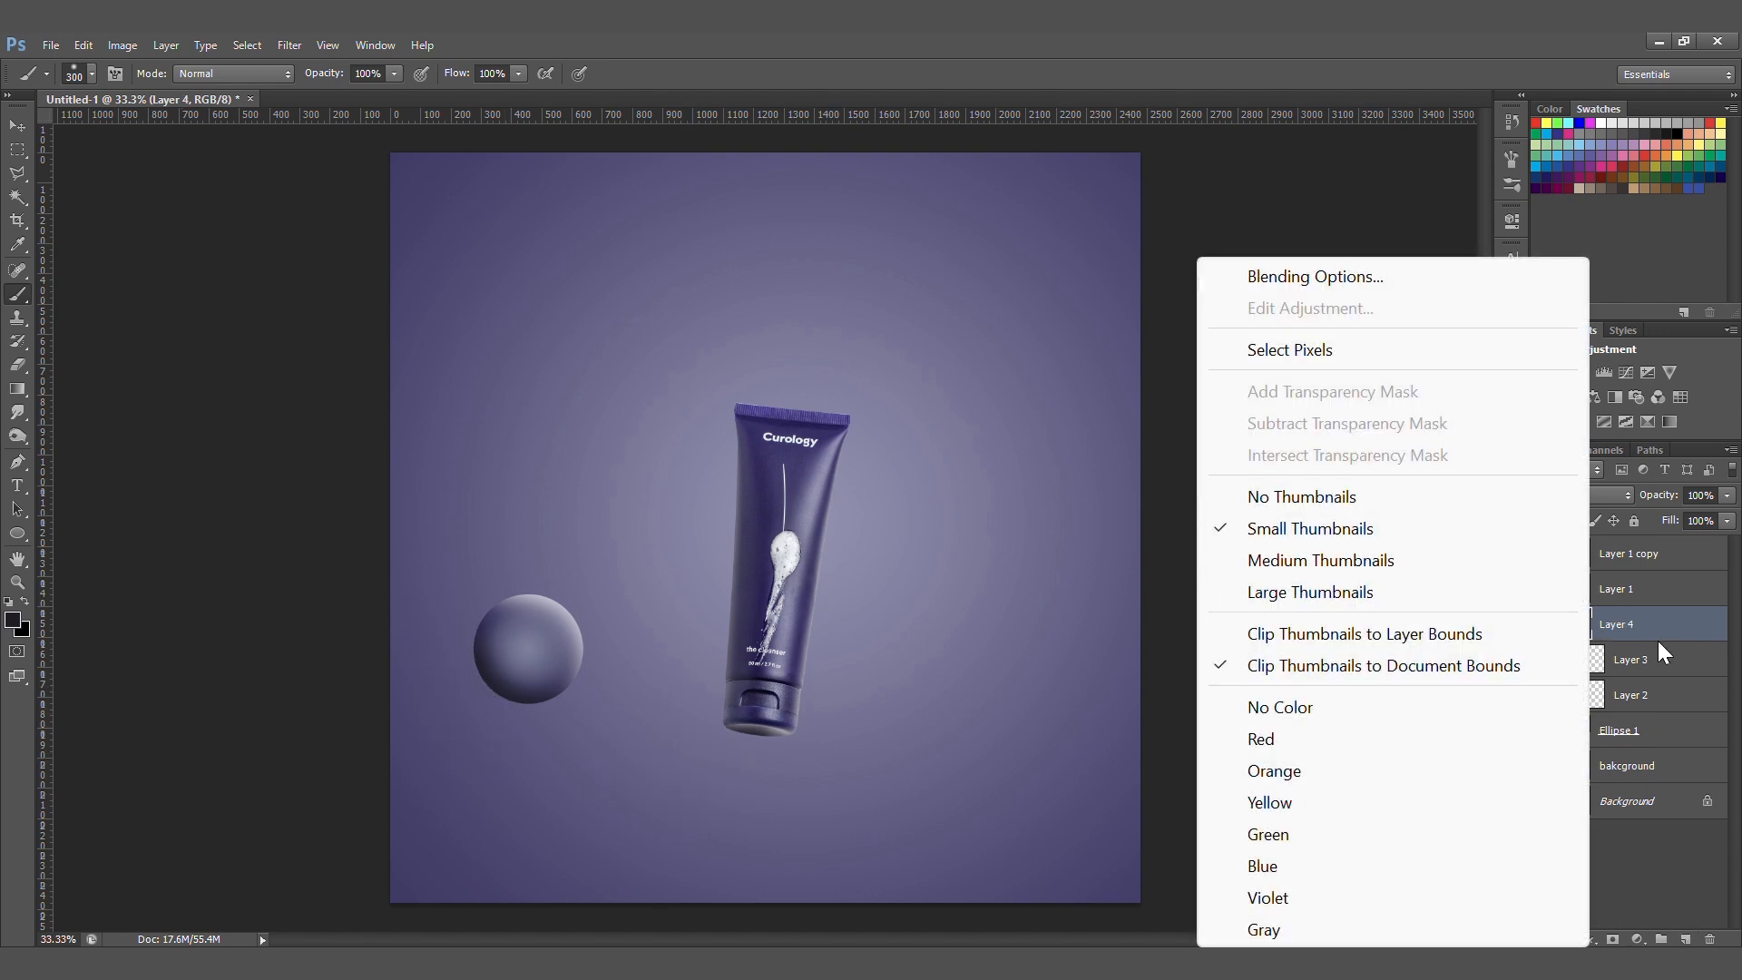
{"action": "right_click", "coordinate": [1642, 626]}
{"action": "left_click", "coordinate": [1411, 421]}
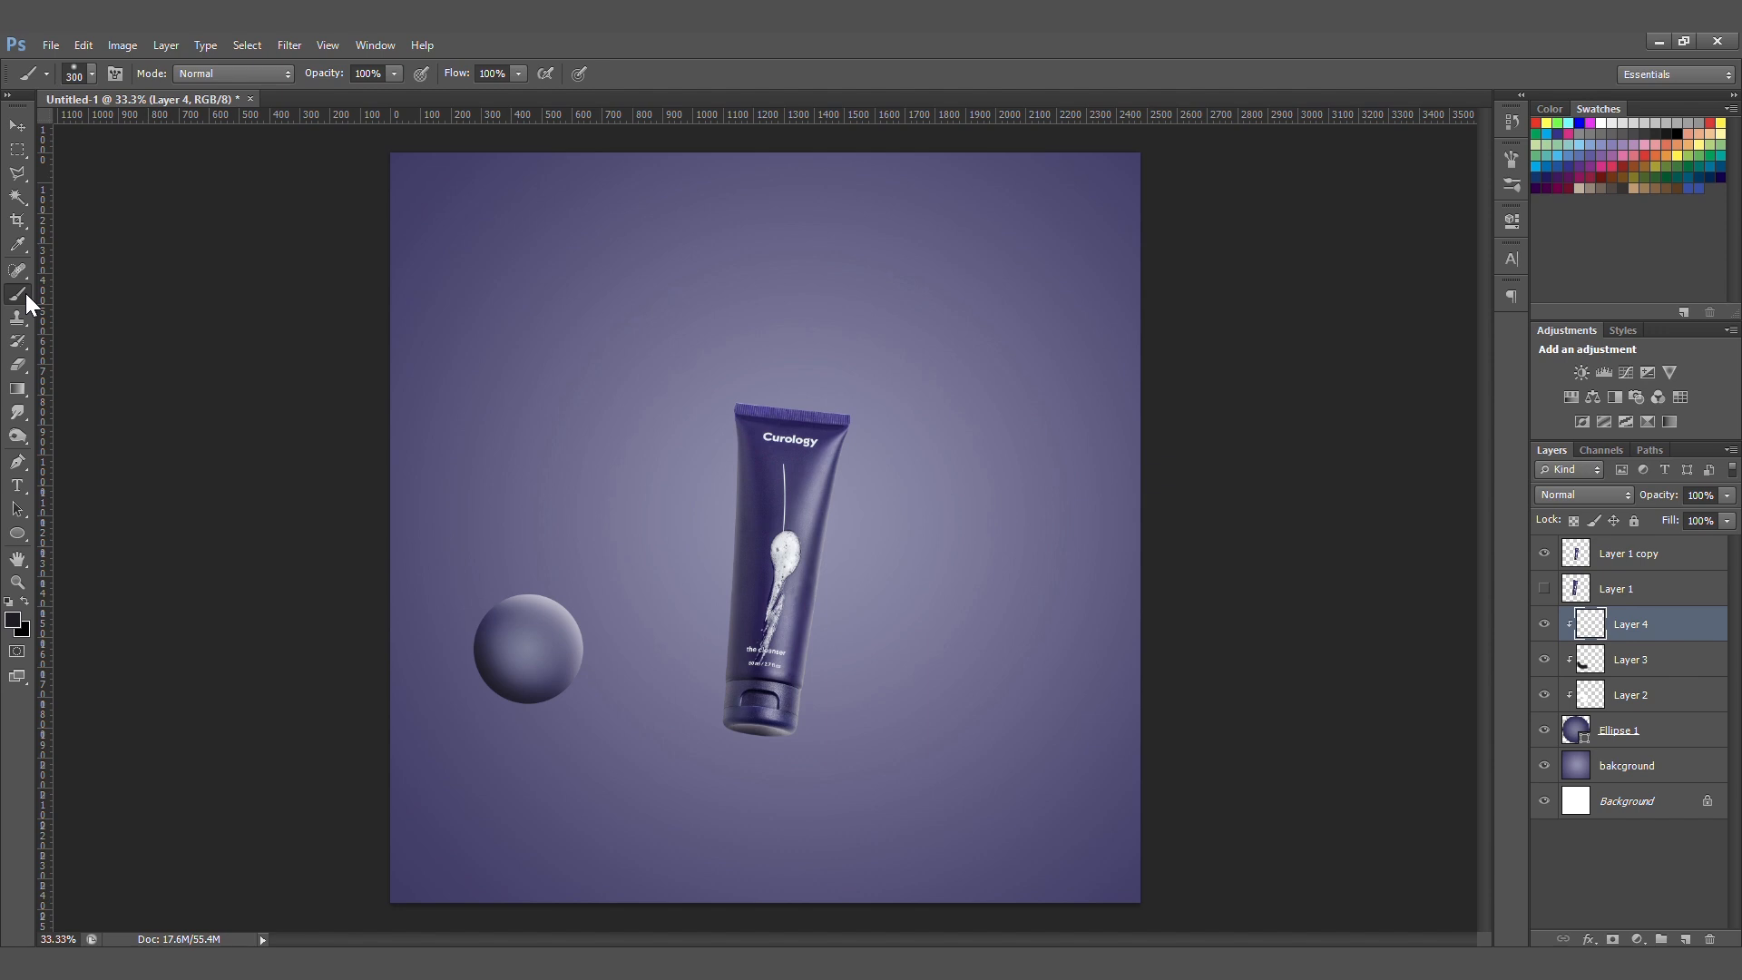
- Sample a light tone at the tube's upper right edge, lighten it to a8a9c9 and paint a 250 px soft highlight in the circle's centre
{"action": "key", "text": "i"}
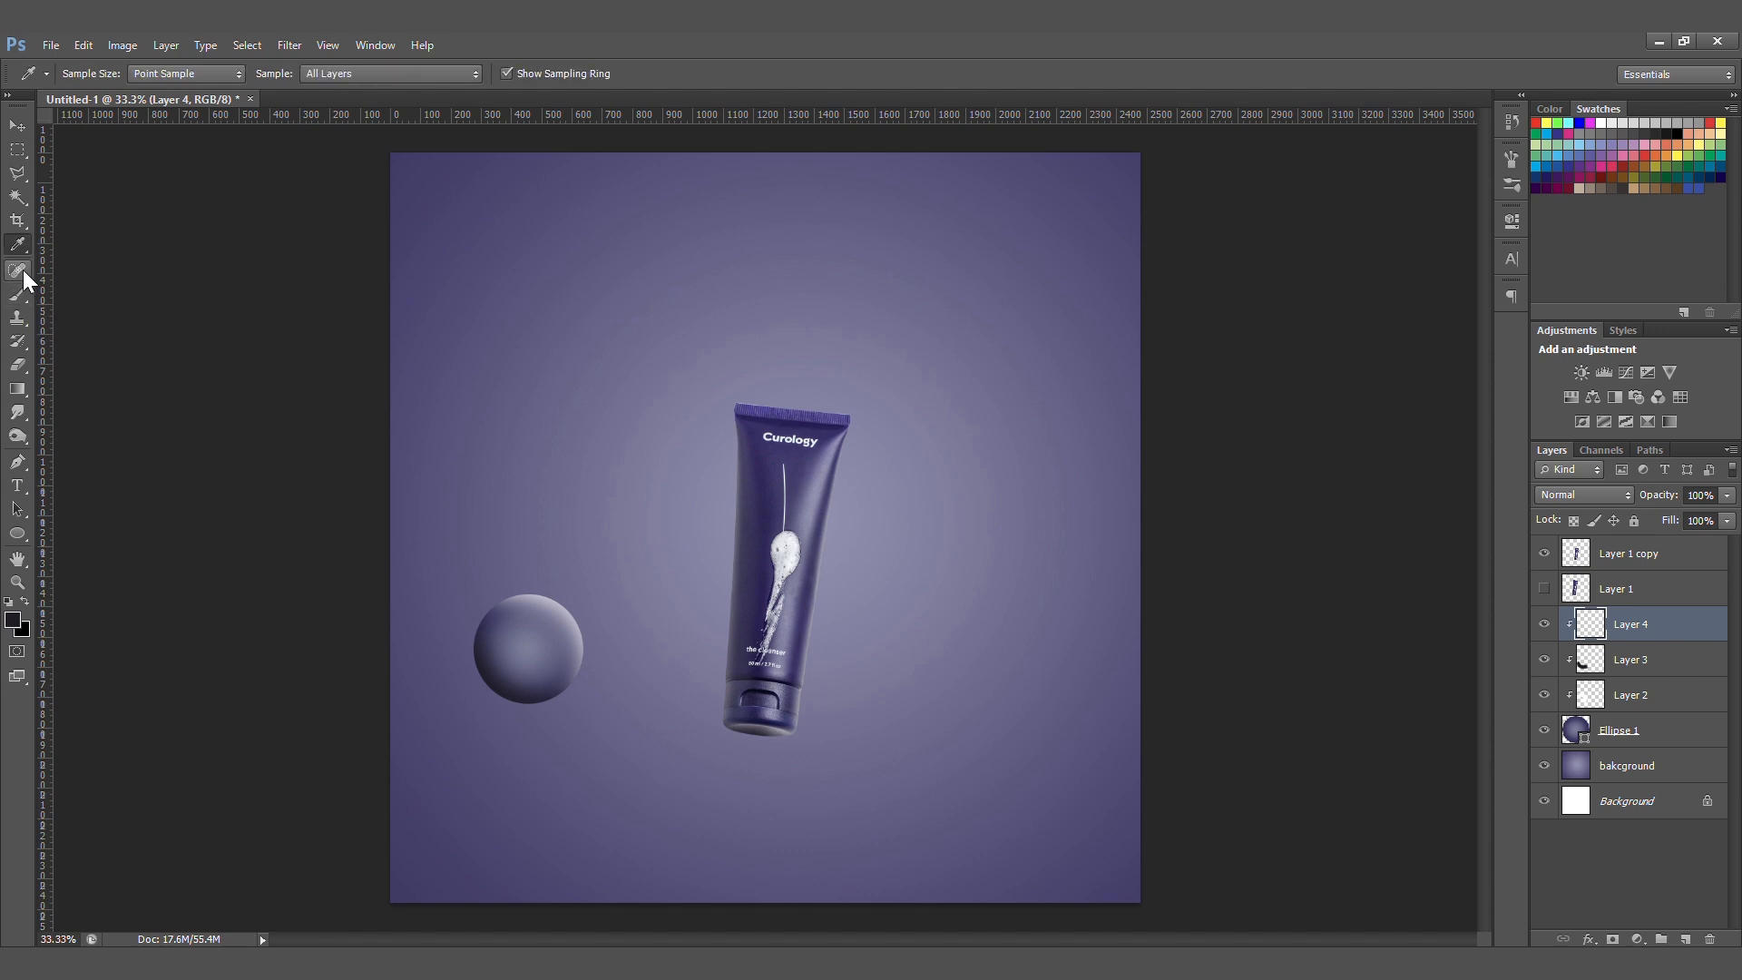
{"action": "right_click", "coordinate": [21, 247]}
{"action": "left_click", "coordinate": [101, 241]}
{"action": "left_click", "coordinate": [822, 459]}
{"action": "left_click", "coordinate": [13, 619]}
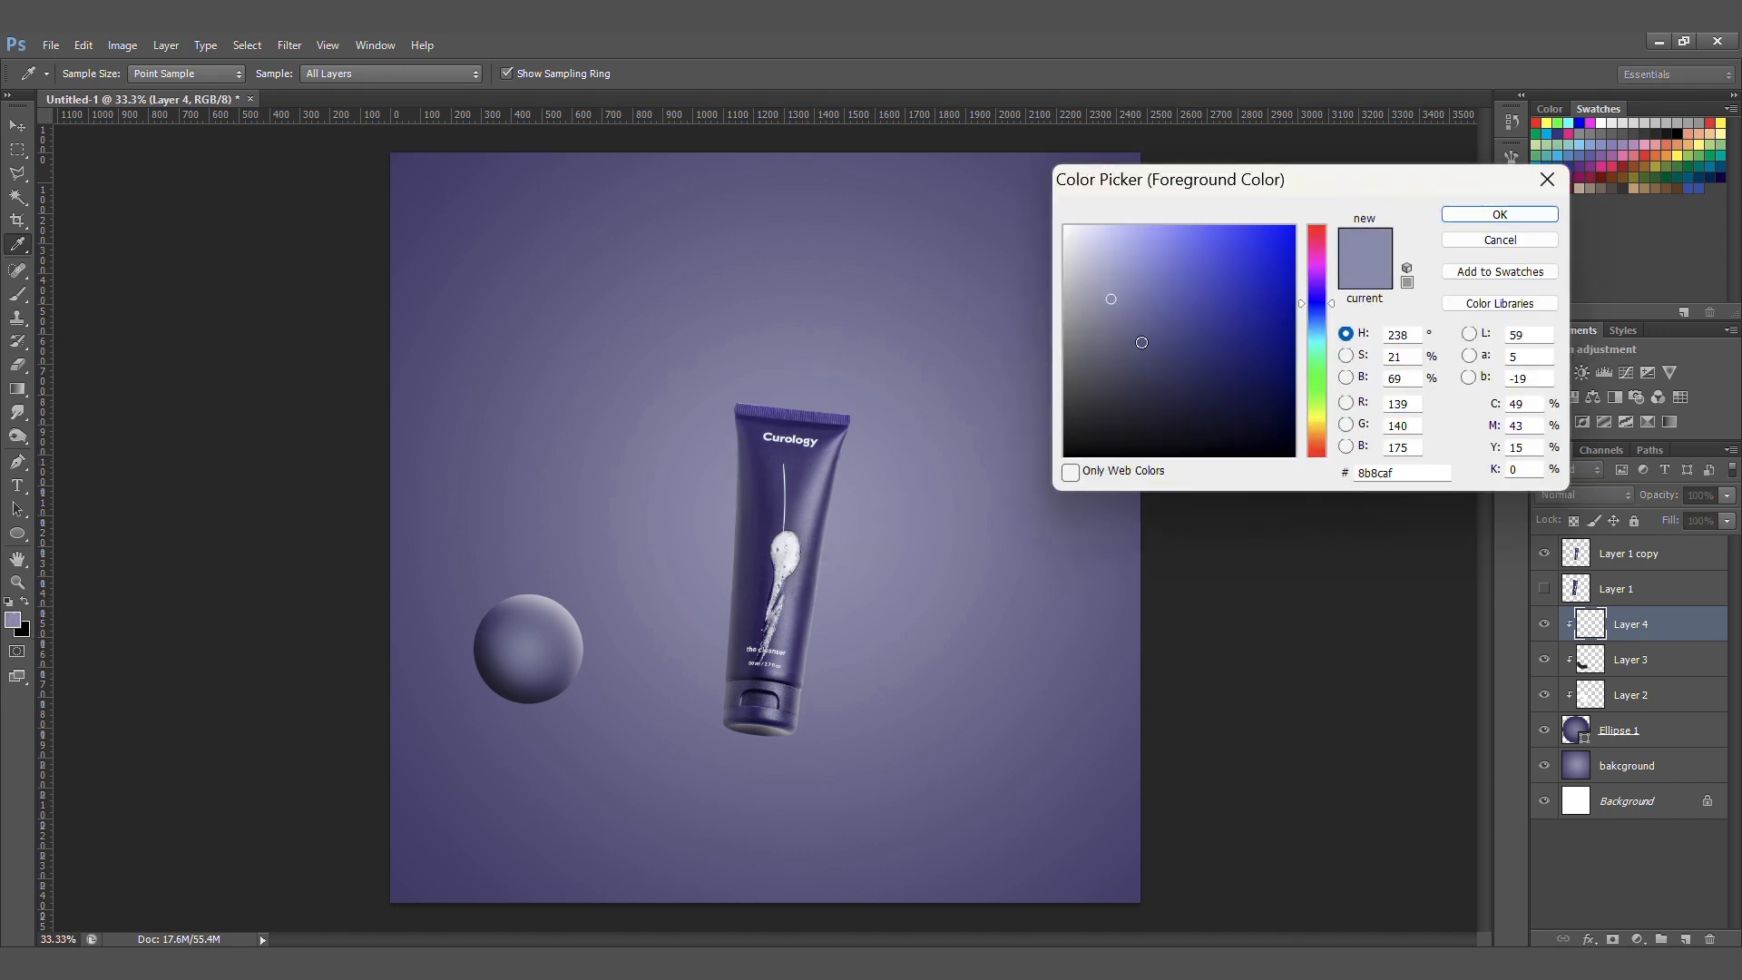
{"action": "left_click", "coordinate": [1103, 272]}
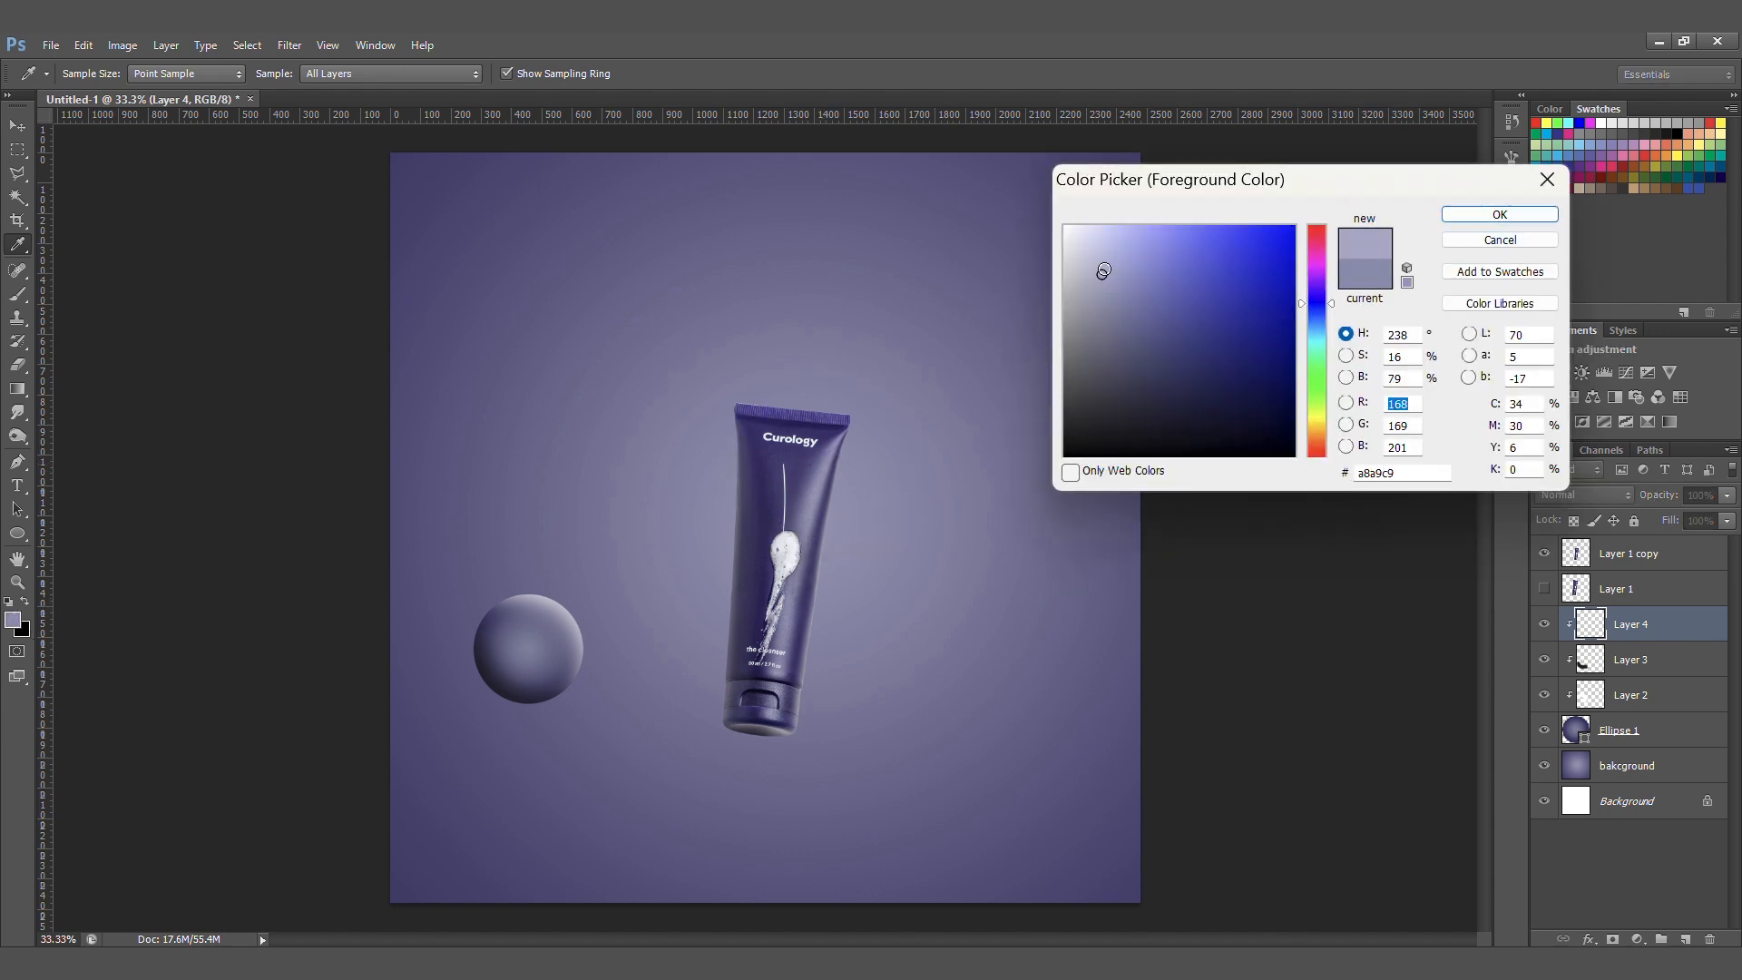
{"action": "left_click", "coordinate": [1449, 216]}
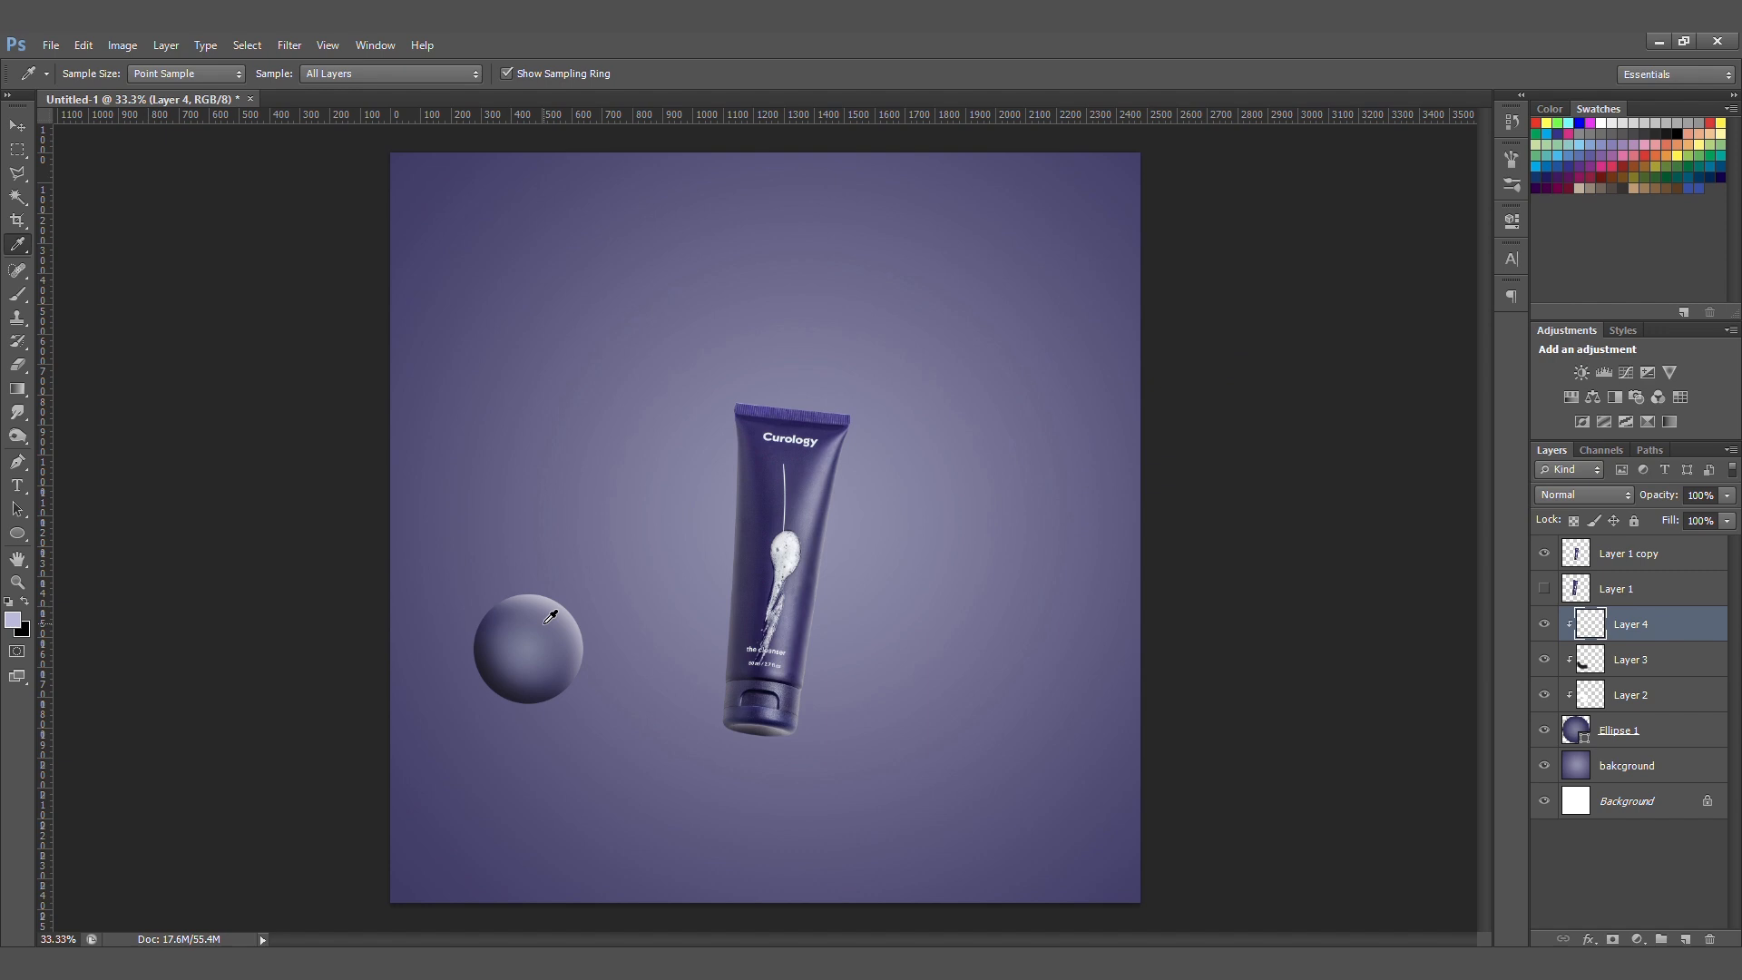
{"action": "key", "text": "b"}
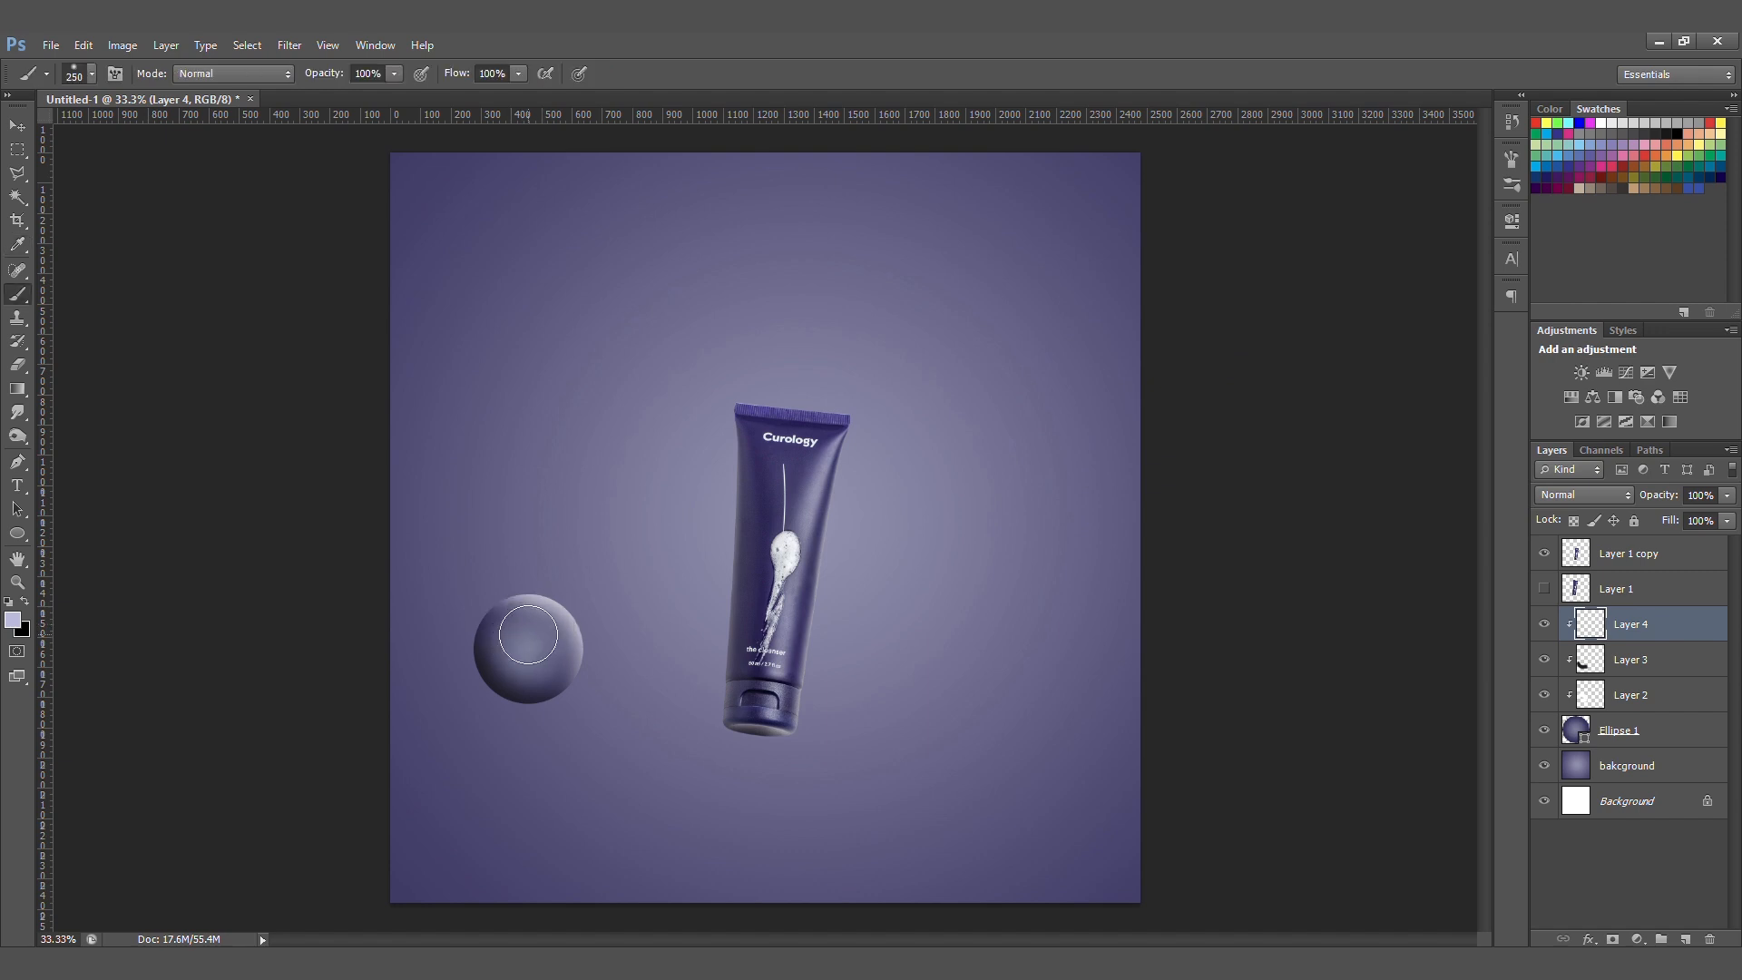
{"action": "left_click", "coordinate": [526, 635]}
{"action": "left_click", "coordinate": [527, 642]}
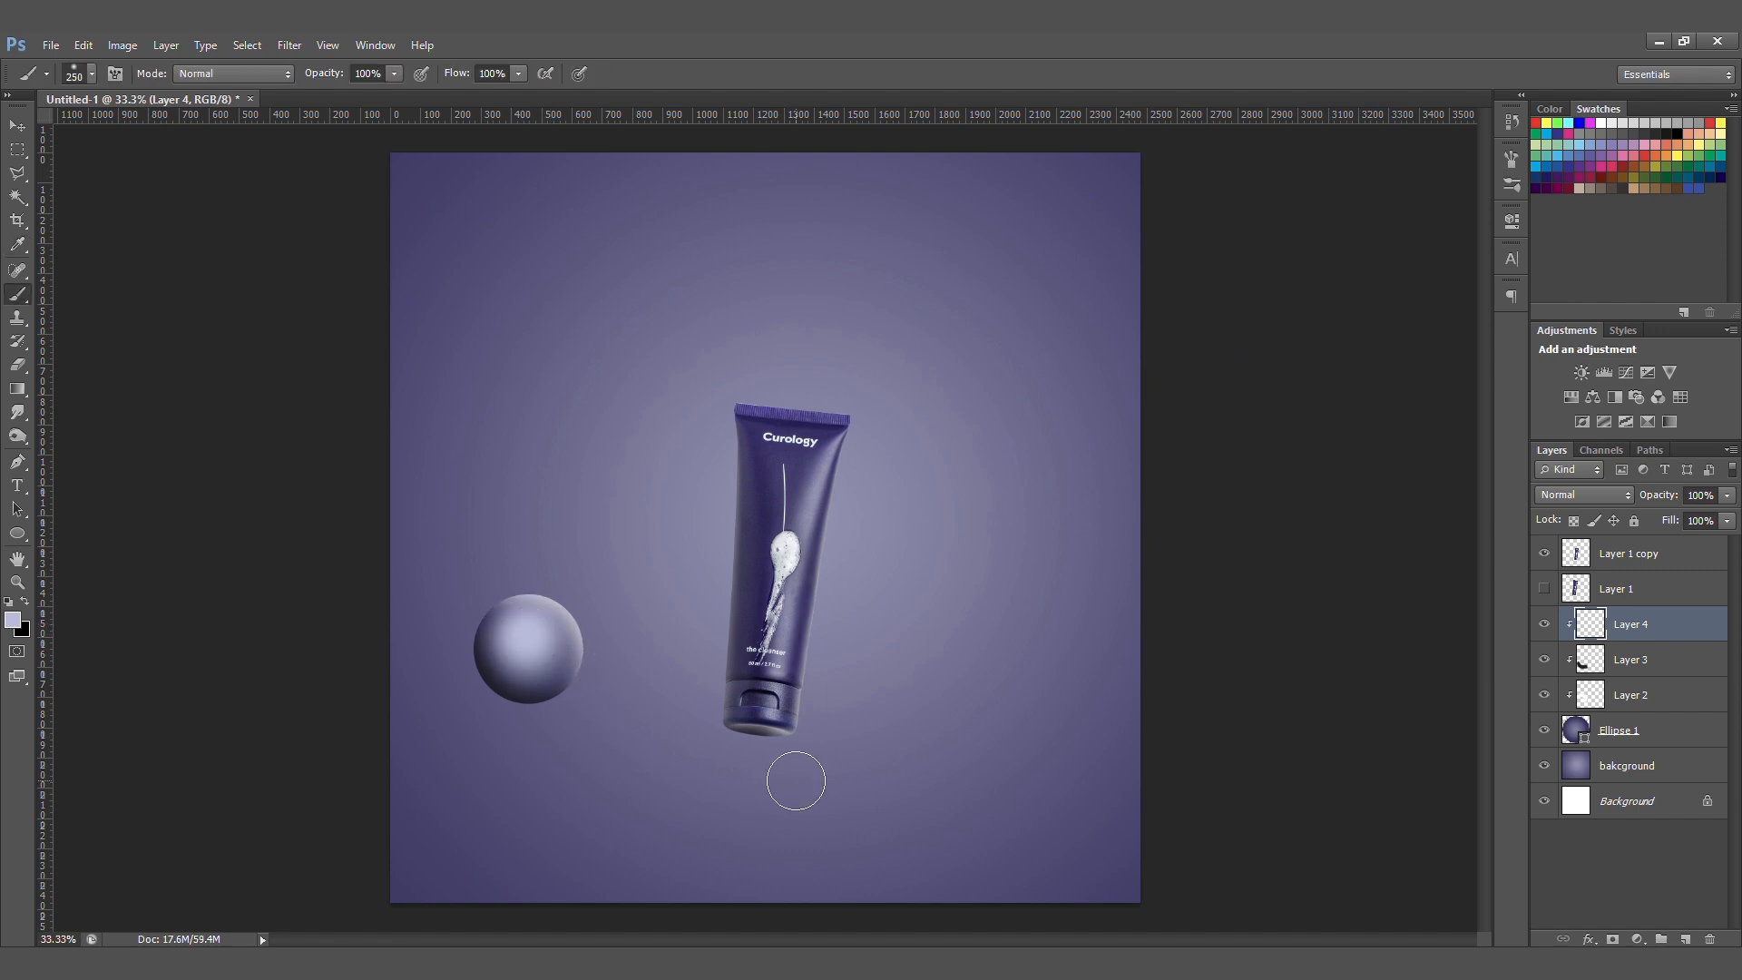
- Lower the centre highlight layer's opacity to 71% and shift the highlight slightly upward
{"action": "left_click_drag", "start_coordinate": [1667, 502], "coordinate": [1642, 492]}
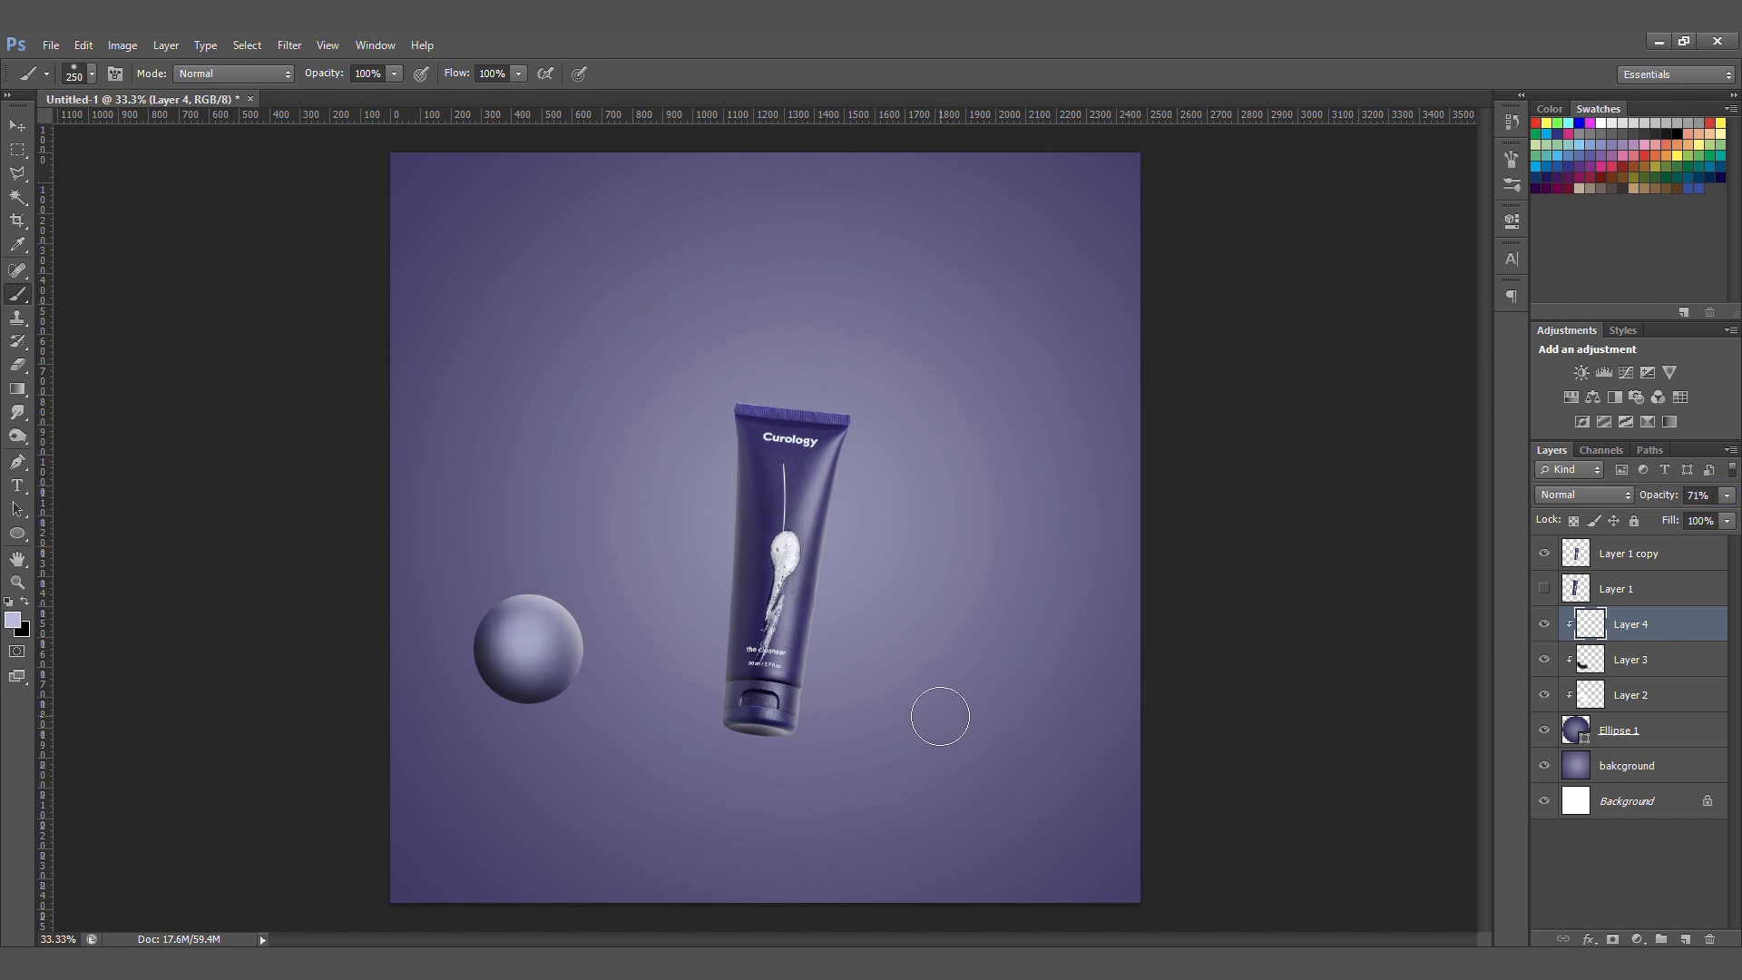
{"action": "key", "text": "v"}
{"action": "left_click_drag", "start_coordinate": [537, 650], "coordinate": [532, 625]}
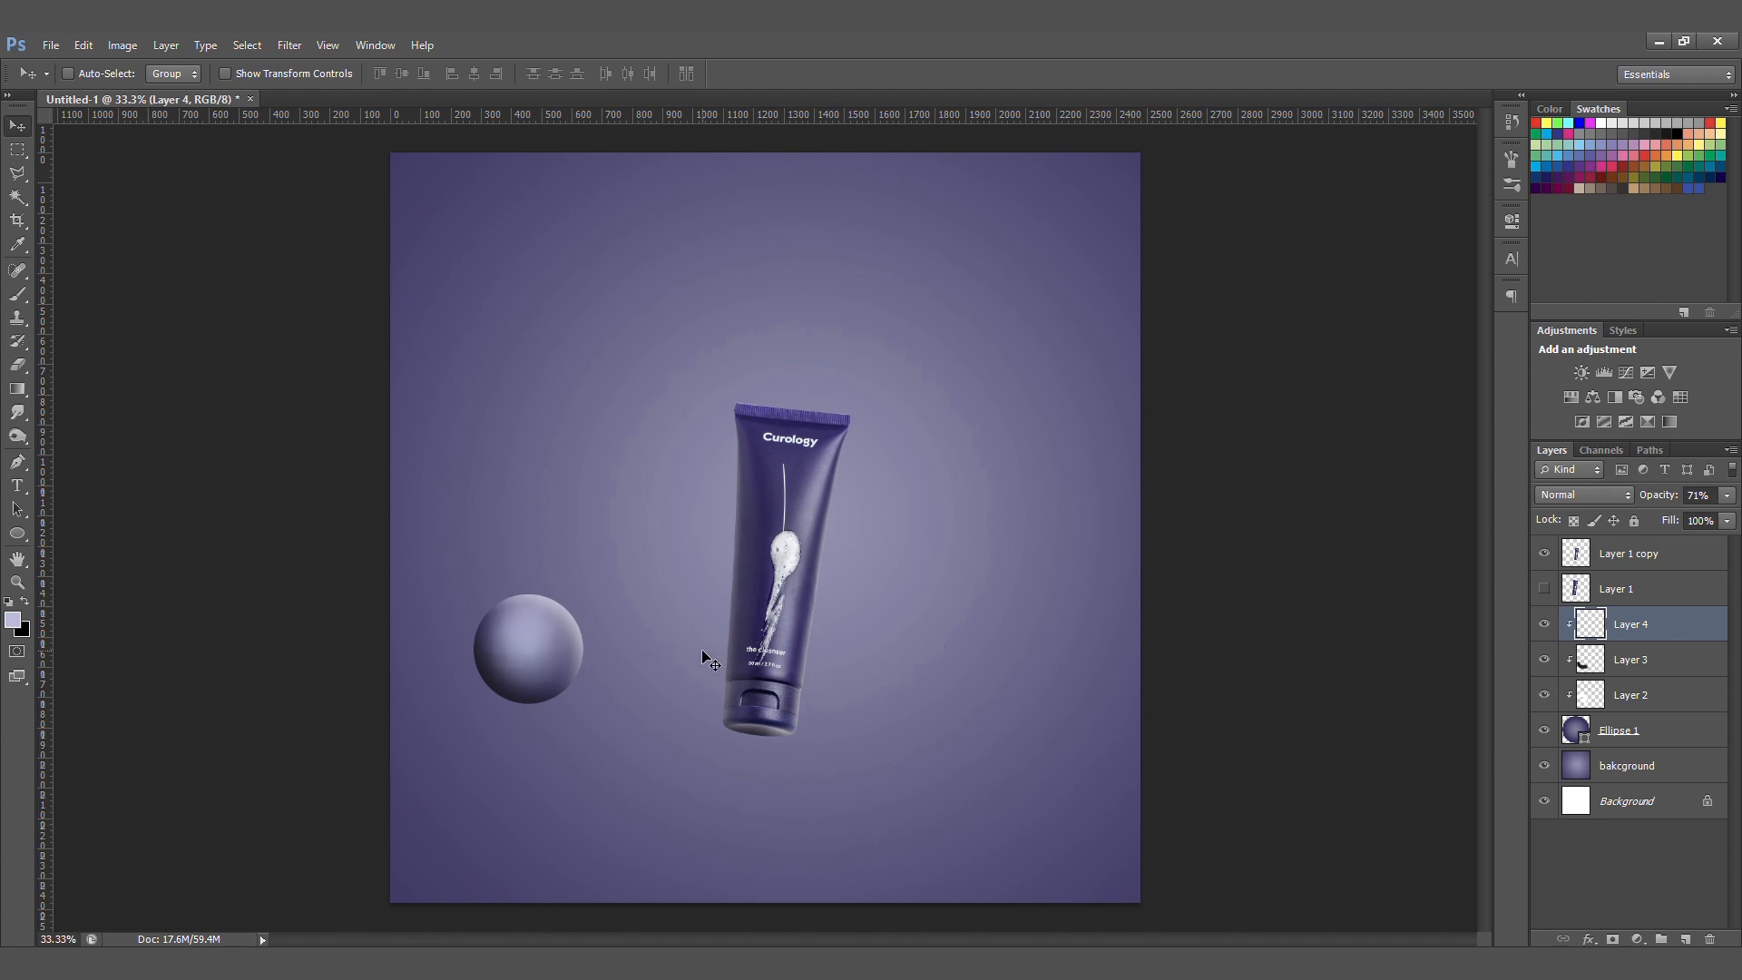
- Apply an Outer Glow to Ellipse 1 with a slightly larger size and reduced opacity
{"action": "double_click", "coordinate": [1680, 743]}
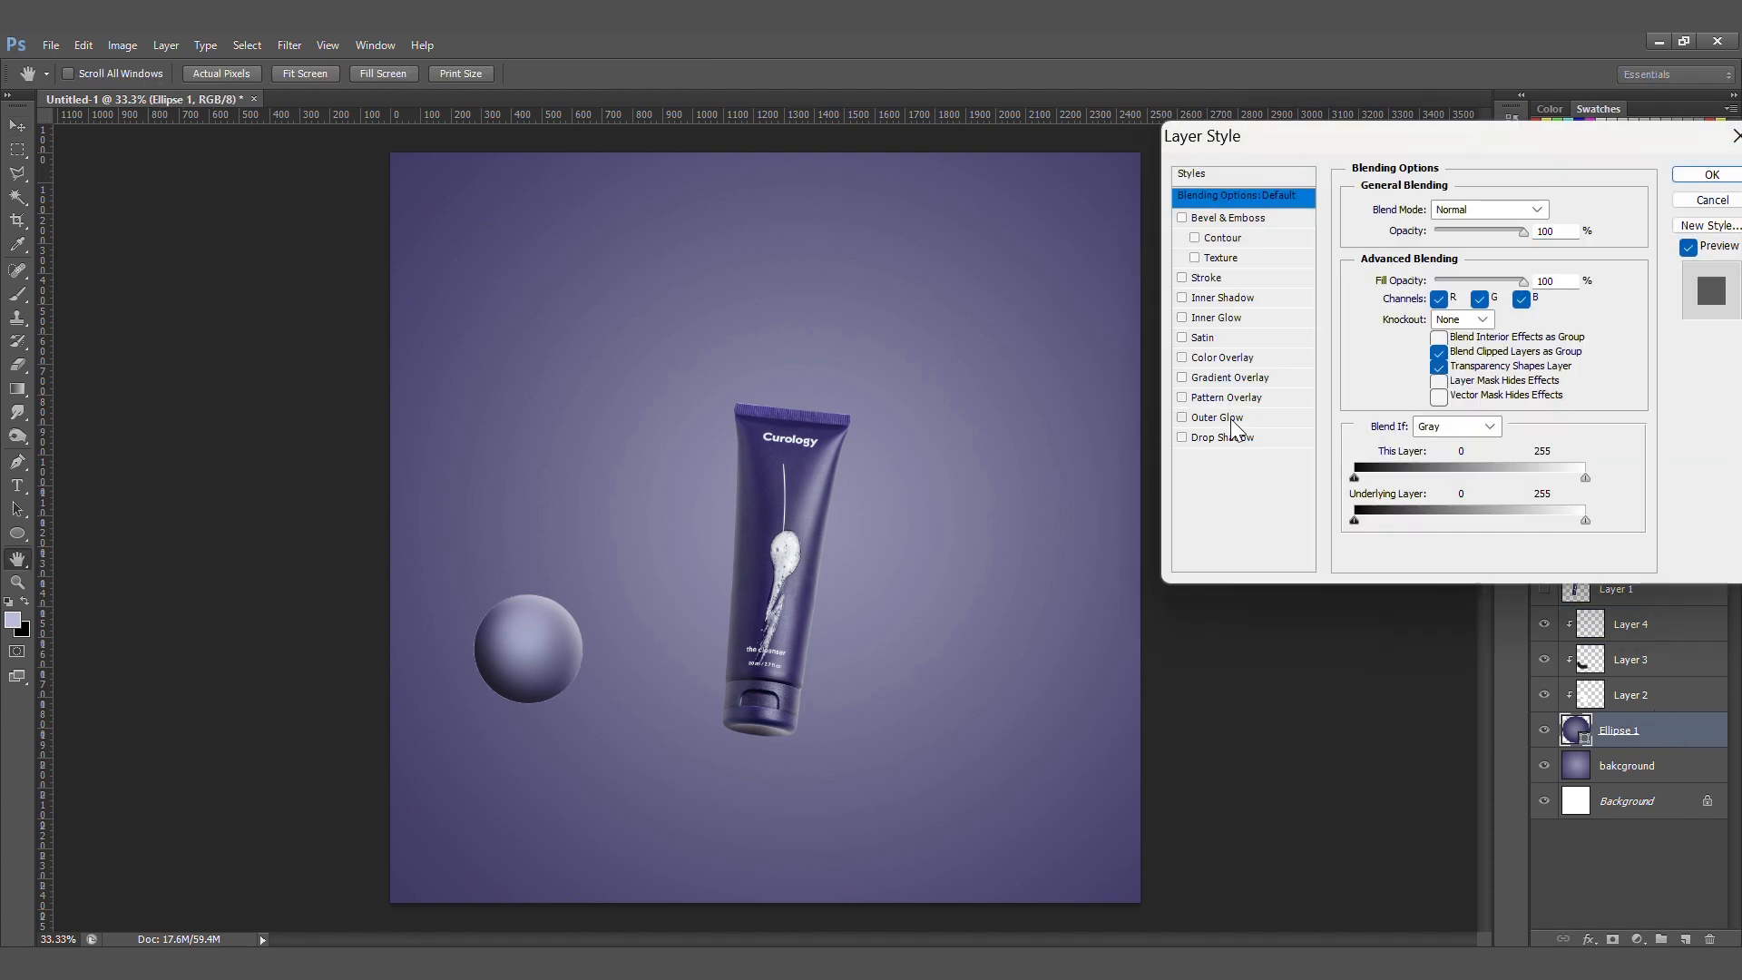
{"action": "left_click", "coordinate": [1230, 417]}
{"action": "left_click_drag", "start_coordinate": [1434, 369], "coordinate": [1445, 369]}
{"action": "left_click_drag", "start_coordinate": [1488, 230], "coordinate": [1433, 241]}
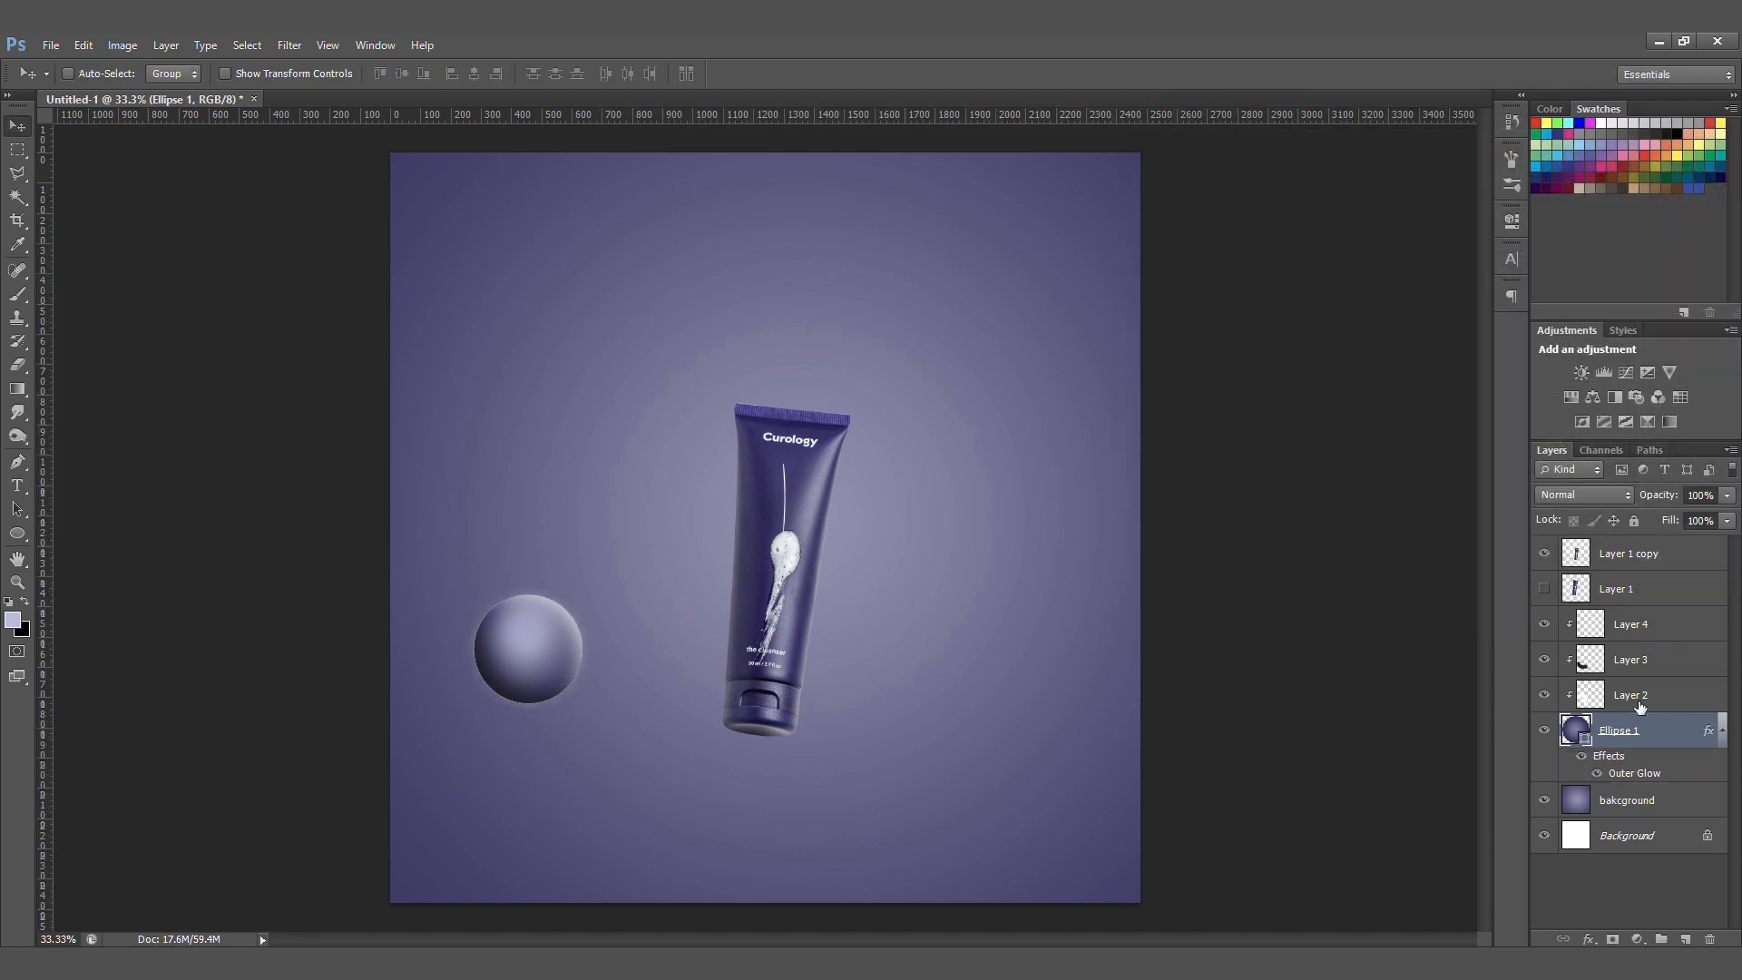
- Group Ellipse 1 with its three clipped layers and name the group globe
{"action": "left_click", "coordinate": [1650, 708]}
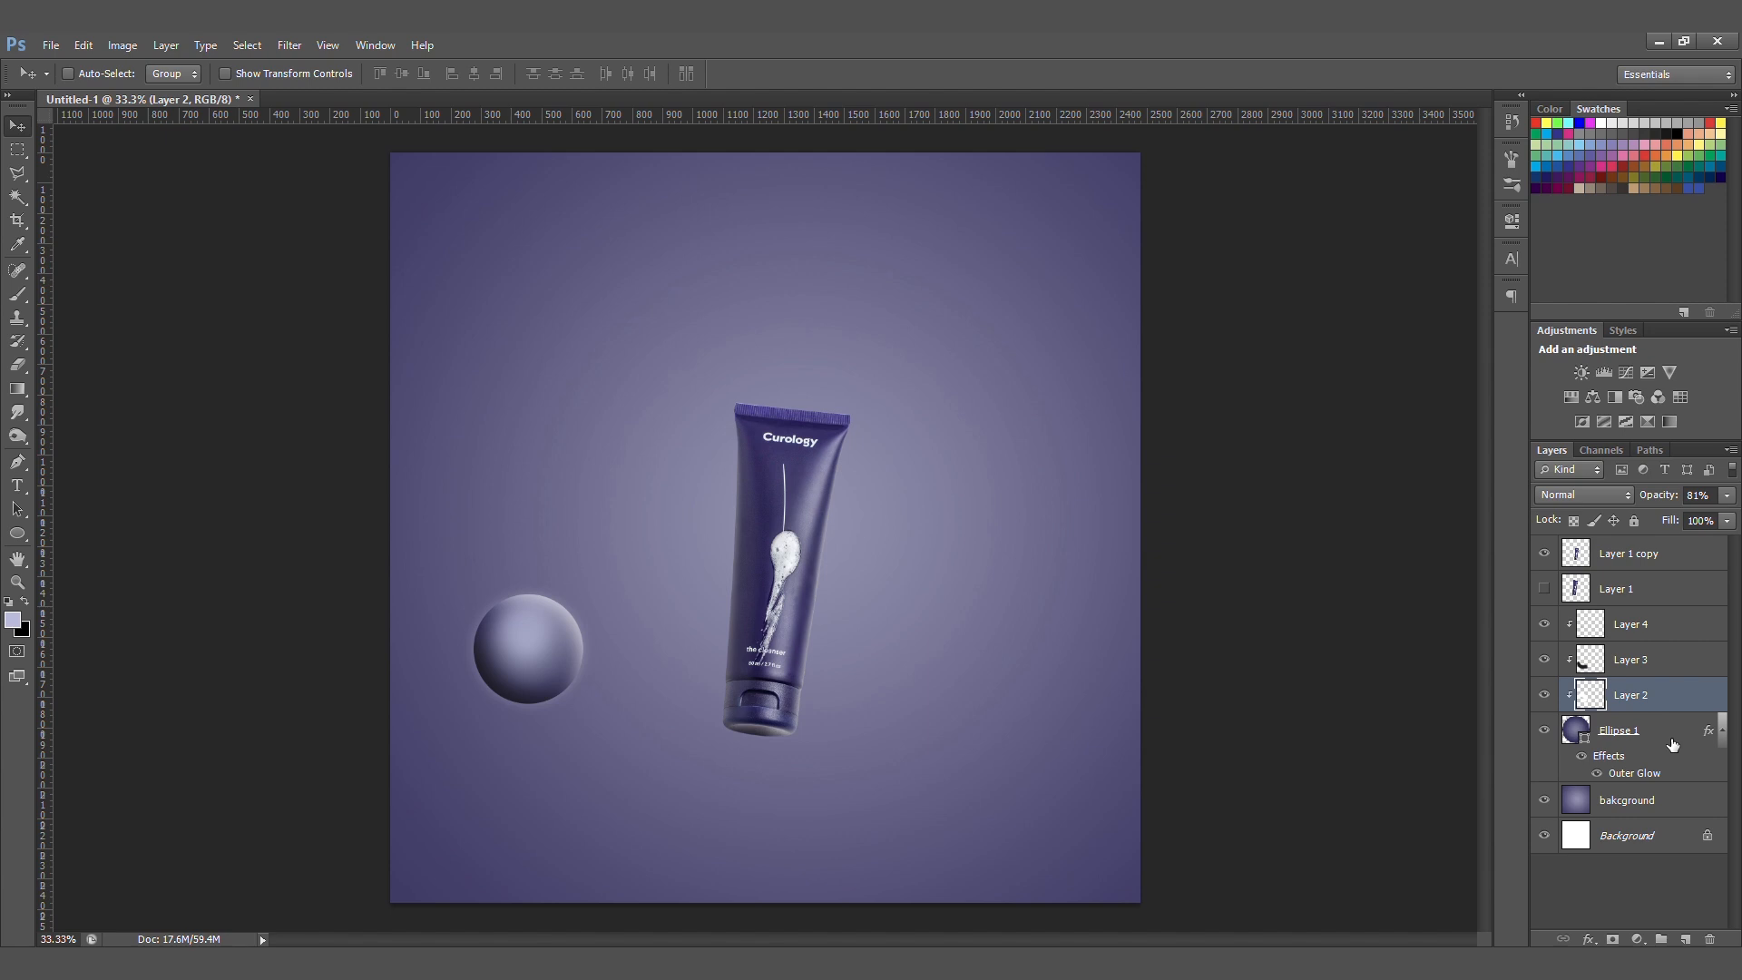
{"action": "left_click", "coordinate": [1673, 735]}
{"action": "left_click", "coordinate": [1718, 733]}
{"action": "left_click", "coordinate": [1656, 626], "text": "shift"}
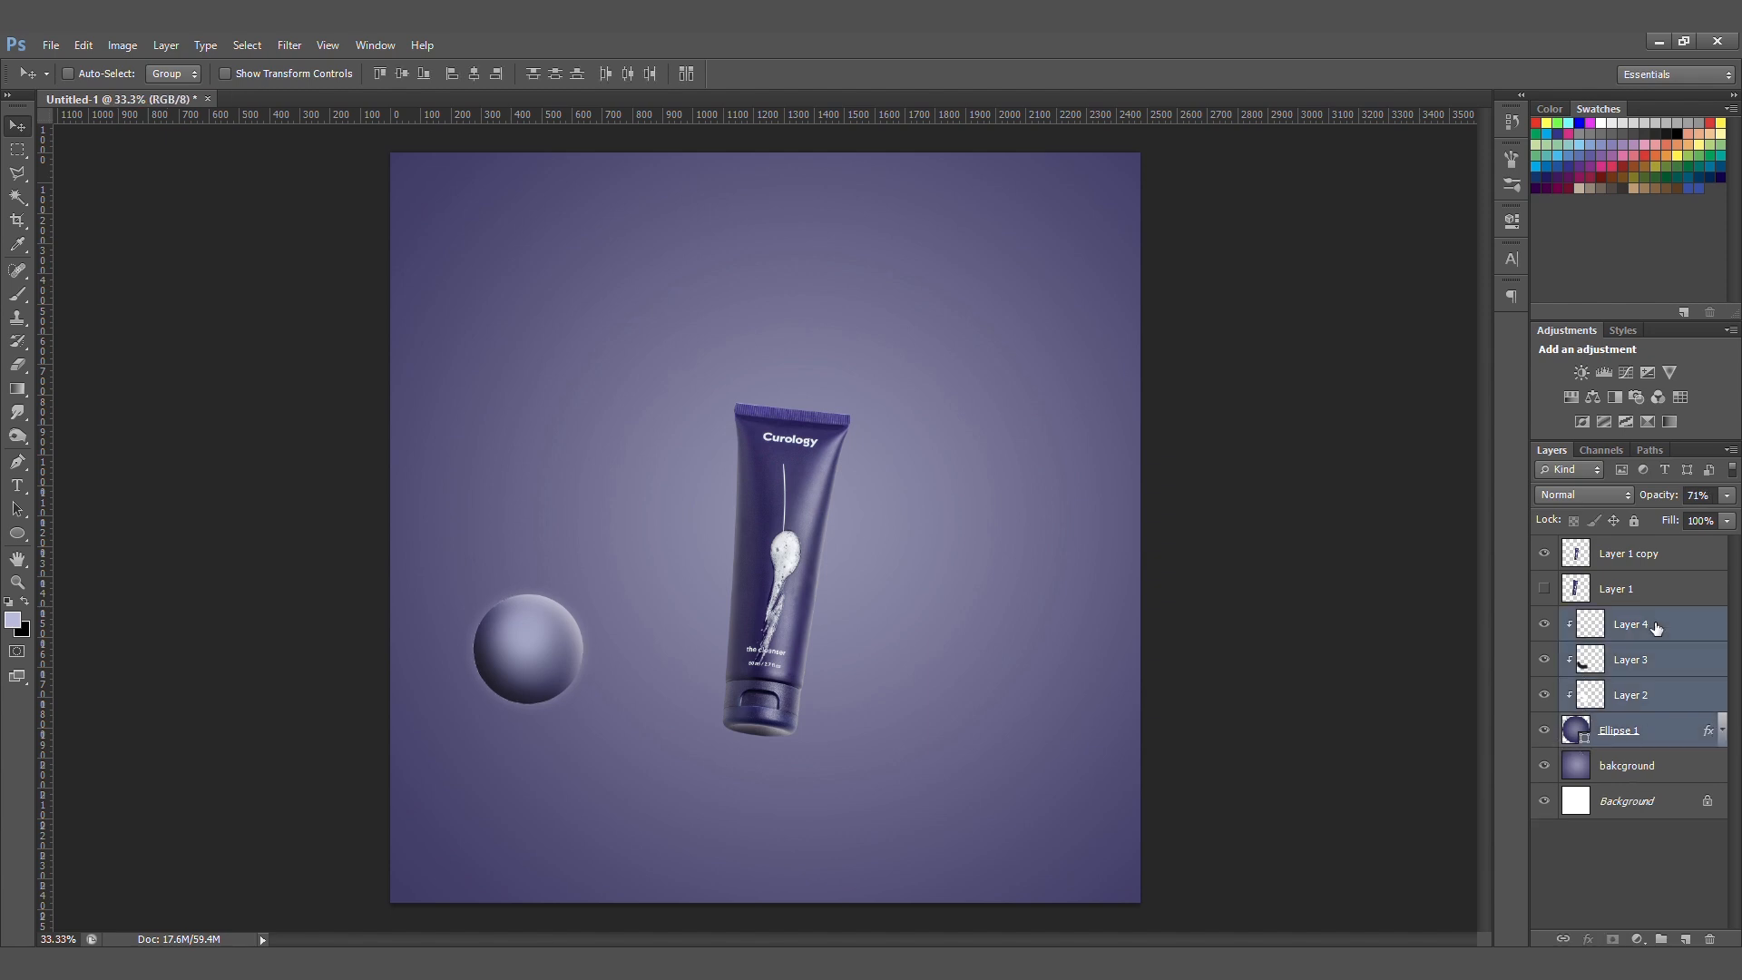
{"action": "key", "text": "ctrl+g"}
{"action": "double_click", "coordinate": [1620, 618]}
{"action": "type", "text": "globe"}
{"action": "key", "text": "Return"}
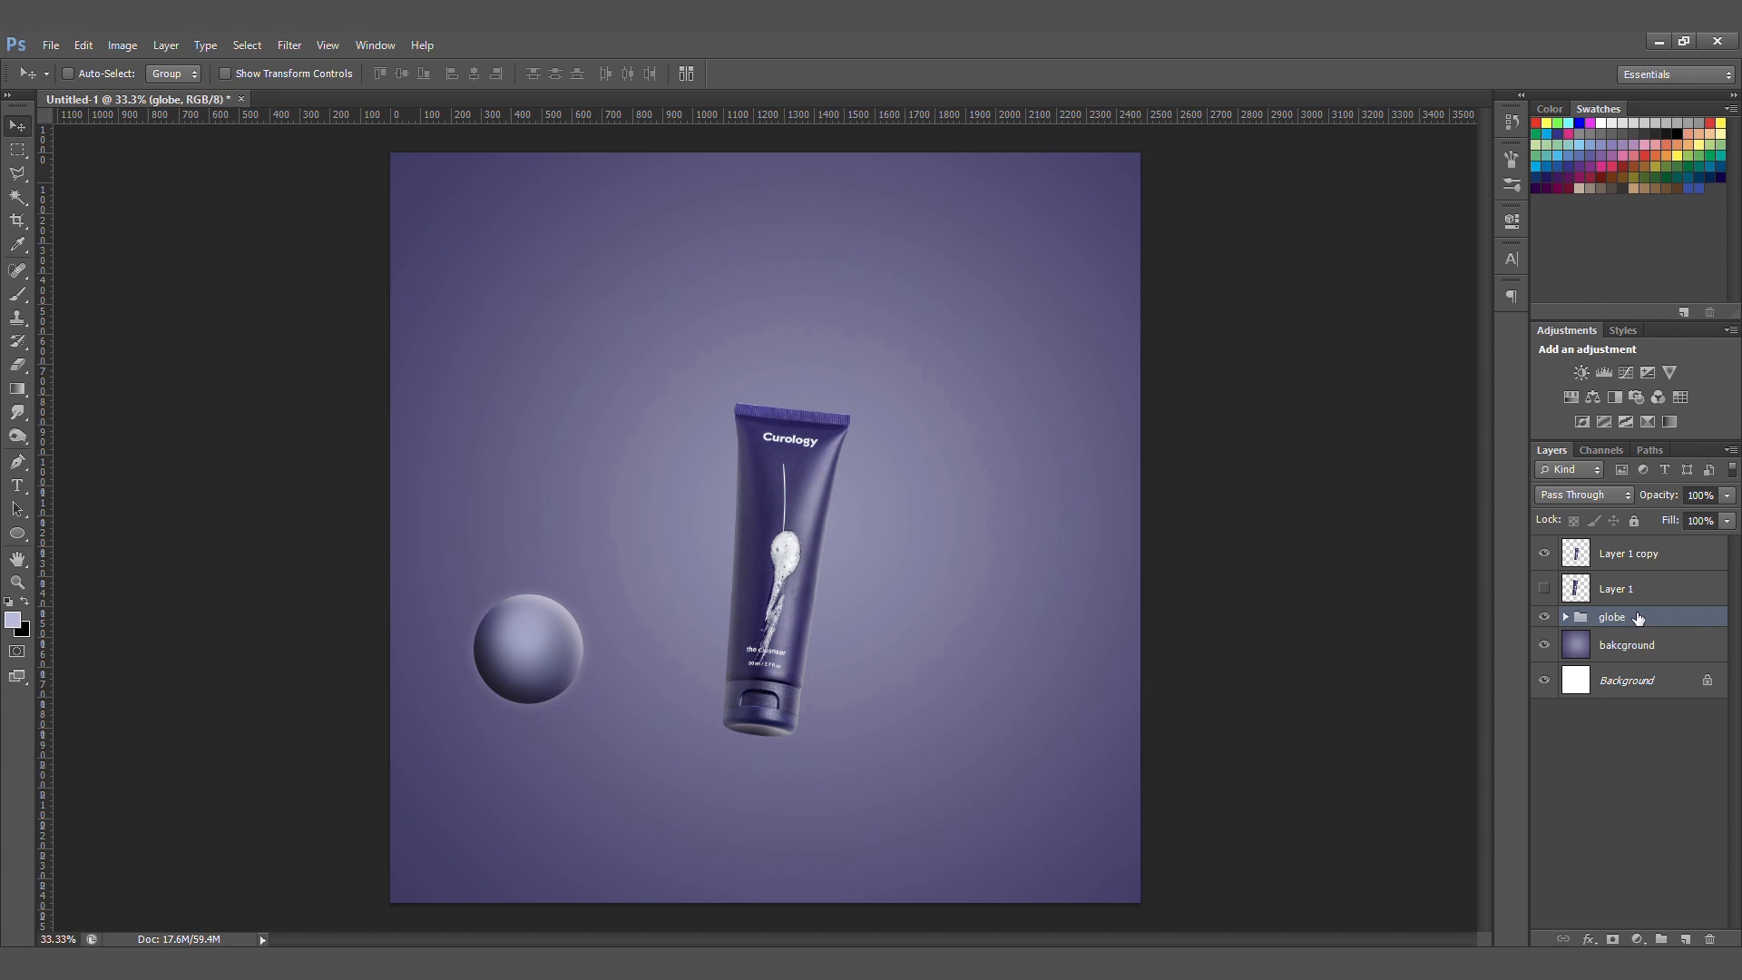
- Duplicate the globe group, enlarge the copy to about 195% and place it partly cut off in the canvas's lower right corner
{"action": "key", "text": "ctrl+j"}
{"action": "left_click_drag", "start_coordinate": [538, 638], "coordinate": [1068, 836]}
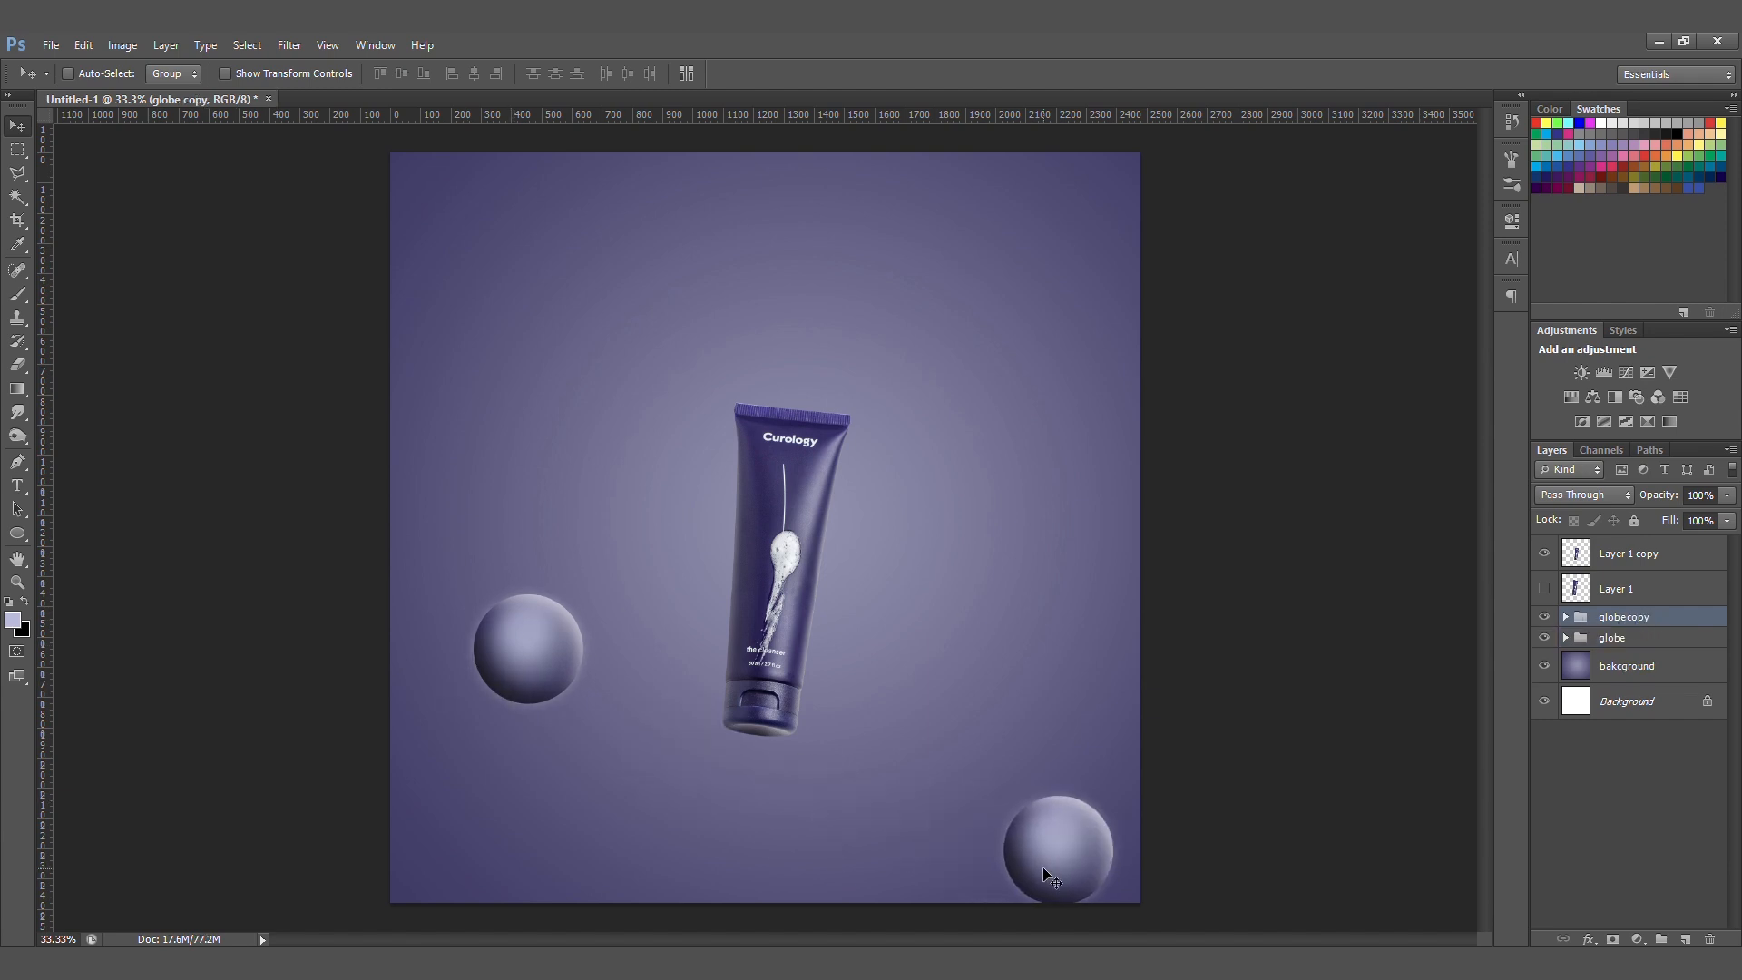
{"action": "key", "text": "ctrl+t"}
{"action": "left_click_drag", "start_coordinate": [1267, 675], "coordinate": [1404, 535]}
{"action": "left_click_drag", "start_coordinate": [999, 777], "coordinate": [1044, 799]}
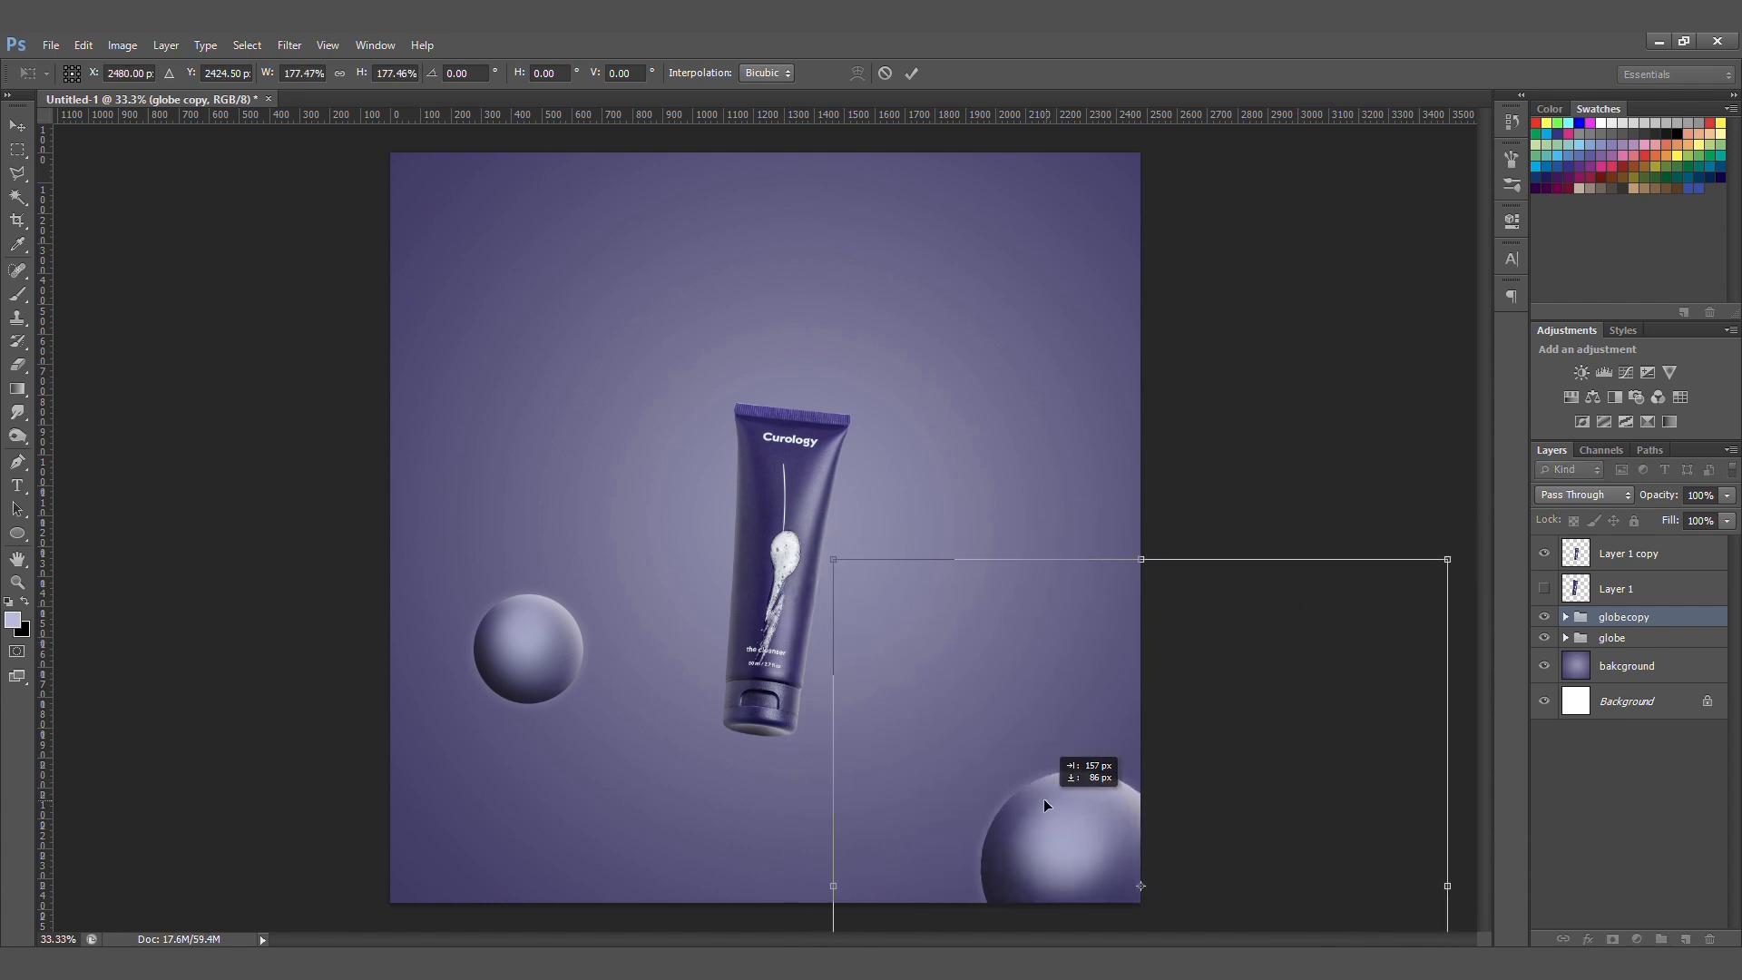
{"action": "left_click_drag", "start_coordinate": [842, 548], "coordinate": [773, 494]}
{"action": "left_click_drag", "start_coordinate": [1029, 767], "coordinate": [1036, 766]}
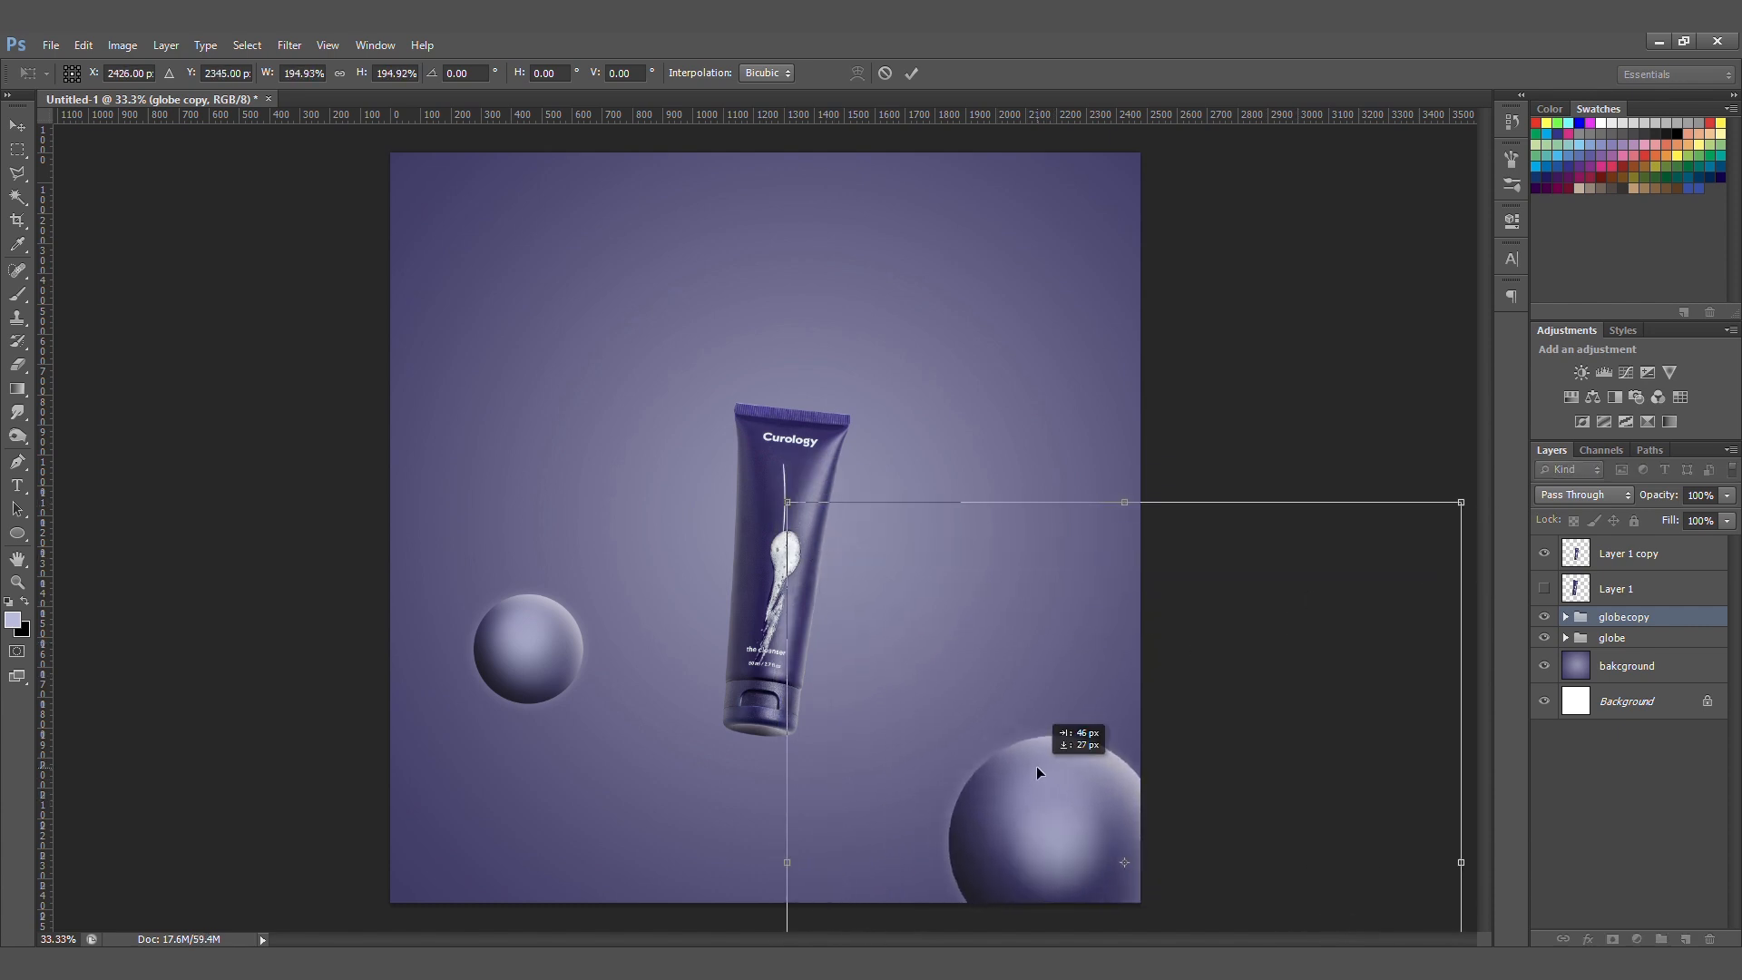
{"action": "key", "text": "Return"}
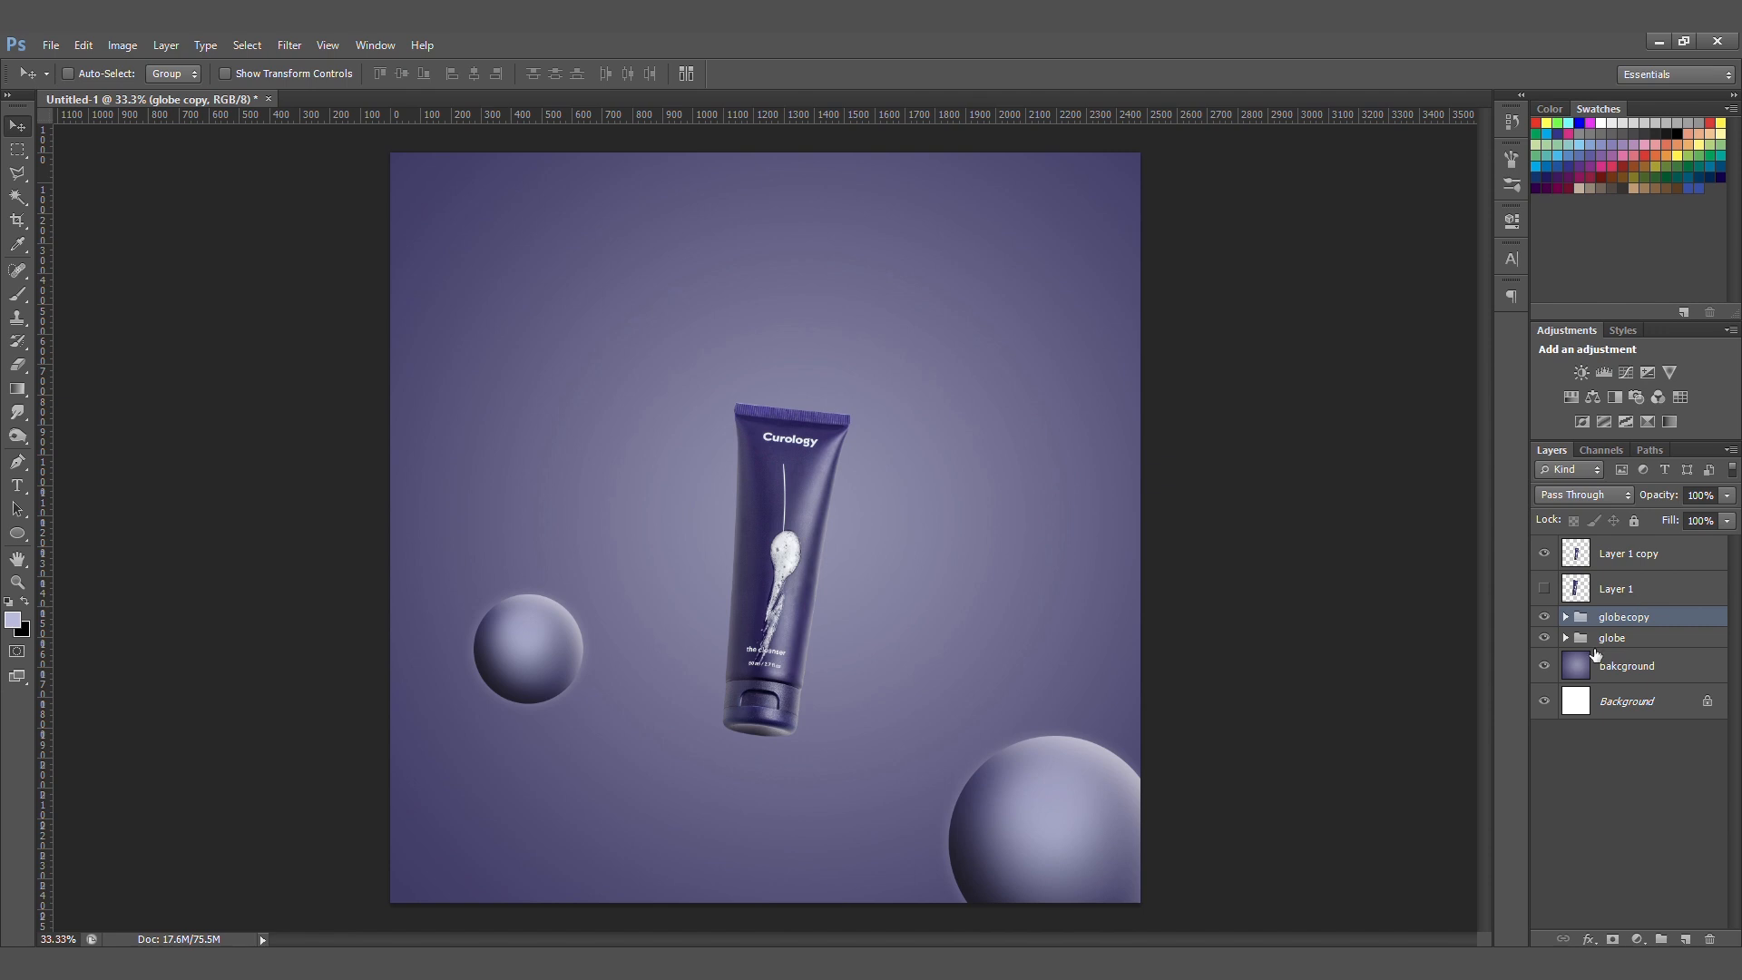
- Duplicate the large globe, scale the copy down to medium size and place it beside the lower left of the tube
{"action": "key", "text": "ctrl+j"}
{"action": "left_click_drag", "start_coordinate": [1069, 844], "coordinate": [959, 625]}
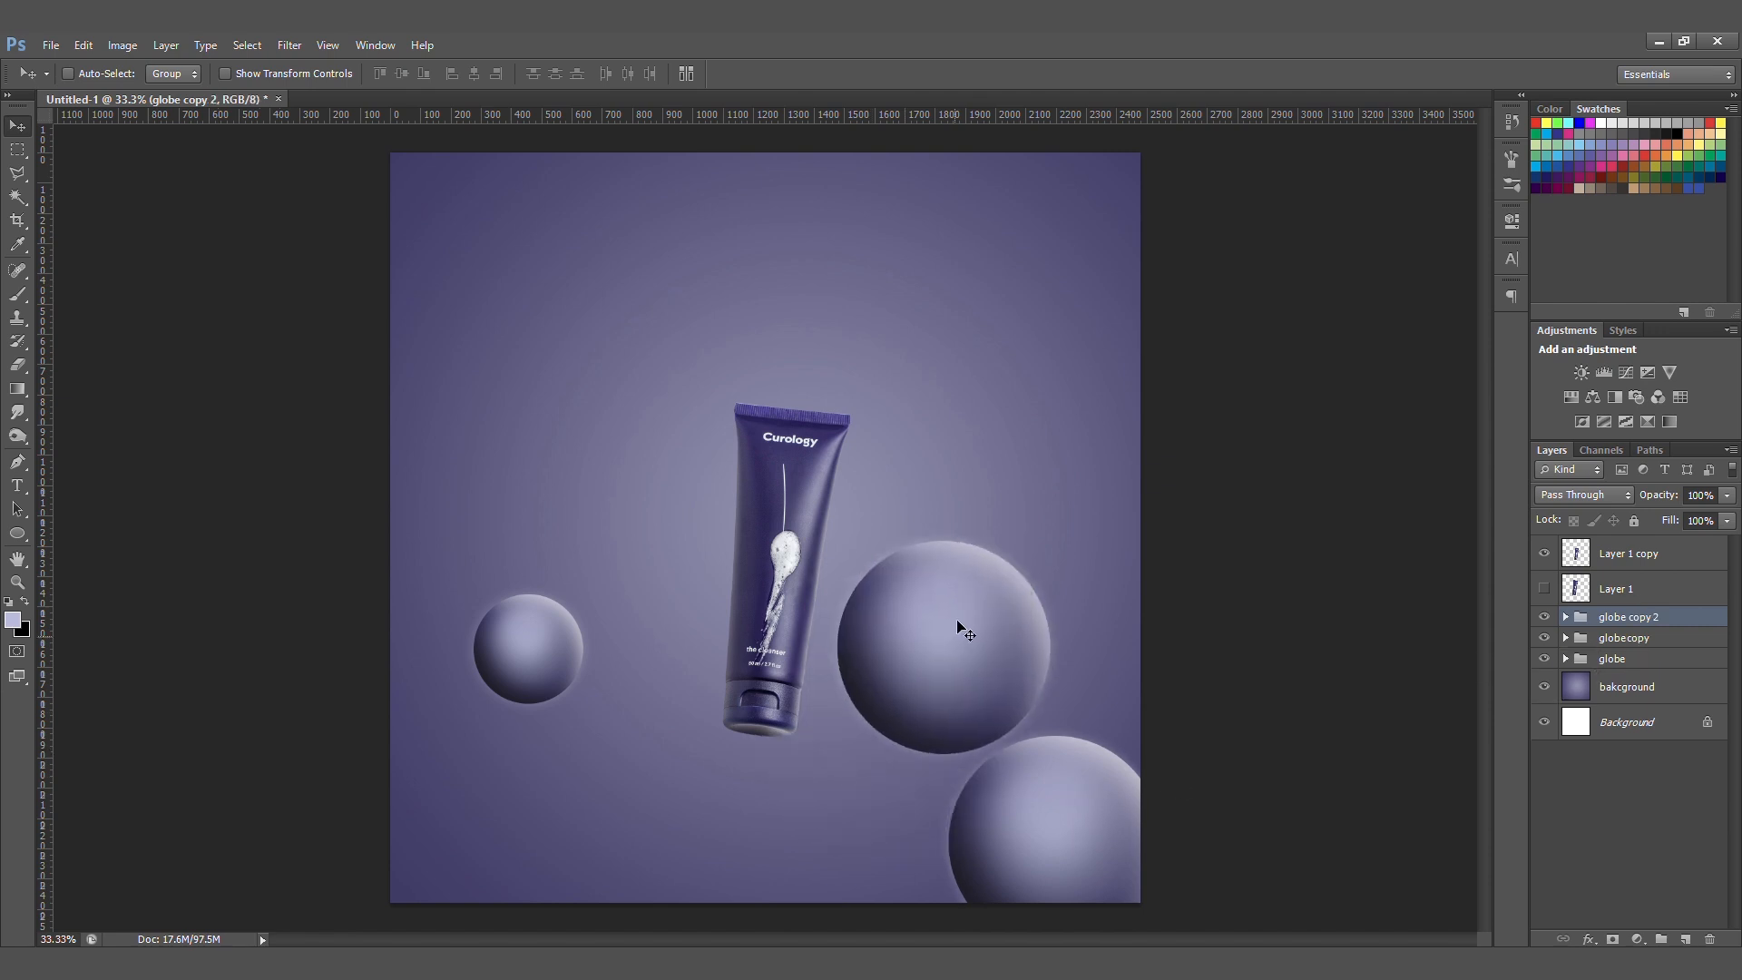
{"action": "key", "text": "ctrl+t"}
{"action": "left_click_drag", "start_coordinate": [1359, 304], "coordinate": [1225, 441]}
{"action": "left_click_drag", "start_coordinate": [1070, 663], "coordinate": [709, 812]}
{"action": "left_click_drag", "start_coordinate": [856, 597], "coordinate": [882, 570]}
{"action": "left_click_drag", "start_coordinate": [660, 741], "coordinate": [699, 661]}
{"action": "key", "text": "Return"}
- Duplicate the medium globe and place the copy near the canvas's lower left corner
{"action": "left_click_drag", "start_coordinate": [628, 714], "coordinate": [491, 799]}
{"action": "key", "text": "ctrl+y"}
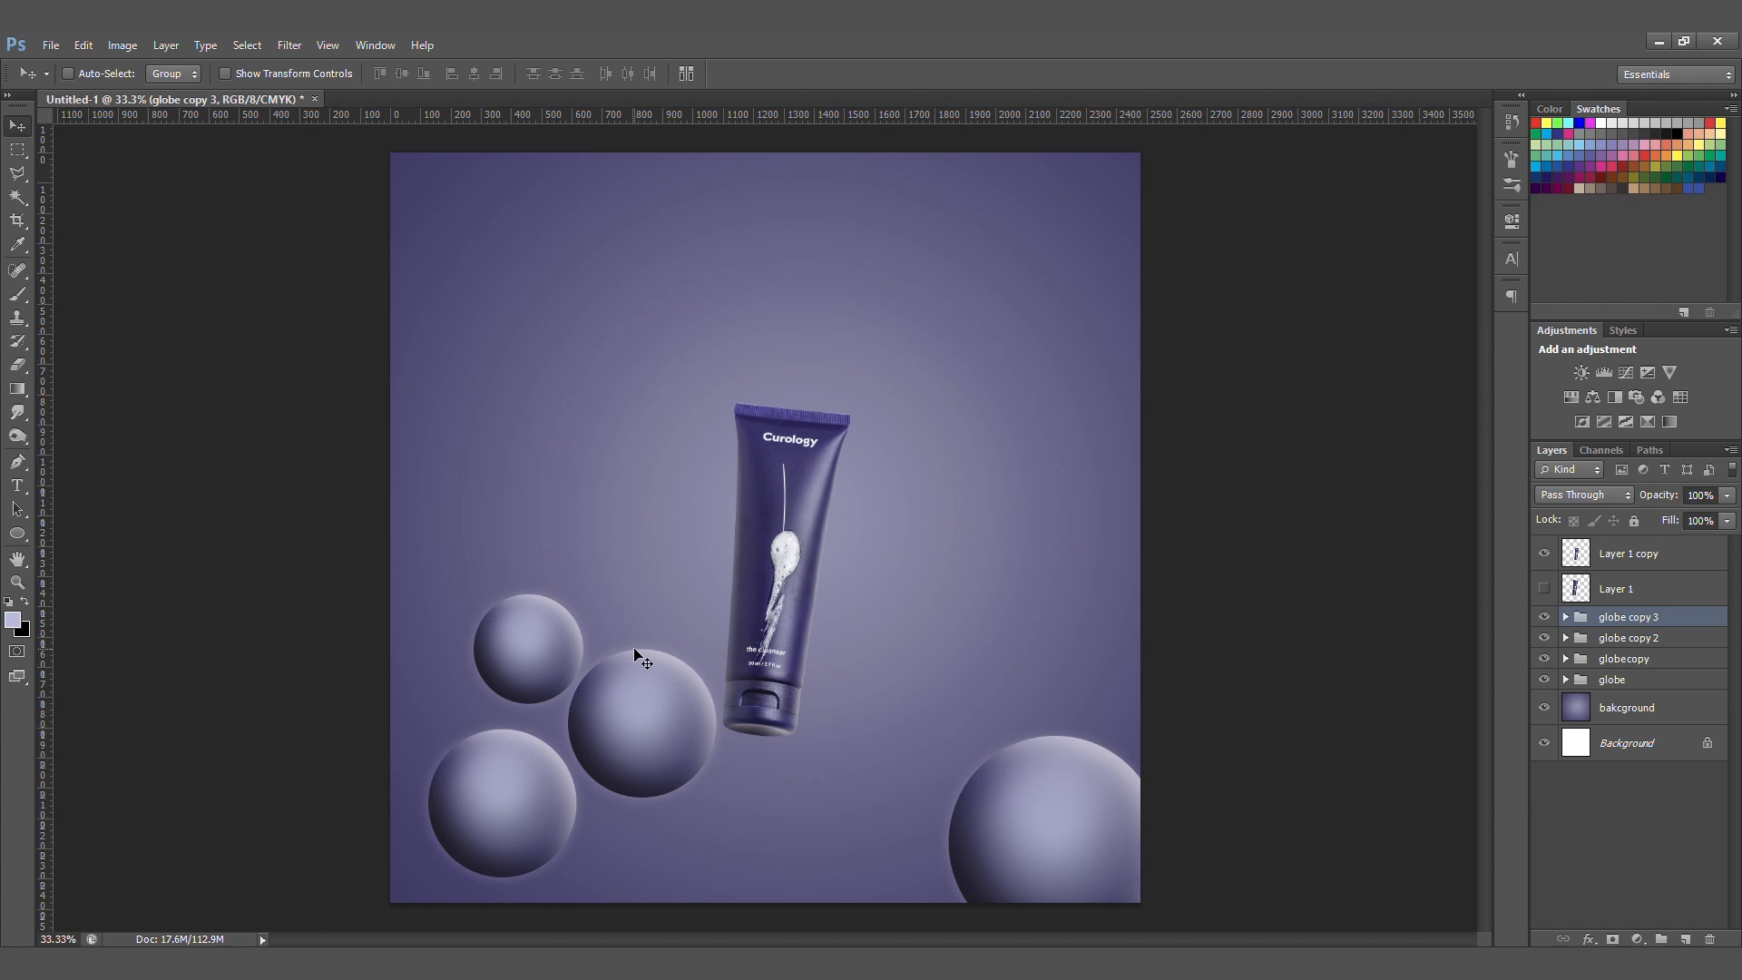
- Enlarge the globe near the canvas's lower left corner until it reaches the canvas's lower edge
{"action": "key", "text": "ctrl+t"}
{"action": "left_click_drag", "start_coordinate": [784, 579], "coordinate": [867, 491]}
{"action": "mouse_move", "coordinate": [486, 791]}
{"action": "left_mouse_down"}
{"action": "mouse_move", "coordinate": [502, 817]}
{"action": "mouse_move", "coordinate": [510, 793]}
{"action": "left_mouse_up"}
{"action": "key", "text": "Return"}
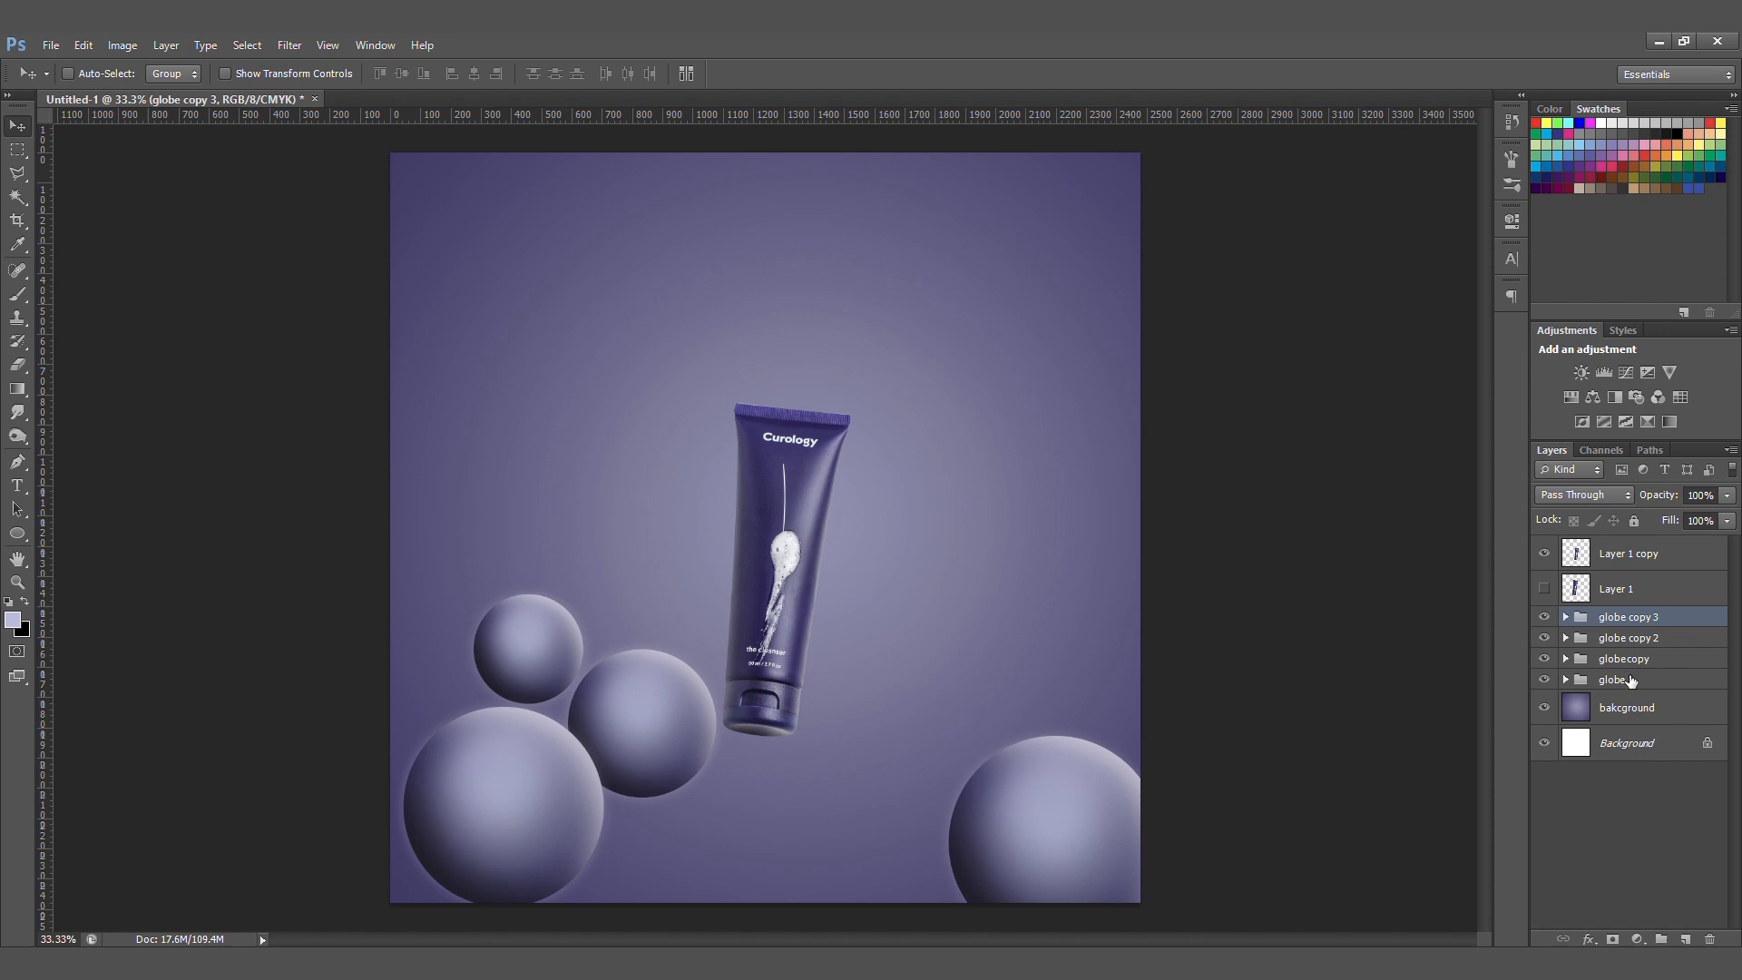
- Duplicate the small globe on the left, leaving one slightly higher on the left and moving the other beyond the canvas's right edge
{"action": "left_click", "coordinate": [1630, 681]}
{"action": "left_click_drag", "start_coordinate": [528, 606], "coordinate": [972, 298]}
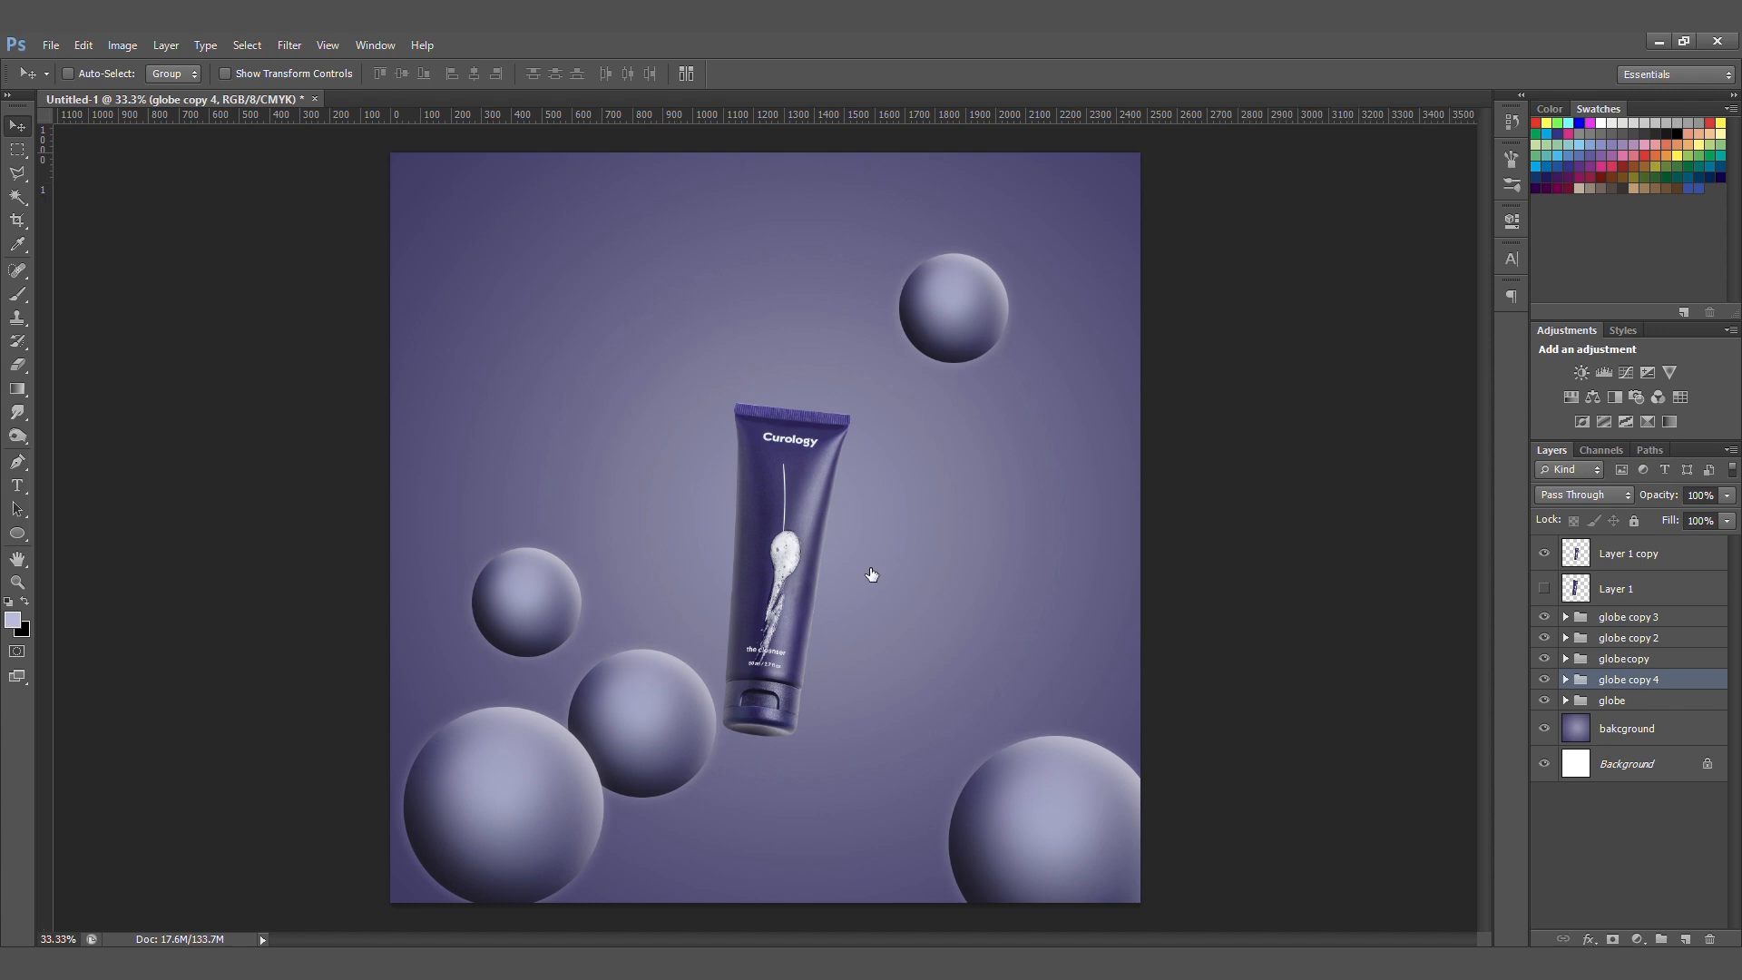
{"action": "left_click_drag", "start_coordinate": [808, 542], "coordinate": [1388, 571]}
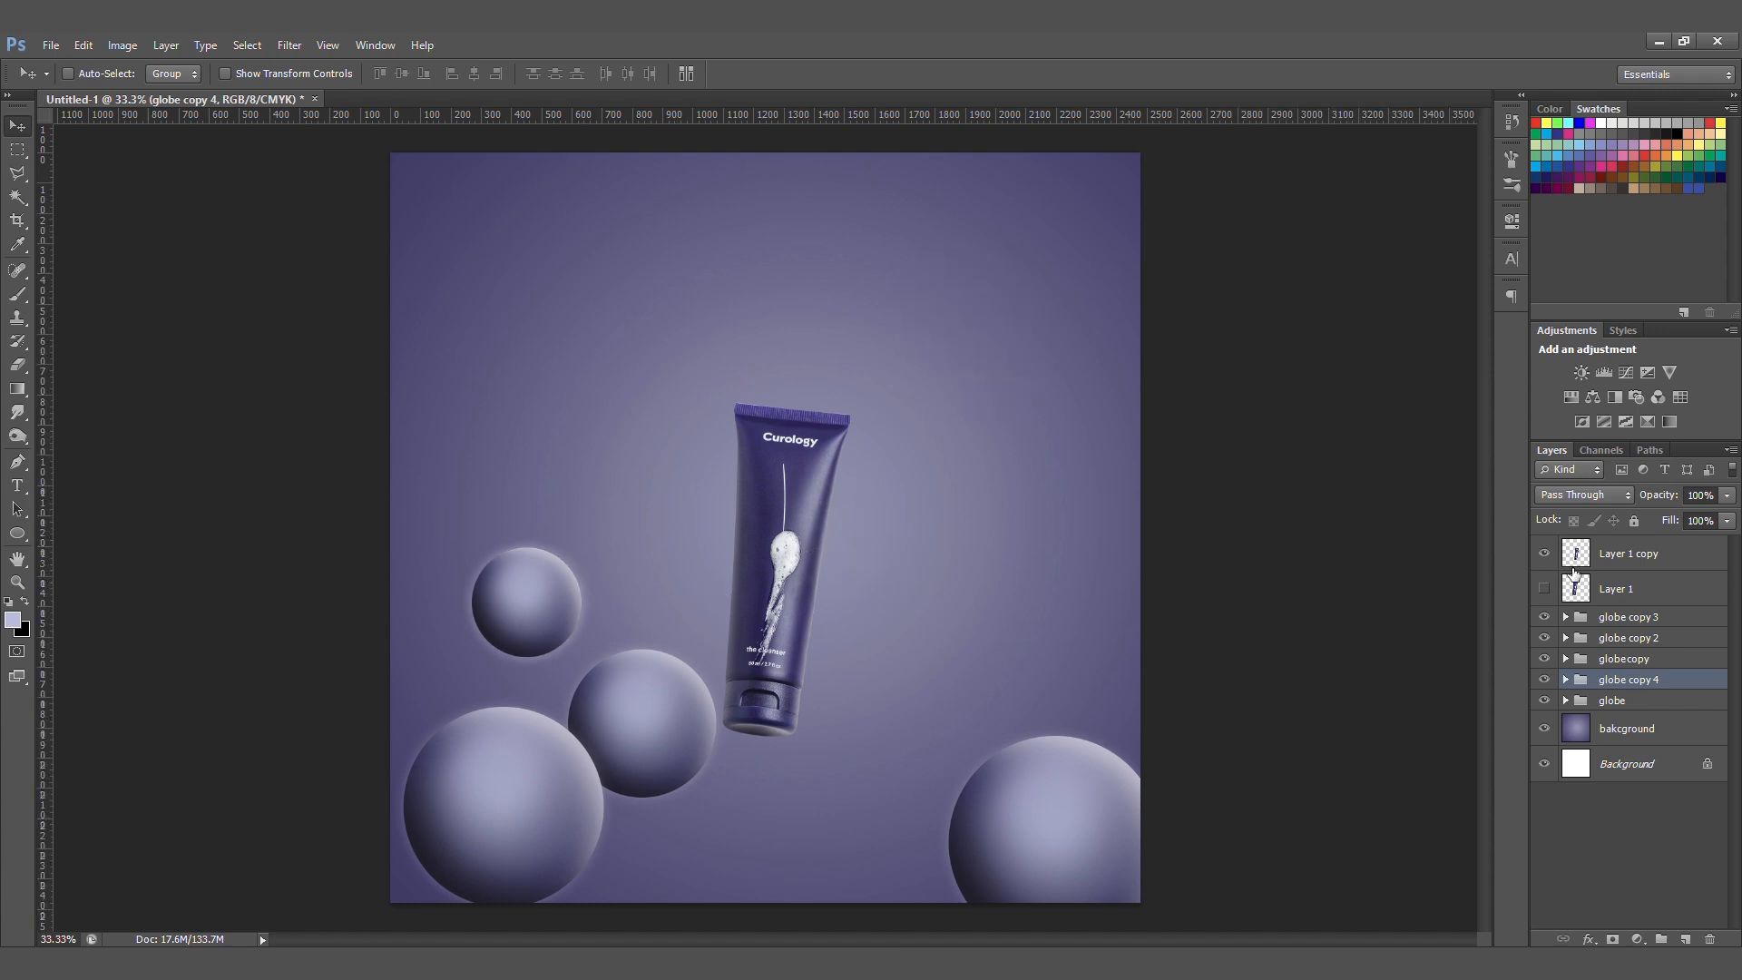
- Move the Curology tube on Layer 1 copy down and slightly right of the canvas center
{"action": "left_click", "coordinate": [1620, 551]}
{"action": "left_click_drag", "start_coordinate": [744, 541], "coordinate": [775, 601]}
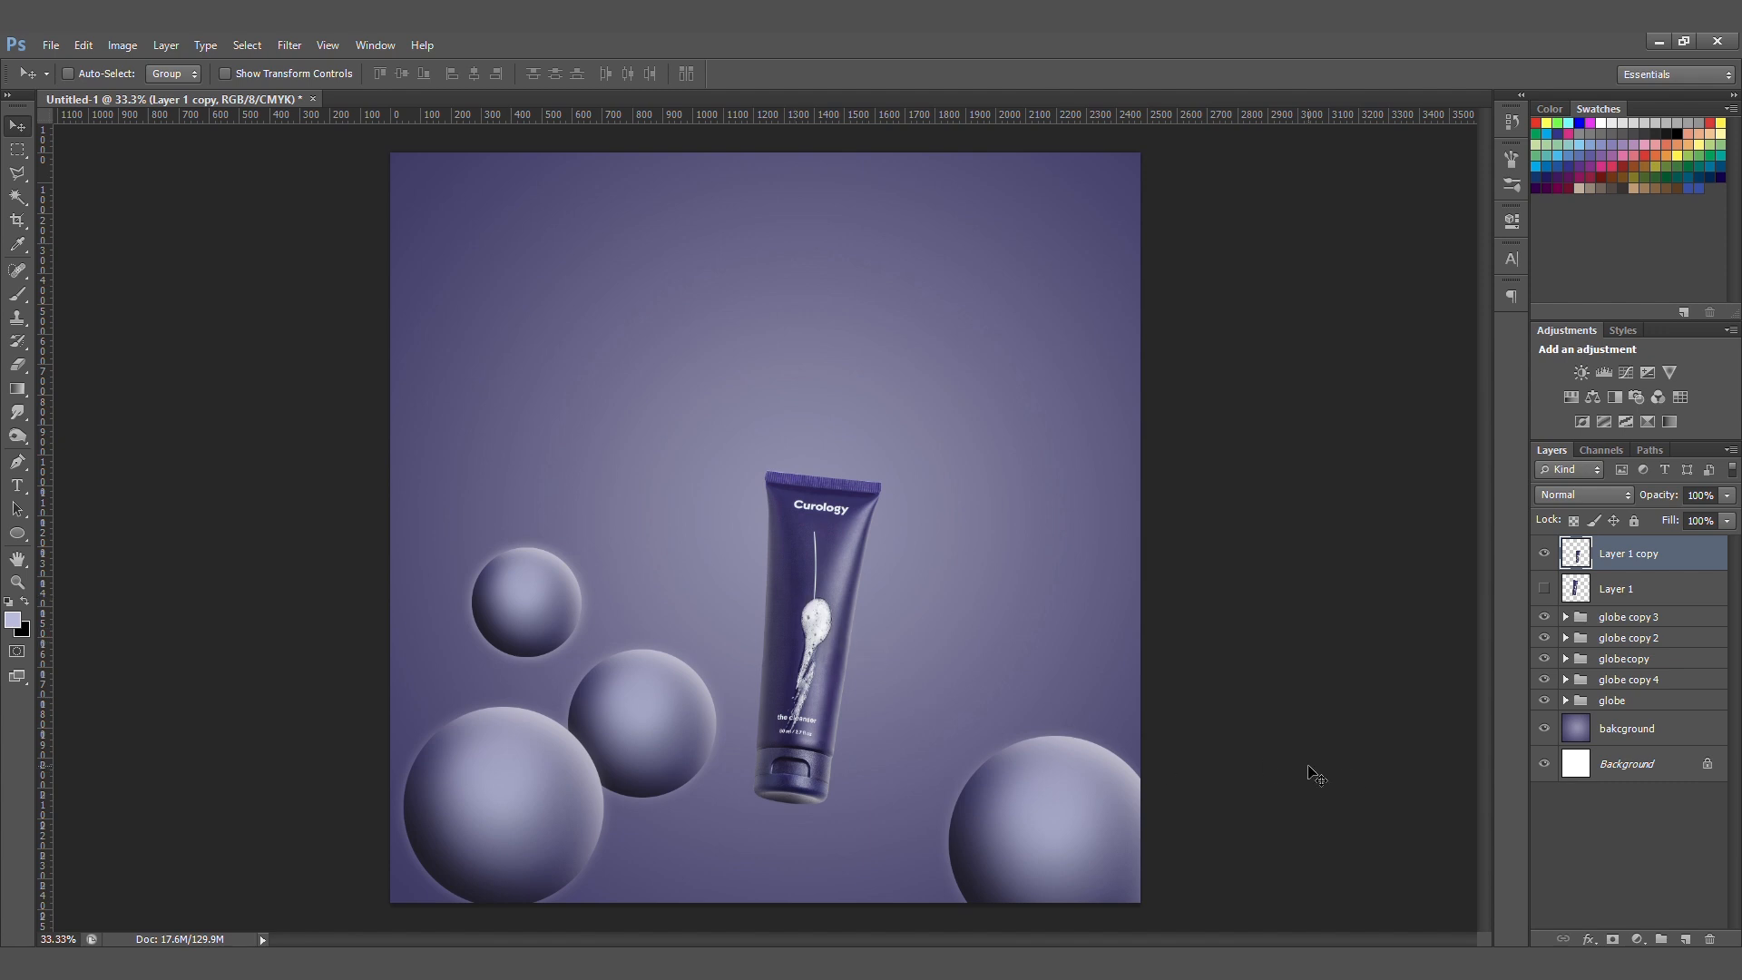
- Duplicate the large lower-left globe, shrink the copy slightly and place it behind the tube's lower right side
{"action": "left_click", "coordinate": [1678, 625]}
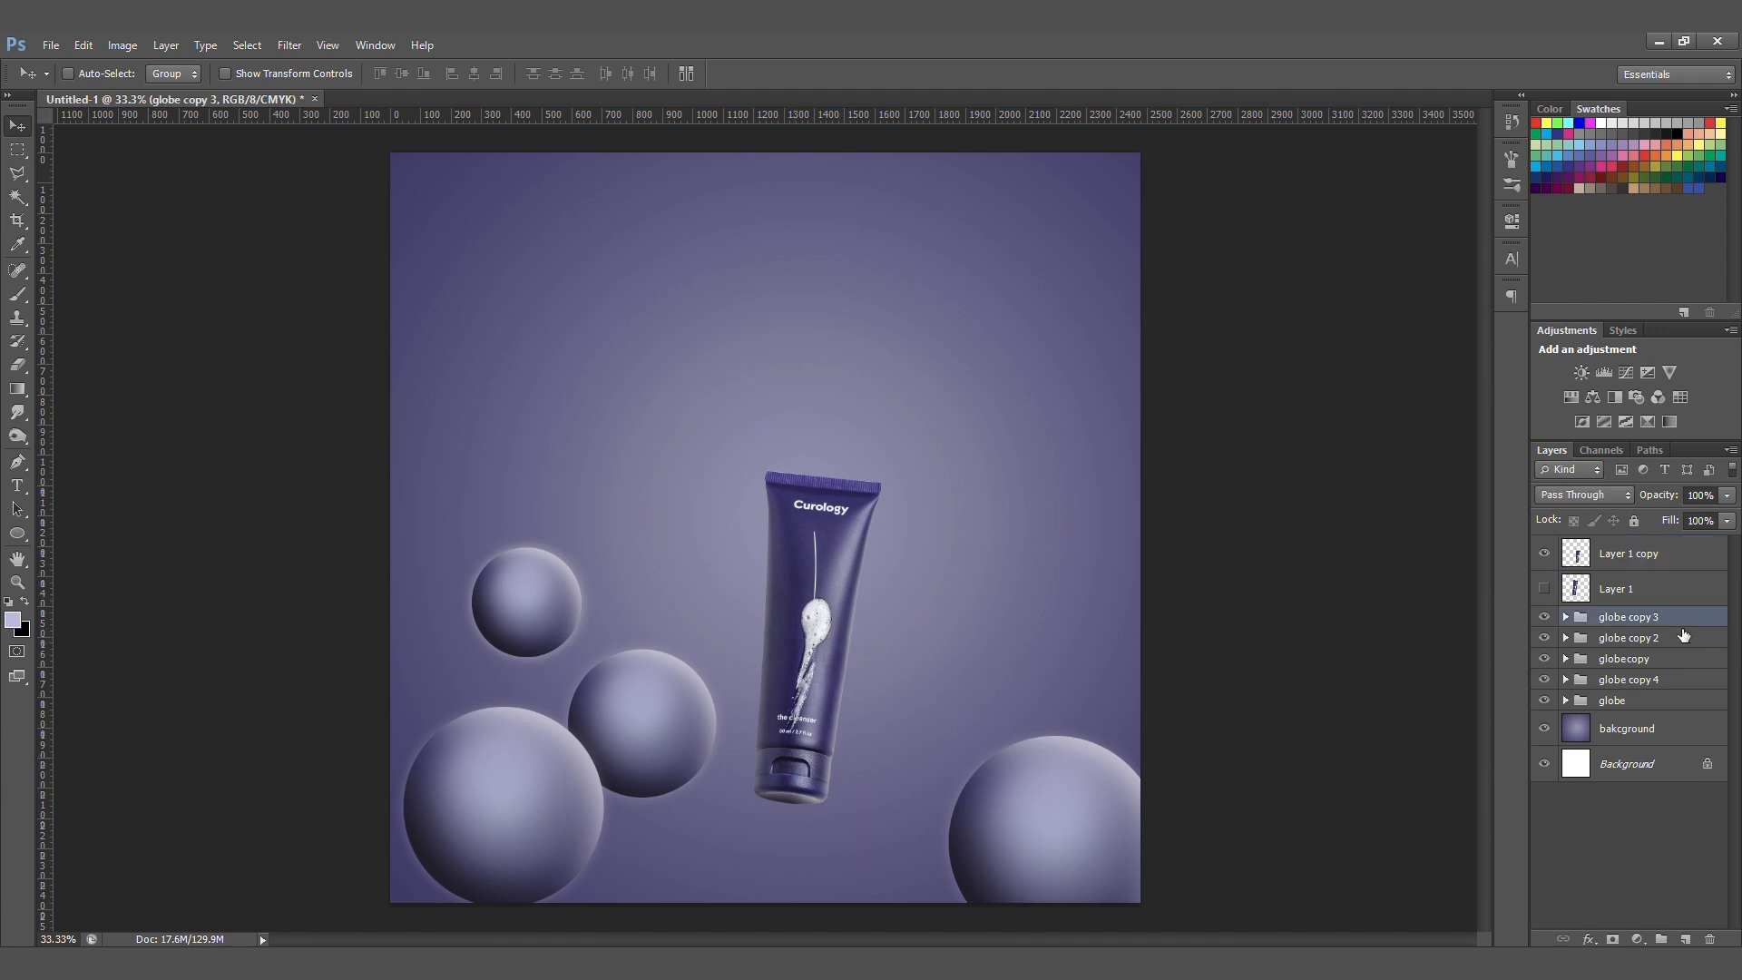
{"action": "key", "text": "ctrl+j"}
{"action": "left_click_drag", "start_coordinate": [687, 726], "coordinate": [1053, 641]}
{"action": "key", "text": "ctrl+t"}
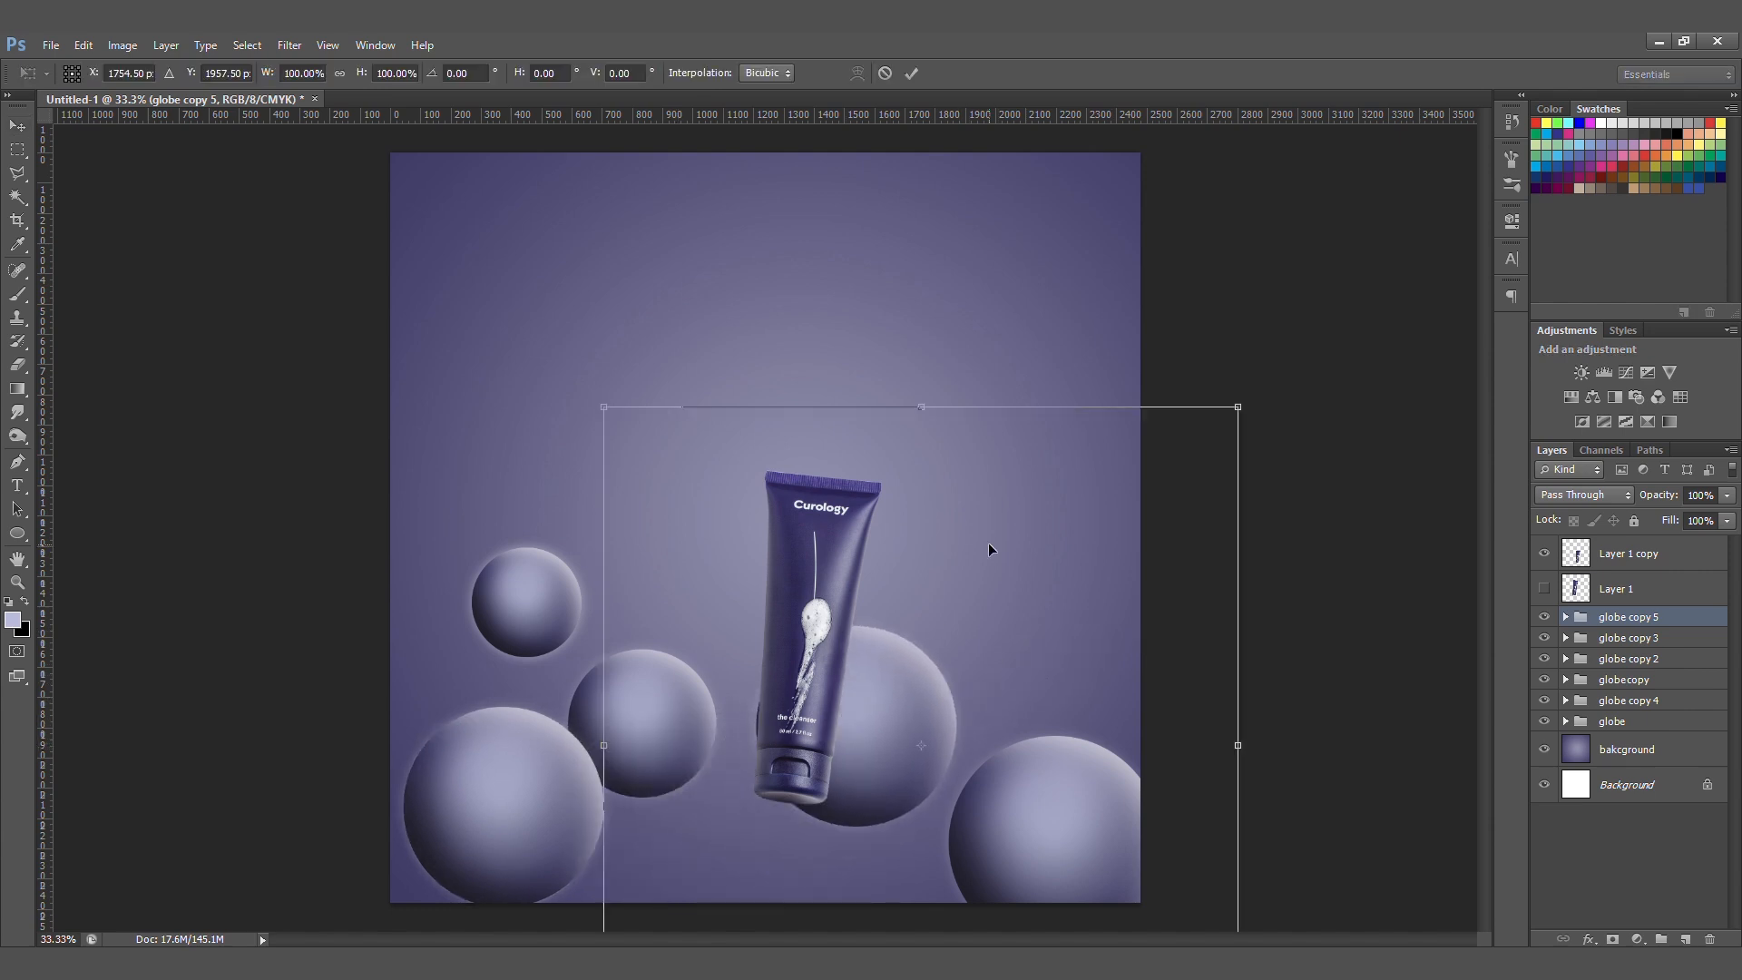
{"action": "left_click_drag", "start_coordinate": [1250, 405], "coordinate": [1180, 472]}
{"action": "left_click_drag", "start_coordinate": [956, 735], "coordinate": [1022, 299]}
{"action": "key", "text": "Return"}
- Duplicate the globe behind the tube, shrink the copy and place it behind the tube's upper right corner
{"action": "key", "text": "ctrl+j"}
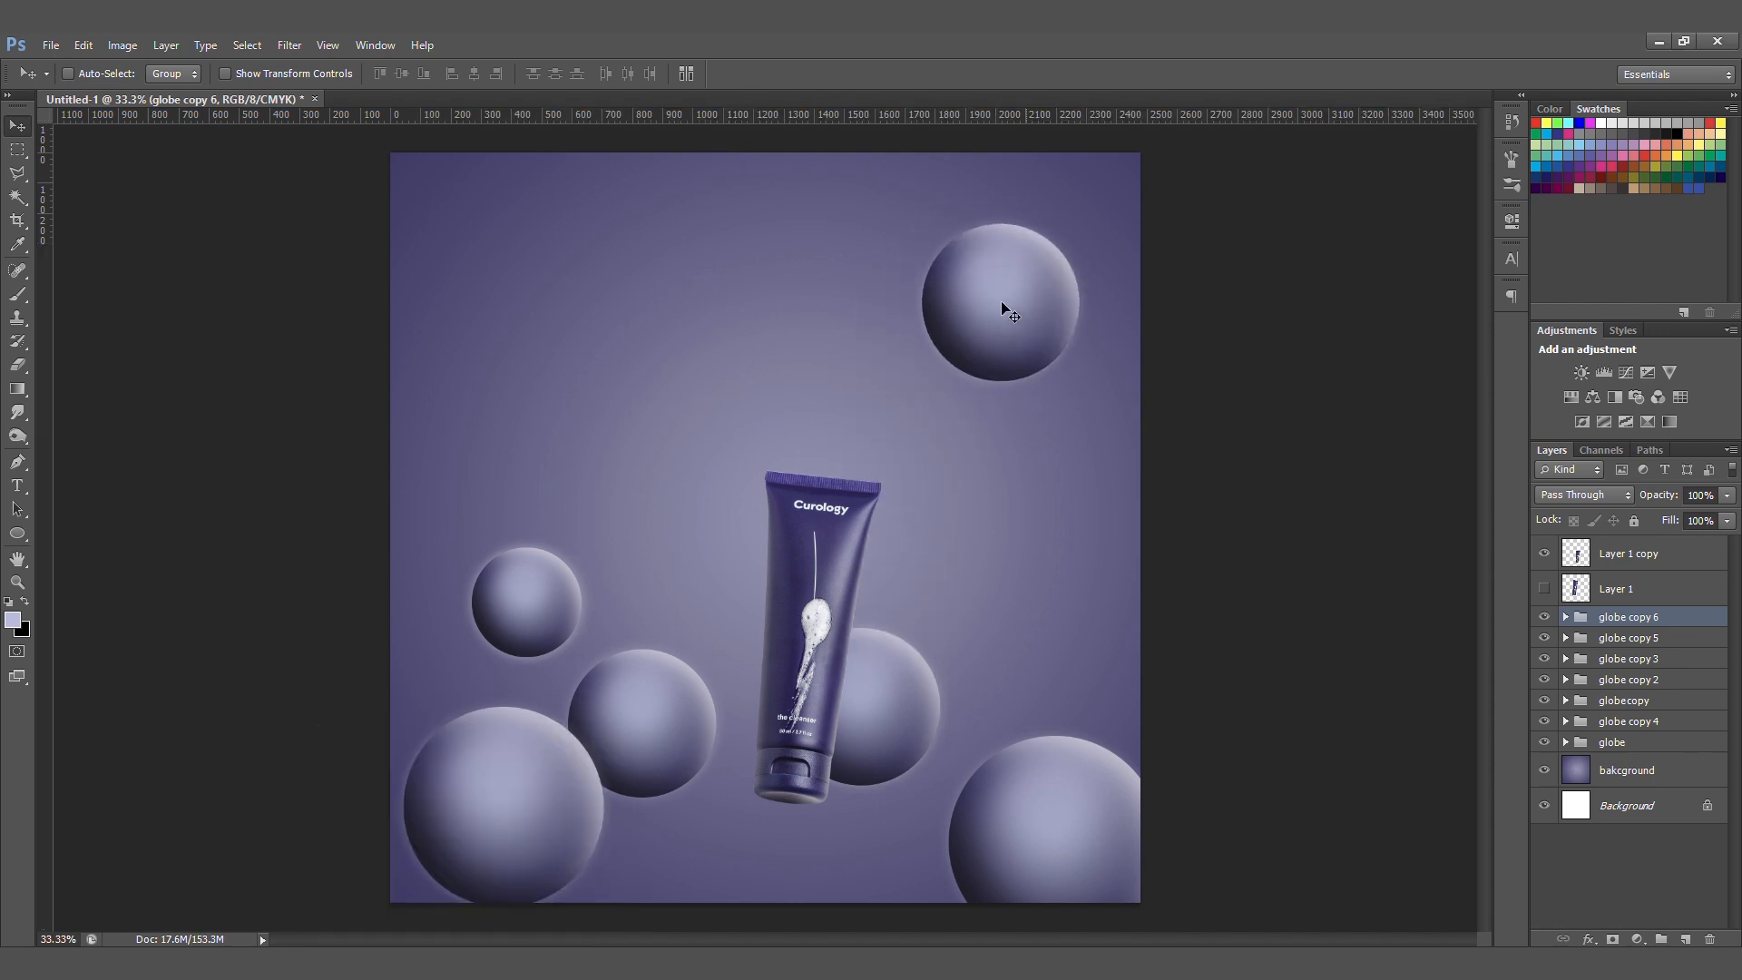
{"action": "left_click_drag", "start_coordinate": [1006, 325], "coordinate": [942, 403]}
{"action": "key", "text": "ctrl+t"}
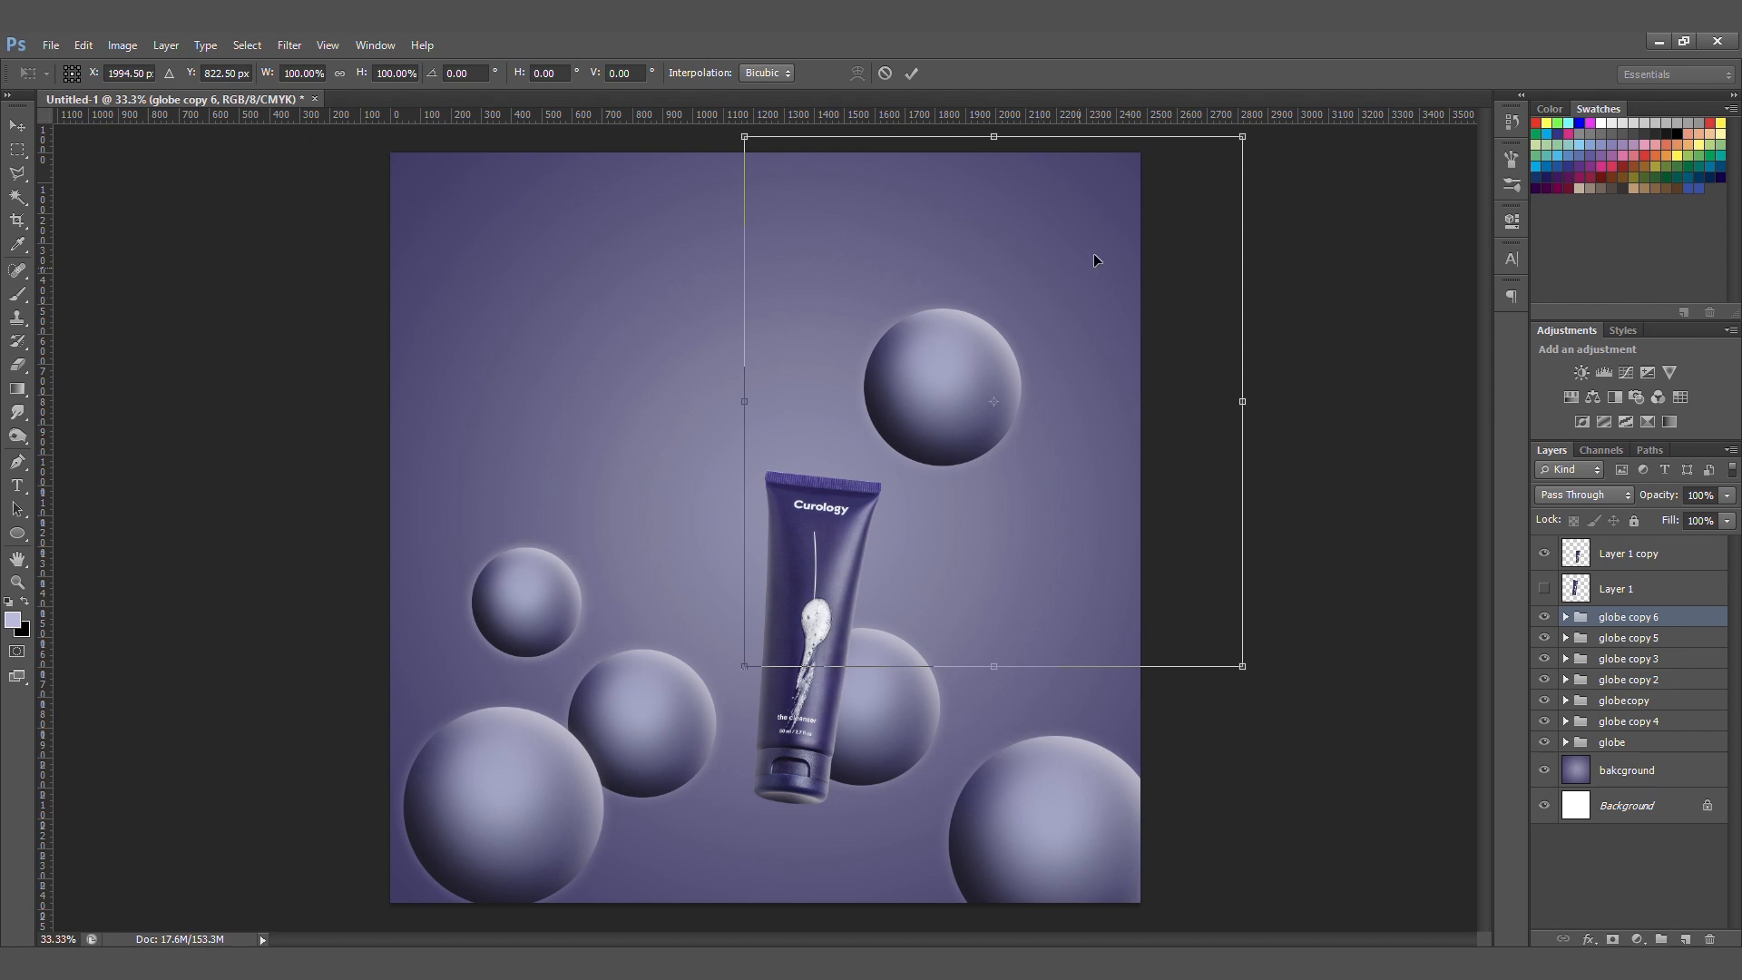
{"action": "left_click_drag", "start_coordinate": [1245, 133], "coordinate": [1164, 221]}
{"action": "left_click_drag", "start_coordinate": [1050, 345], "coordinate": [976, 407]}
{"action": "key", "text": "Return"}
- Duplicate the globe at the tube's upper right corner, enlarge the copy and place it in the canvas's upper left area
{"action": "key", "text": "ctrl+j"}
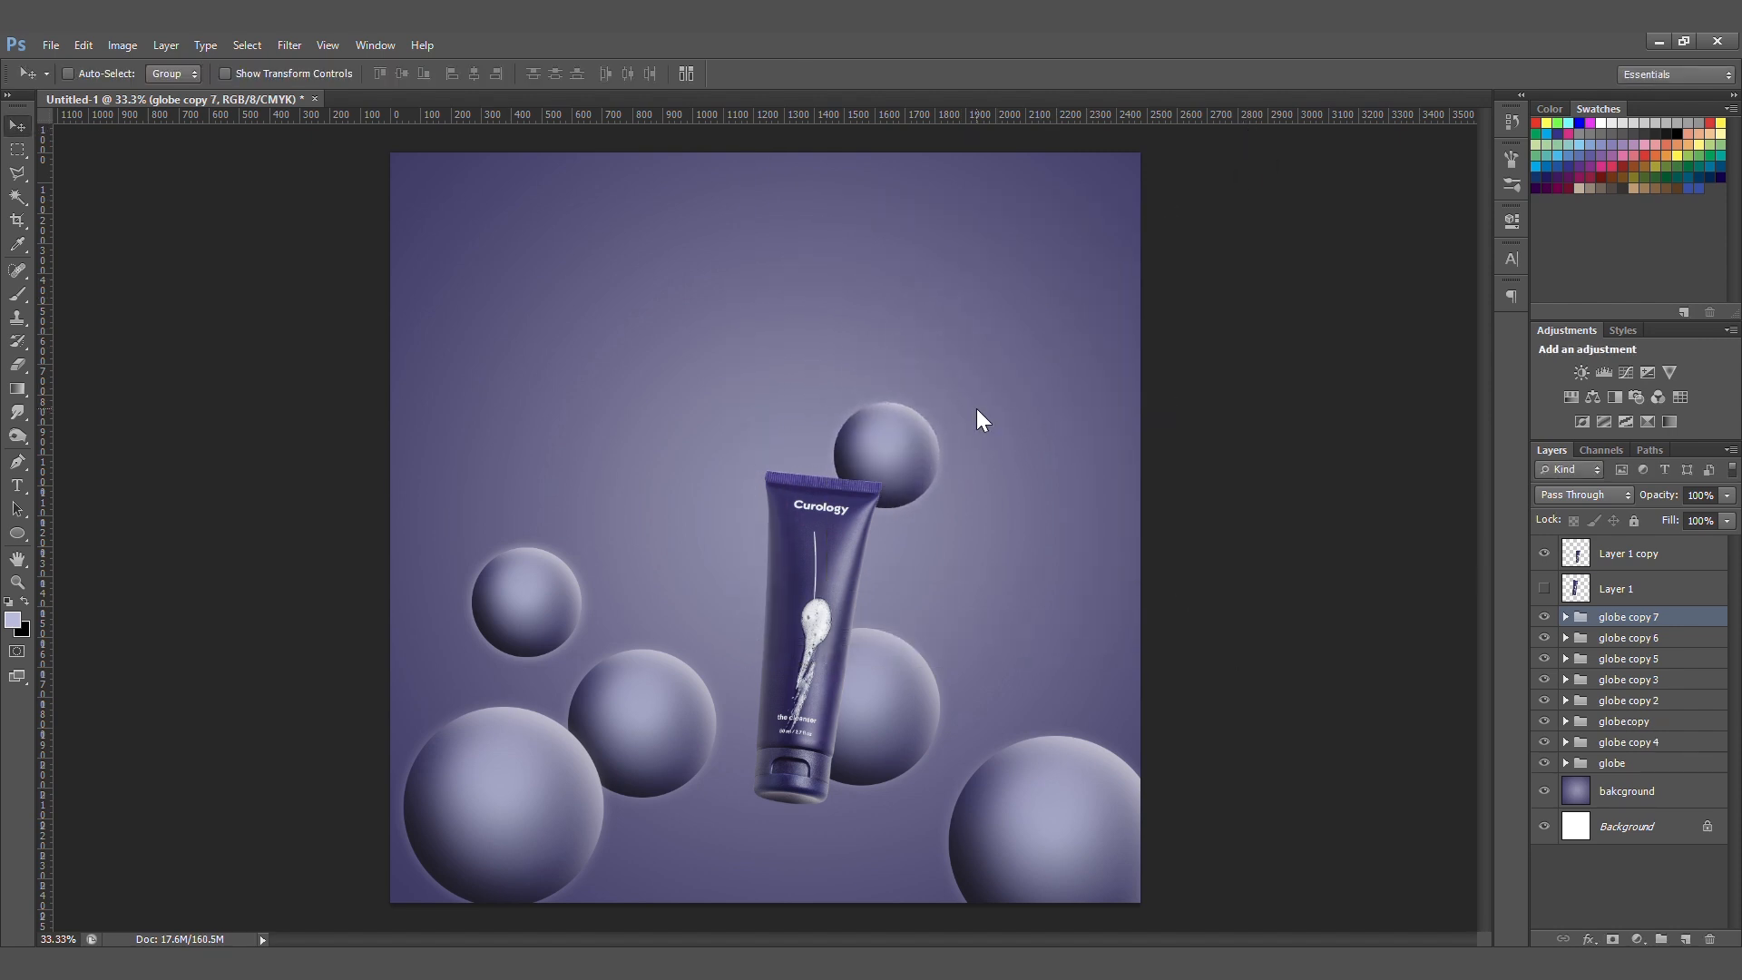
{"action": "left_click_drag", "start_coordinate": [892, 447], "coordinate": [522, 285]}
{"action": "key", "text": "ctrl+t"}
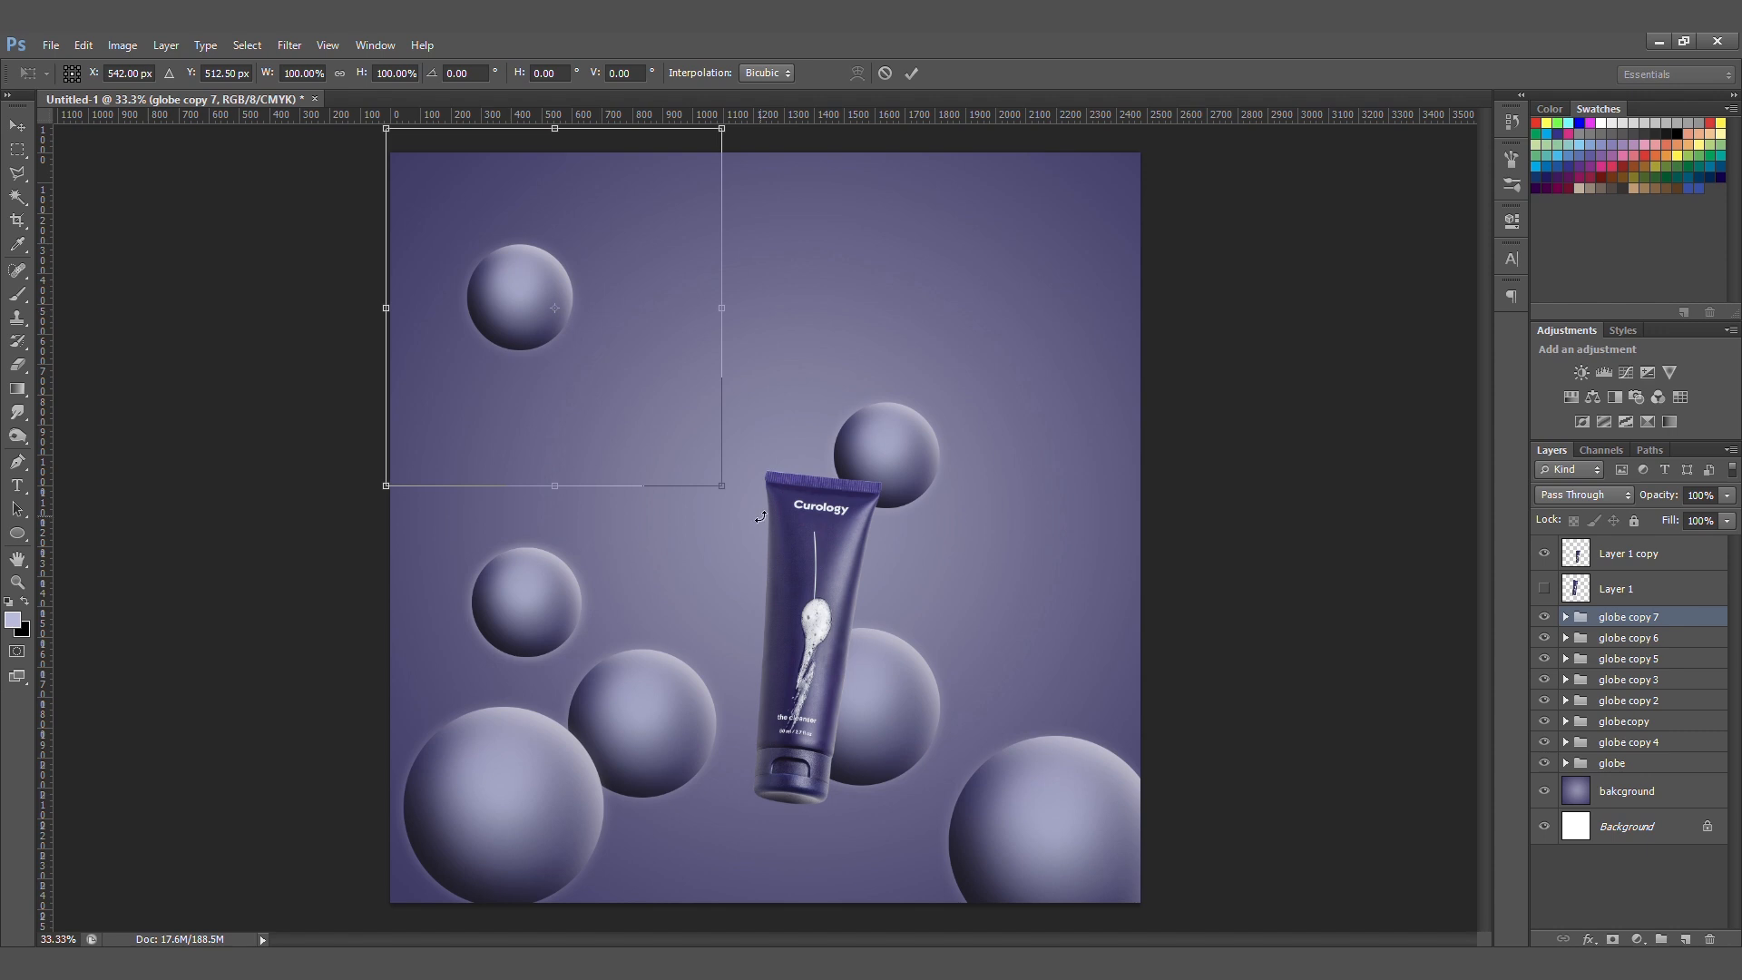
{"action": "left_click_drag", "start_coordinate": [727, 496], "coordinate": [816, 575]}
{"action": "mouse_move", "coordinate": [677, 379]}
{"action": "left_mouse_down"}
{"action": "mouse_move", "coordinate": [731, 357]}
{"action": "mouse_move", "coordinate": [673, 379]}
{"action": "left_mouse_up"}
{"action": "key", "text": "Return"}
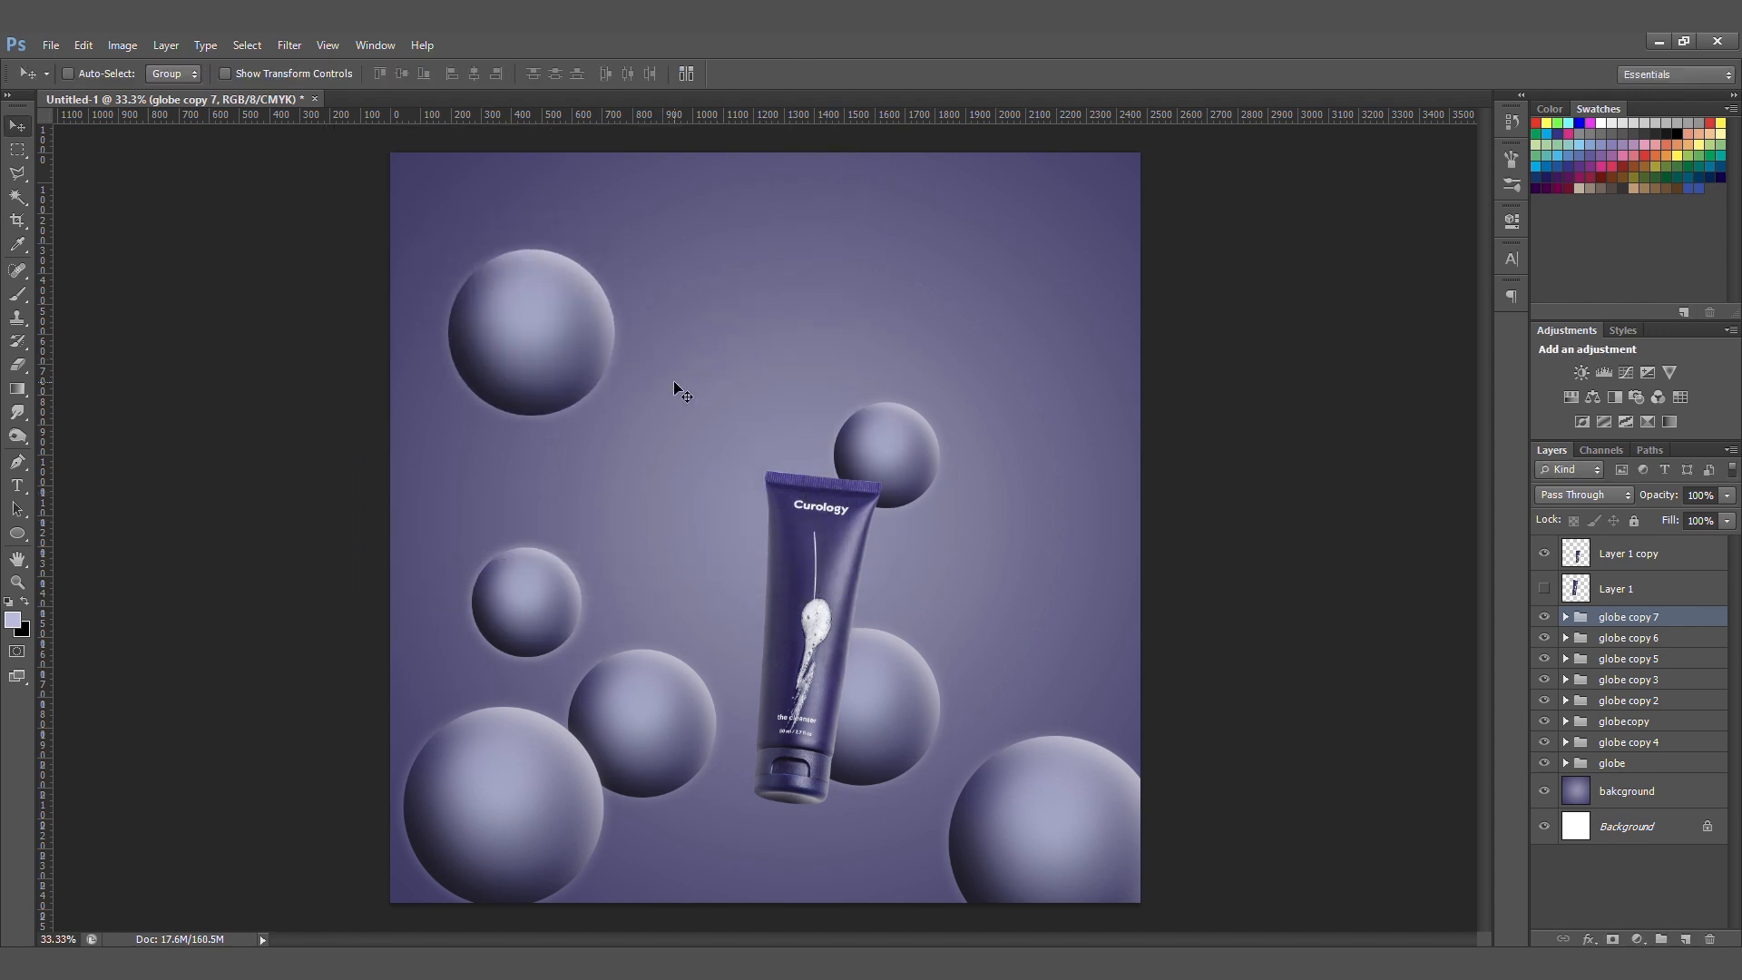
- Duplicate the upper-left globe, scale the copy to about 73% and place it partly cut off by the canvas's top edge
{"action": "key", "text": "ctrl+j"}
{"action": "left_click_drag", "start_coordinate": [619, 295], "coordinate": [758, 234]}
{"action": "key", "text": "ctrl+t"}
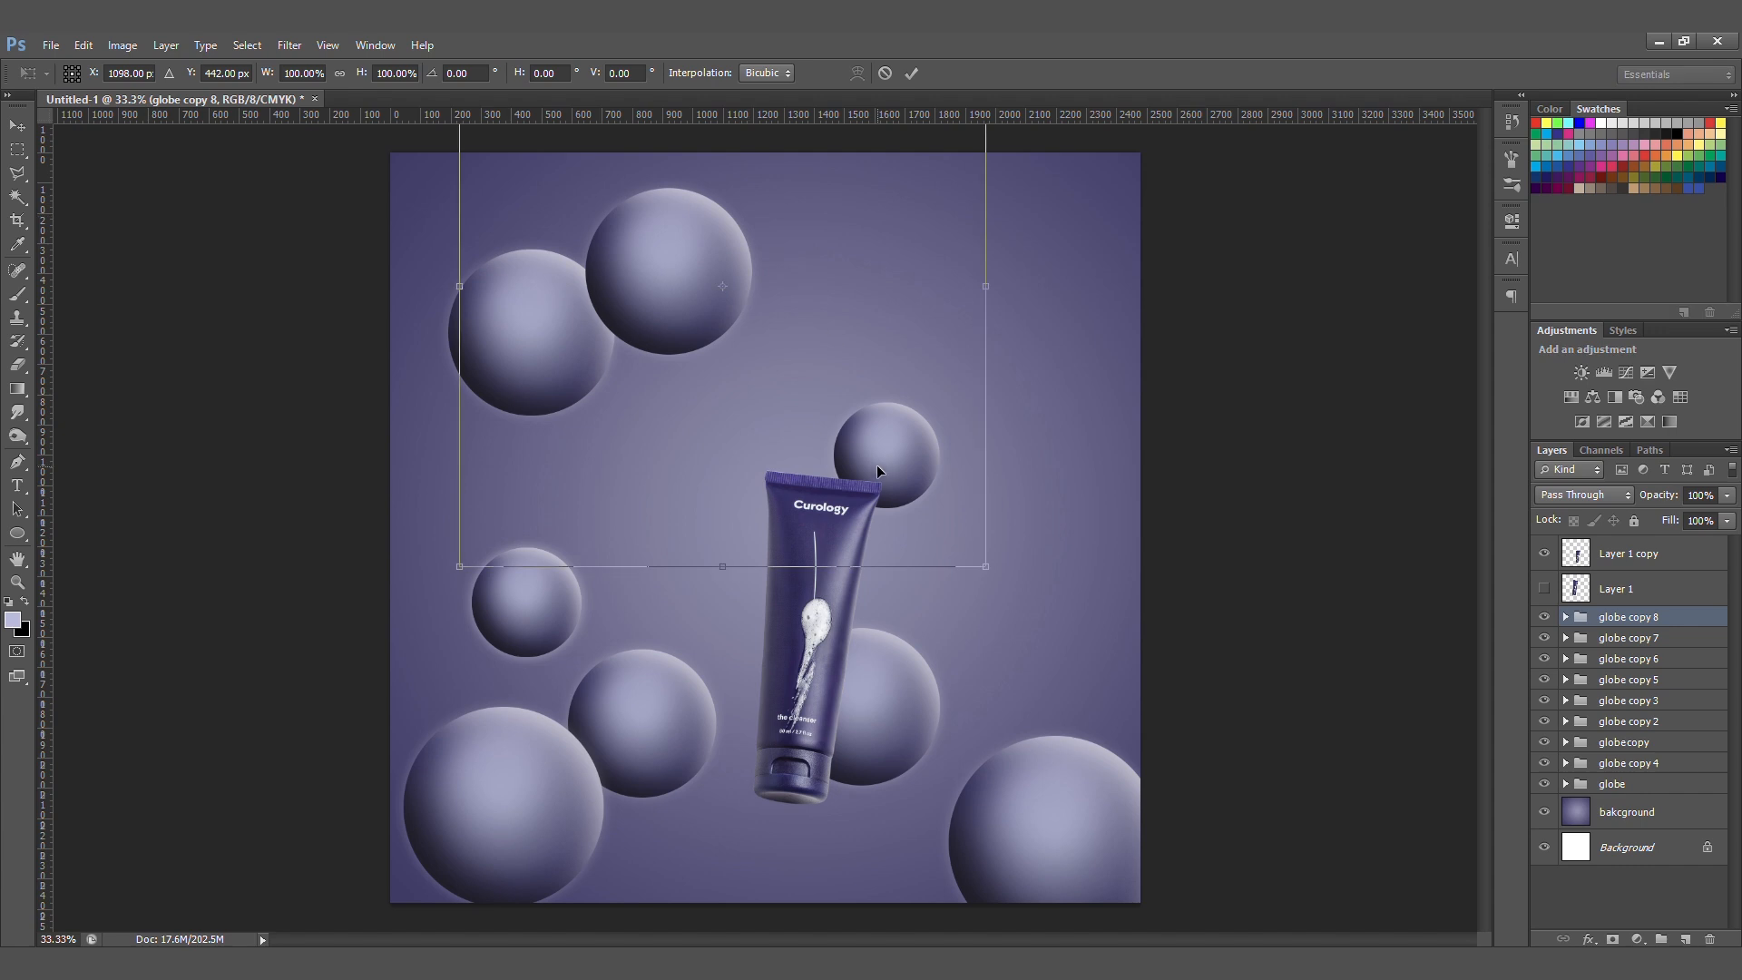
{"action": "left_click_drag", "start_coordinate": [980, 567], "coordinate": [911, 490]}
{"action": "left_click_drag", "start_coordinate": [746, 392], "coordinate": [704, 285]}
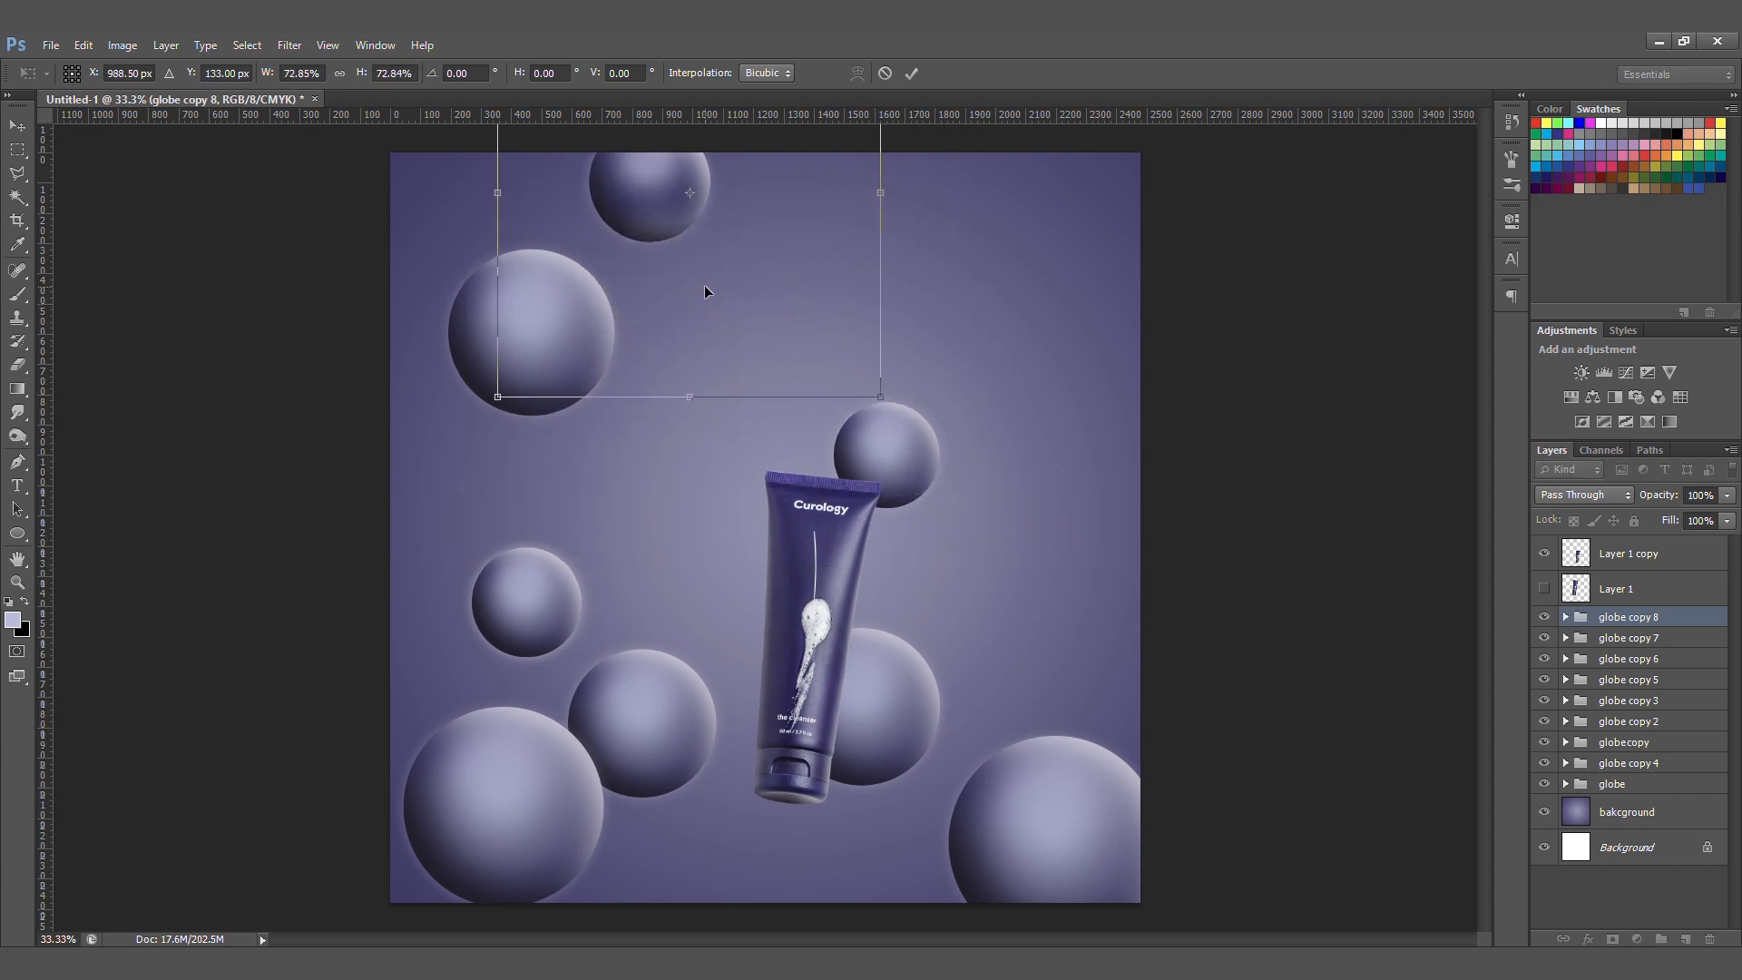
{"action": "key", "text": "Return"}
- Duplicate the globe at the canvas's top edge, enlarge the copy and place it partly cut off by the upper right edge
{"action": "key", "text": "alt+Tab"}
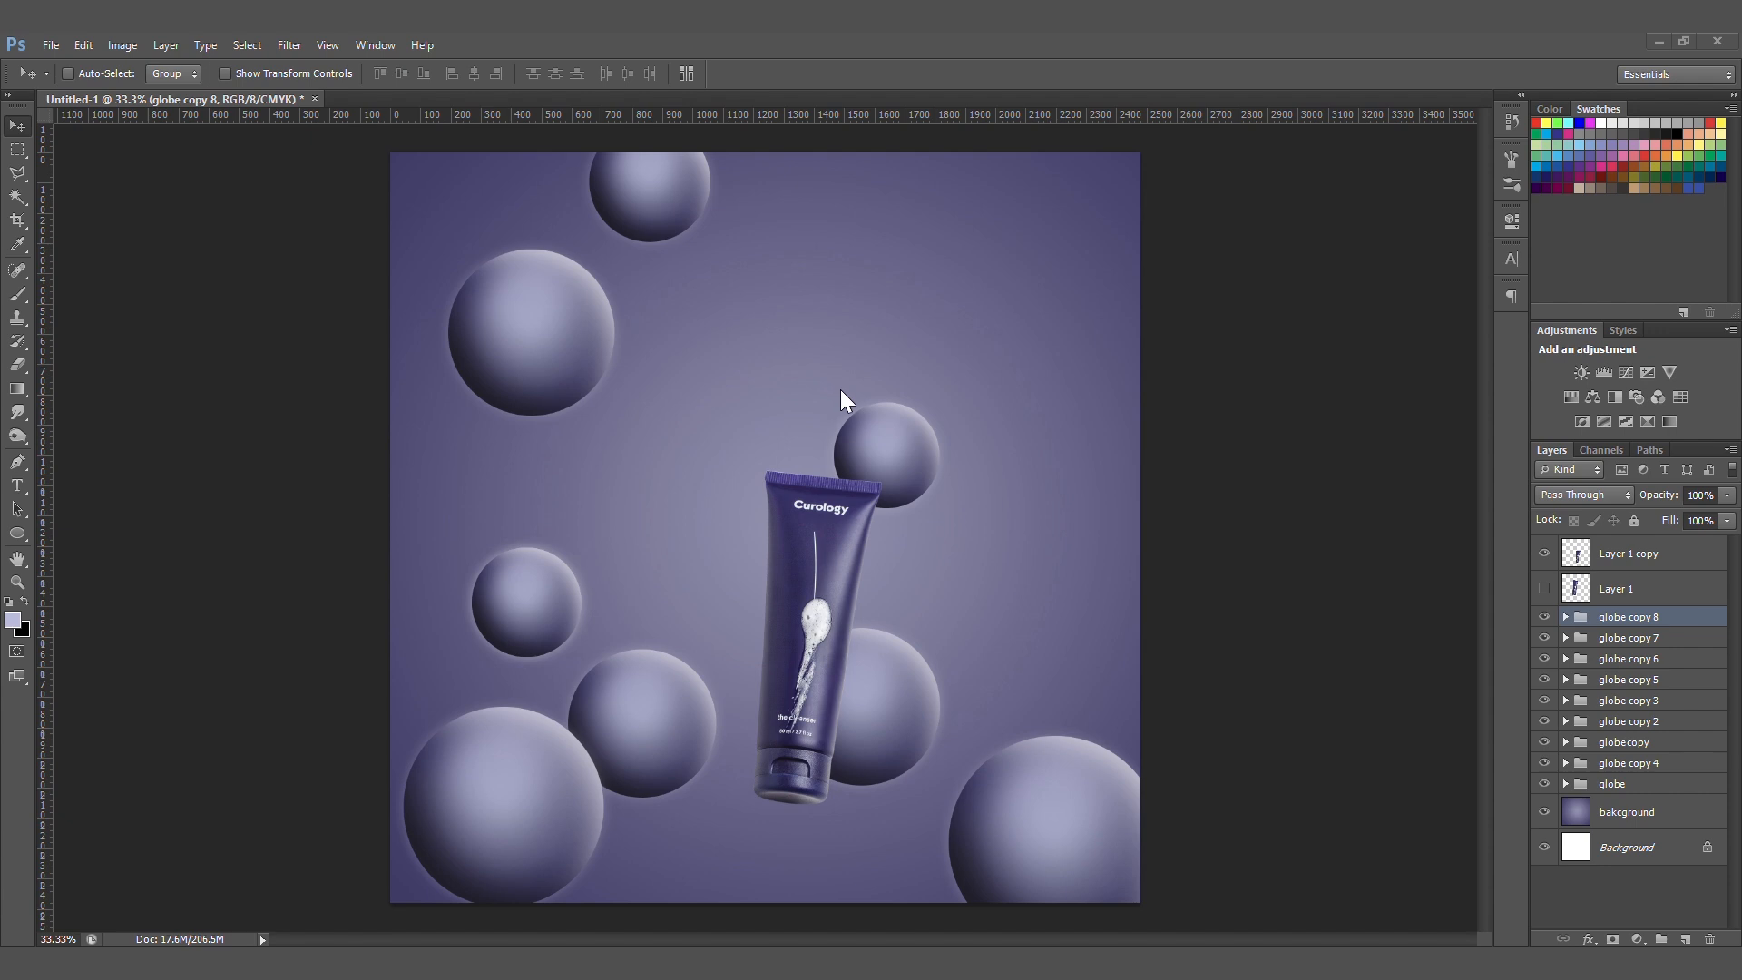
{"action": "key", "text": "alt+Tab"}
{"action": "left_click_drag", "start_coordinate": [671, 207], "coordinate": [995, 280]}
{"action": "key", "text": "ctrl+t"}
{"action": "left_click_drag", "start_coordinate": [1212, 481], "coordinate": [1263, 530]}
{"action": "left_click_drag", "start_coordinate": [995, 384], "coordinate": [1190, 428]}
{"action": "key", "text": "Return"}
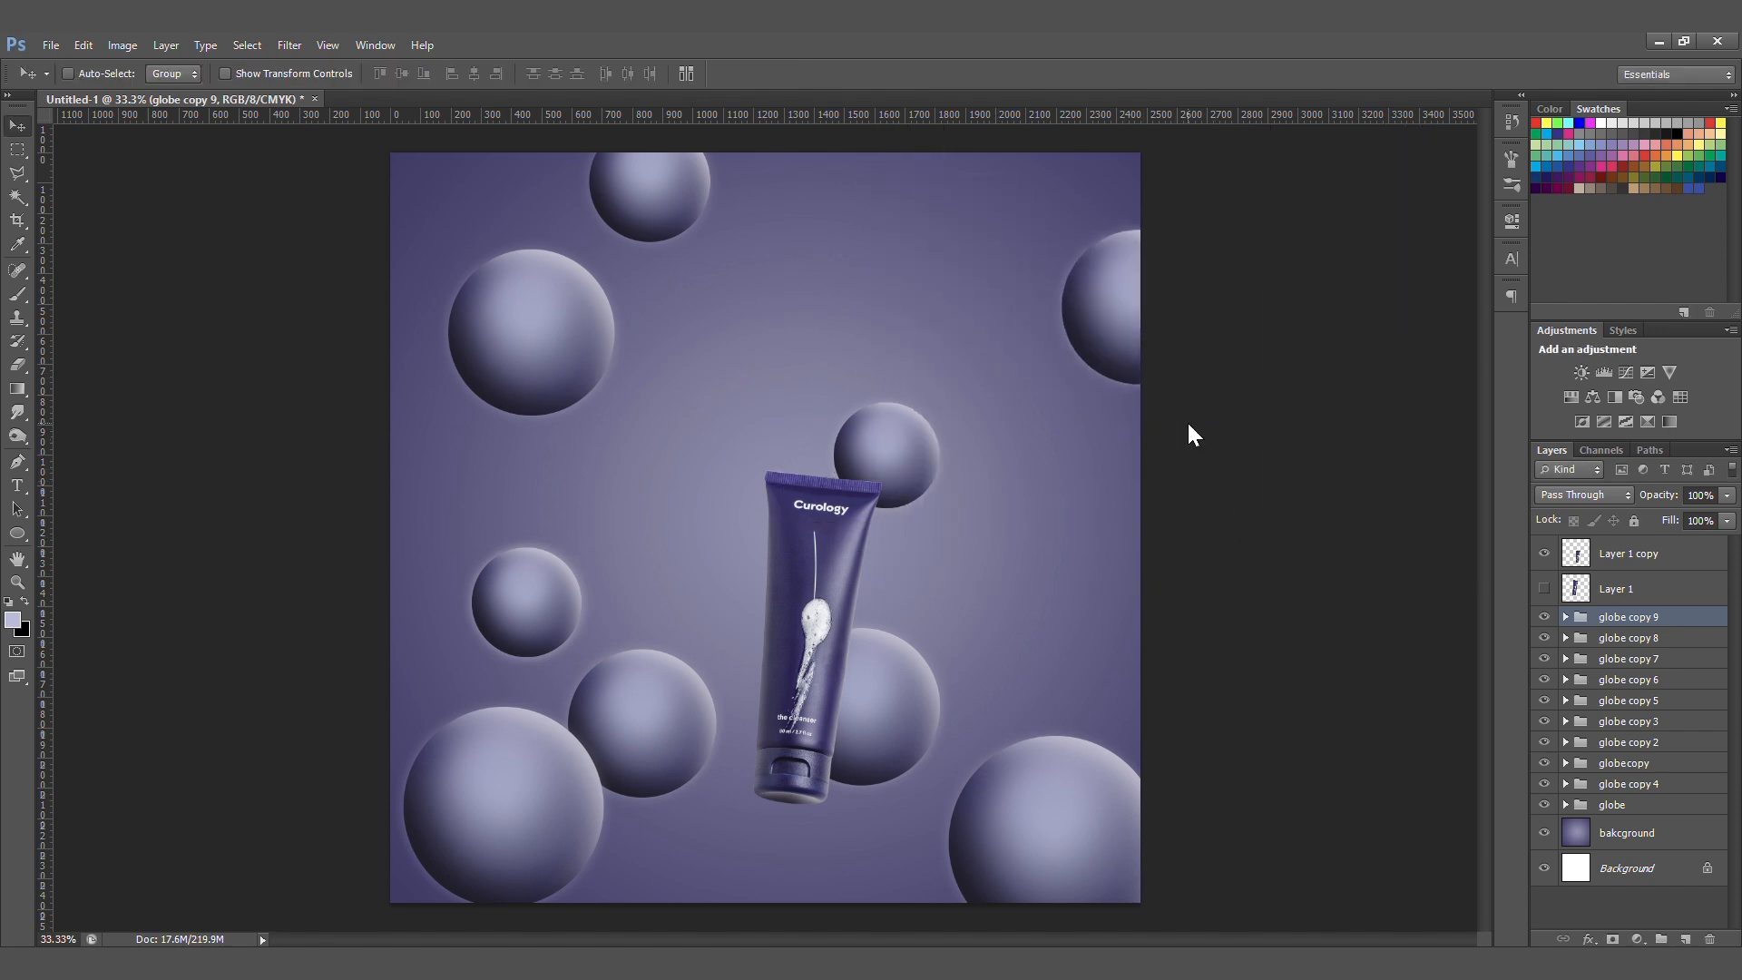
- Duplicate the globe at the canvas's right edge, shrink the copy to a small size and place it behind the tube's upper left corner
{"action": "left_click_drag", "start_coordinate": [1113, 305], "coordinate": [776, 303], "text": "alt"}
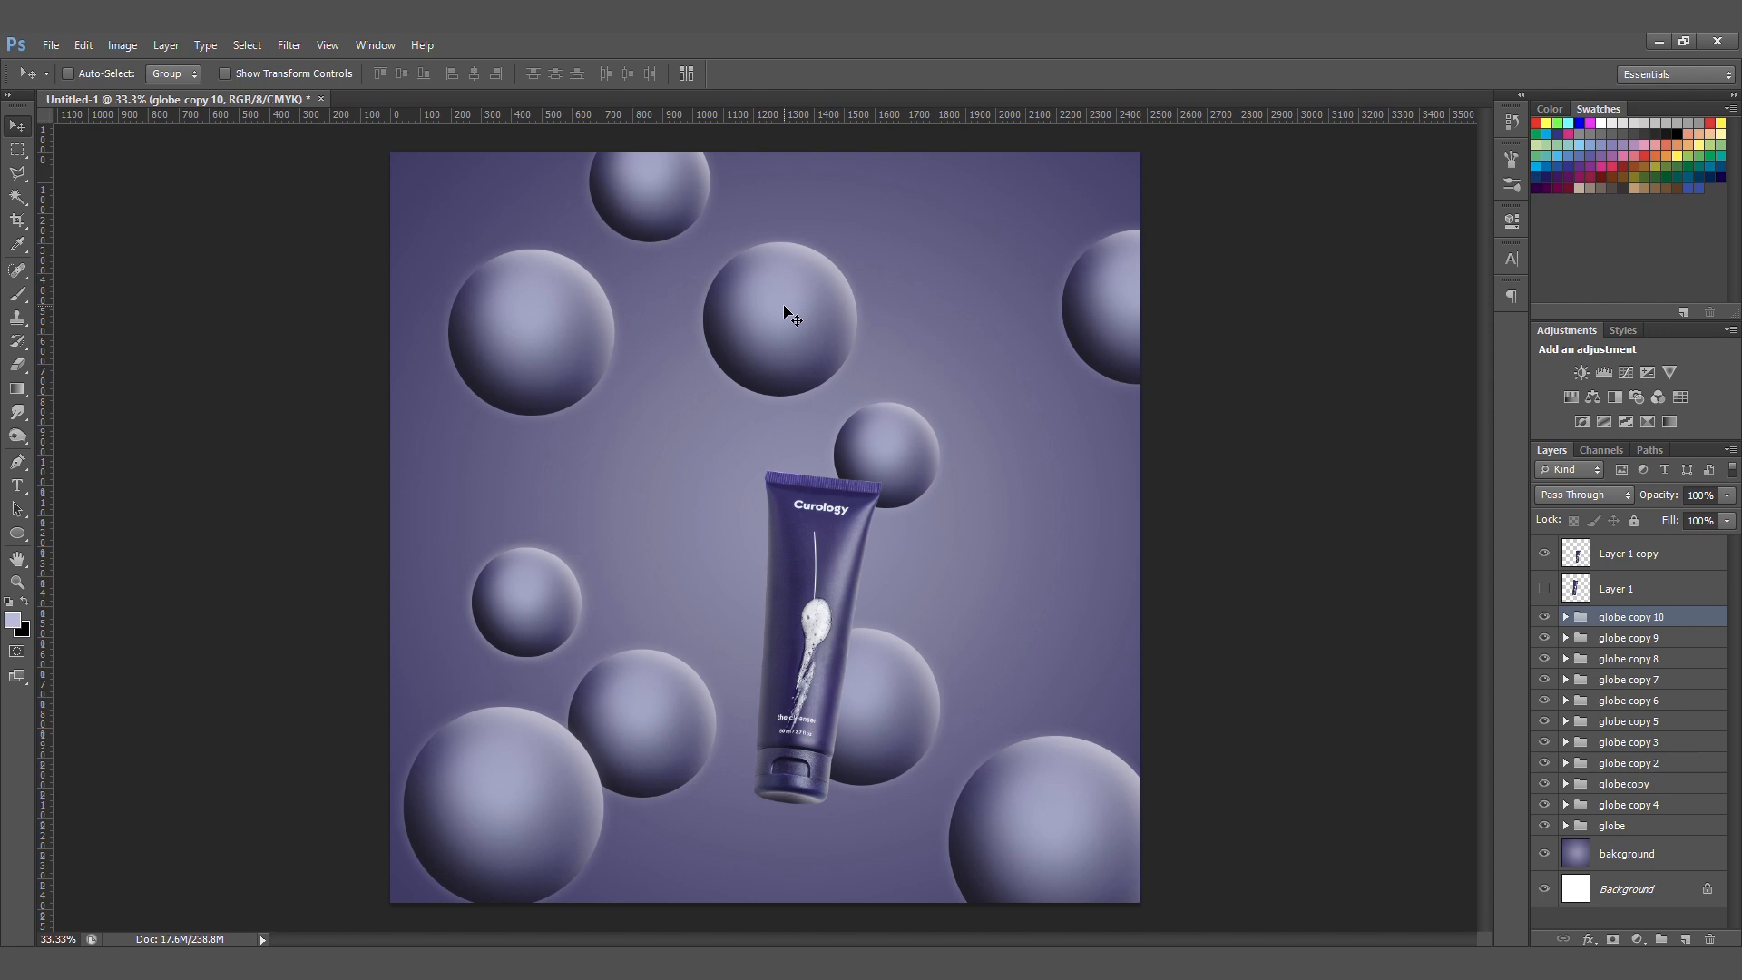
{"action": "key", "text": "ctrl+t"}
{"action": "left_click_drag", "start_coordinate": [1080, 592], "coordinate": [832, 554], "text": "shift"}
{"action": "key", "text": "Return"}
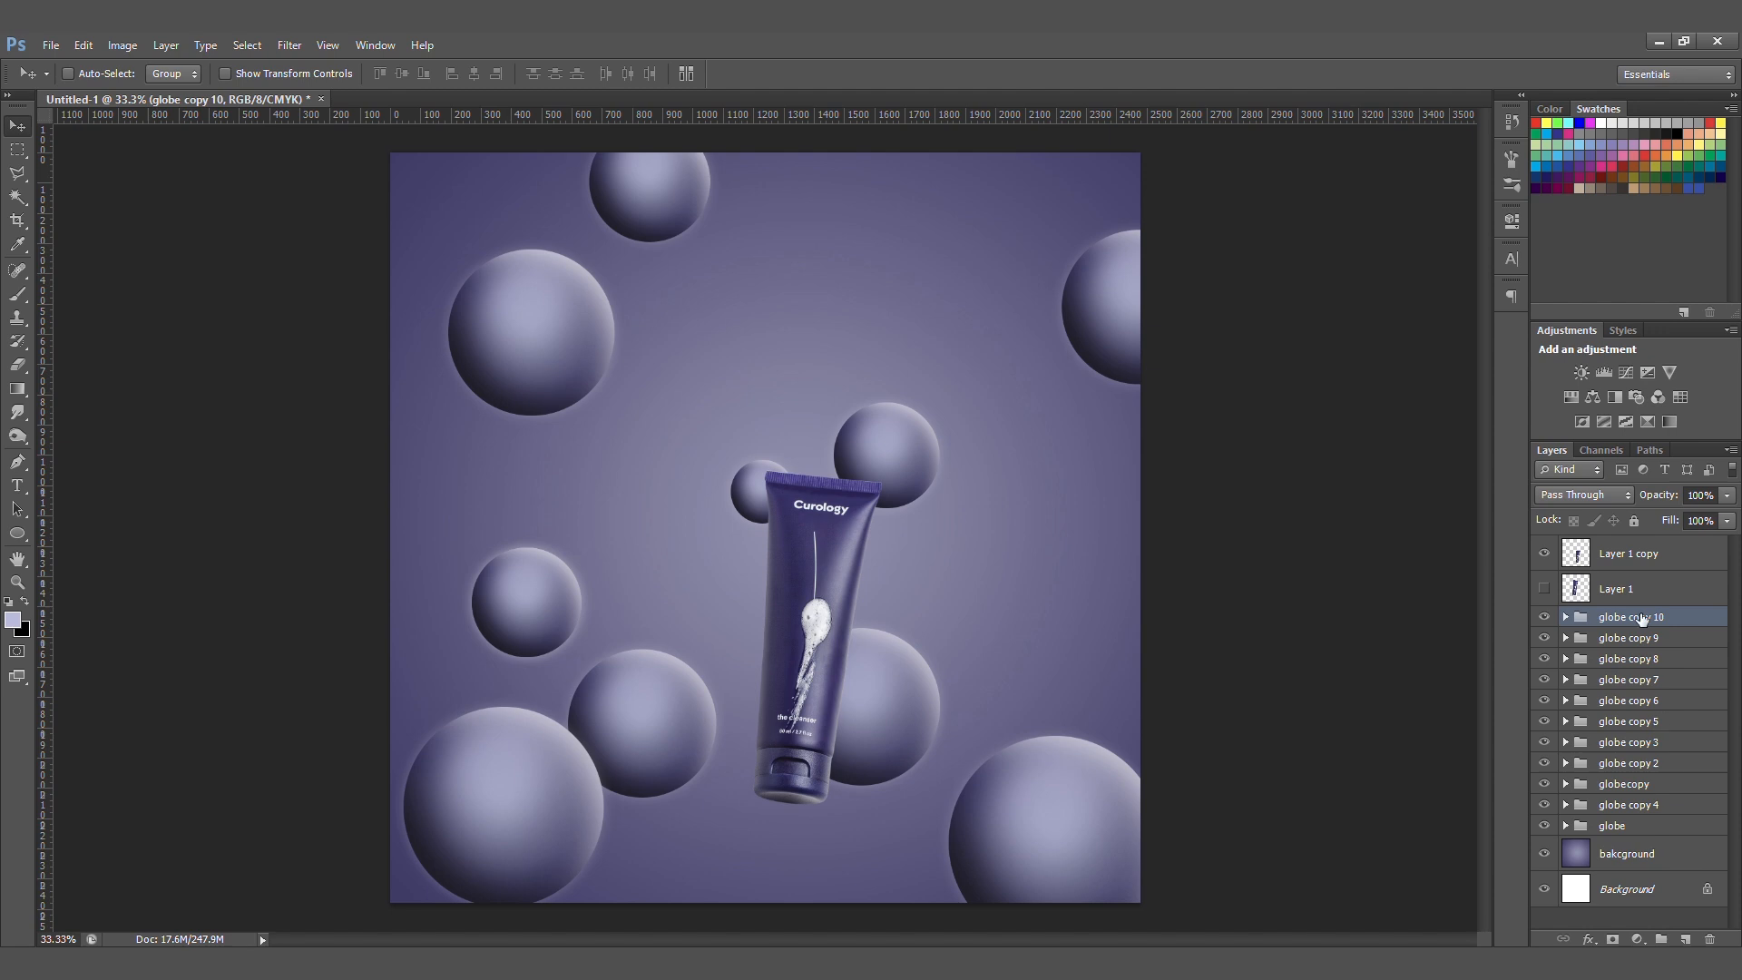
- Draw a rectangle just above the bakcground layer and stretch it to about 2821 × 641 px across the bottom of the canvas
{"action": "left_click", "coordinate": [1638, 857]}
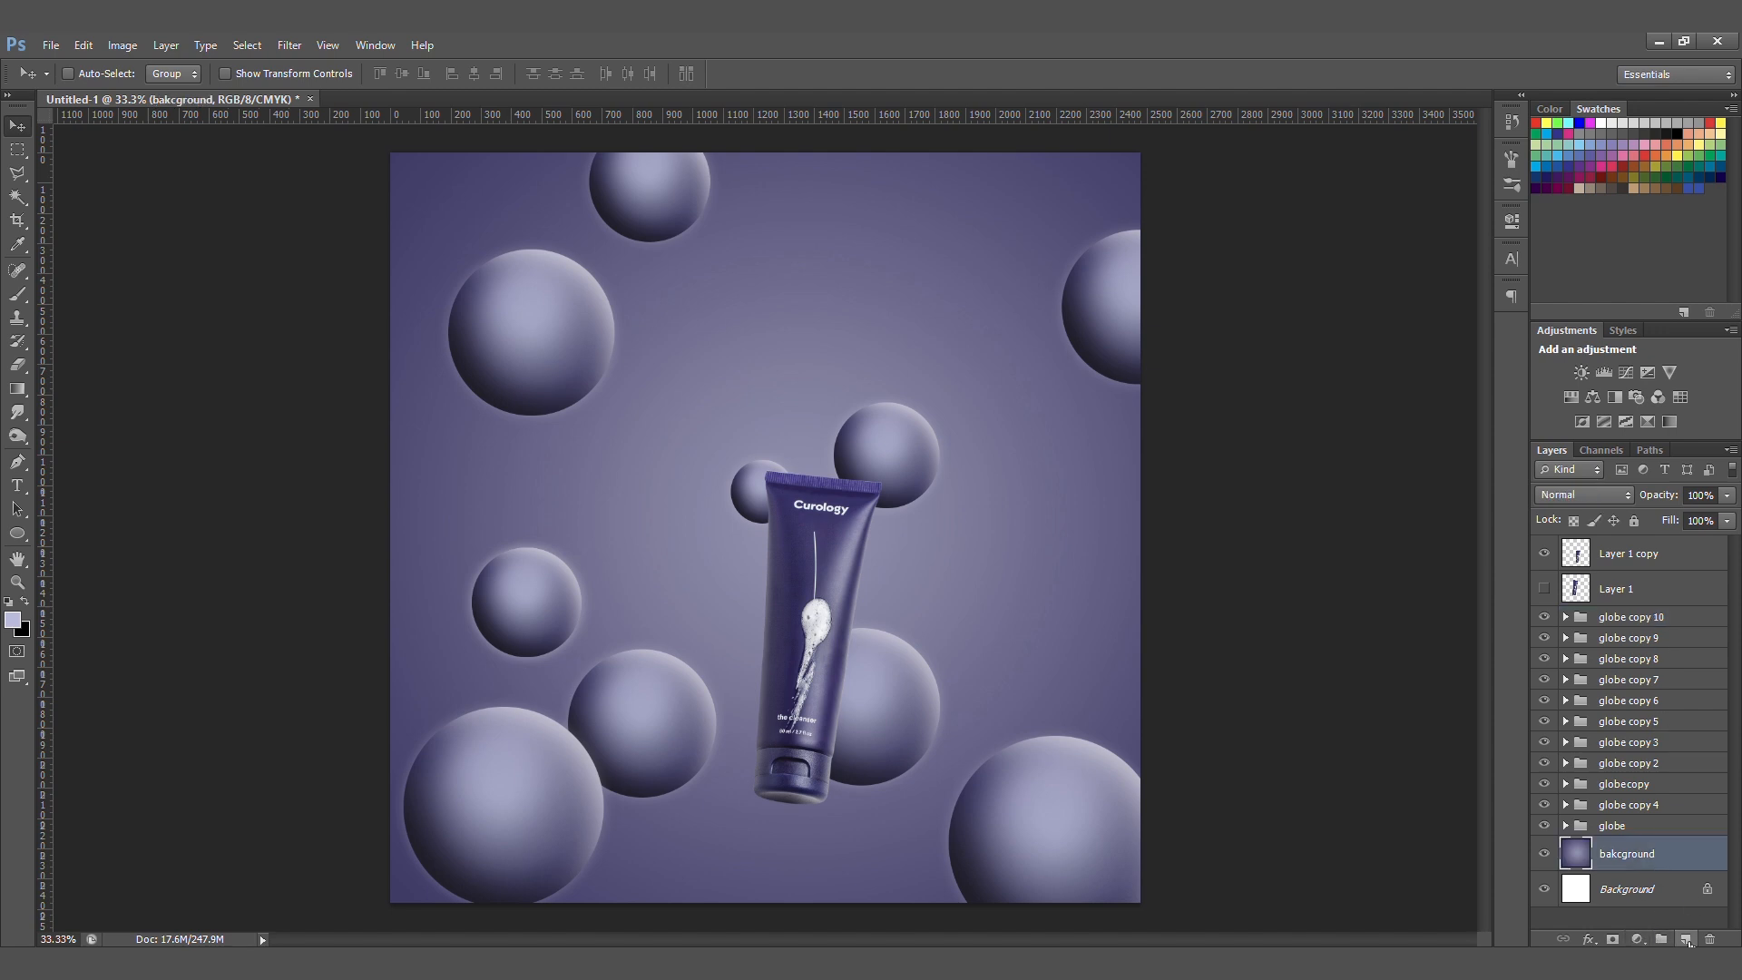
{"action": "left_click", "coordinate": [1685, 939]}
{"action": "left_click_drag", "start_coordinate": [17, 535], "coordinate": [64, 533]}
{"action": "left_click_drag", "start_coordinate": [380, 730], "coordinate": [770, 869]}
{"action": "key", "text": "ctrl+t"}
{"action": "left_click_drag", "start_coordinate": [827, 796], "coordinate": [1184, 726]}
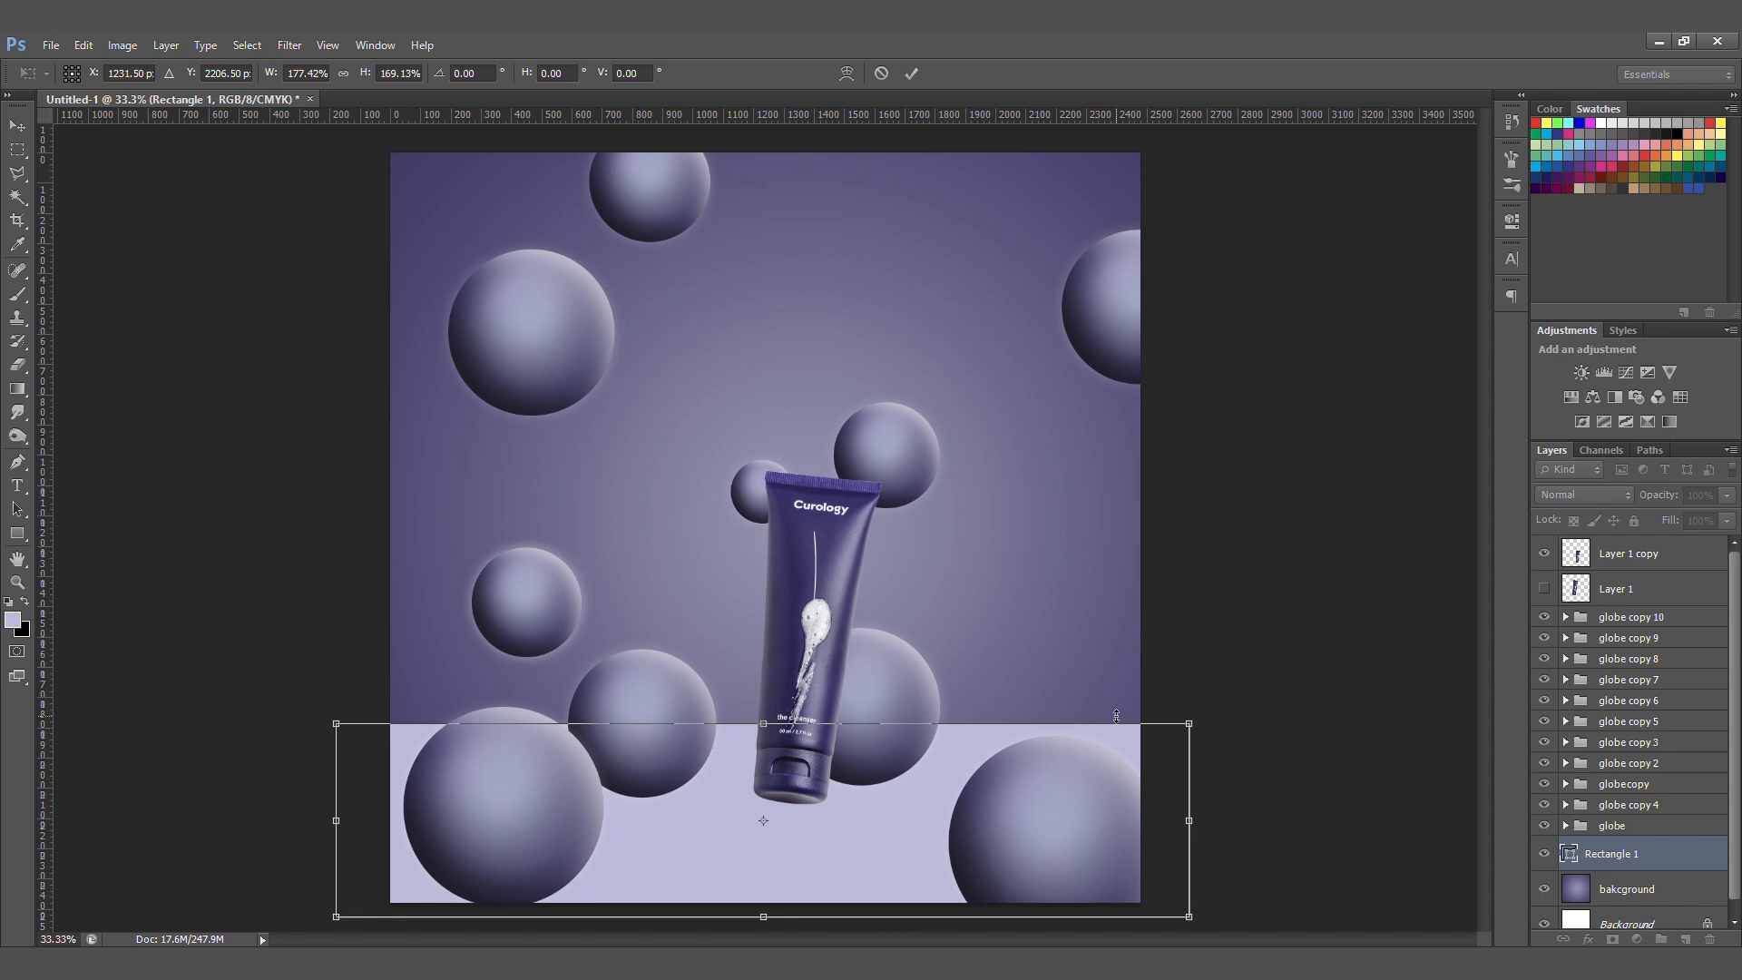
{"action": "key", "text": "Return"}
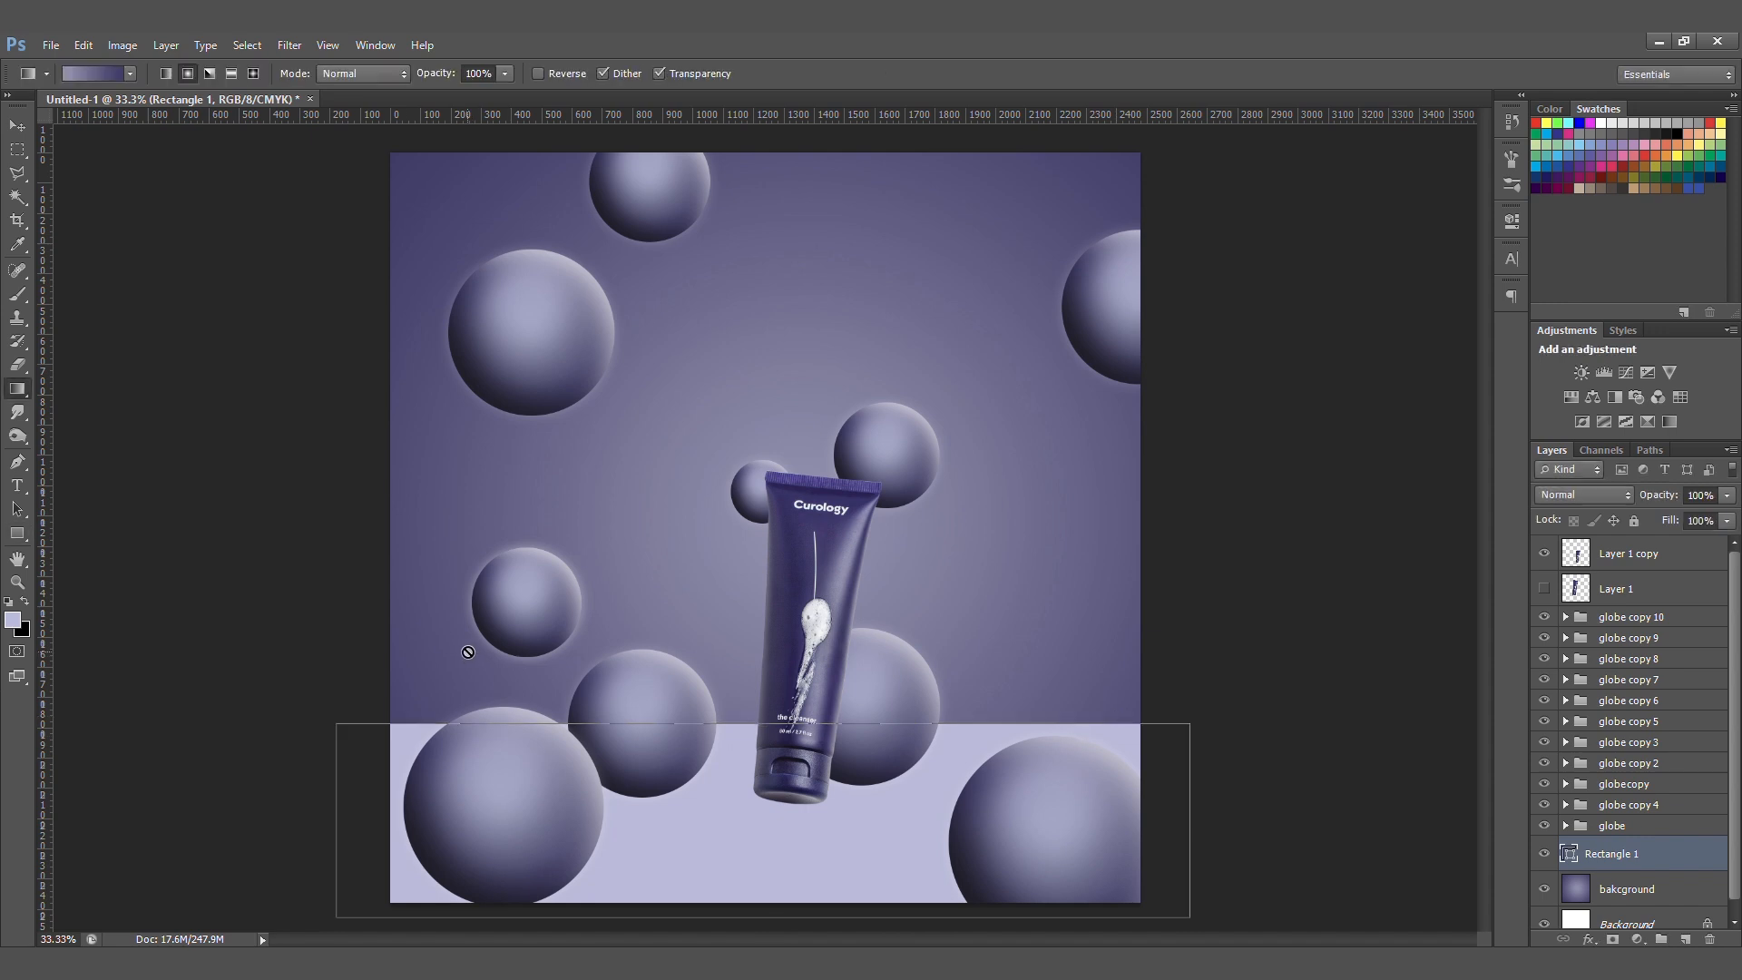
- Fill the rectangle with a linear gradient from light lavender to the tube's dark purple, #251c54
{"action": "left_click", "coordinate": [166, 73]}
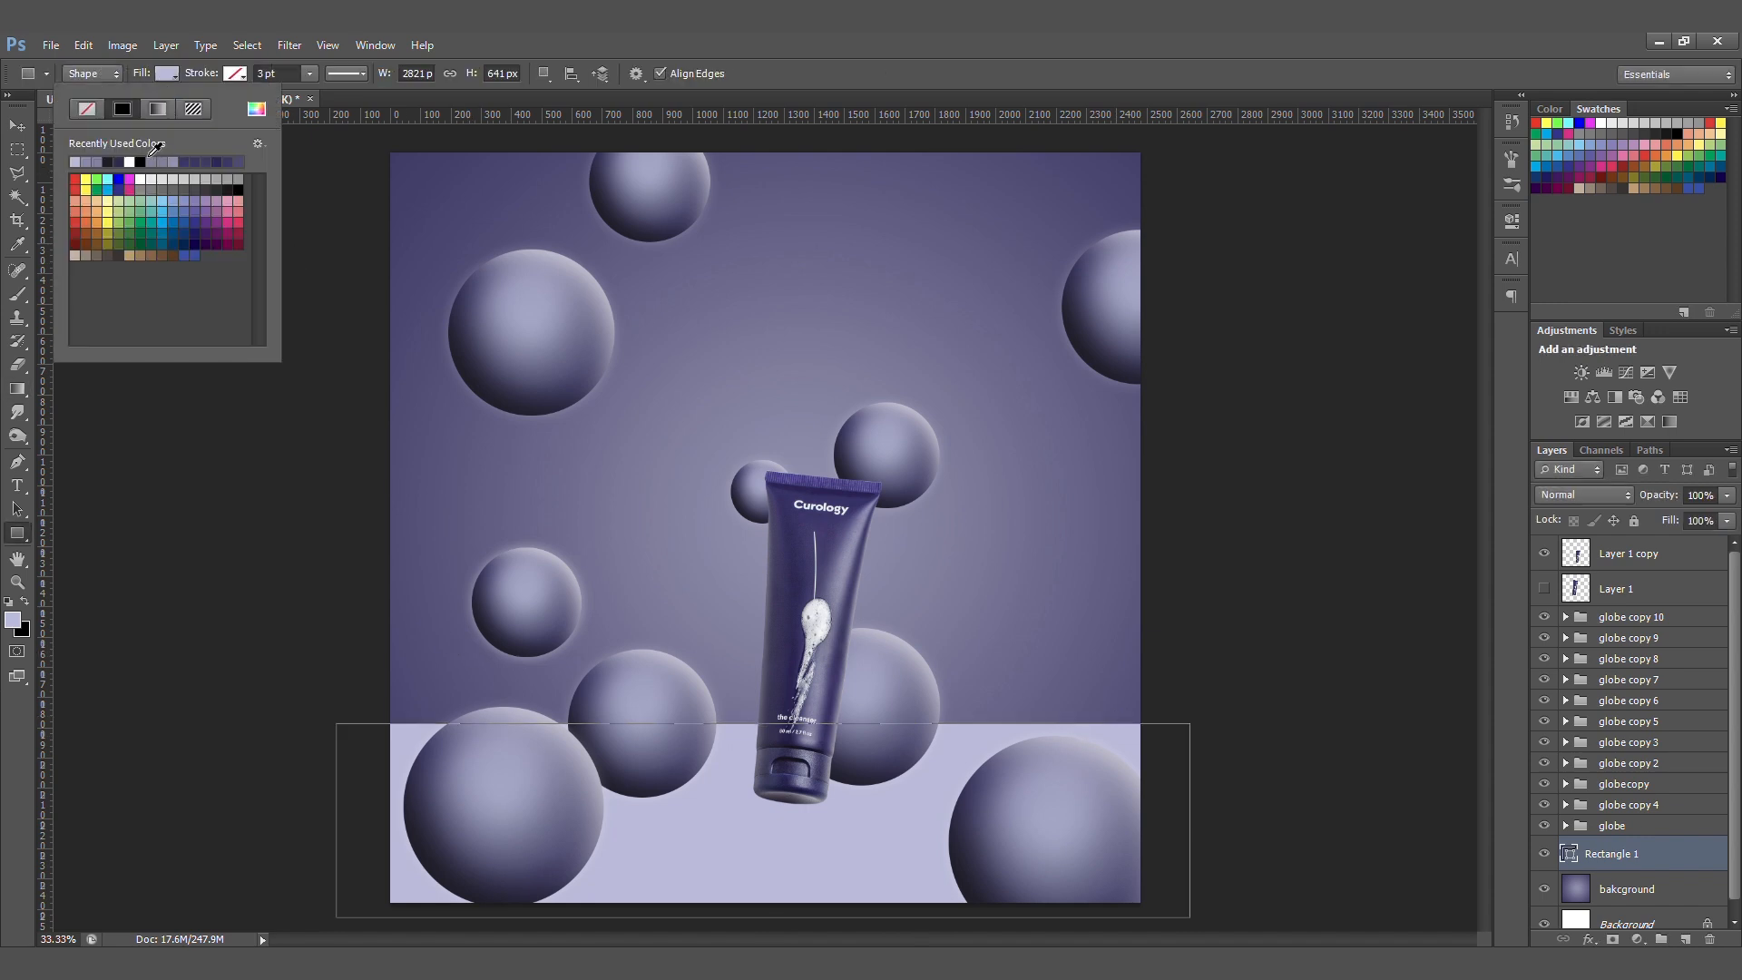
{"action": "left_click", "coordinate": [158, 109]}
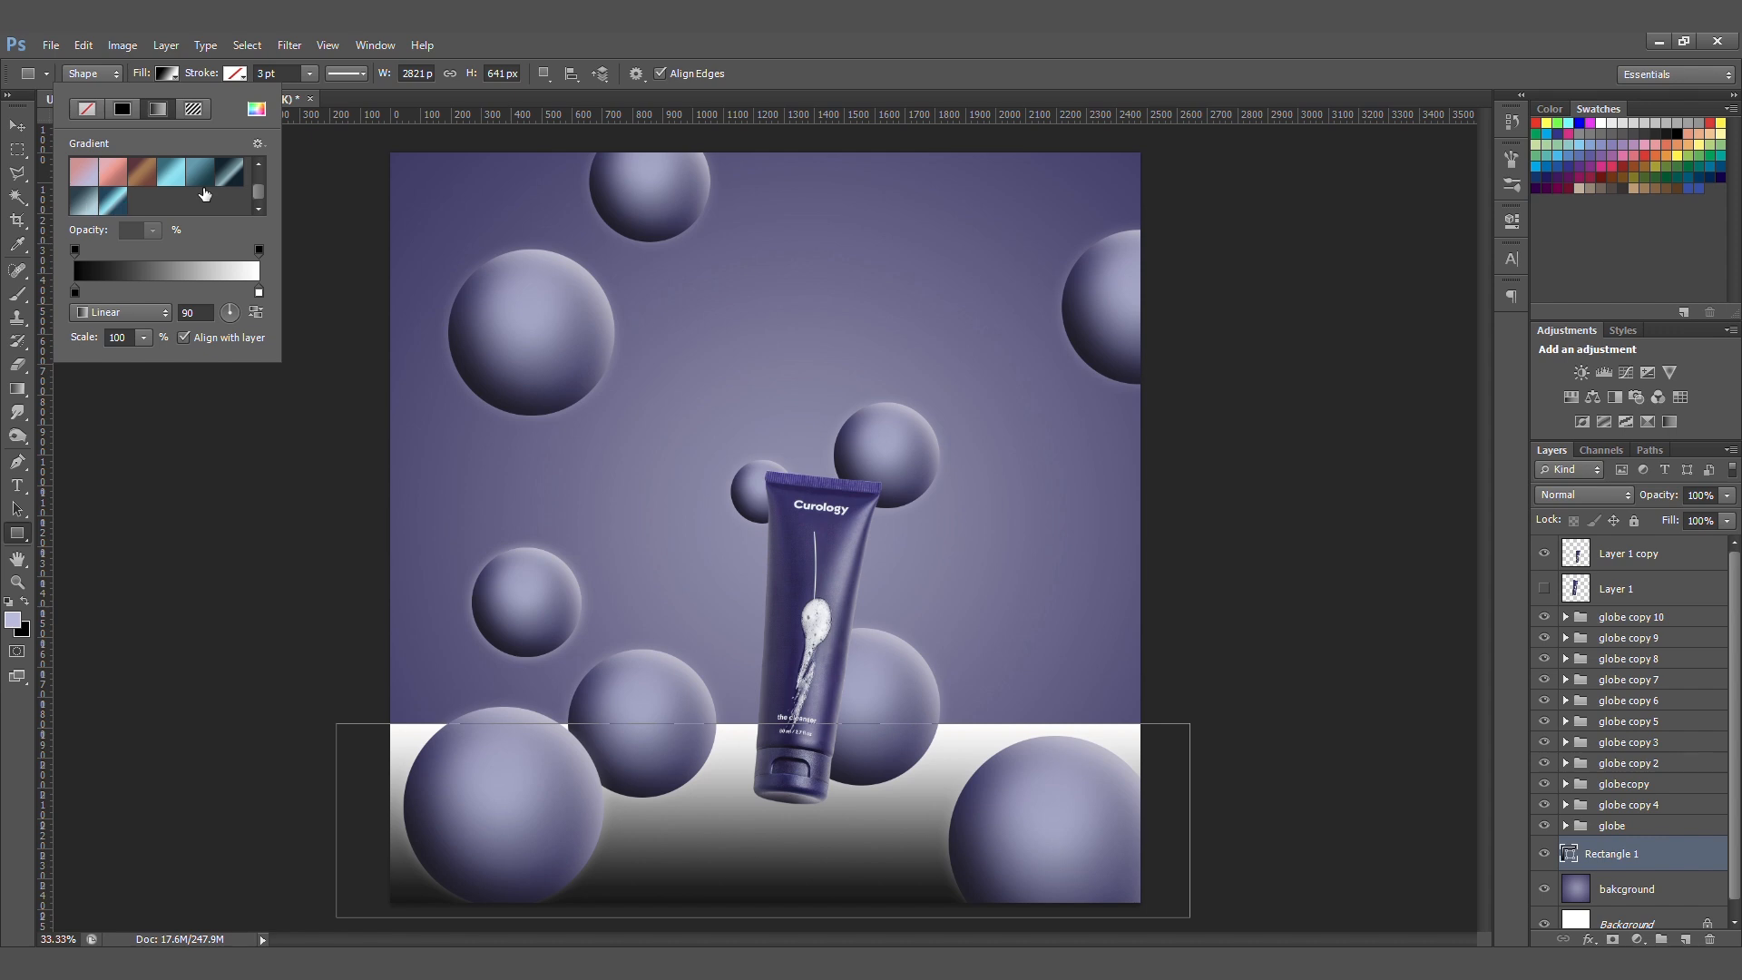
{"action": "left_click", "coordinate": [80, 175]}
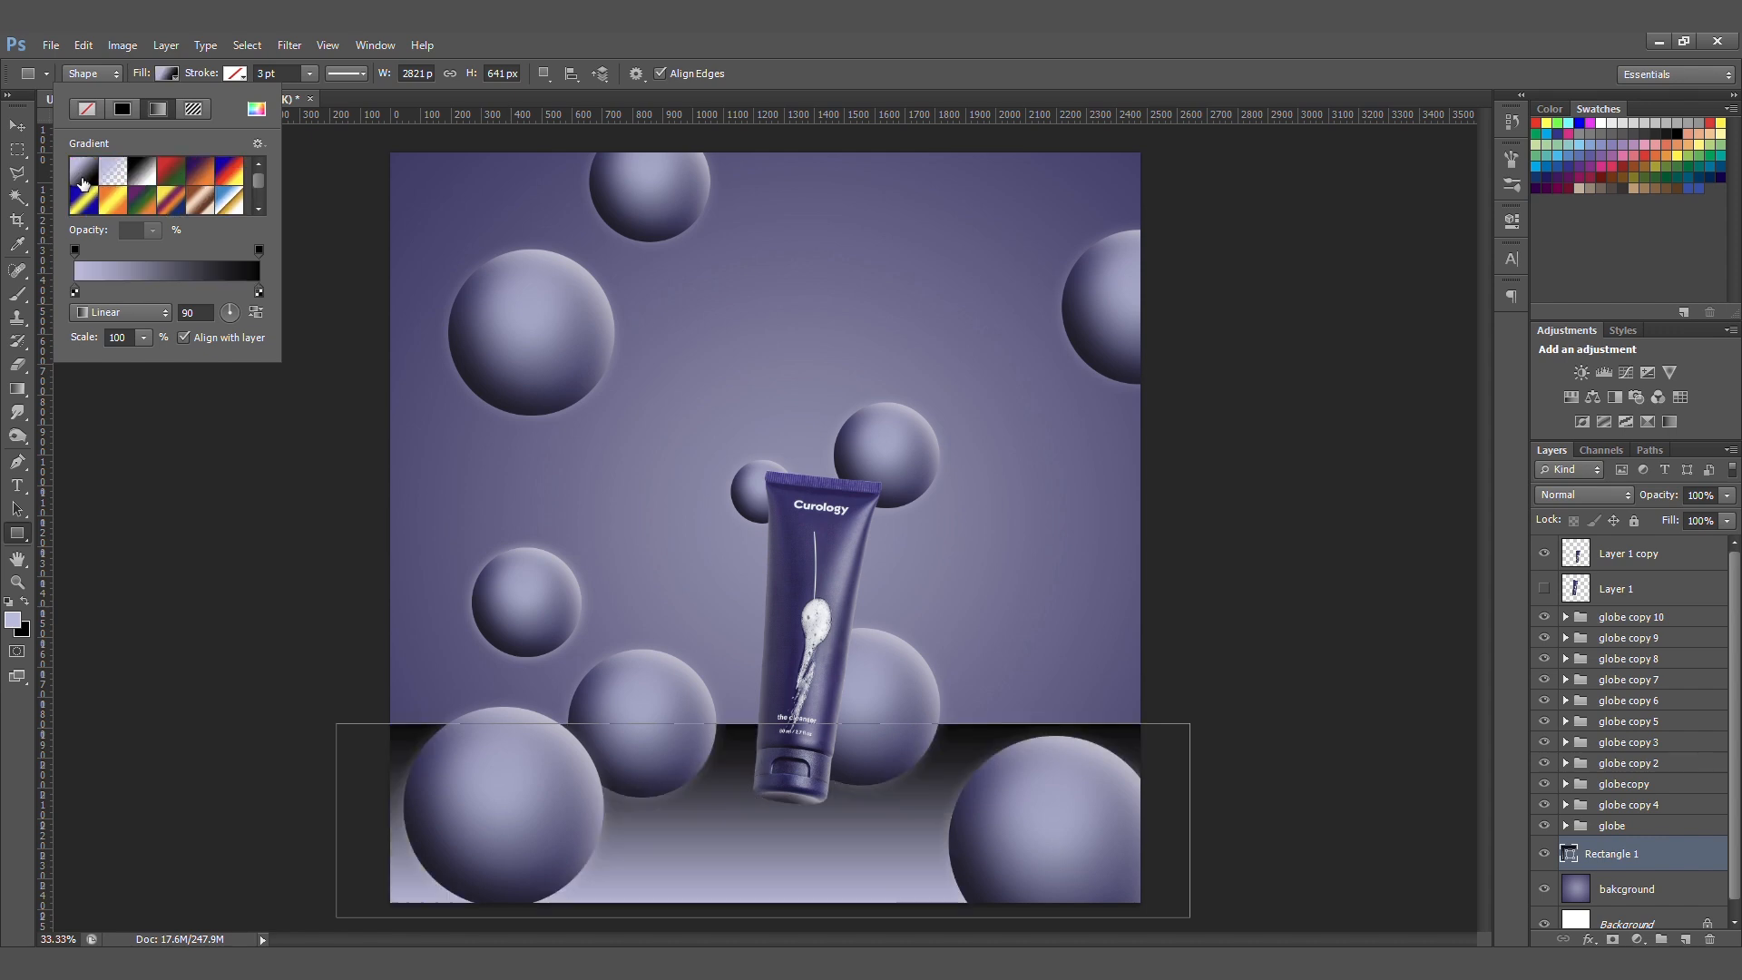
{"action": "double_click", "coordinate": [259, 291]}
{"action": "left_click", "coordinate": [793, 677]}
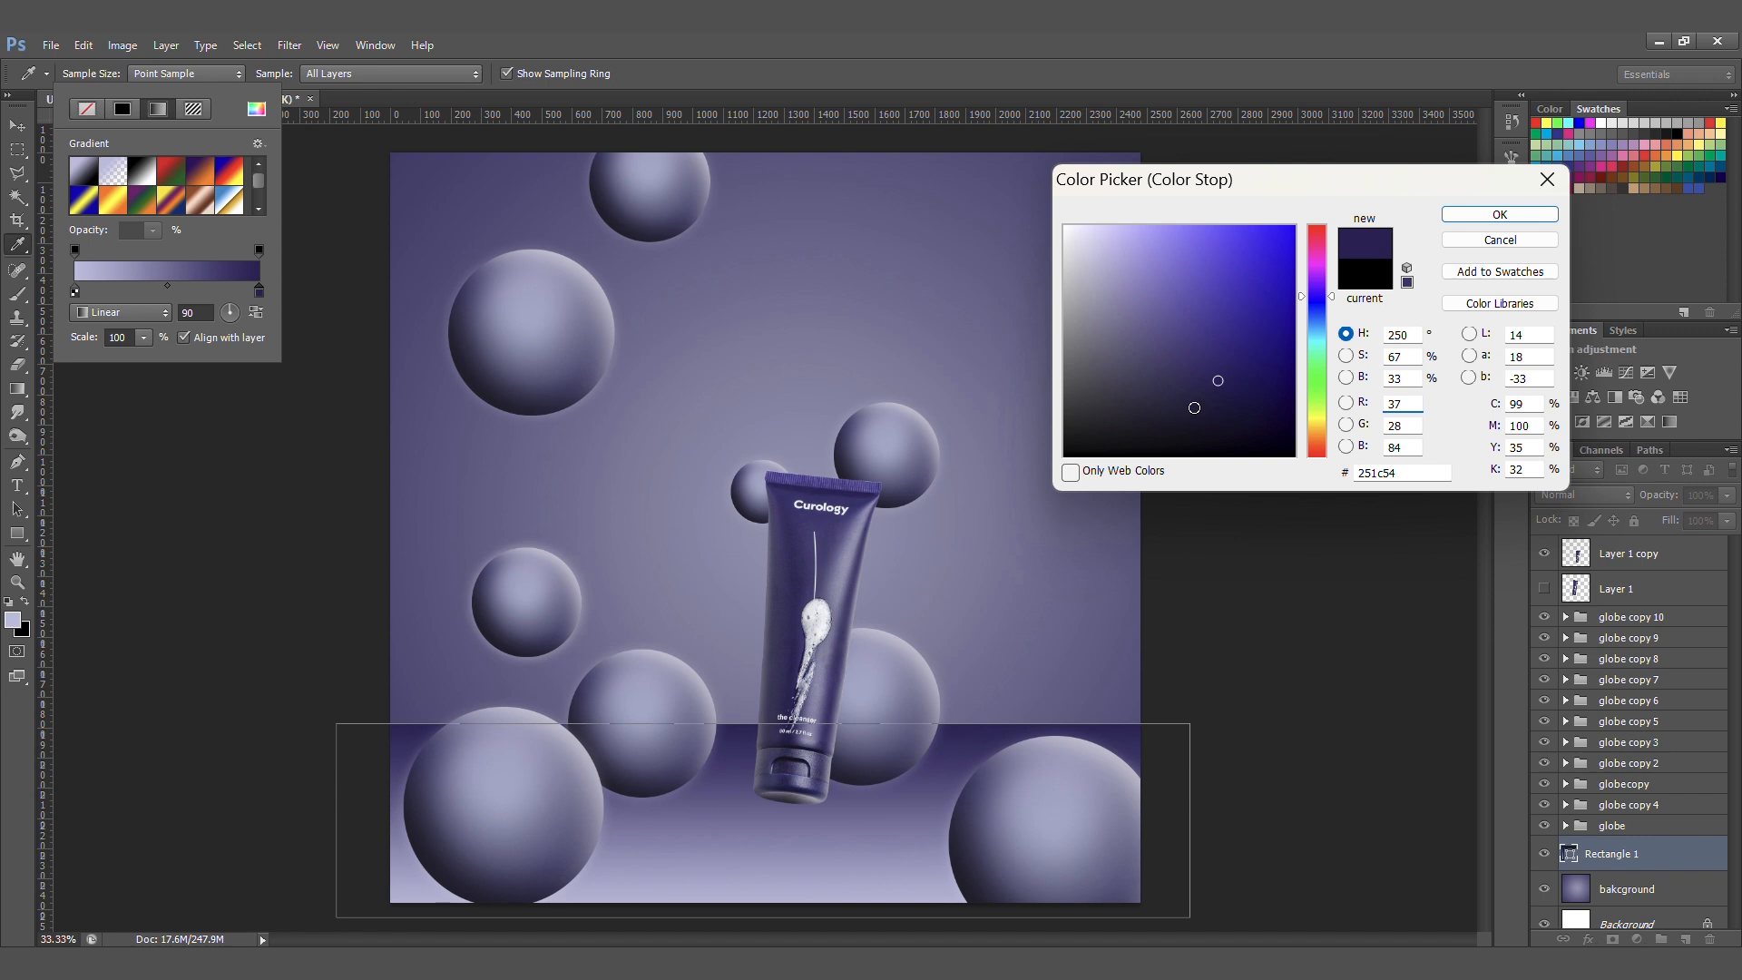
{"action": "left_click", "coordinate": [1497, 216]}
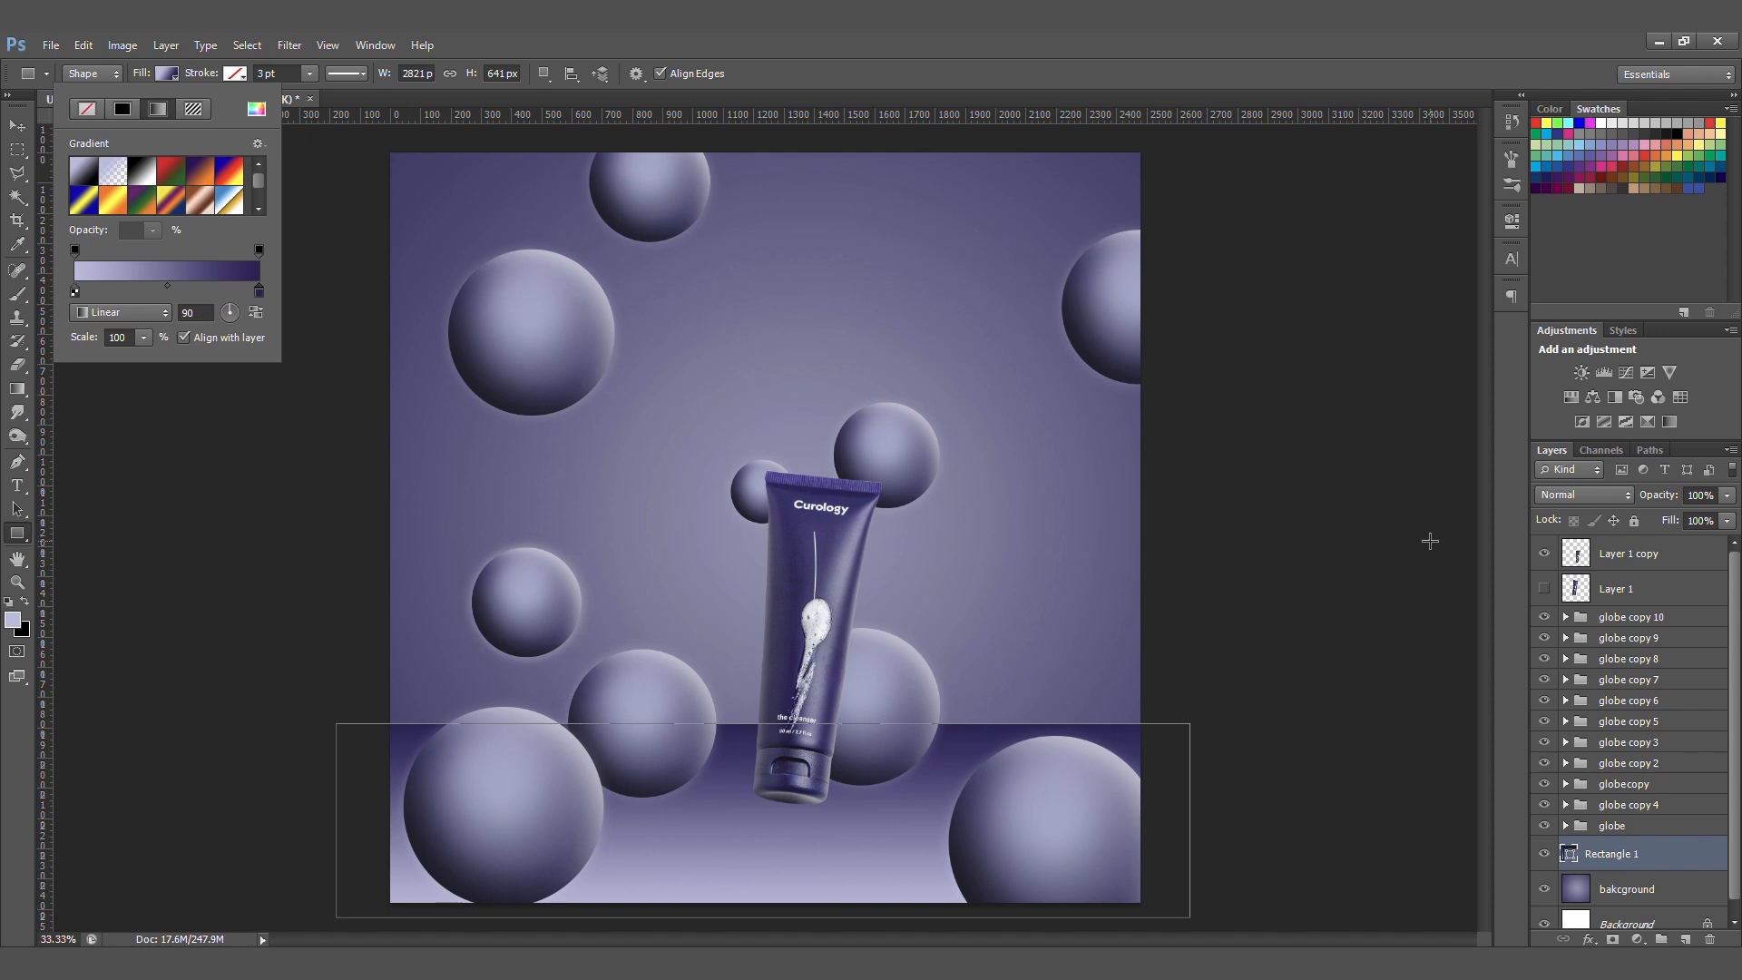
- Shift the rectangle gradient's midpoint toward the dark end and recolor the dark stop to #4d4672
{"action": "left_click_drag", "start_coordinate": [167, 286], "coordinate": [216, 286]}
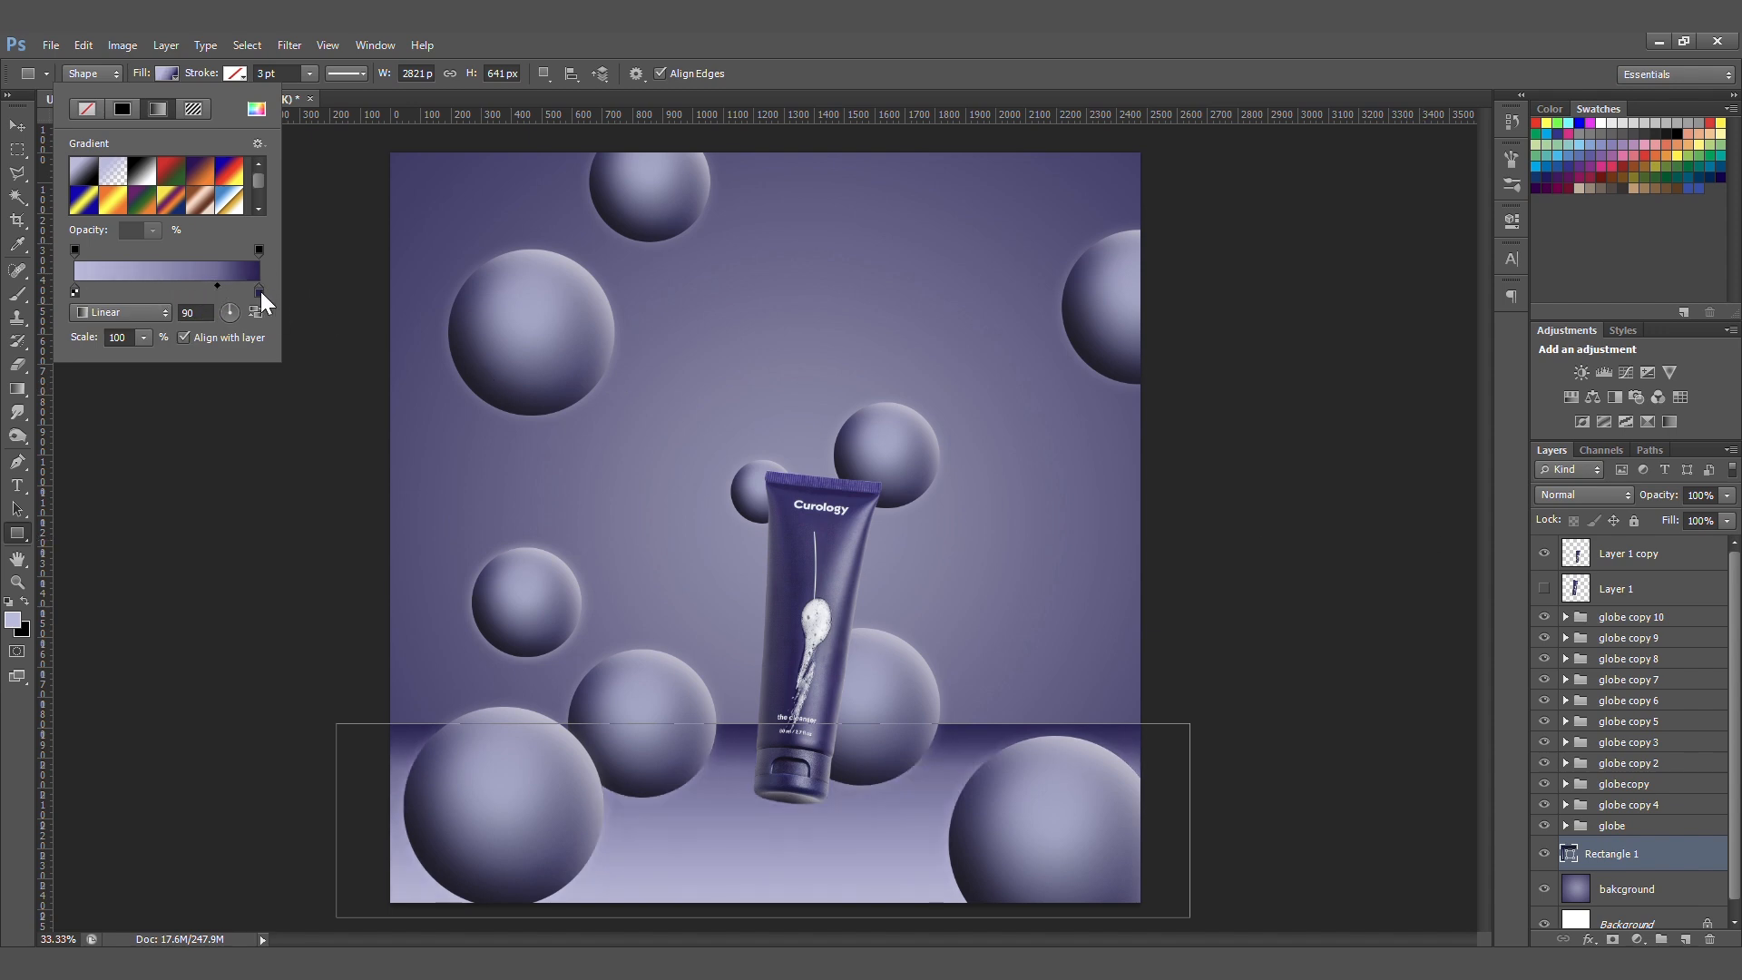
{"action": "double_click", "coordinate": [261, 292]}
{"action": "left_click", "coordinate": [1133, 305]}
{"action": "left_click_drag", "start_coordinate": [1133, 306], "coordinate": [1152, 353]}
{"action": "left_click", "coordinate": [1500, 214]}
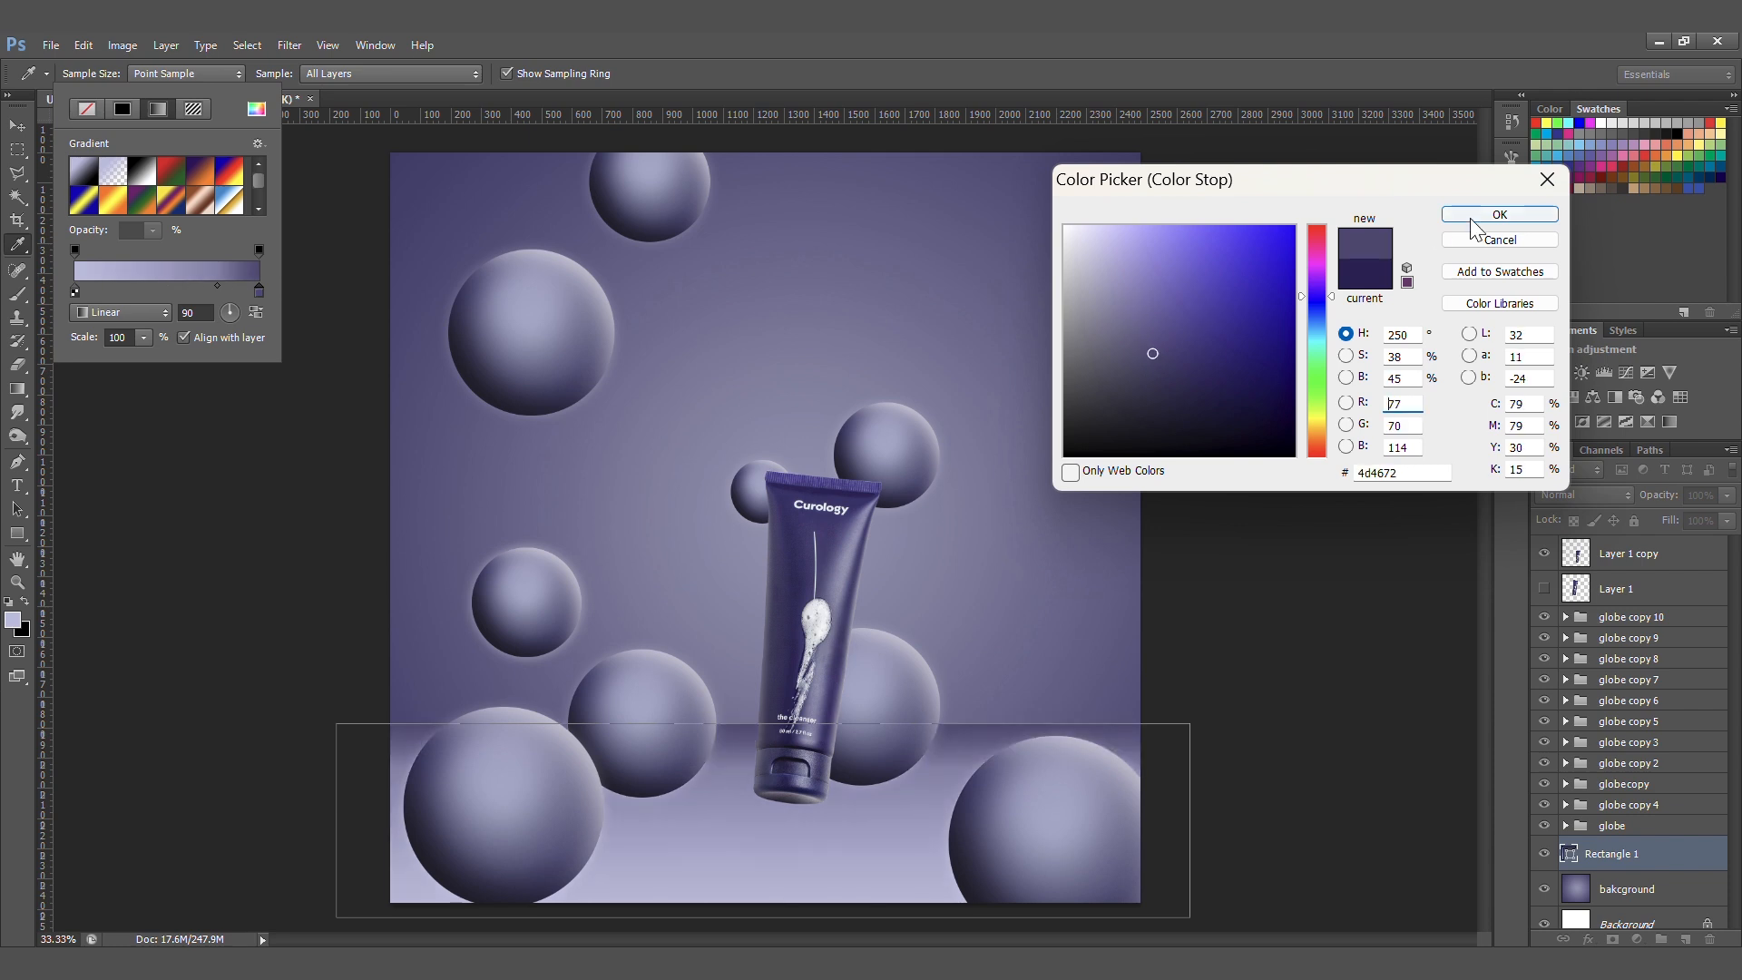
- Add a stroke layer style to Rectangle 1 in lavender #b4b5d7 sampled from the rectangle
{"action": "left_click", "coordinate": [1688, 854]}
{"action": "double_click", "coordinate": [1688, 854]}
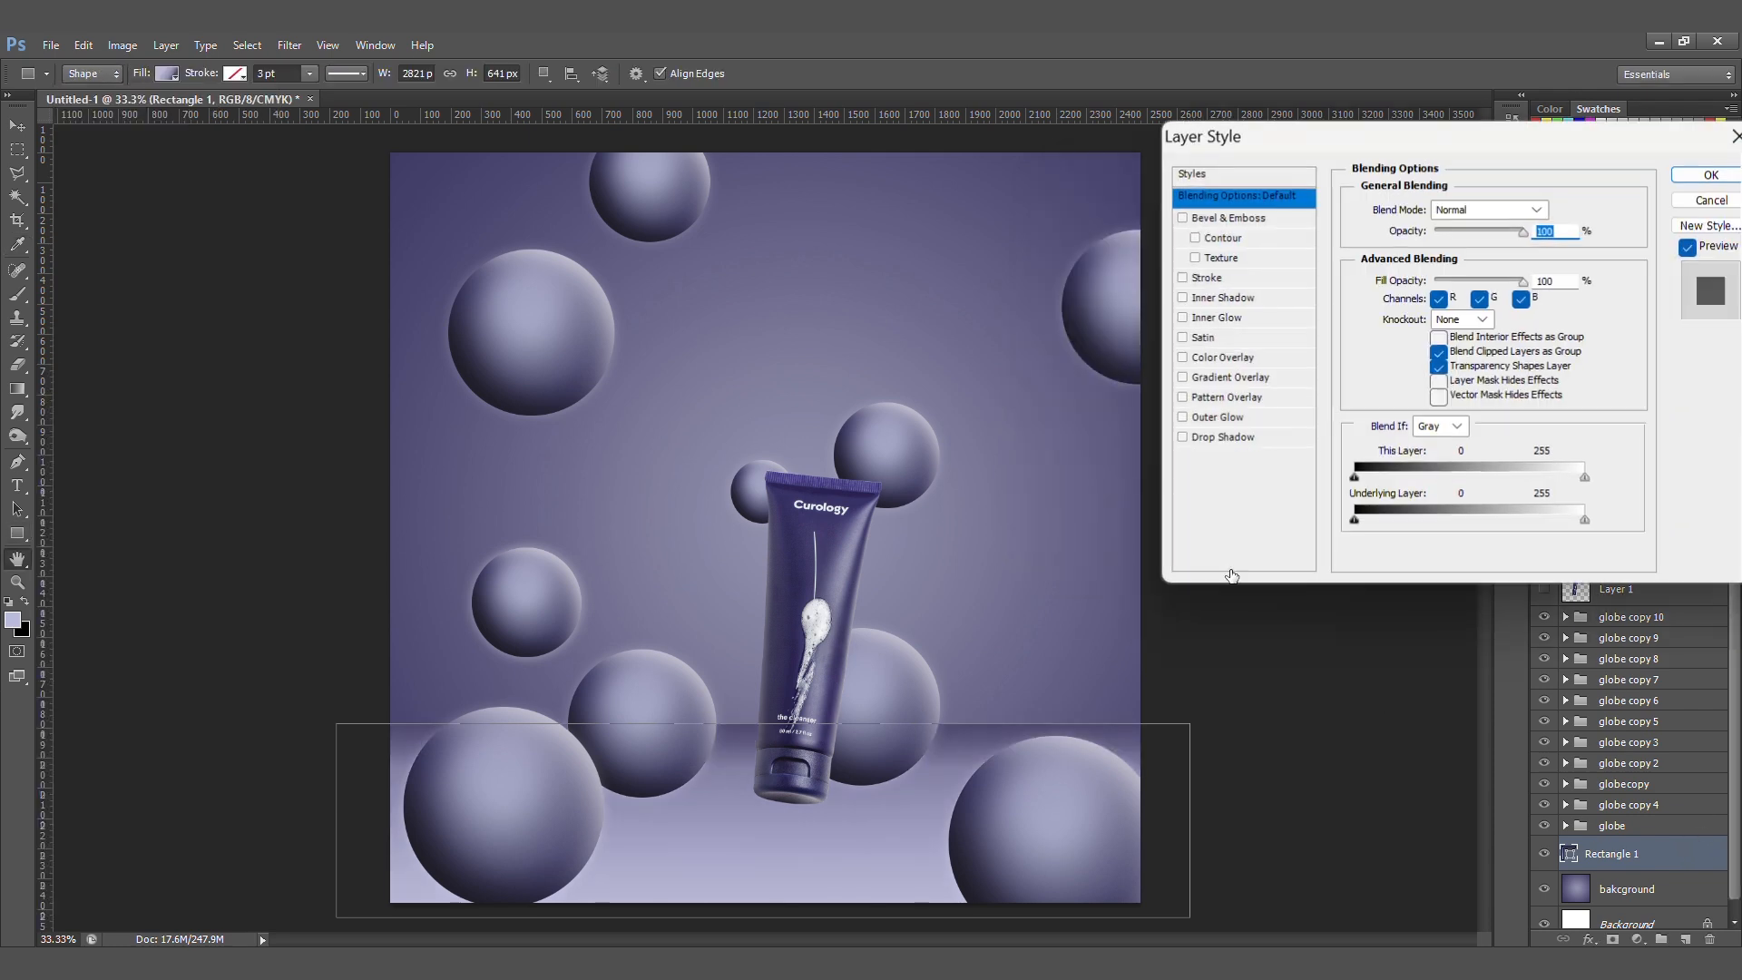
{"action": "left_click", "coordinate": [1233, 281]}
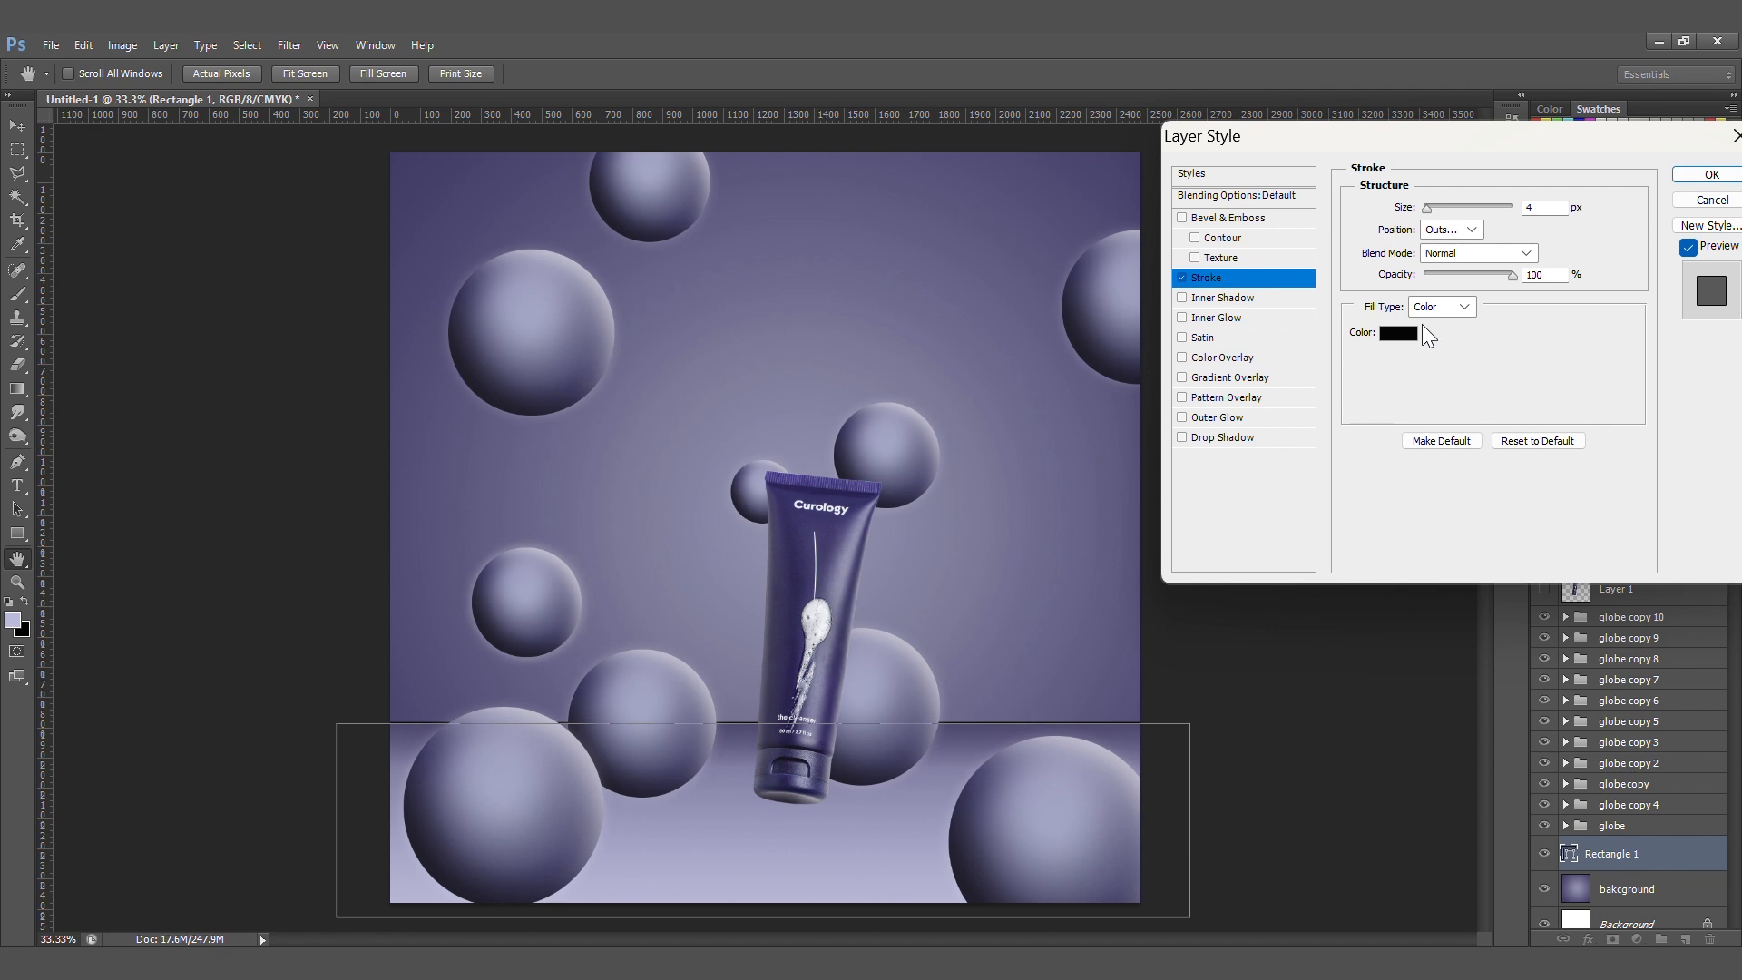
{"action": "left_click", "coordinate": [1398, 332]}
{"action": "left_click", "coordinate": [820, 903]}
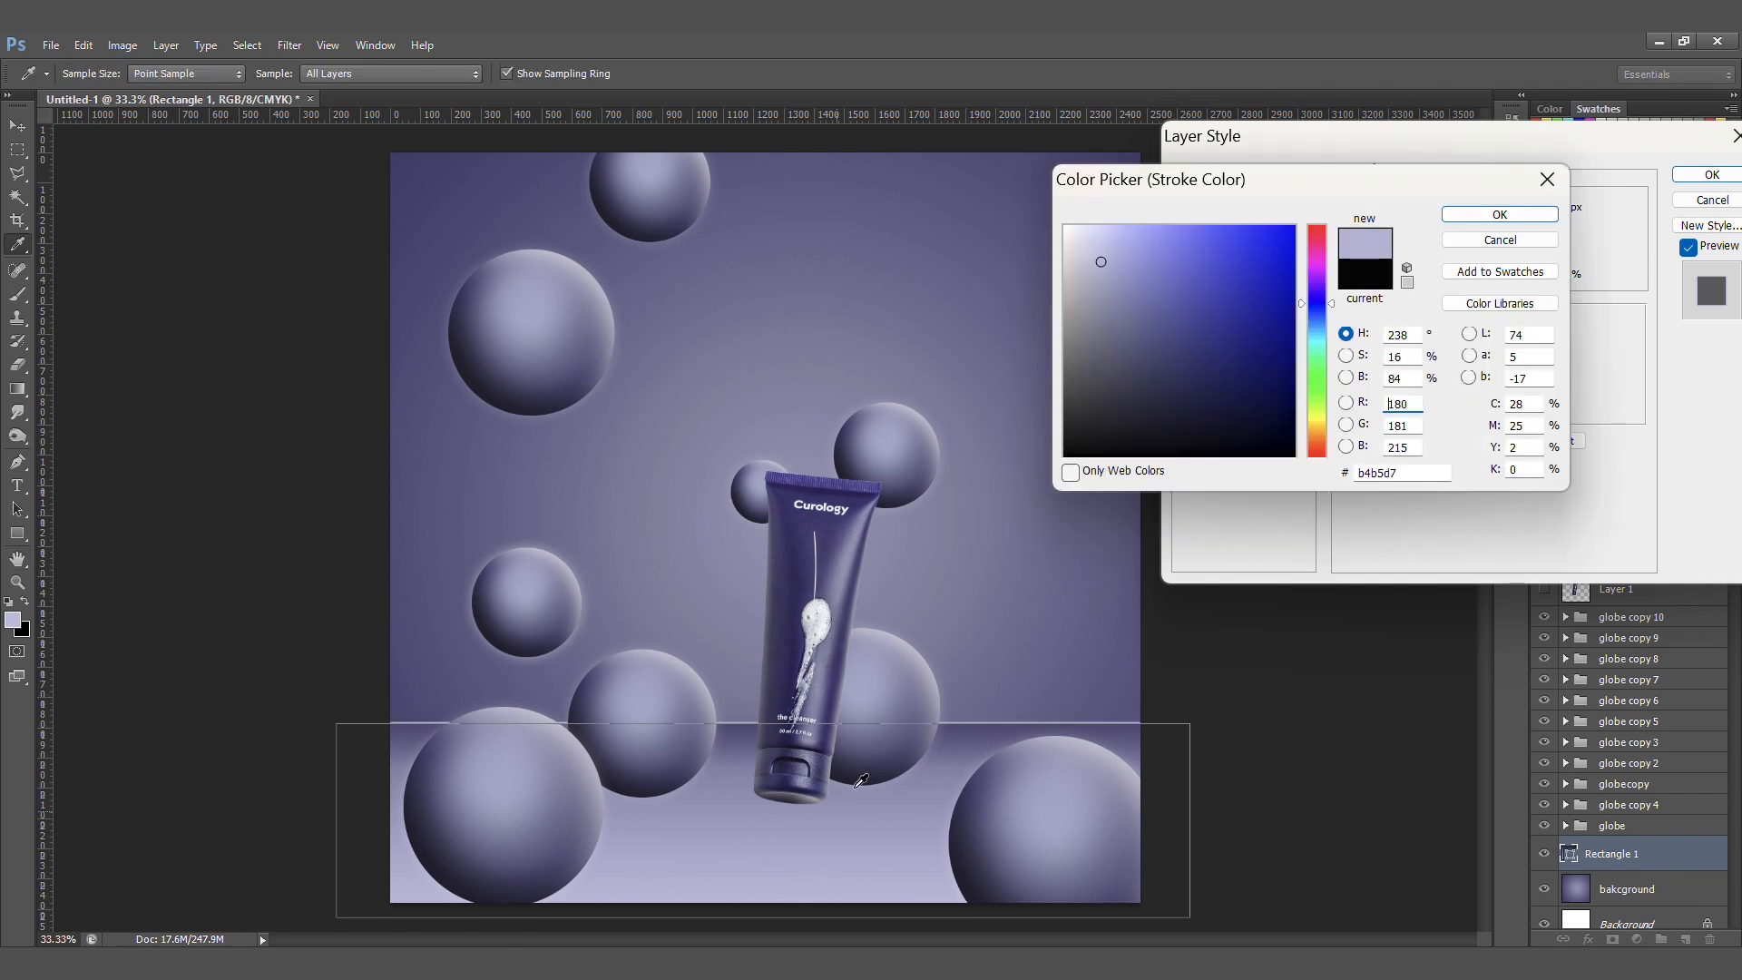
{"action": "left_click", "coordinate": [1499, 214]}
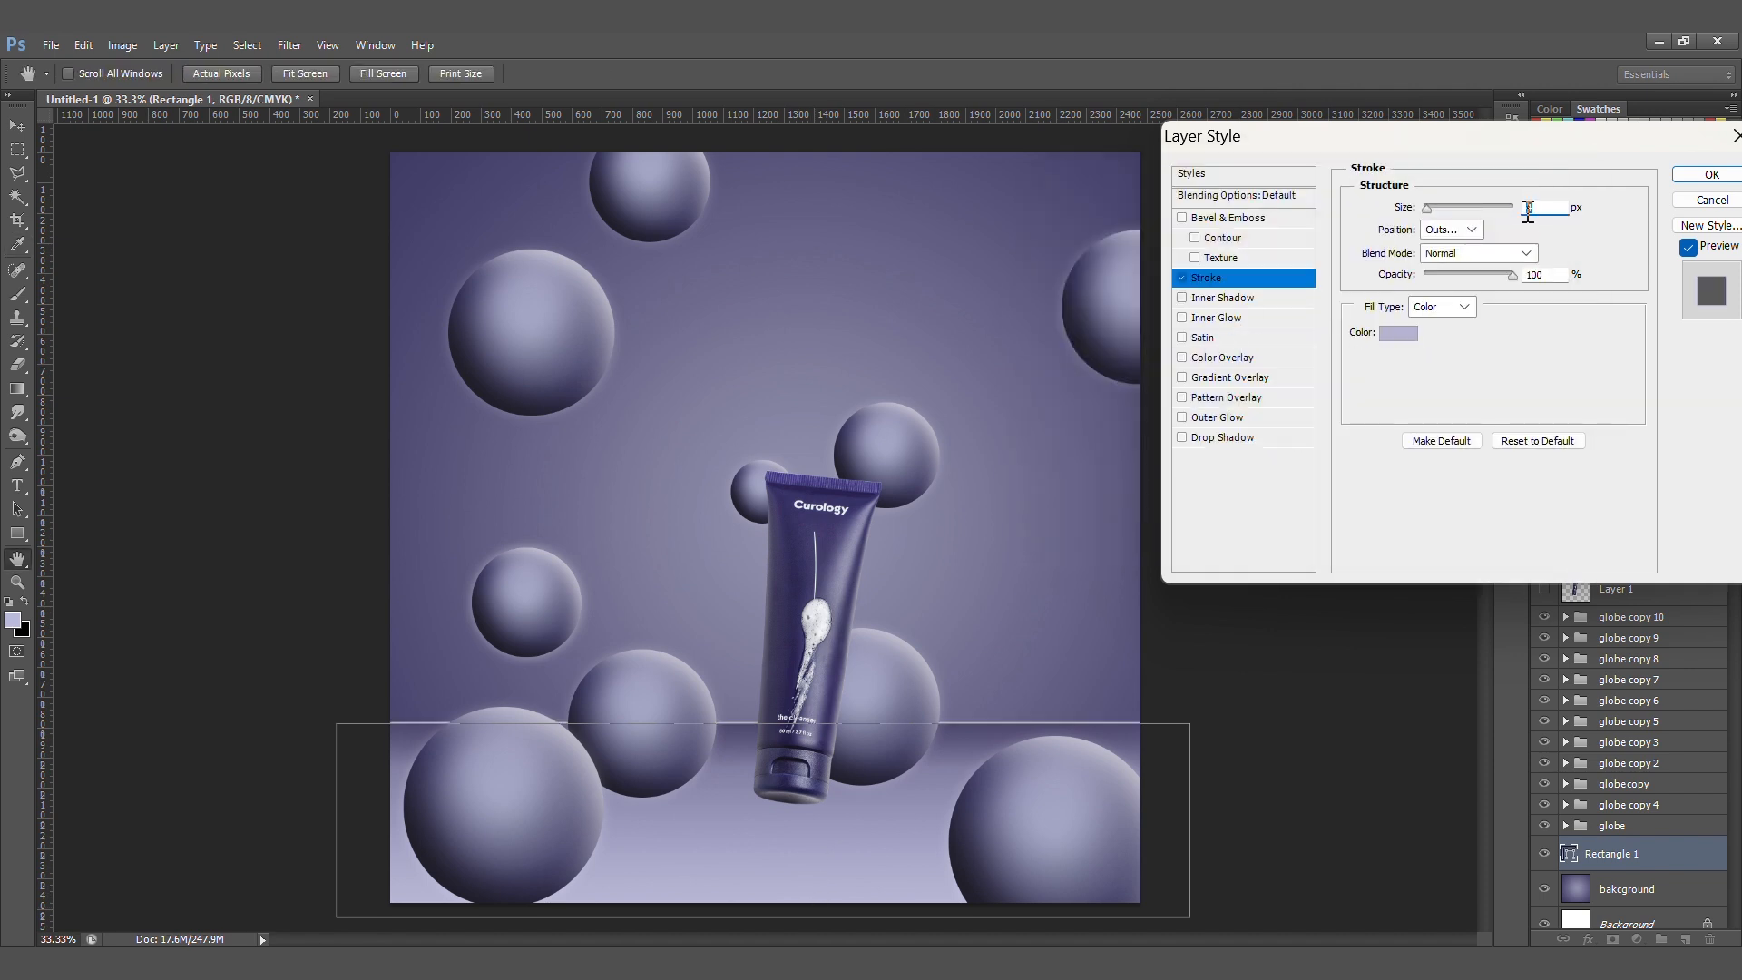
- Add an outer glow to Rectangle 1 in lavender sampled from the floor, with 68 px size and 30% opacity
{"action": "left_click", "coordinate": [1225, 419]}
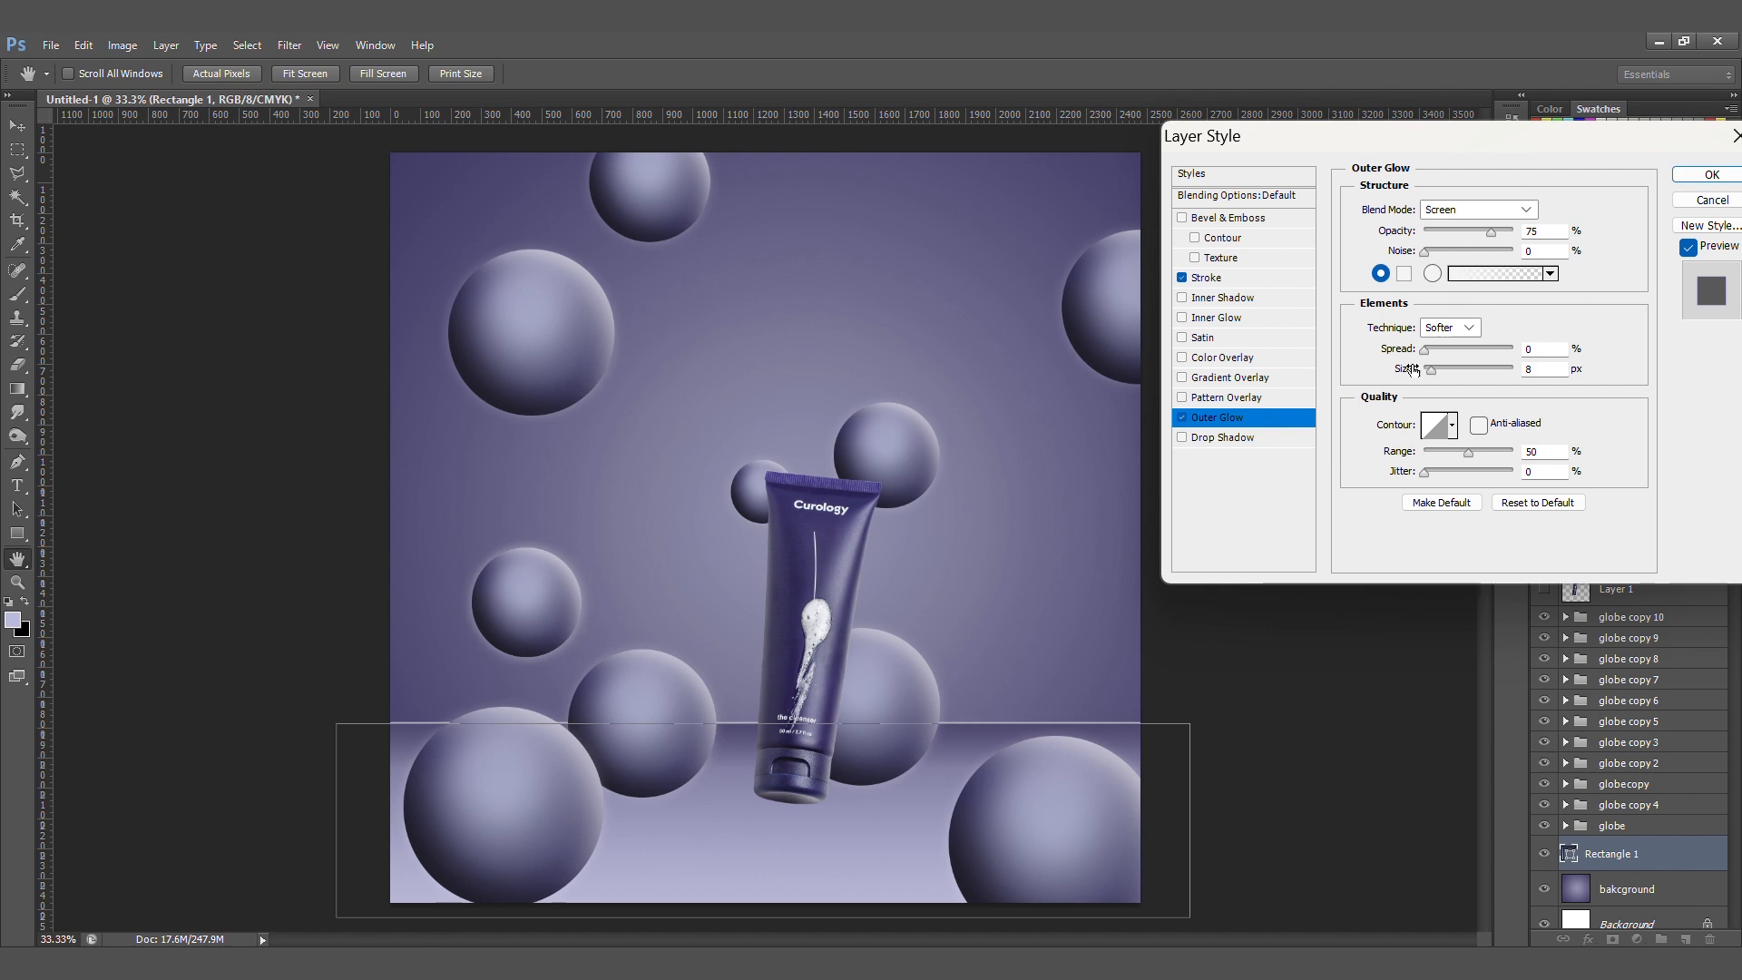
{"action": "left_click", "coordinate": [1404, 274]}
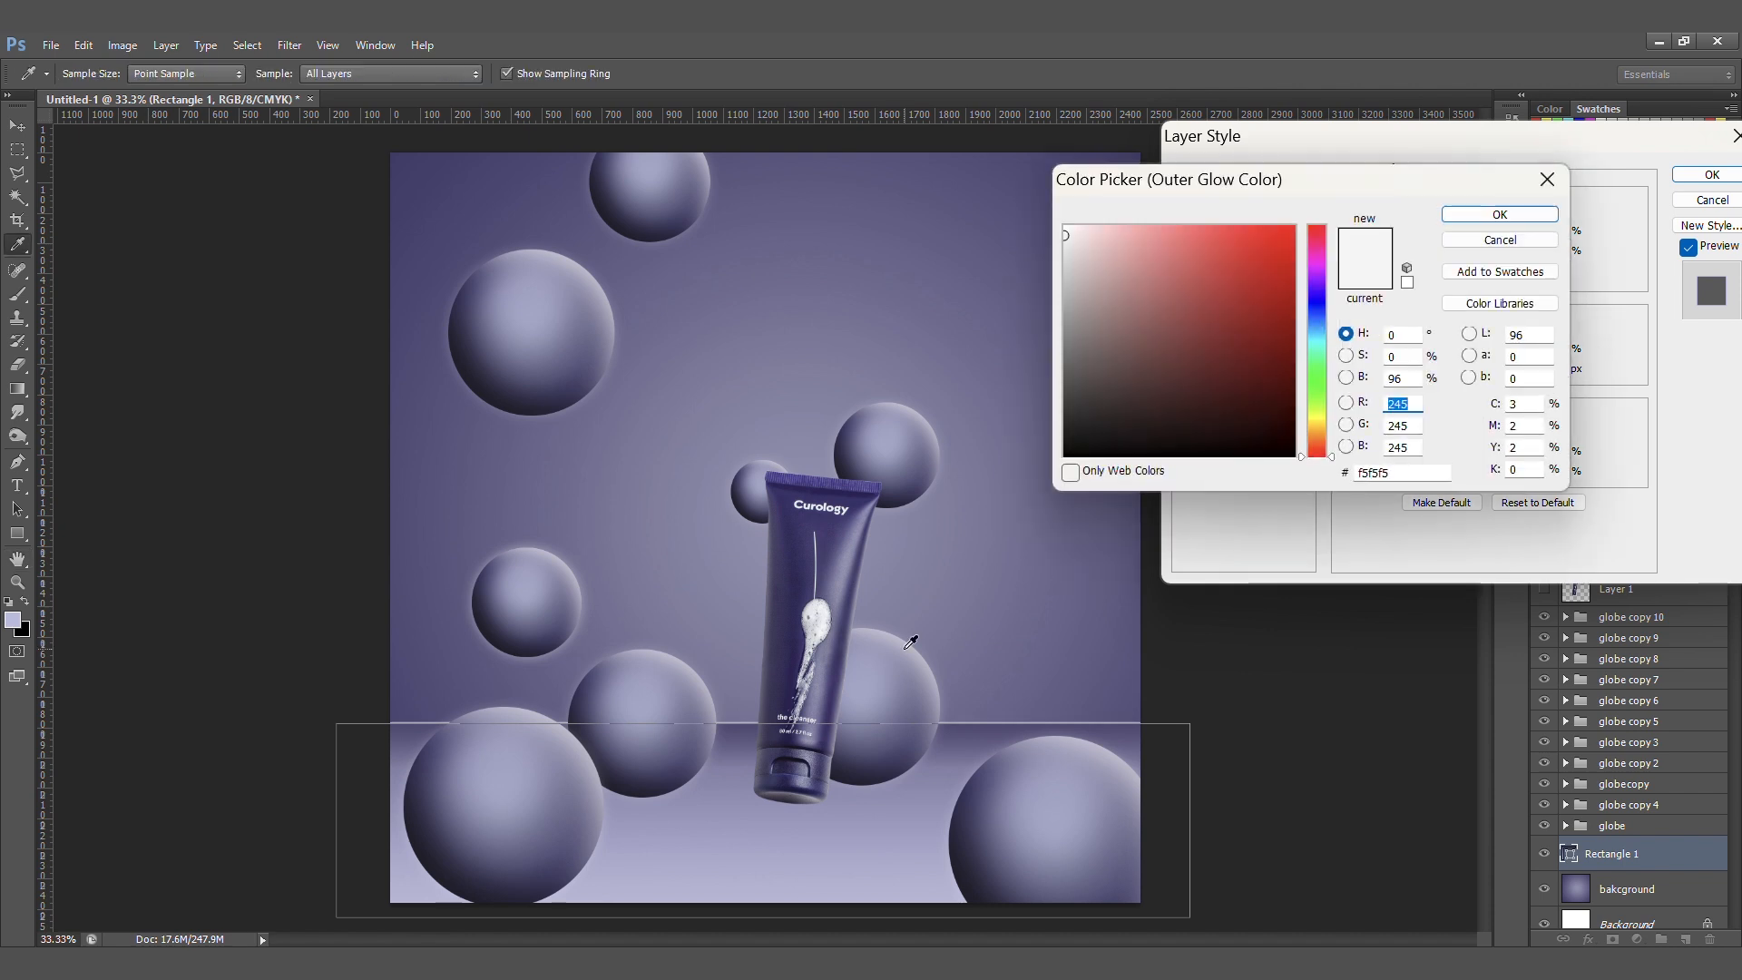
{"action": "left_click", "coordinate": [860, 848]}
{"action": "left_click", "coordinate": [1499, 214]}
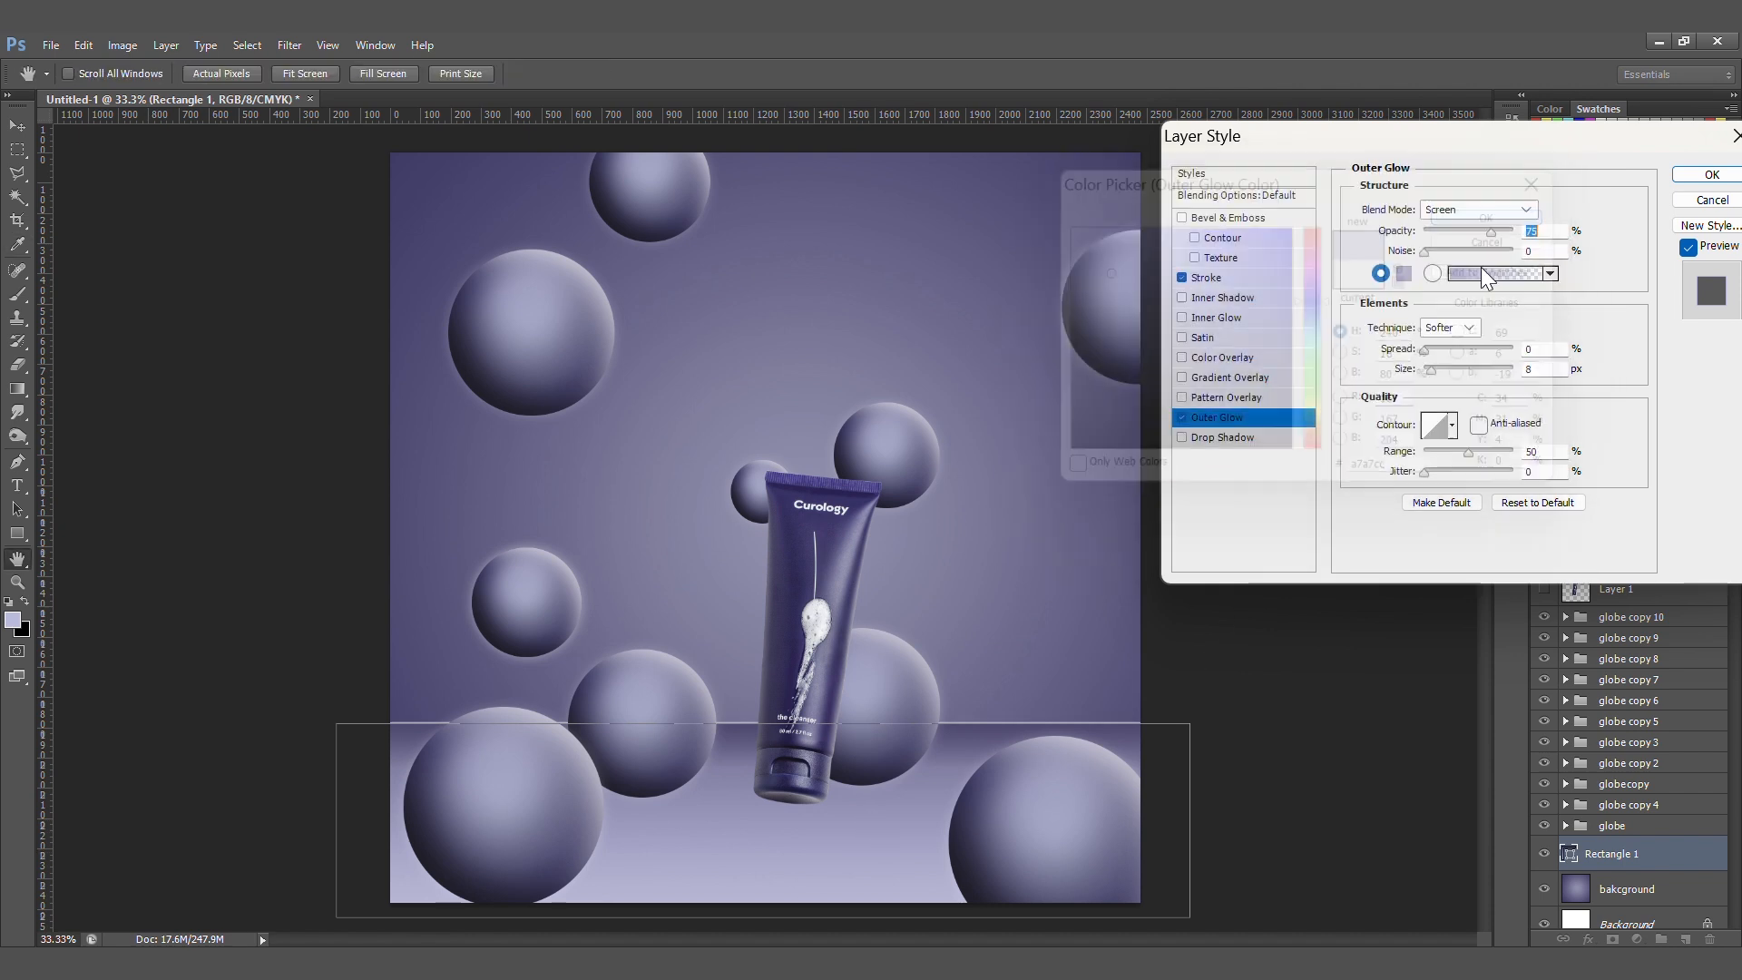
{"action": "left_click_drag", "start_coordinate": [1438, 372], "coordinate": [1452, 369]}
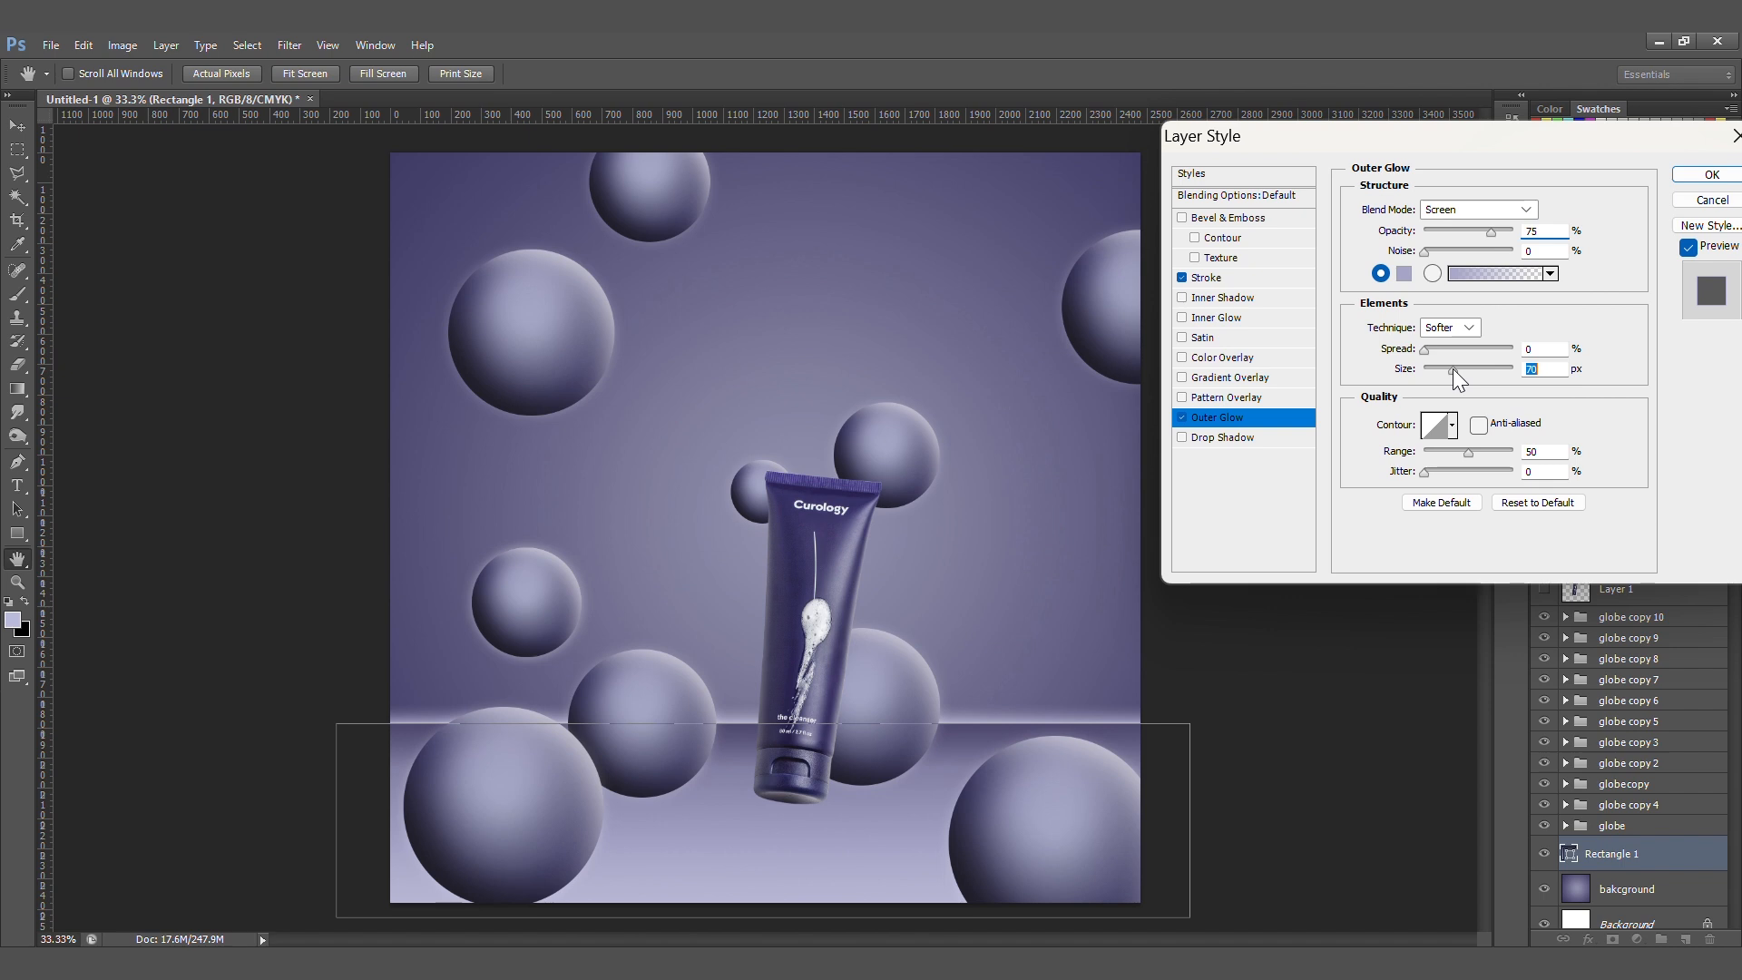
{"action": "mouse_move", "coordinate": [1485, 231]}
{"action": "left_mouse_down"}
{"action": "mouse_move", "coordinate": [1440, 227]}
{"action": "mouse_move", "coordinate": [1455, 223]}
{"action": "left_mouse_up"}
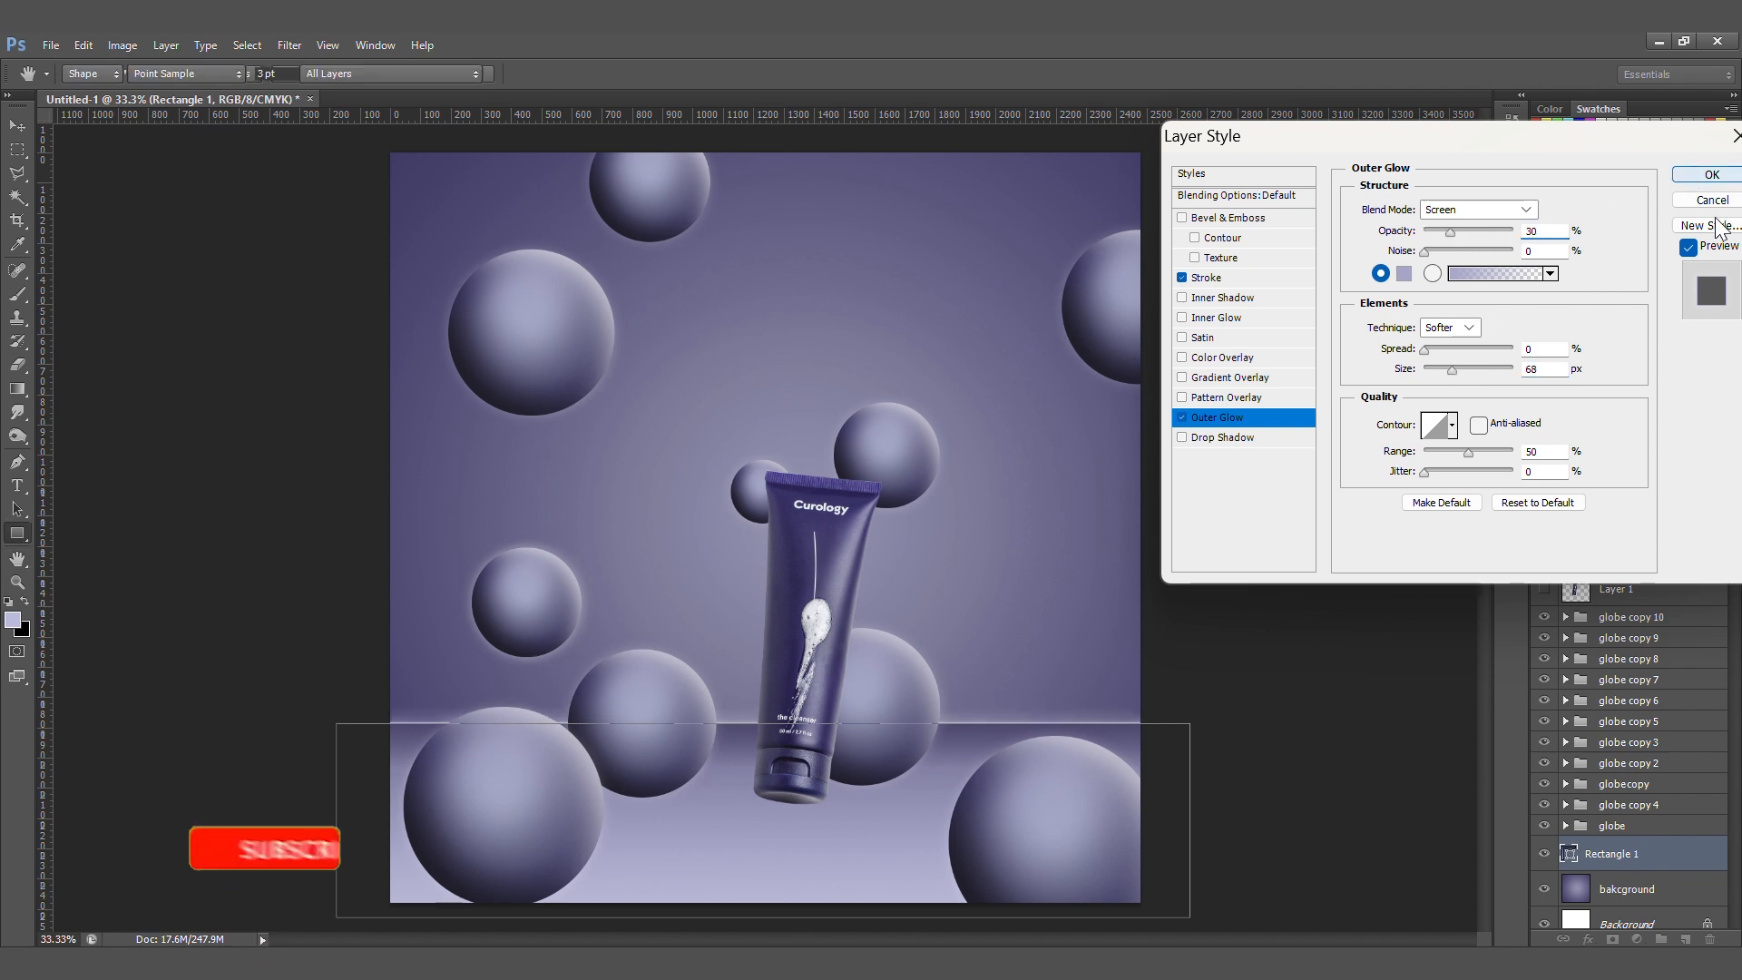
{"action": "left_click", "coordinate": [1704, 175]}
- Shift Rectangle 1's gradient midpoint toward the light stop and collapse its list of layer effects
{"action": "left_click", "coordinate": [1634, 589]}
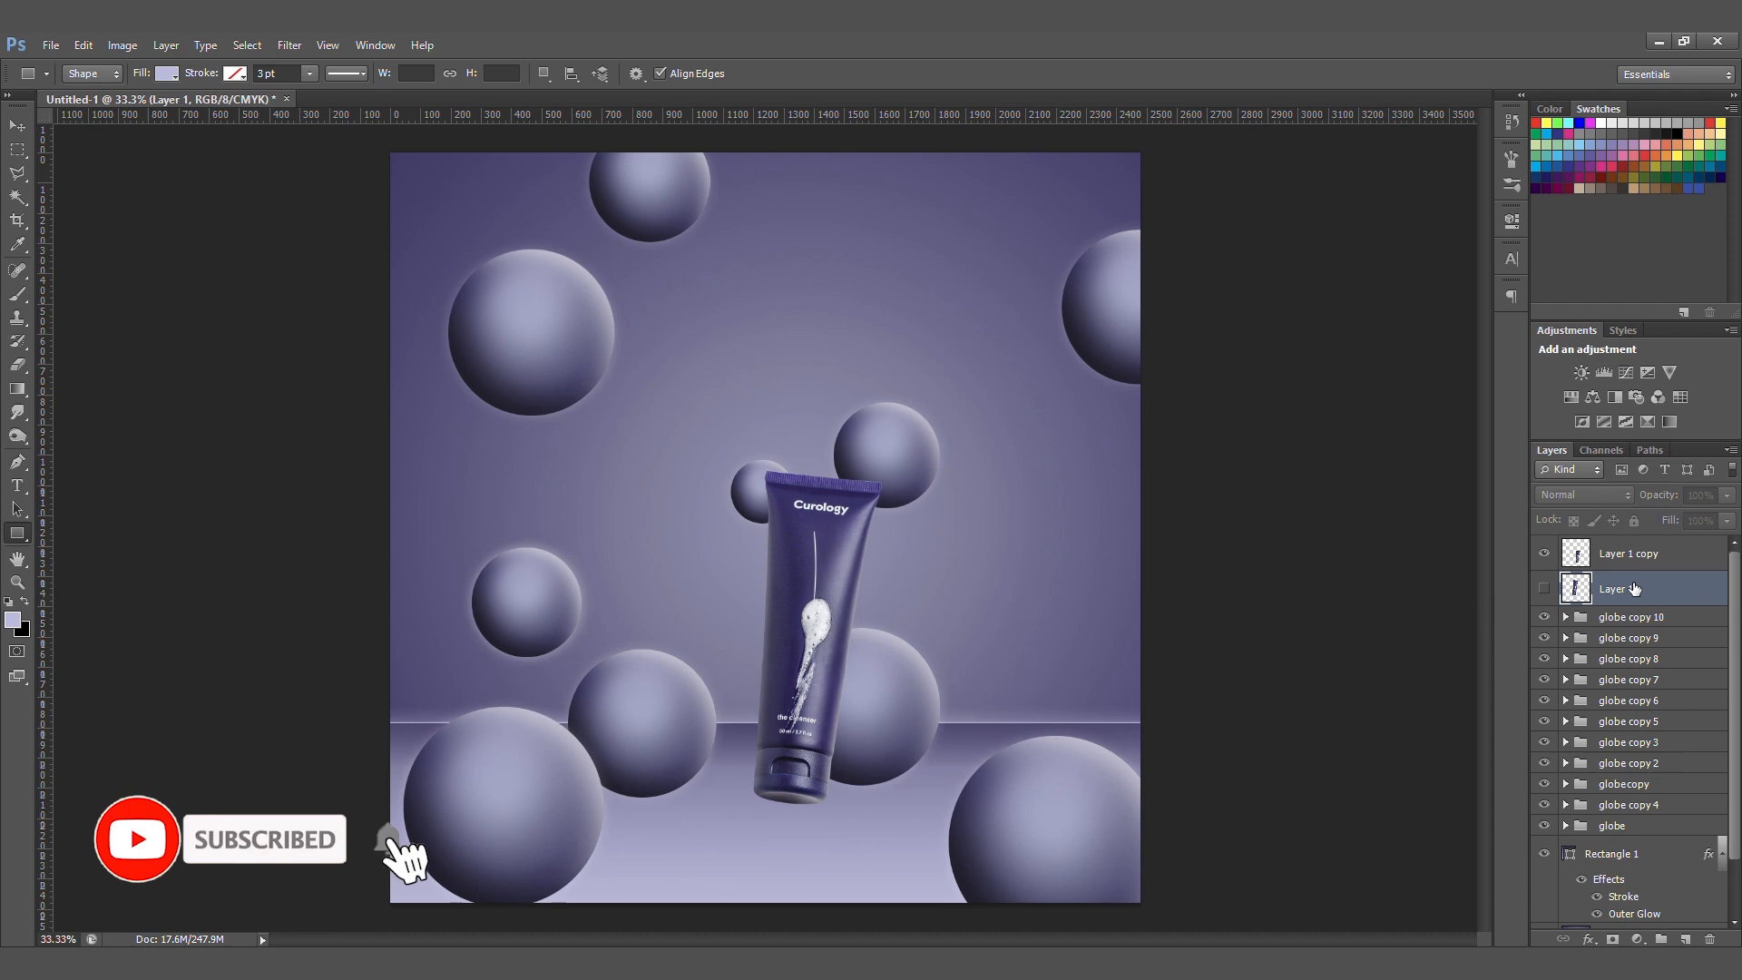
{"action": "key", "text": "ctrl+minus"}
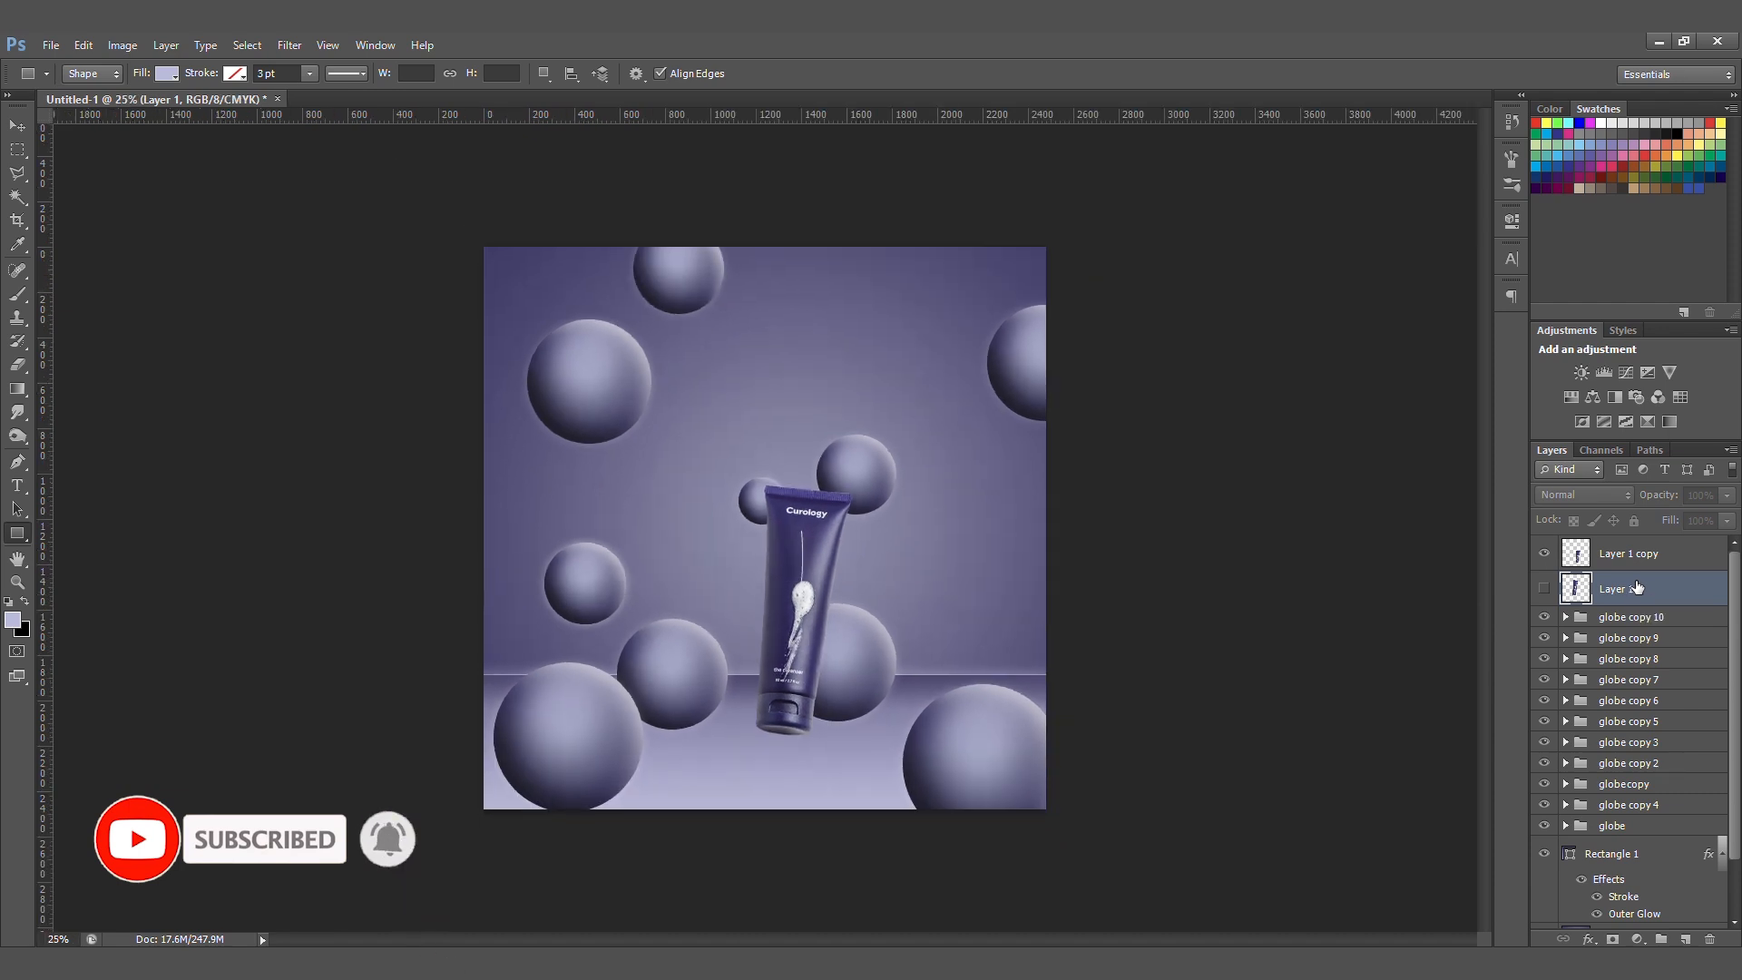
{"action": "key", "text": "v"}
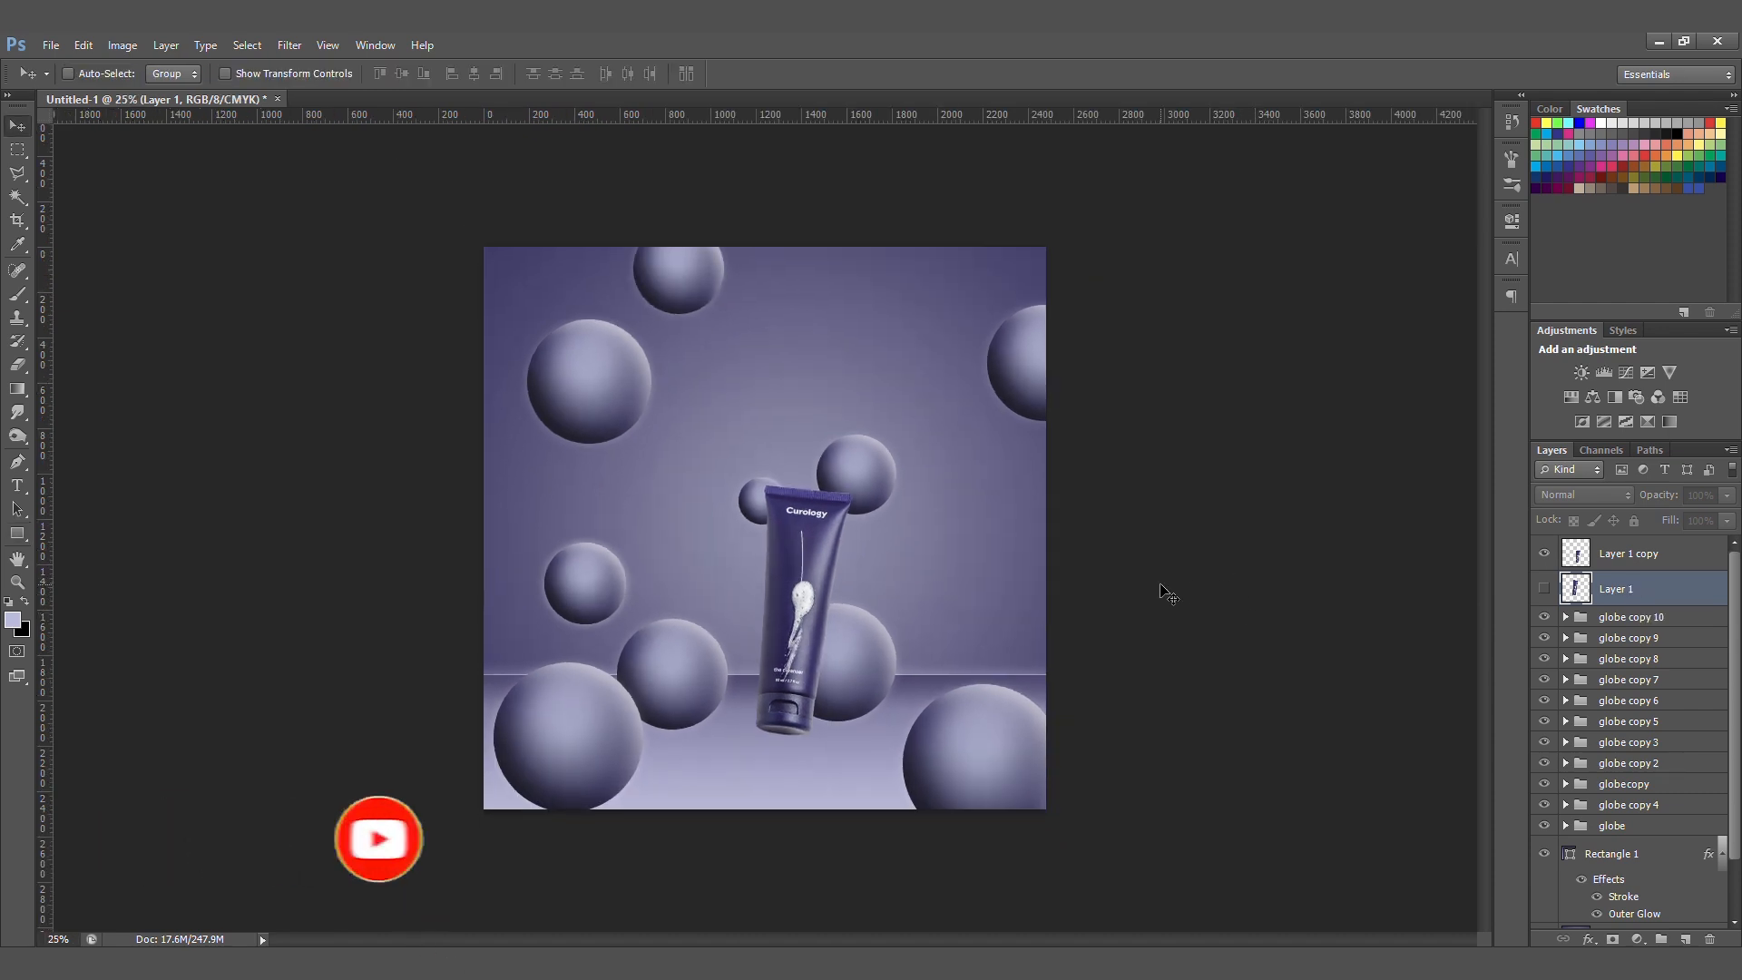
{"action": "scroll", "coordinate": [1652, 851], "scroll_direction": "down", "scroll_amount": 3}
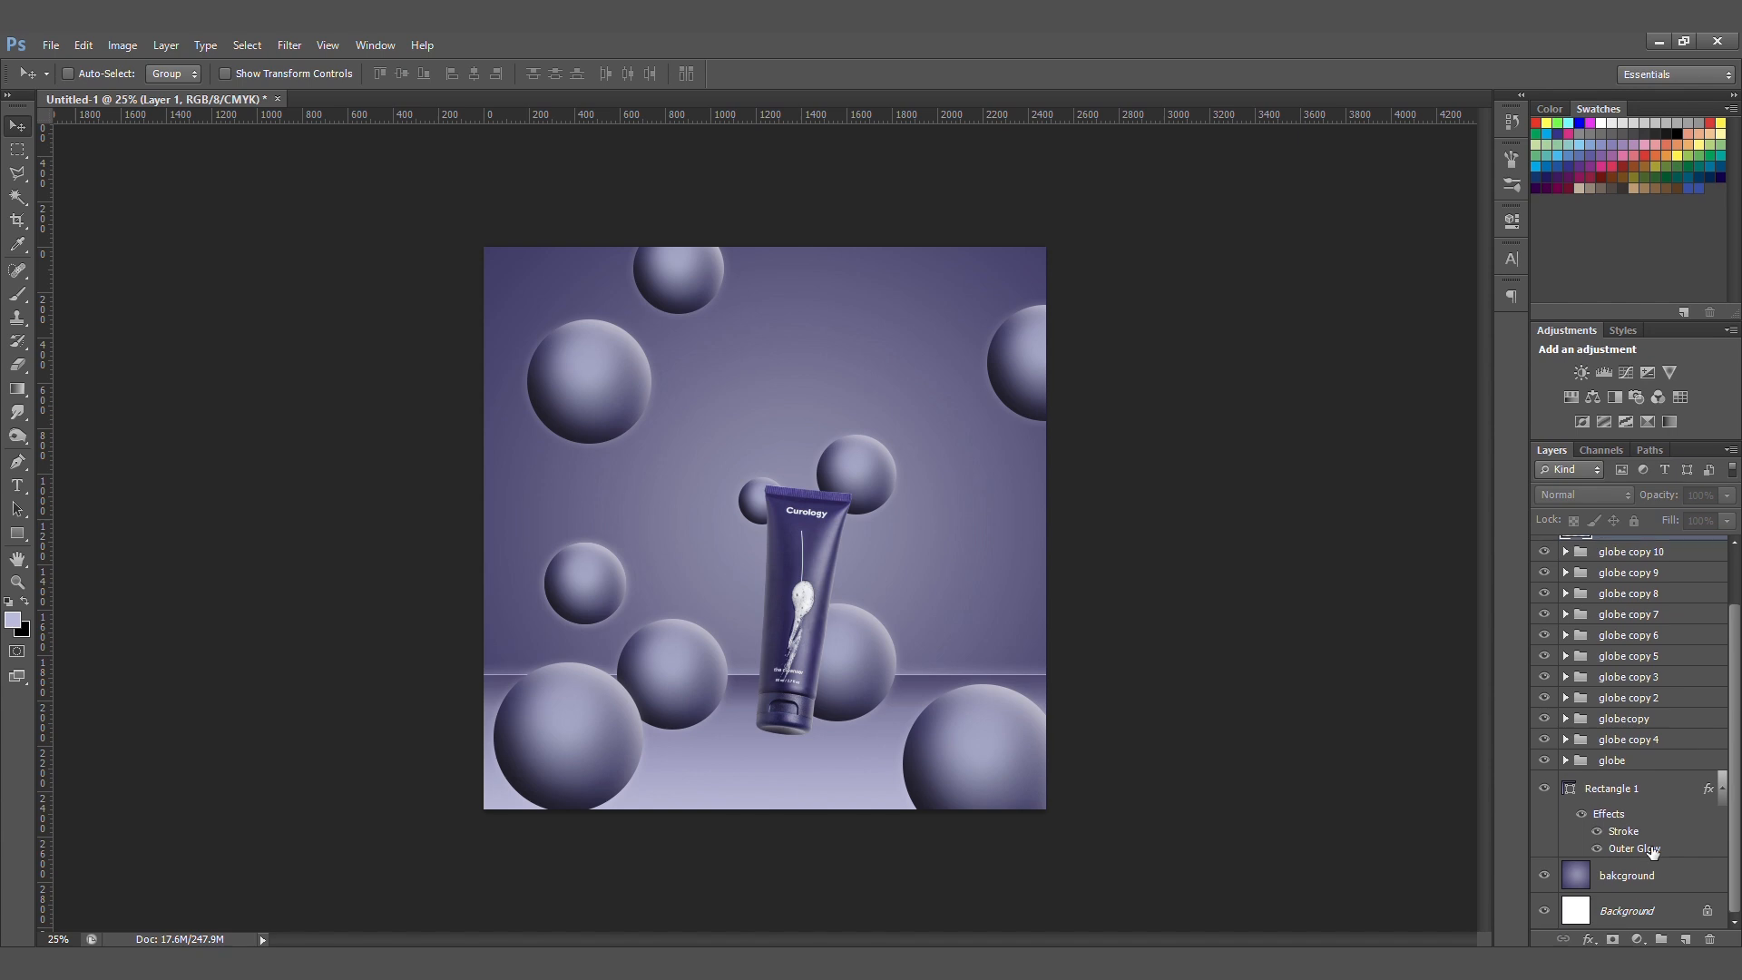
{"action": "left_click", "coordinate": [1666, 792]}
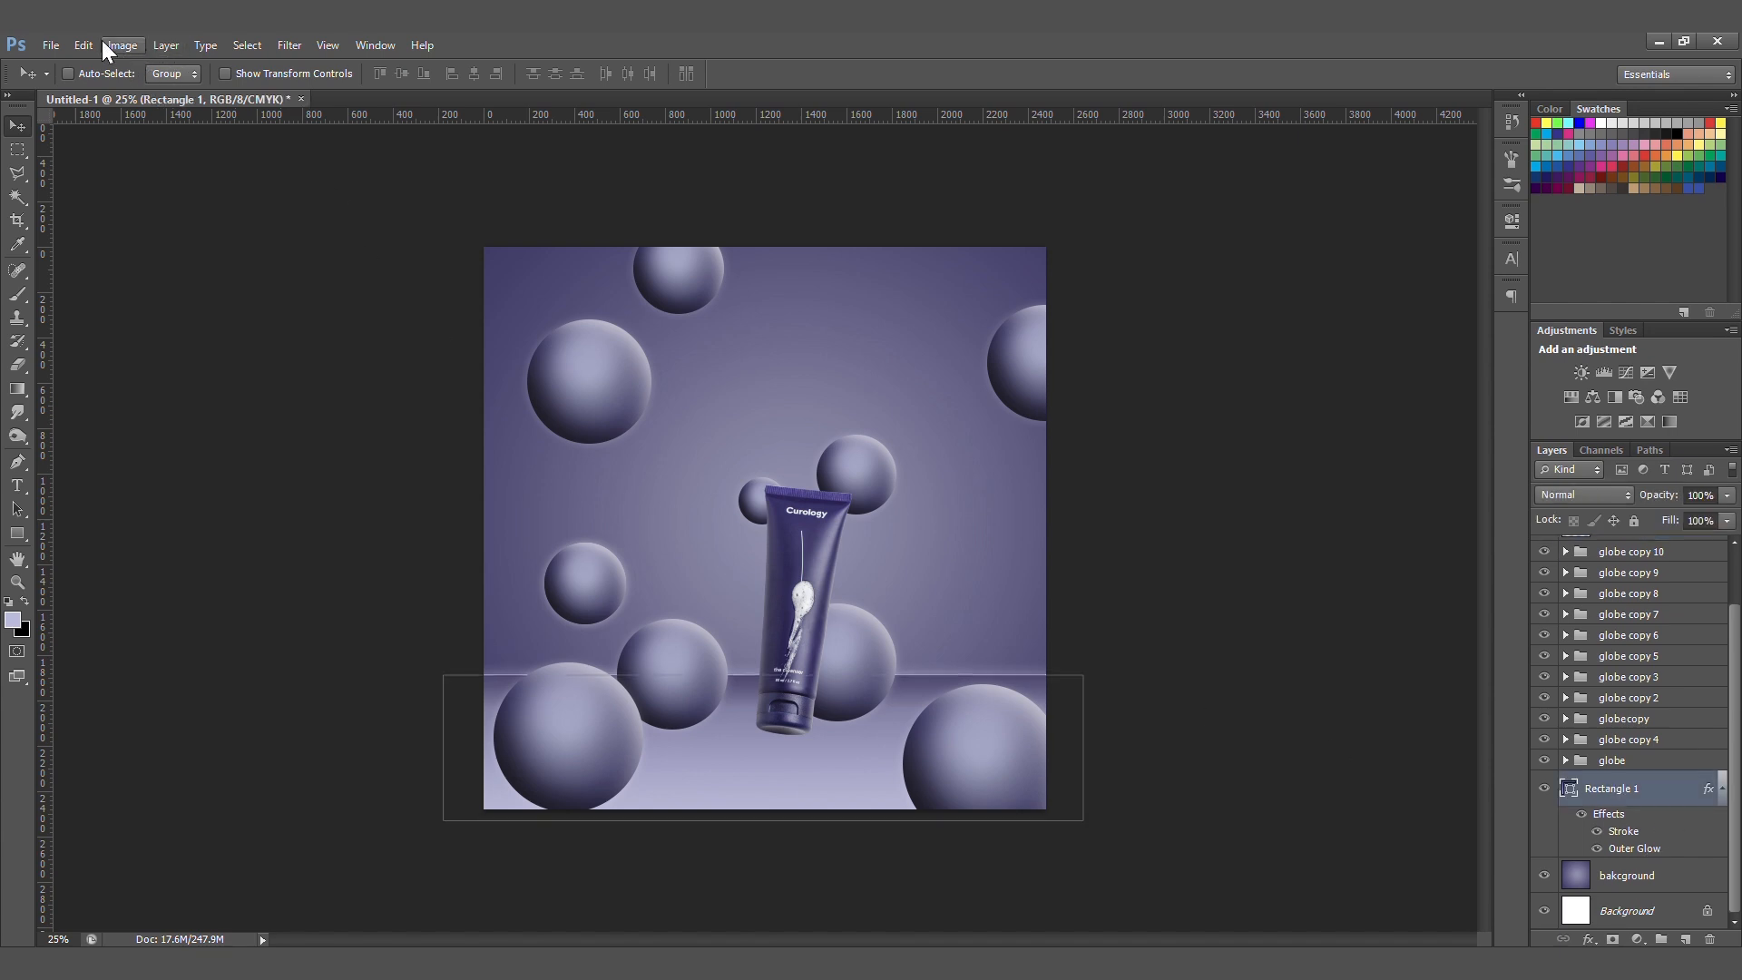
{"action": "key", "text": "u"}
{"action": "left_click", "coordinate": [167, 74]}
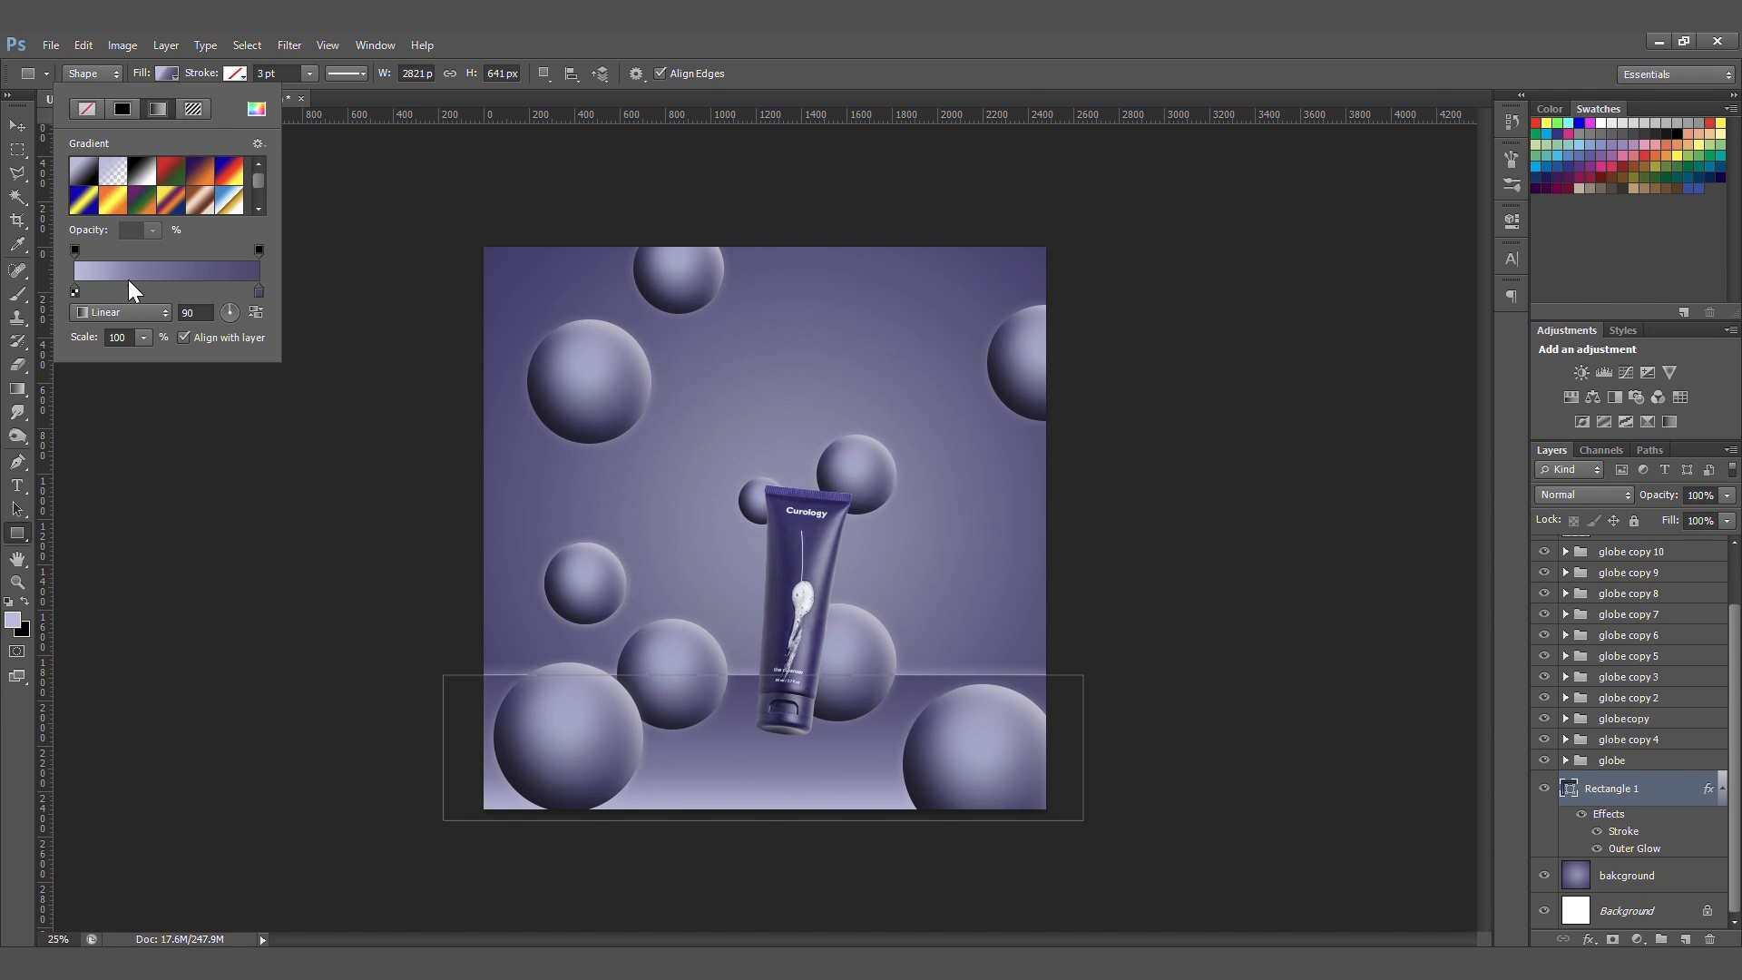
{"action": "left_click", "coordinate": [16, 124]}
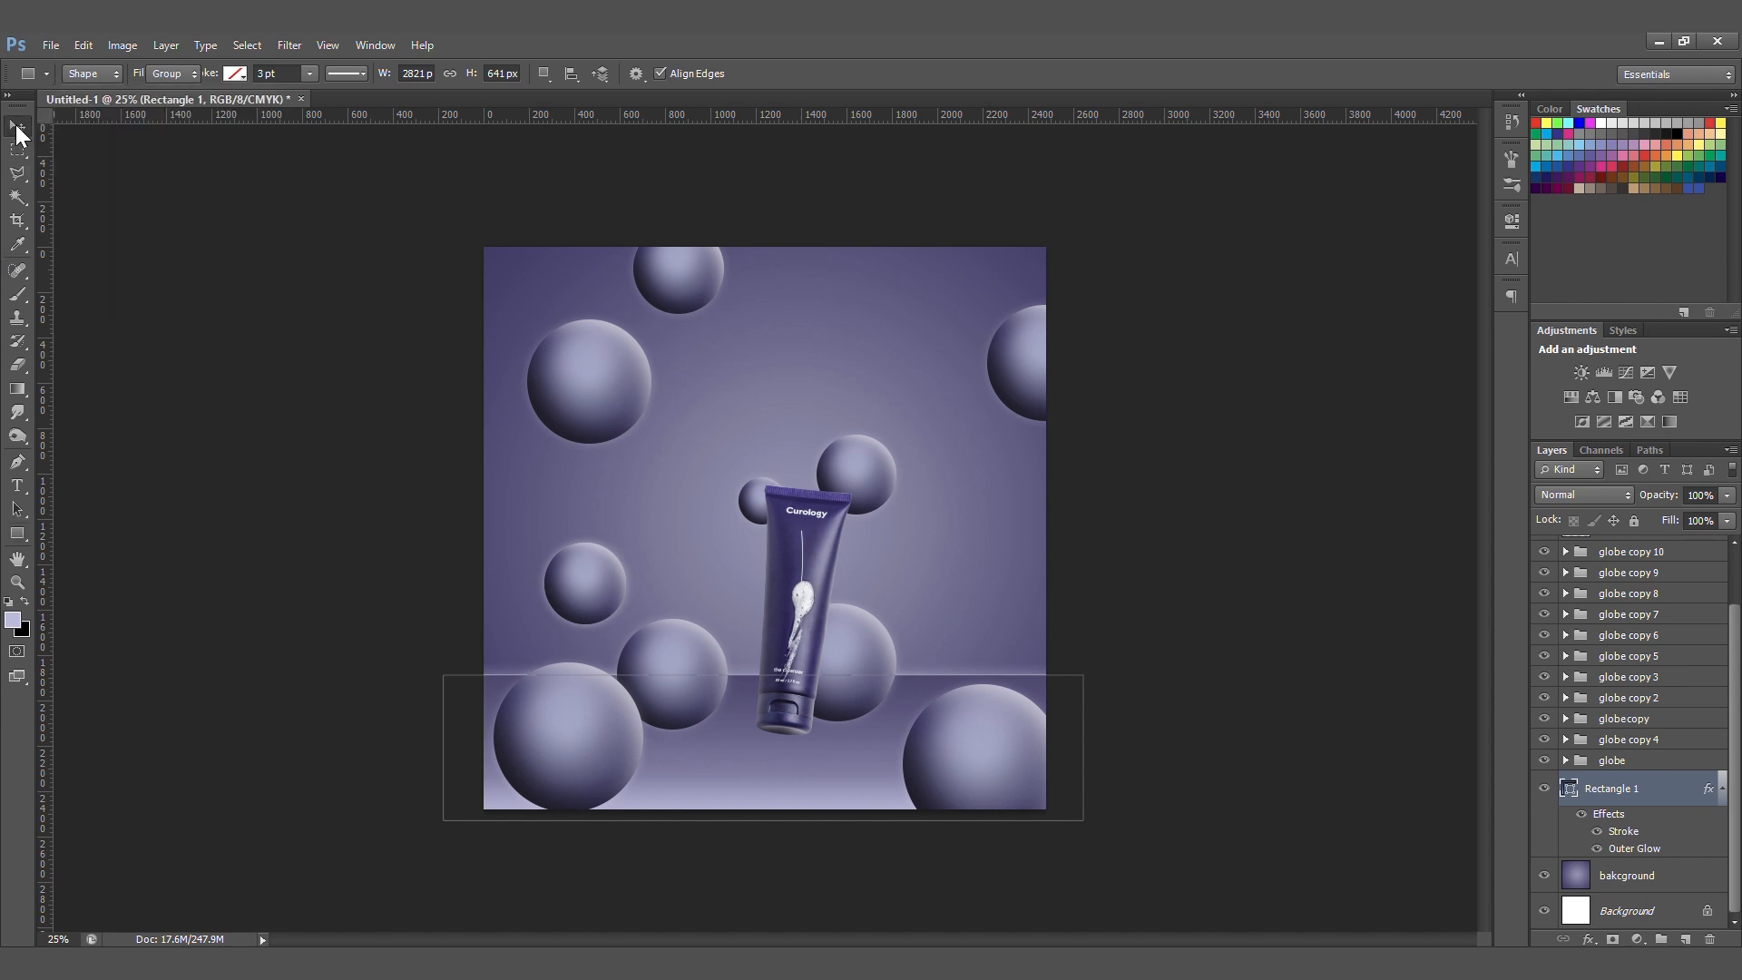
{"action": "left_click", "coordinate": [16, 124]}
{"action": "left_click", "coordinate": [1725, 796]}
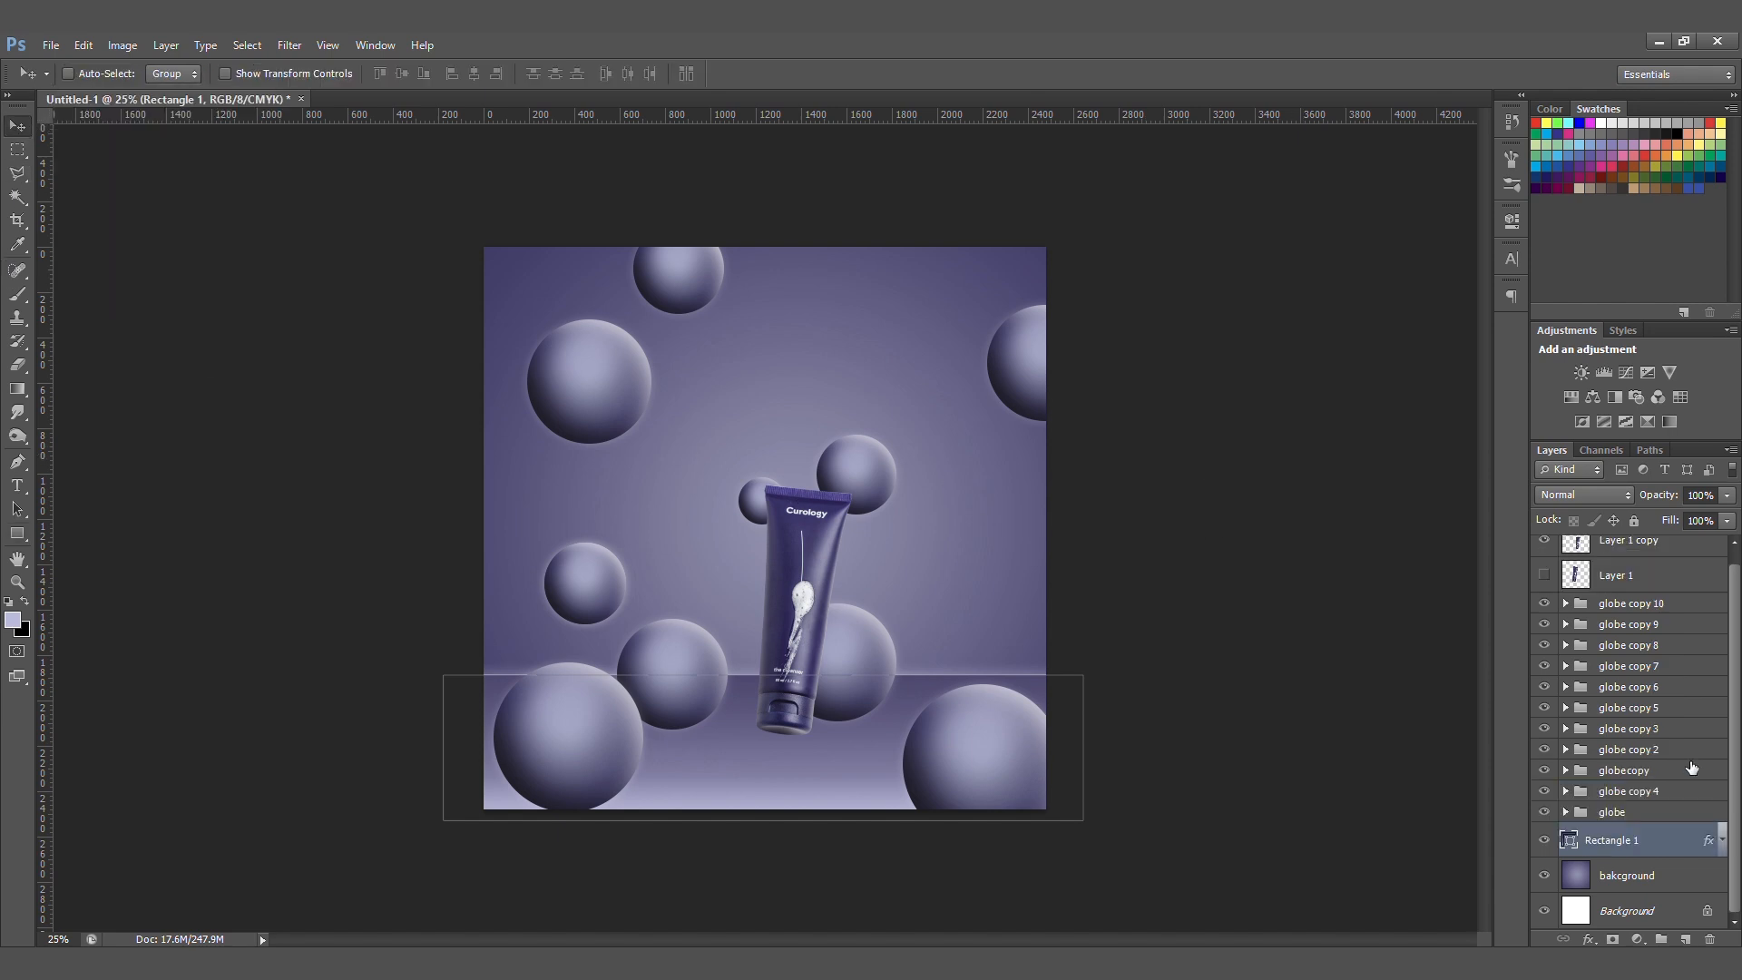
- Enlarge the tube on Layer 1 copy slightly and reposition it so its cap sits lower on the floor
{"action": "left_click", "coordinate": [1600, 569]}
{"action": "mouse_move", "coordinate": [760, 626]}
{"action": "left_mouse_down"}
{"action": "mouse_move", "coordinate": [788, 635]}
{"action": "mouse_move", "coordinate": [775, 623]}
{"action": "left_mouse_up"}
{"action": "key", "text": "ctrl+t"}
{"action": "left_click_drag", "start_coordinate": [854, 498], "coordinate": [864, 485]}
{"action": "key", "text": "Return"}
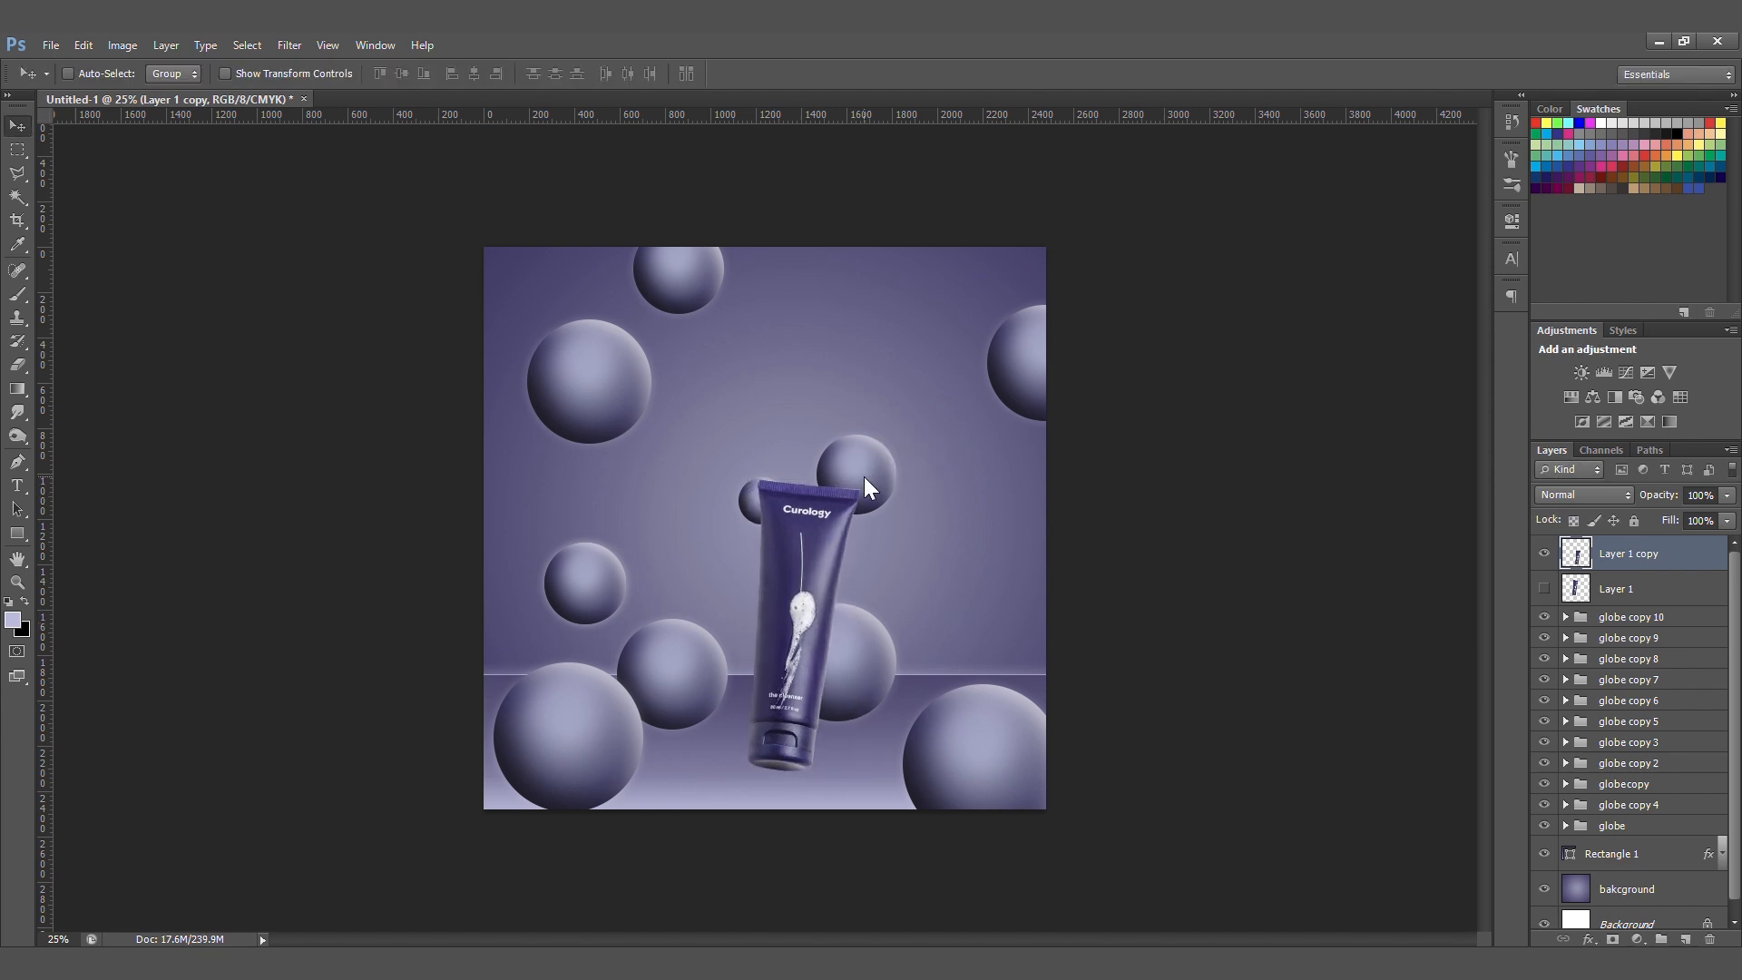
{"action": "left_click_drag", "start_coordinate": [822, 565], "coordinate": [823, 572]}
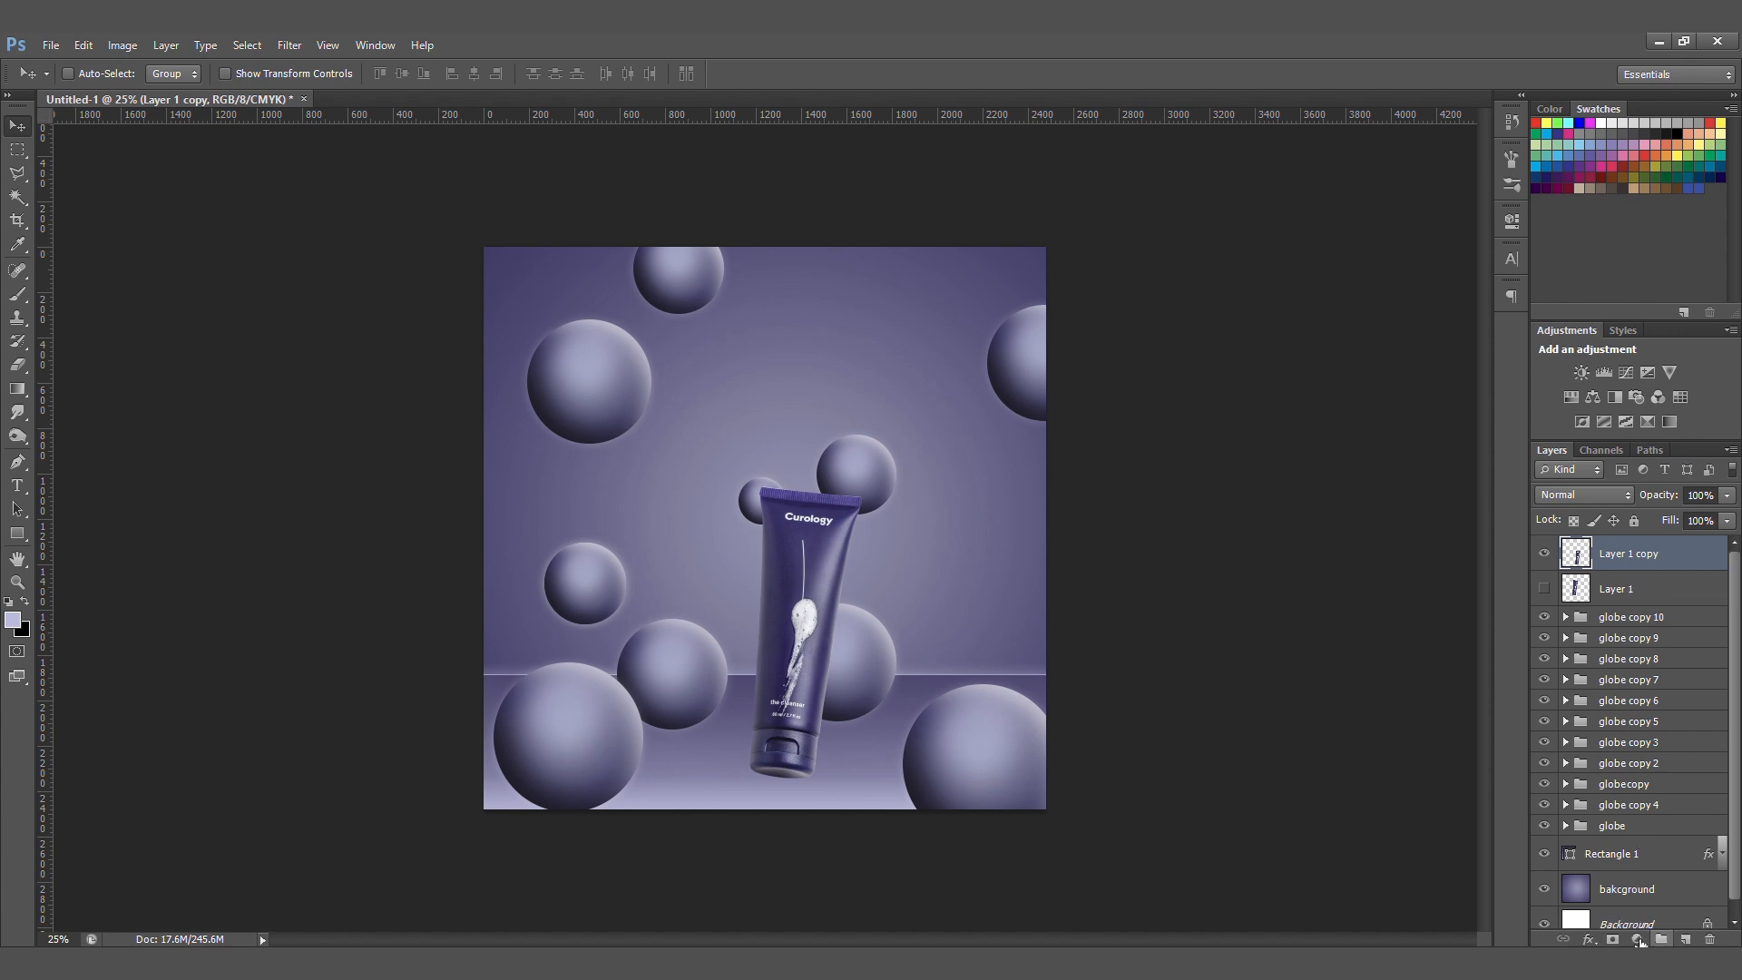
- Clip a Levels adjustment to the tube with shadow input 14, midtone 1.00 and highlight input 206
{"action": "left_click", "coordinate": [1636, 941]}
{"action": "left_click", "coordinate": [1506, 459]}
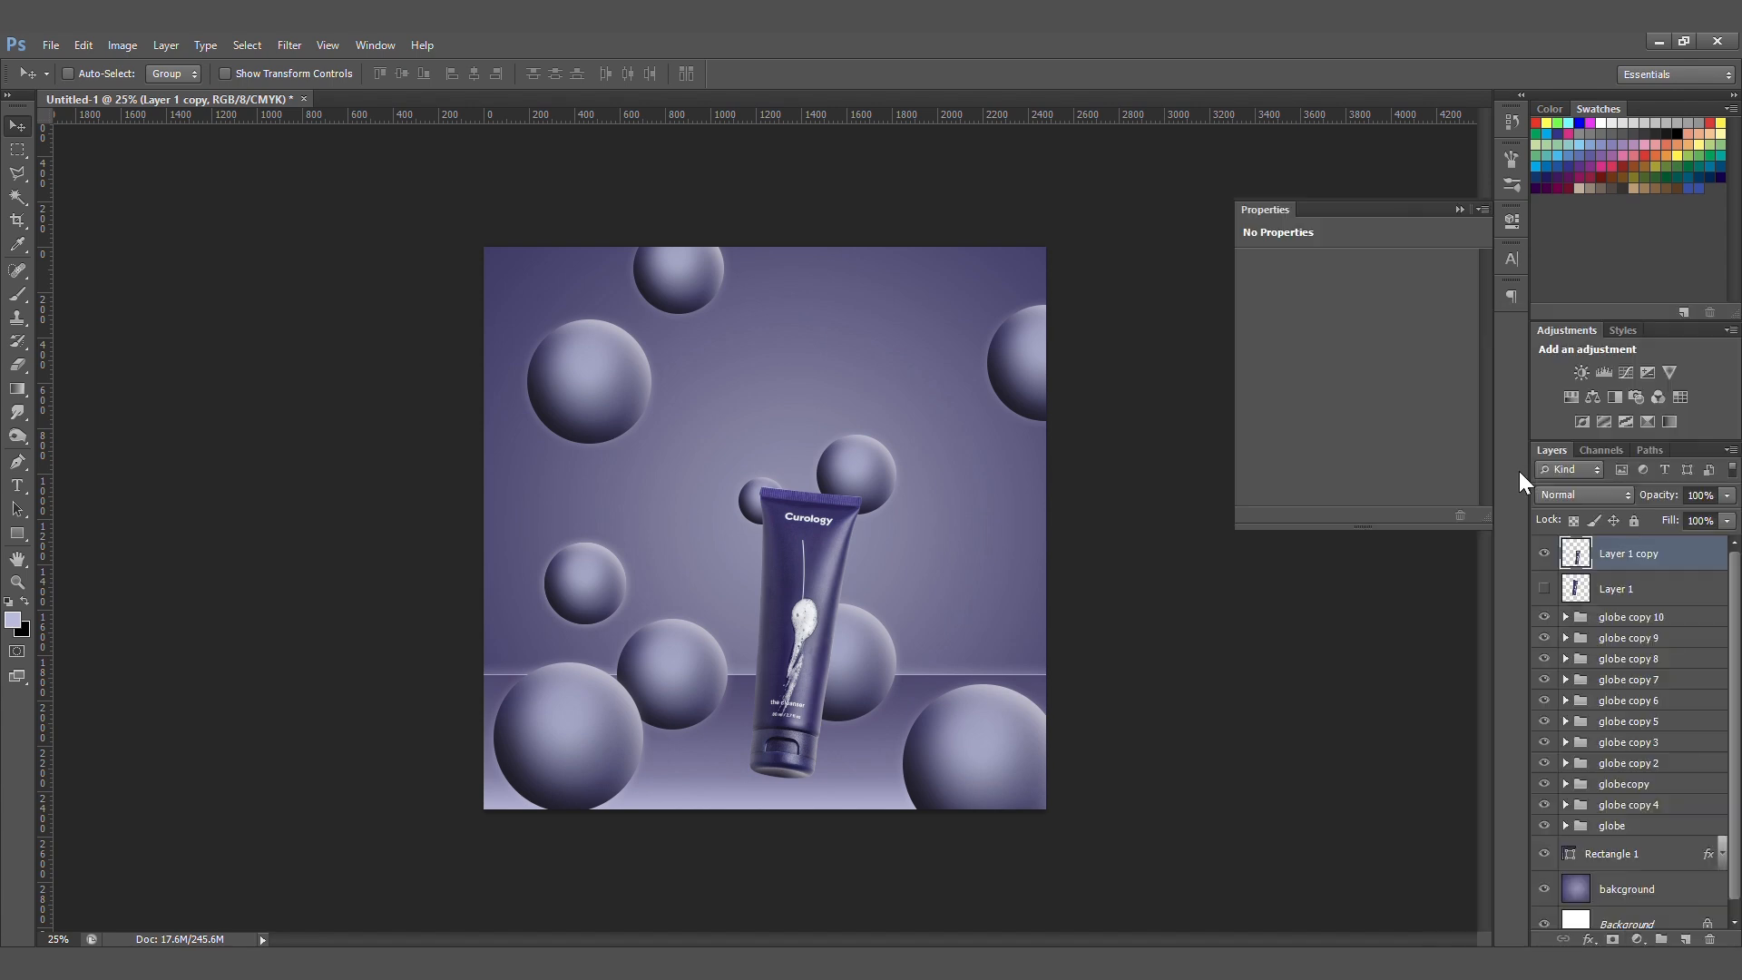
{"action": "left_click", "coordinate": [1352, 515]}
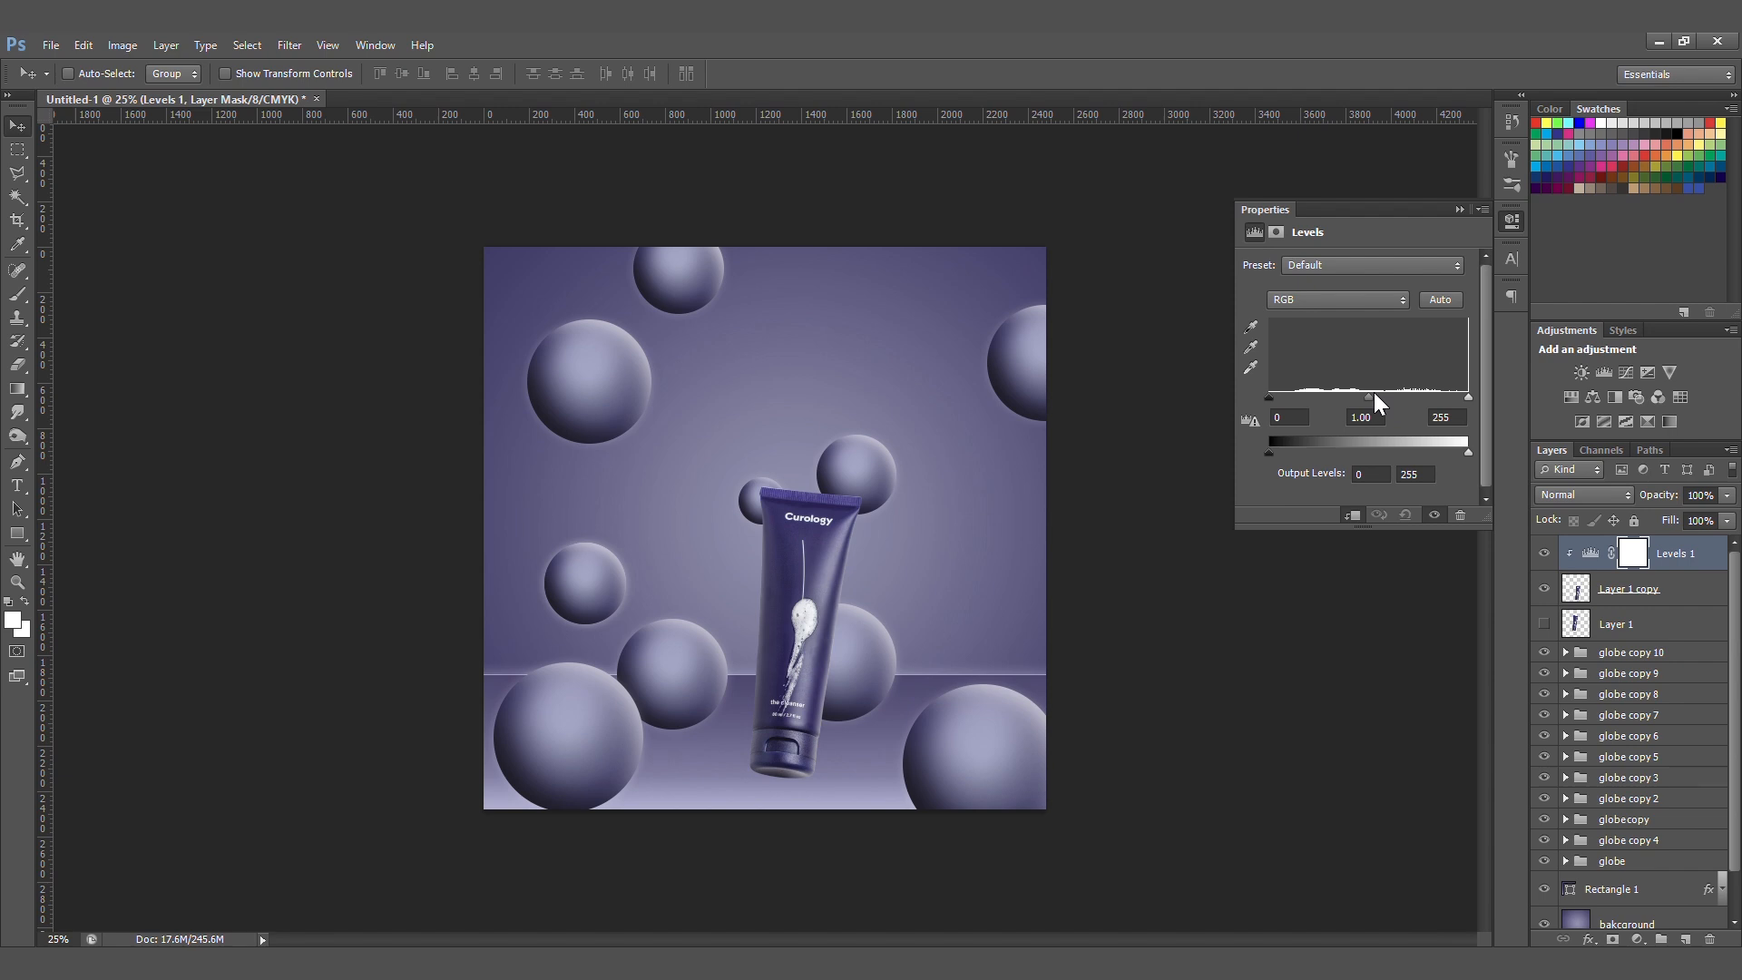
{"action": "left_click_drag", "start_coordinate": [1370, 404], "coordinate": [1380, 400]}
{"action": "left_click_drag", "start_coordinate": [1270, 398], "coordinate": [1281, 401]}
{"action": "left_click_drag", "start_coordinate": [1468, 397], "coordinate": [1281, 401]}
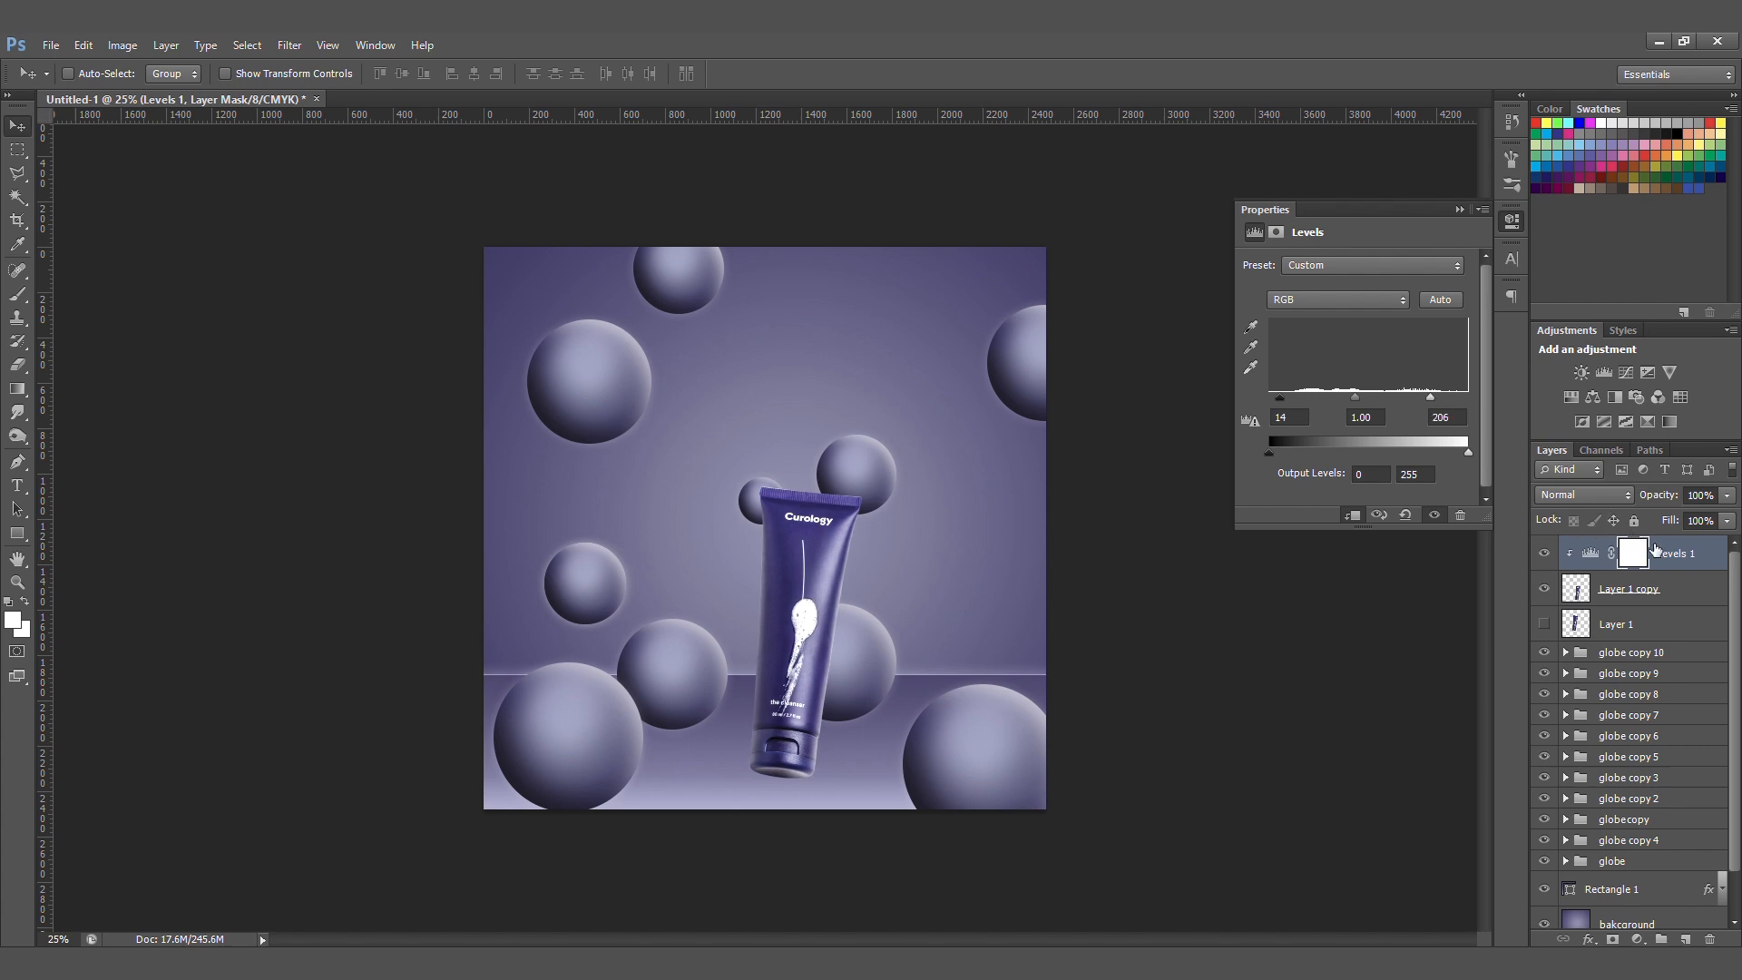
- Add a new layer beneath Layer 1 and dab a soft black 250 px brush spot on the floor beside the tube
{"action": "left_click", "coordinate": [1661, 553]}
{"action": "left_click", "coordinate": [1686, 940]}
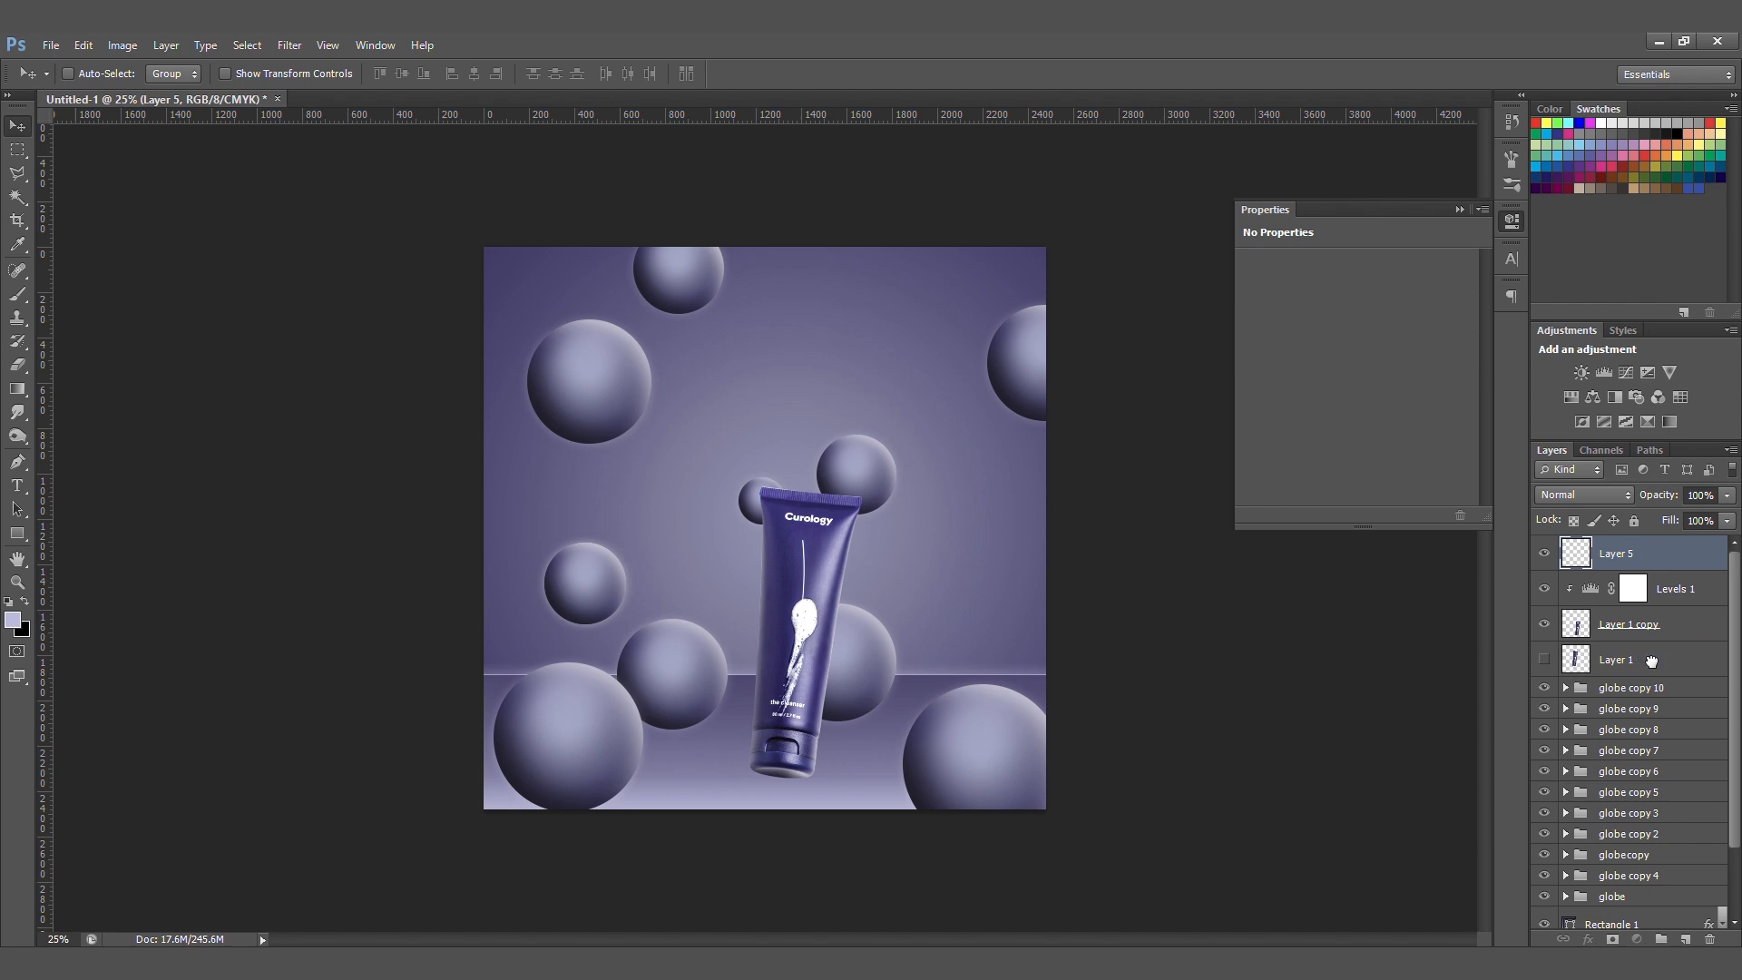
{"action": "left_click_drag", "start_coordinate": [1651, 661], "coordinate": [1649, 676]}
{"action": "key", "text": "b"}
{"action": "key", "text": "d"}
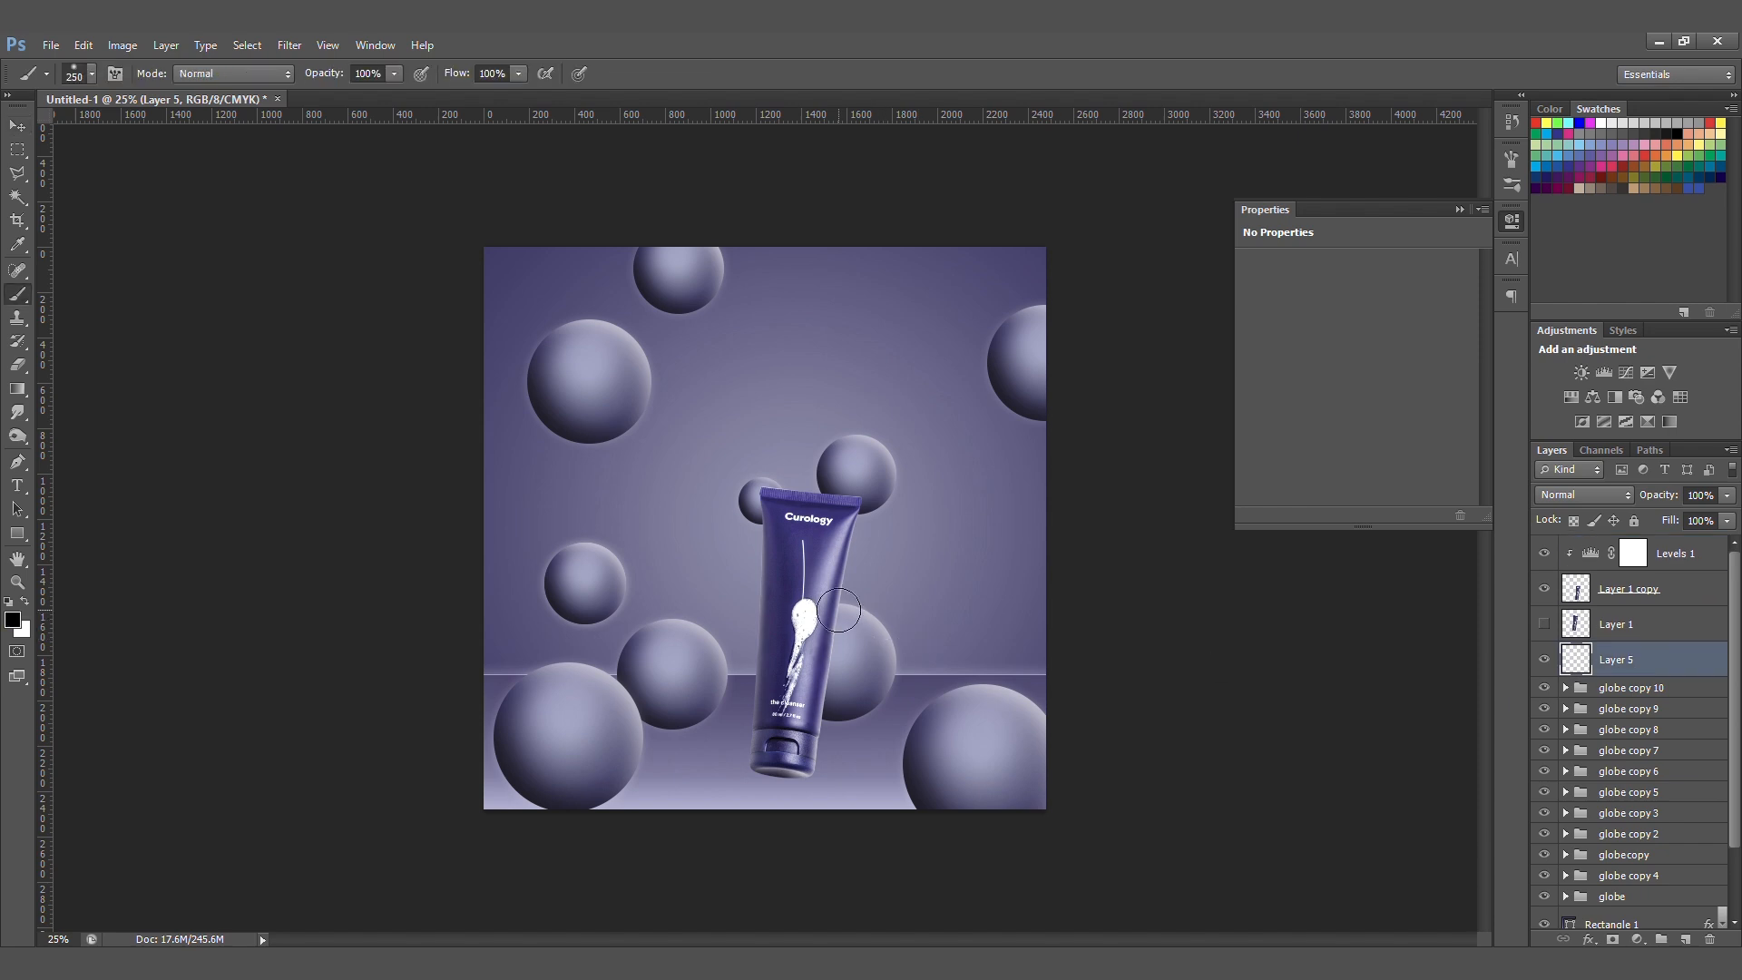
{"action": "left_click", "coordinate": [853, 751]}
- Flatten the black spot into a thin contact shadow under the tube's cap and lower its opacity slightly
{"action": "key", "text": "ctrl+t"}
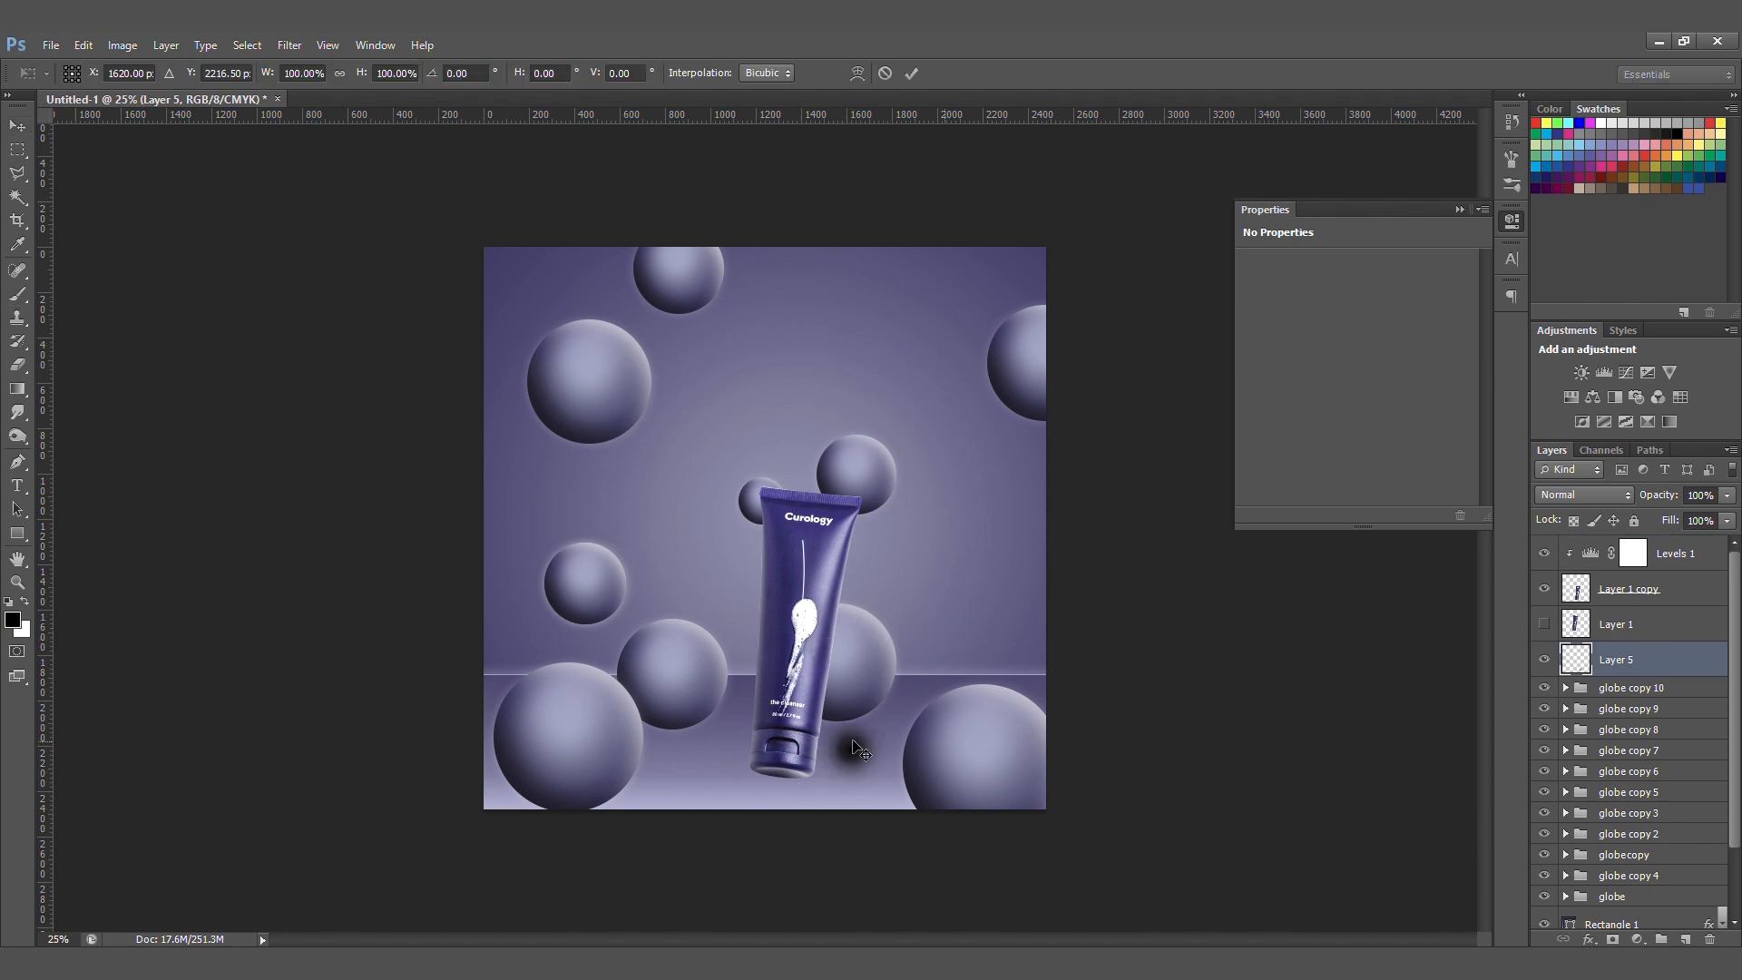
{"action": "mouse_move", "coordinate": [852, 701]}
{"action": "left_mouse_down"}
{"action": "mouse_move", "coordinate": [852, 721]}
{"action": "mouse_move", "coordinate": [922, 750]}
{"action": "mouse_move", "coordinate": [851, 728]}
{"action": "mouse_move", "coordinate": [793, 775]}
{"action": "mouse_move", "coordinate": [868, 778]}
{"action": "left_mouse_up"}
{"action": "key", "text": "Return"}
{"action": "key", "text": "b"}
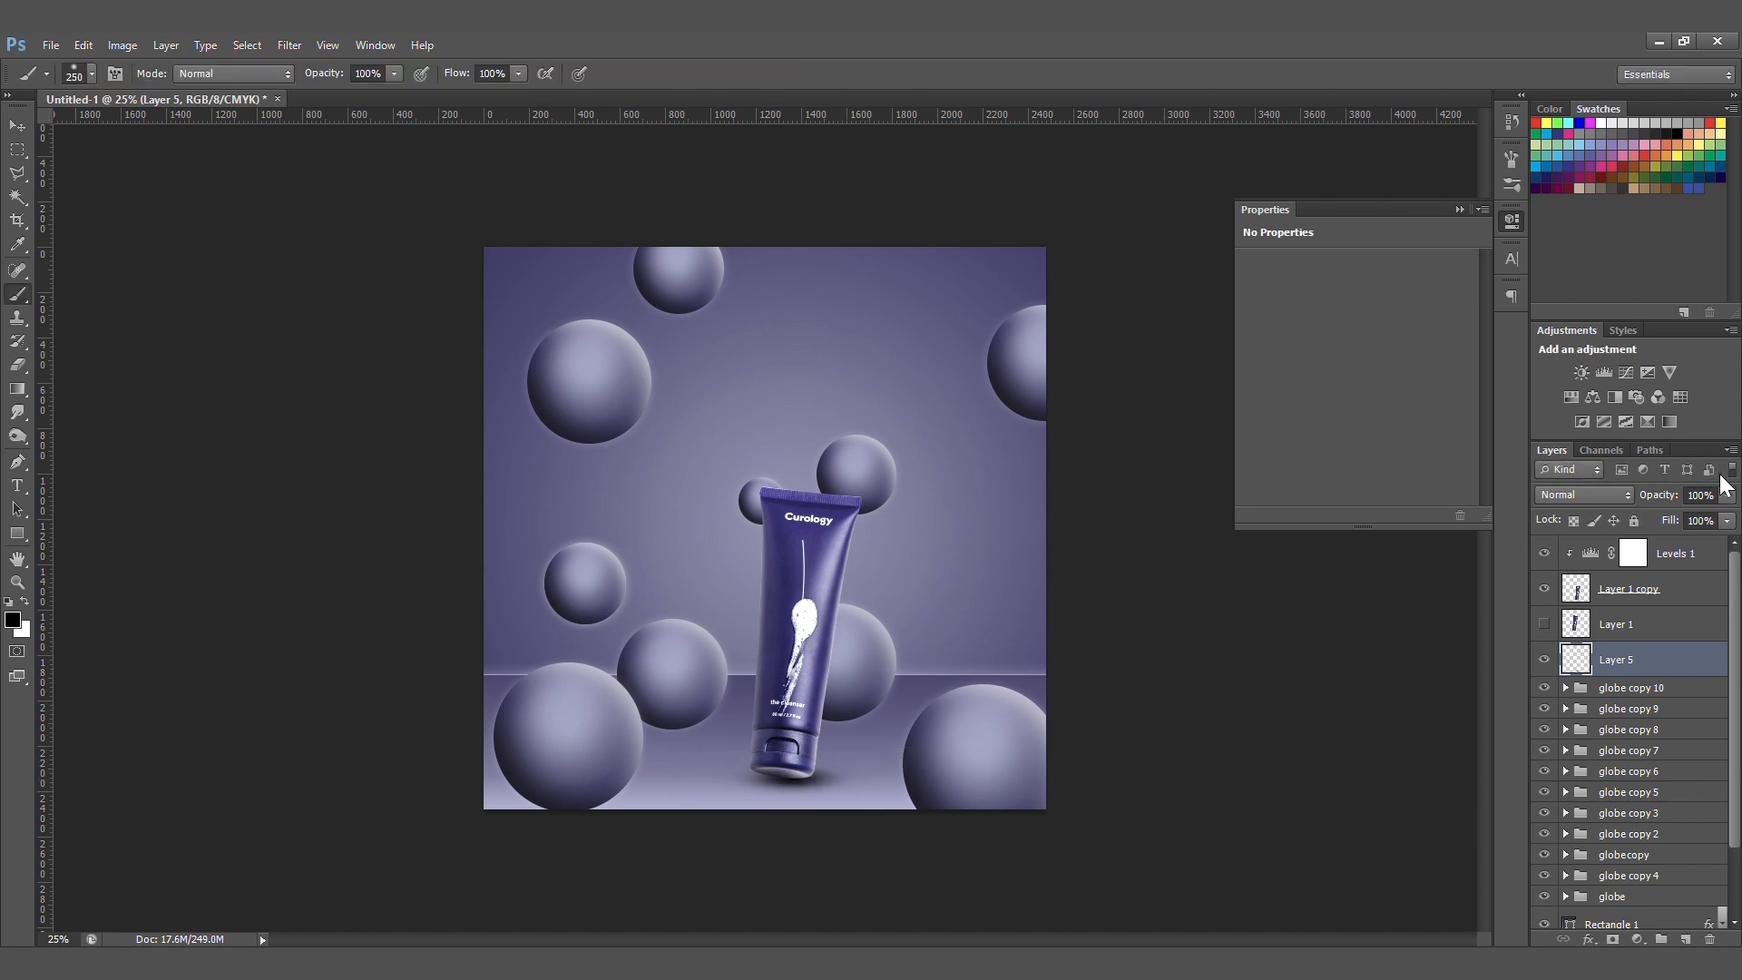
{"action": "left_click_drag", "start_coordinate": [1669, 497], "coordinate": [1655, 498]}
- Duplicate the tube layer, flip the lower copy vertically and place it directly beneath the cap as a reflection
{"action": "left_click", "coordinate": [1711, 595]}
{"action": "key", "text": "ctrl+j"}
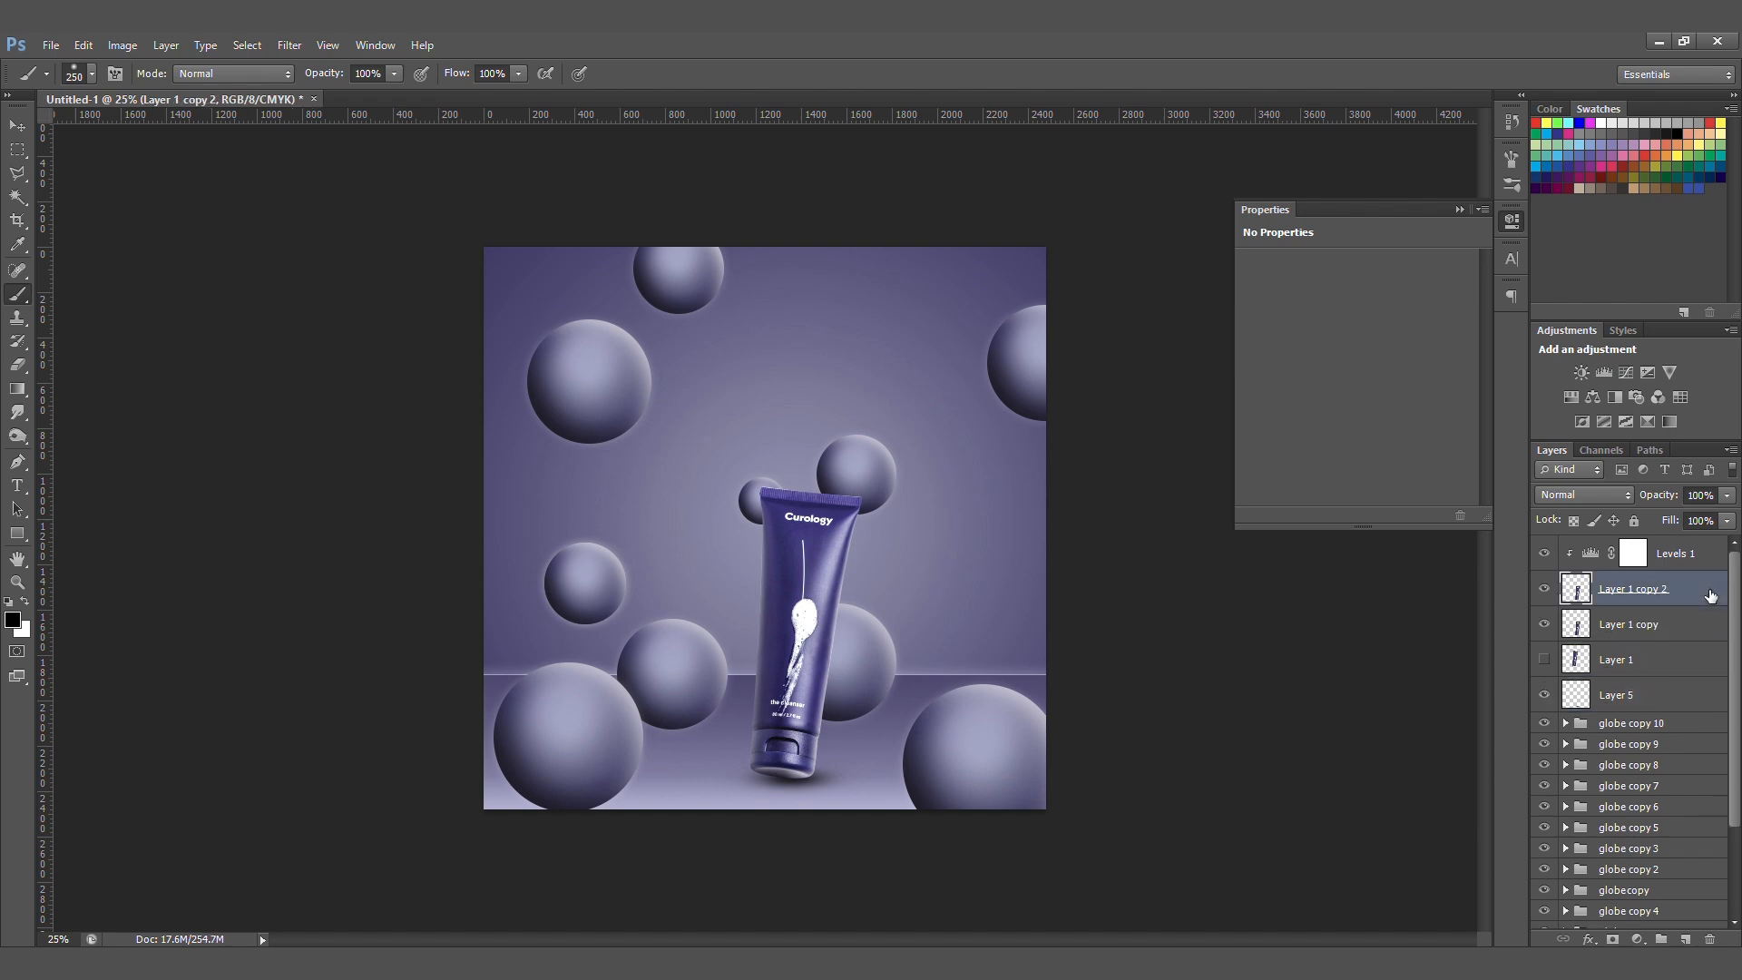
{"action": "left_click", "coordinate": [1669, 628]}
{"action": "key", "text": "ctrl+t"}
{"action": "right_click", "coordinate": [852, 512]}
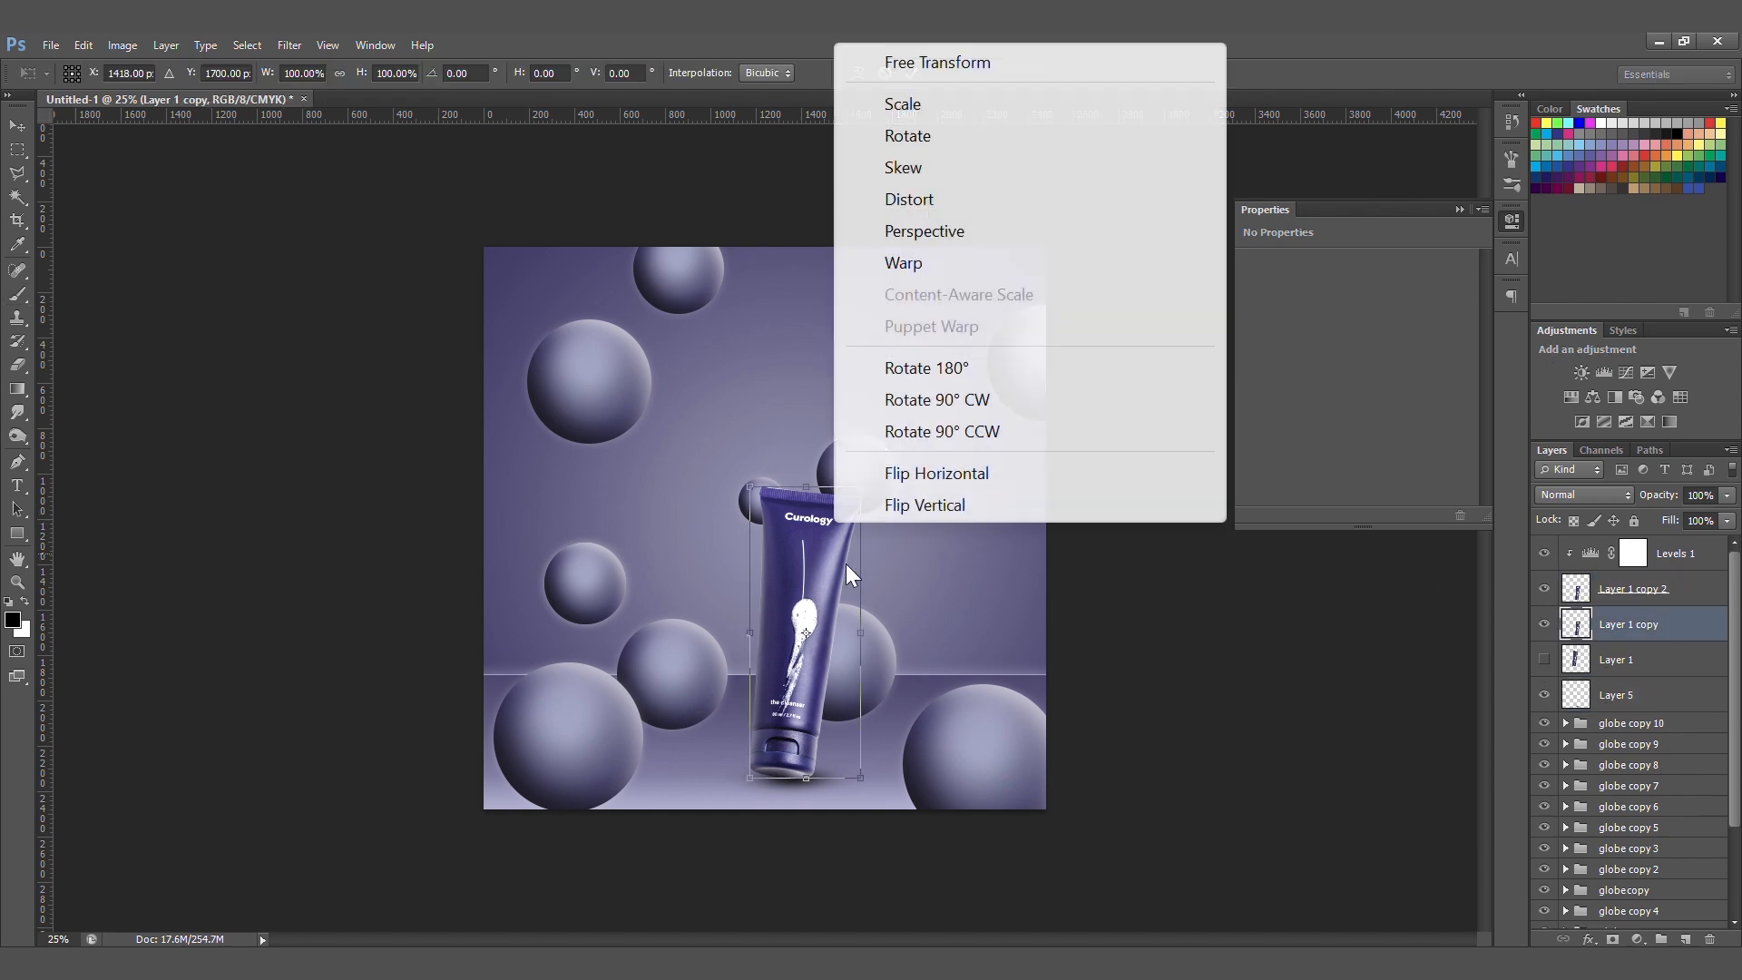
{"action": "left_click", "coordinate": [962, 472]}
{"action": "right_click", "coordinate": [815, 554]}
{"action": "left_click", "coordinate": [958, 531]}
{"action": "left_click_drag", "start_coordinate": [804, 562], "coordinate": [810, 844]}
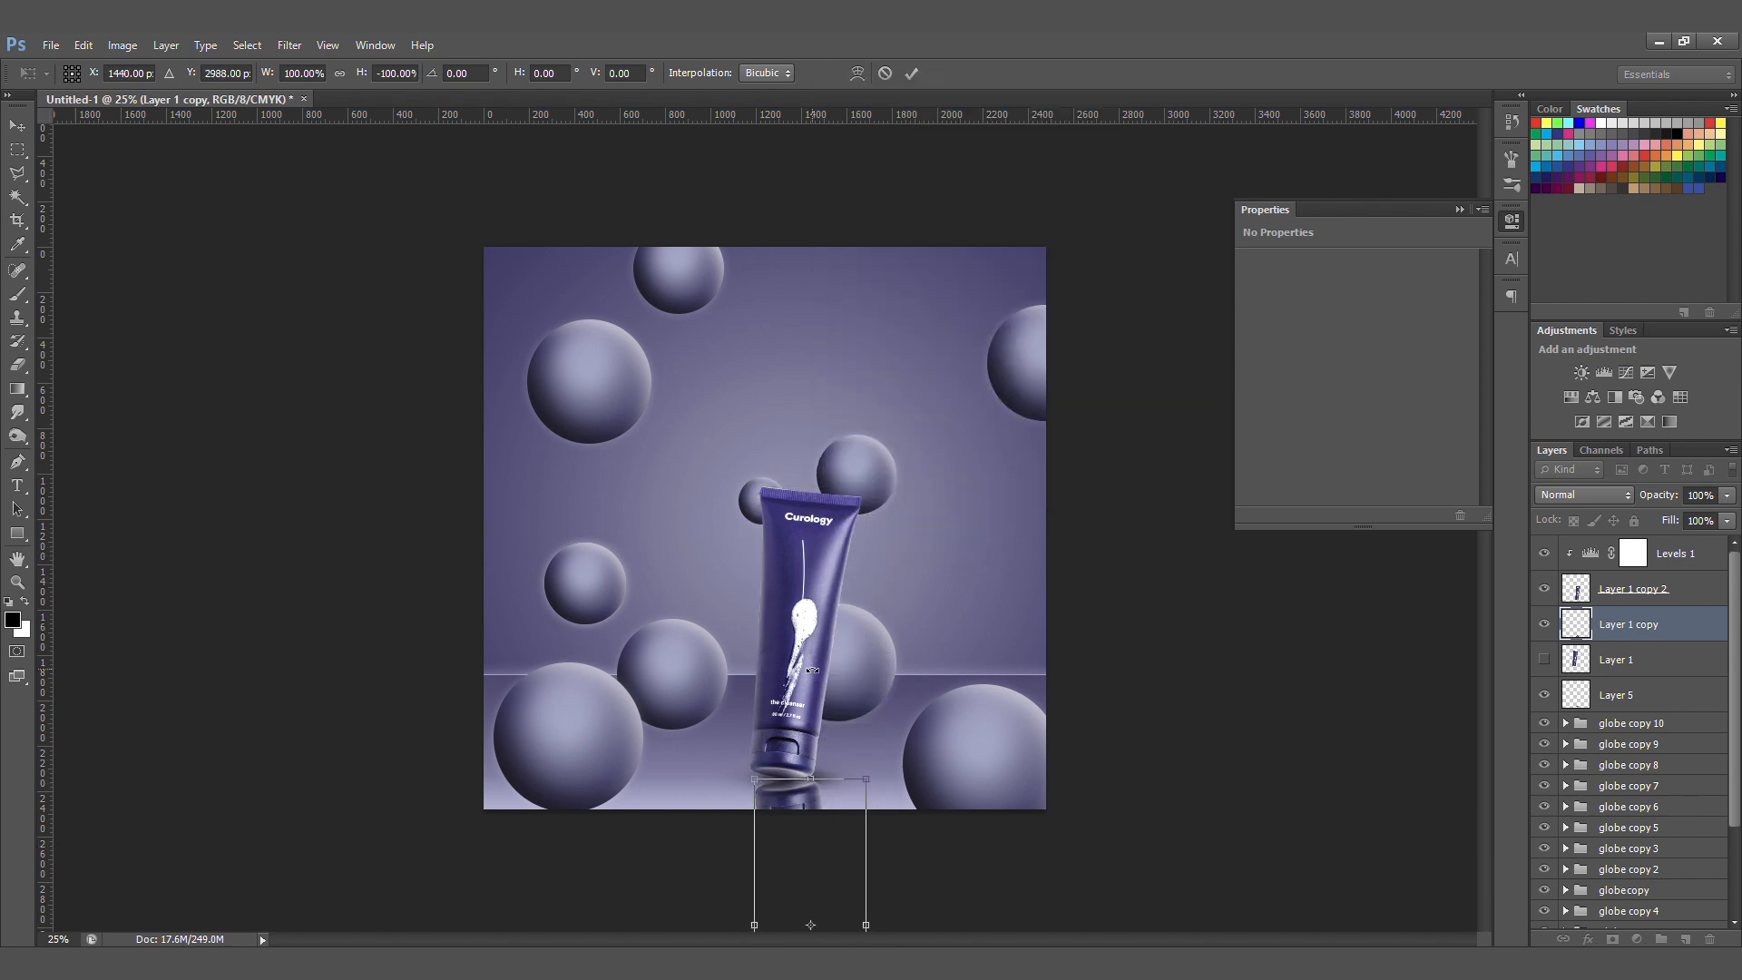
{"action": "key", "text": "Return"}
{"action": "key", "text": "b"}
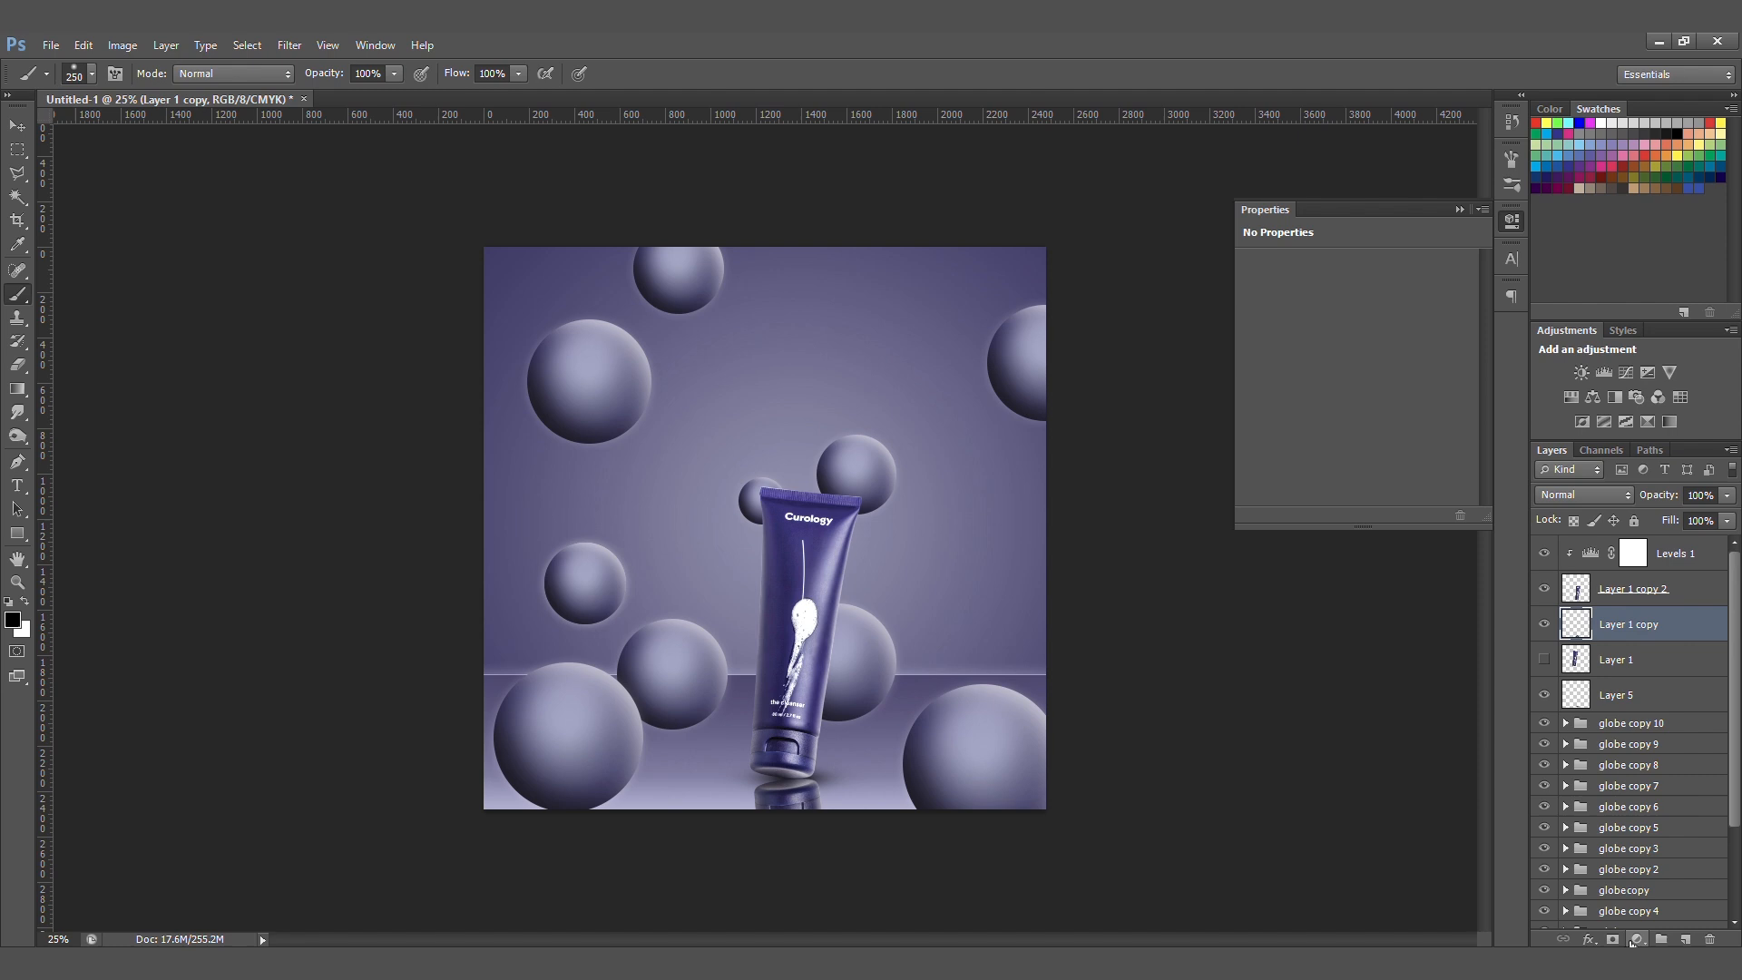
- Add a layer mask to the reflection and fade it toward the canvas's bottom edge with a black-to-white linear gradient
{"action": "left_click", "coordinate": [1613, 940]}
{"action": "key", "text": "g"}
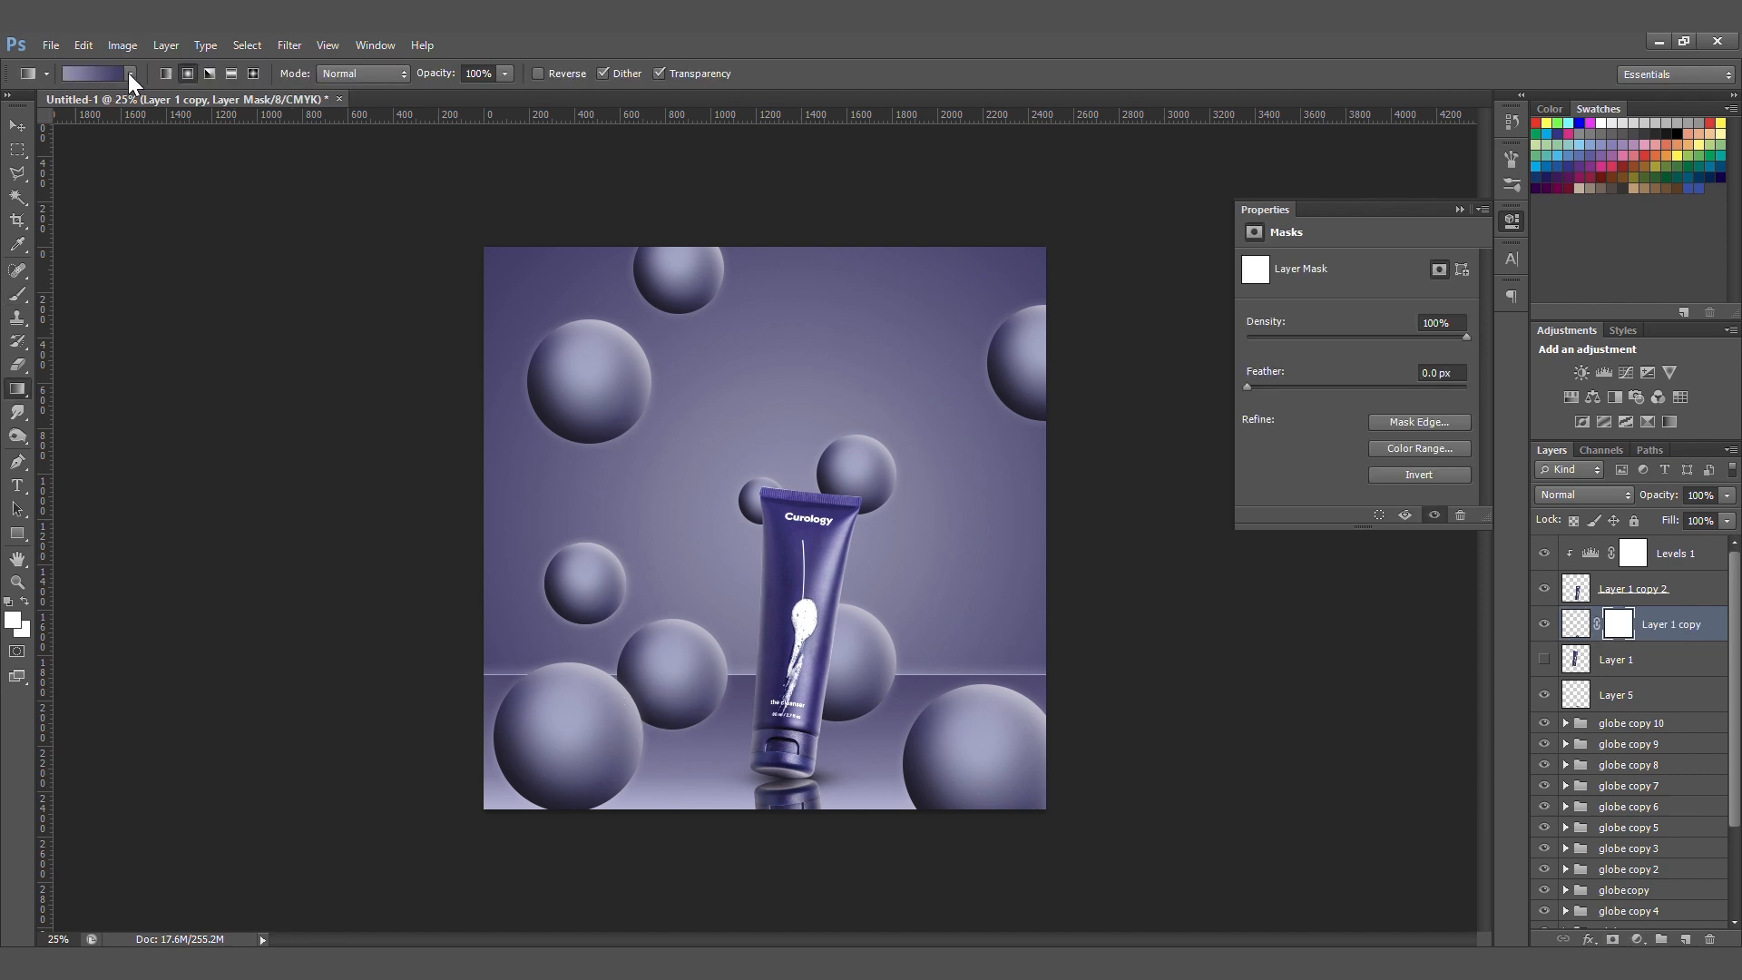
{"action": "left_click", "coordinate": [128, 73]}
{"action": "left_click", "coordinate": [95, 109]}
{"action": "left_click_drag", "start_coordinate": [808, 816], "coordinate": [797, 768]}
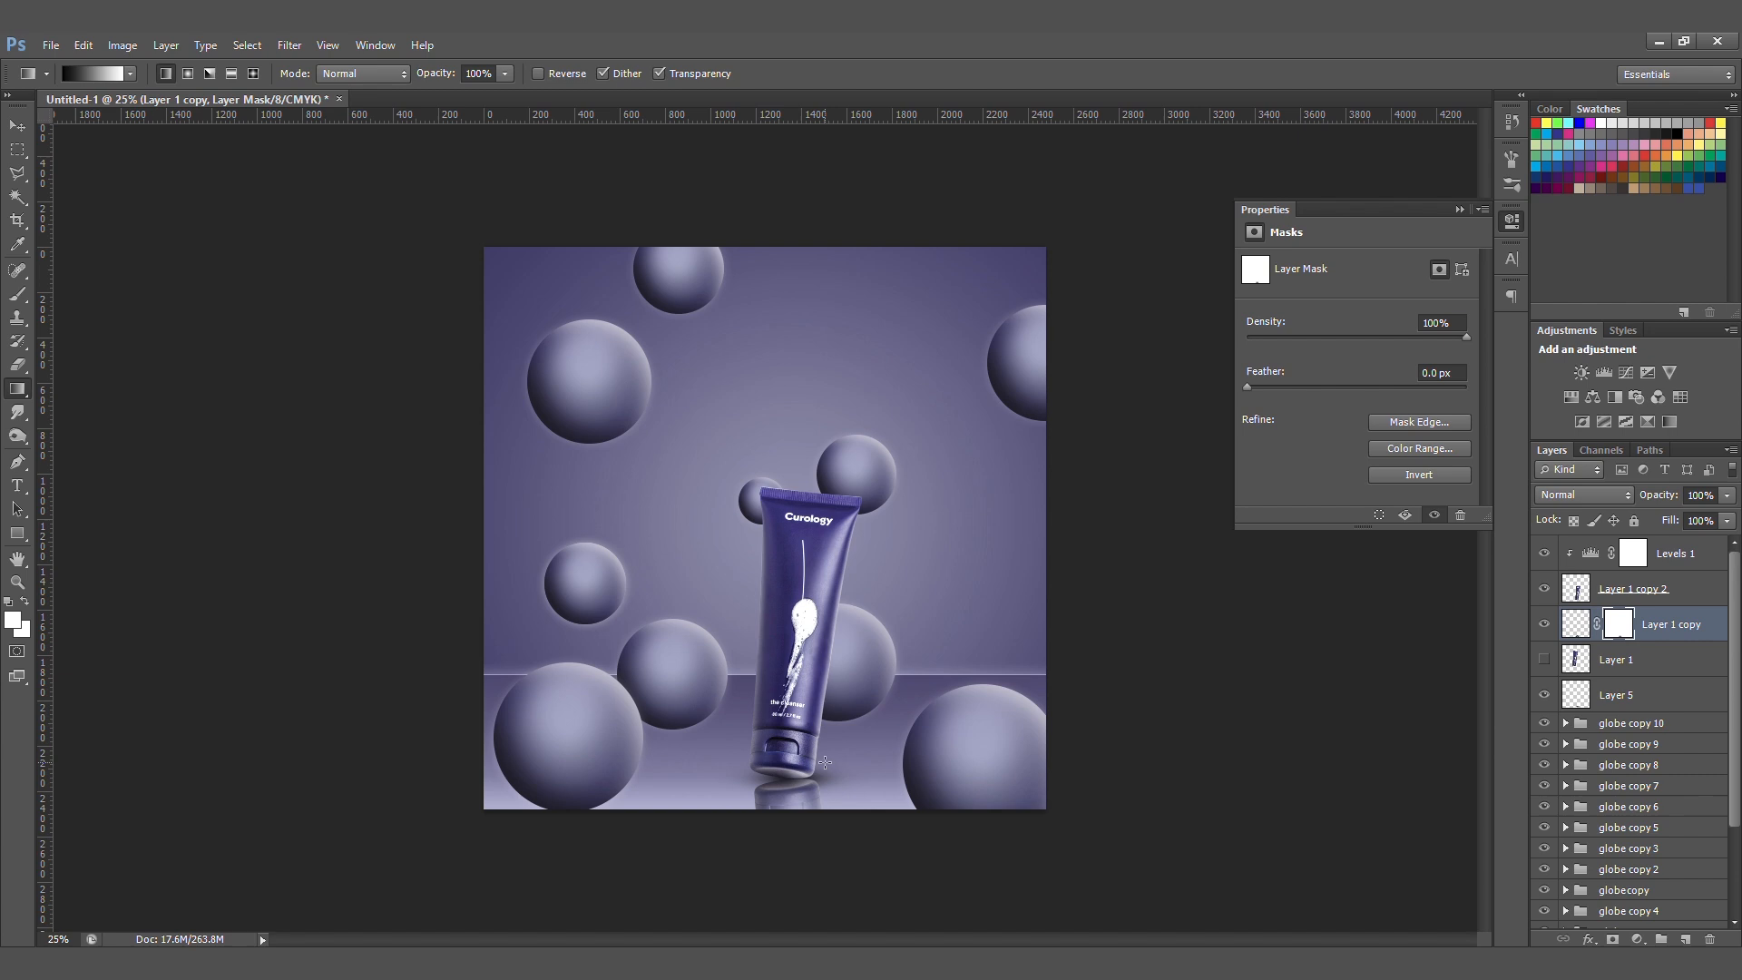
{"action": "left_click_drag", "start_coordinate": [782, 760], "coordinate": [798, 774]}
{"action": "key", "text": "v"}
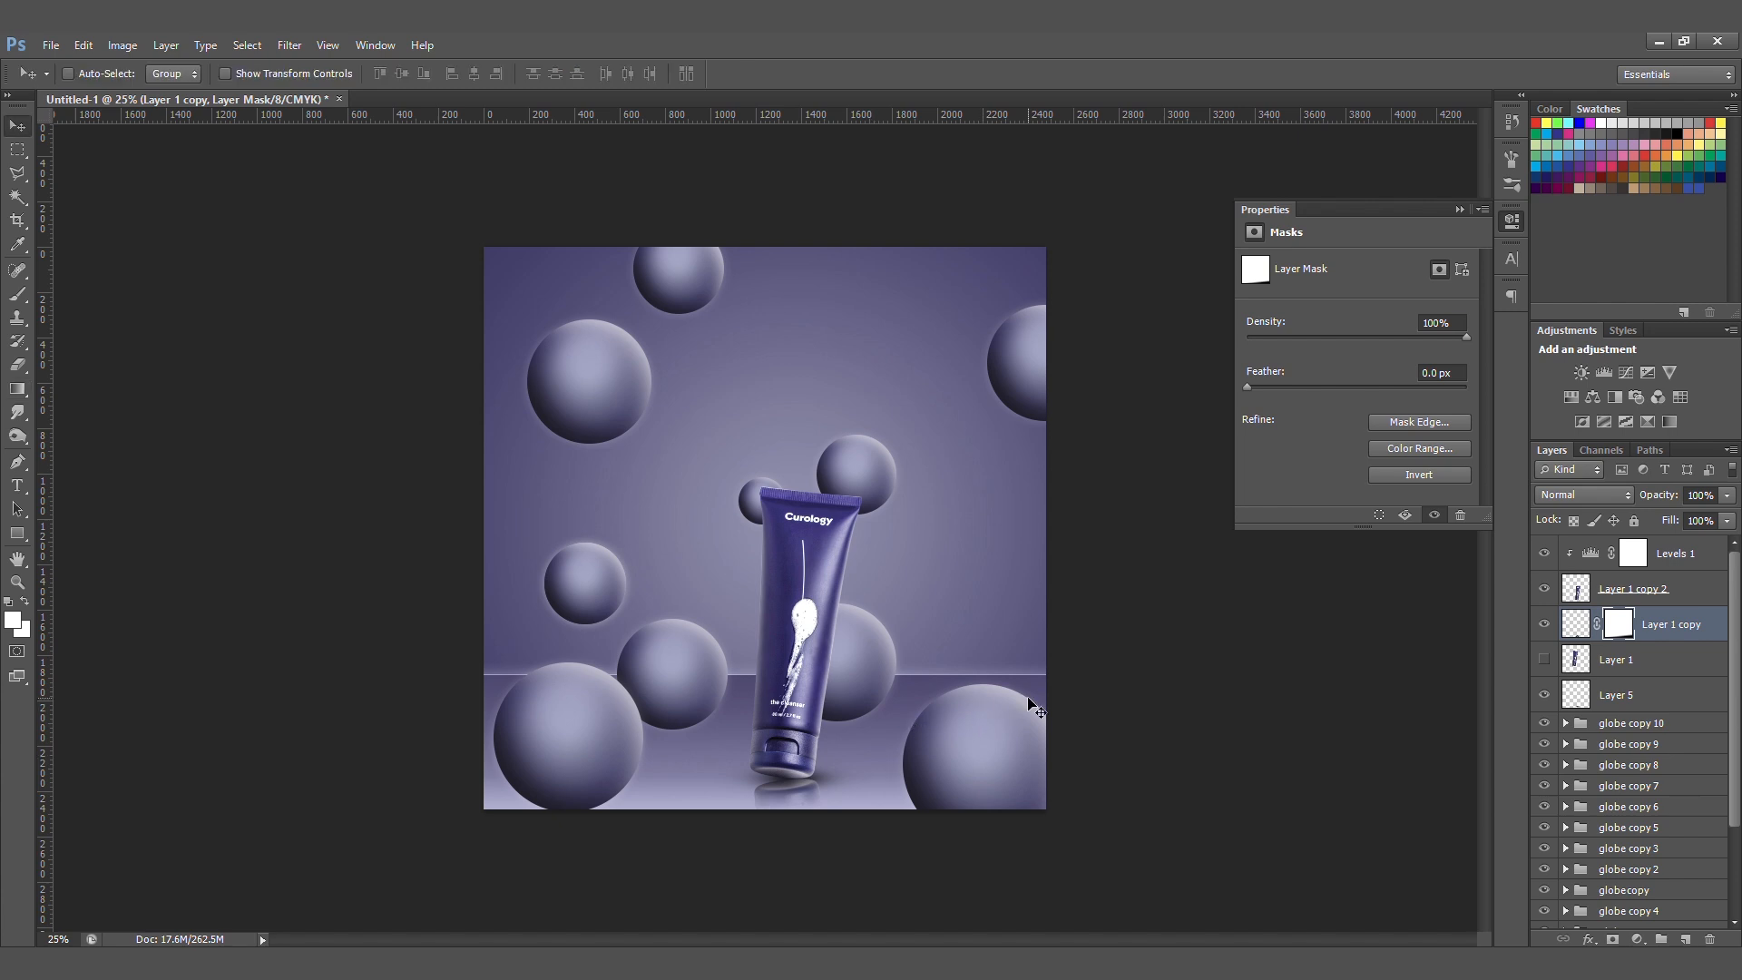
- Select all layers from Layer 5 through Levels 1 and move the tube, shadow and reflection up slightly
{"action": "left_click", "coordinate": [1647, 695]}
{"action": "left_click", "coordinate": [1670, 556], "text": "shift"}
{"action": "left_click_drag", "start_coordinate": [791, 726], "coordinate": [792, 719]}
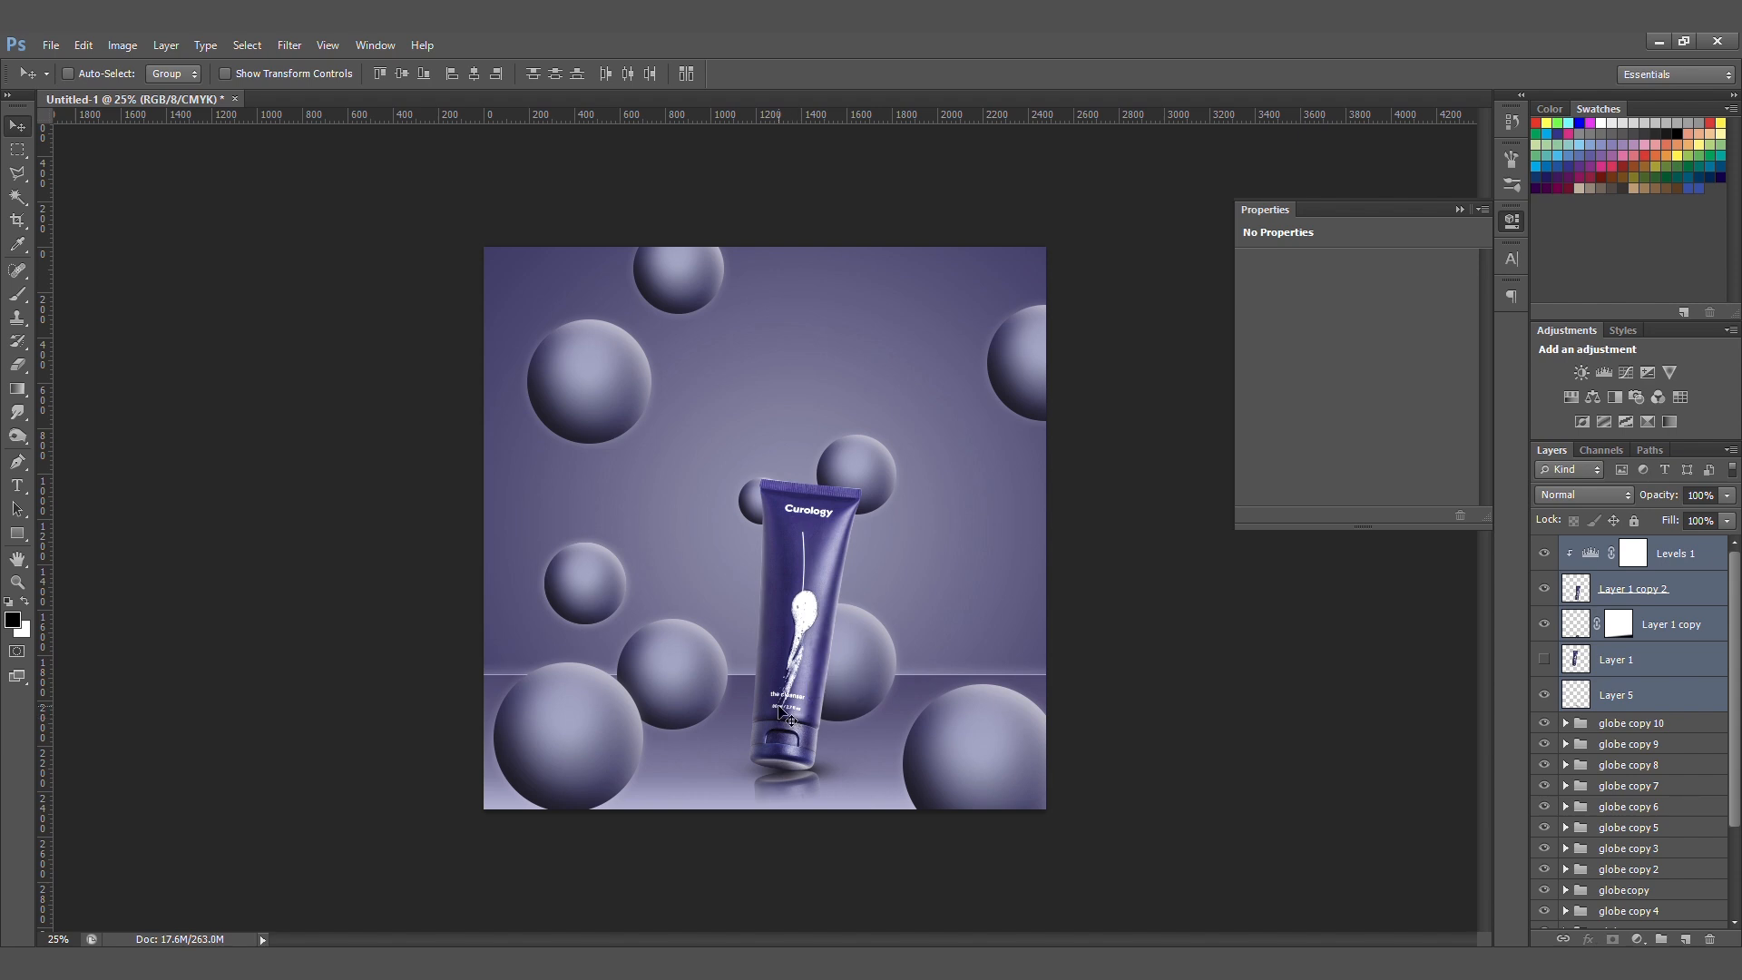
- Group the layers from Layer 5 through Levels 1 and name the group Product
{"action": "left_click", "coordinate": [1686, 626]}
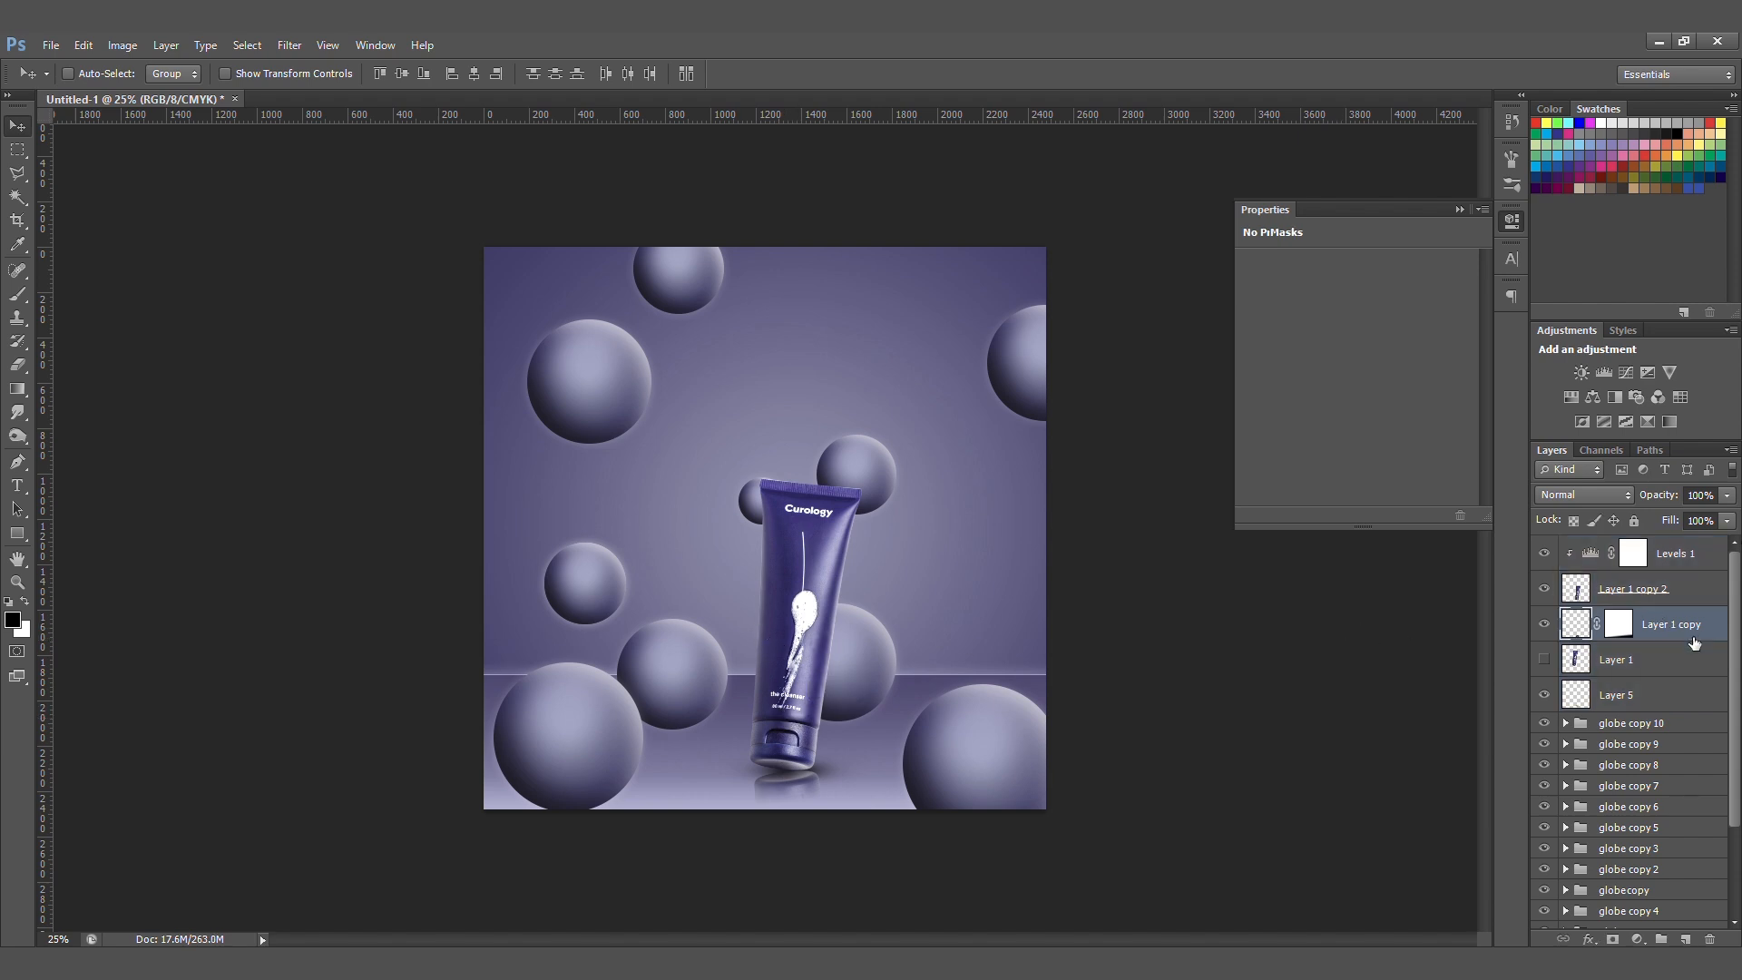
{"action": "left_click", "coordinate": [1639, 695]}
{"action": "left_click", "coordinate": [1543, 624]}
{"action": "left_click", "coordinate": [1544, 624]}
{"action": "left_click", "coordinate": [1686, 557], "text": "shift"}
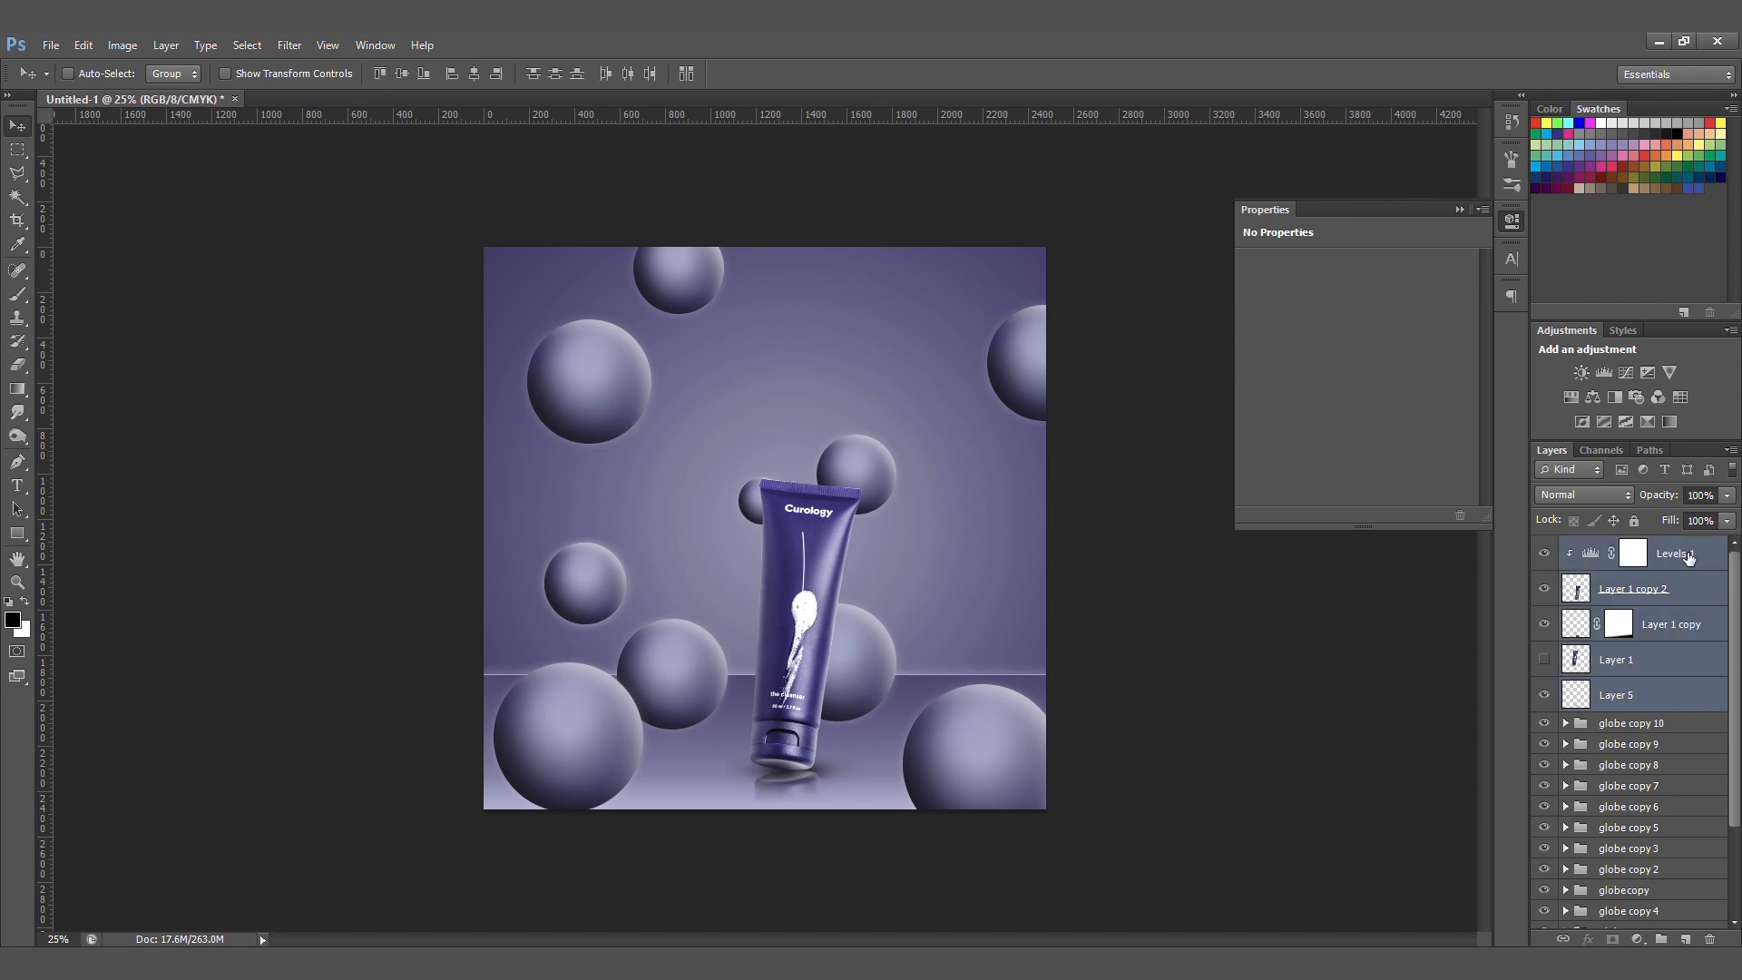
{"action": "key", "text": "ctrl+g"}
{"action": "double_click", "coordinate": [1620, 547]}
{"action": "type", "text": "Product"}
{"action": "key", "text": "Return"}
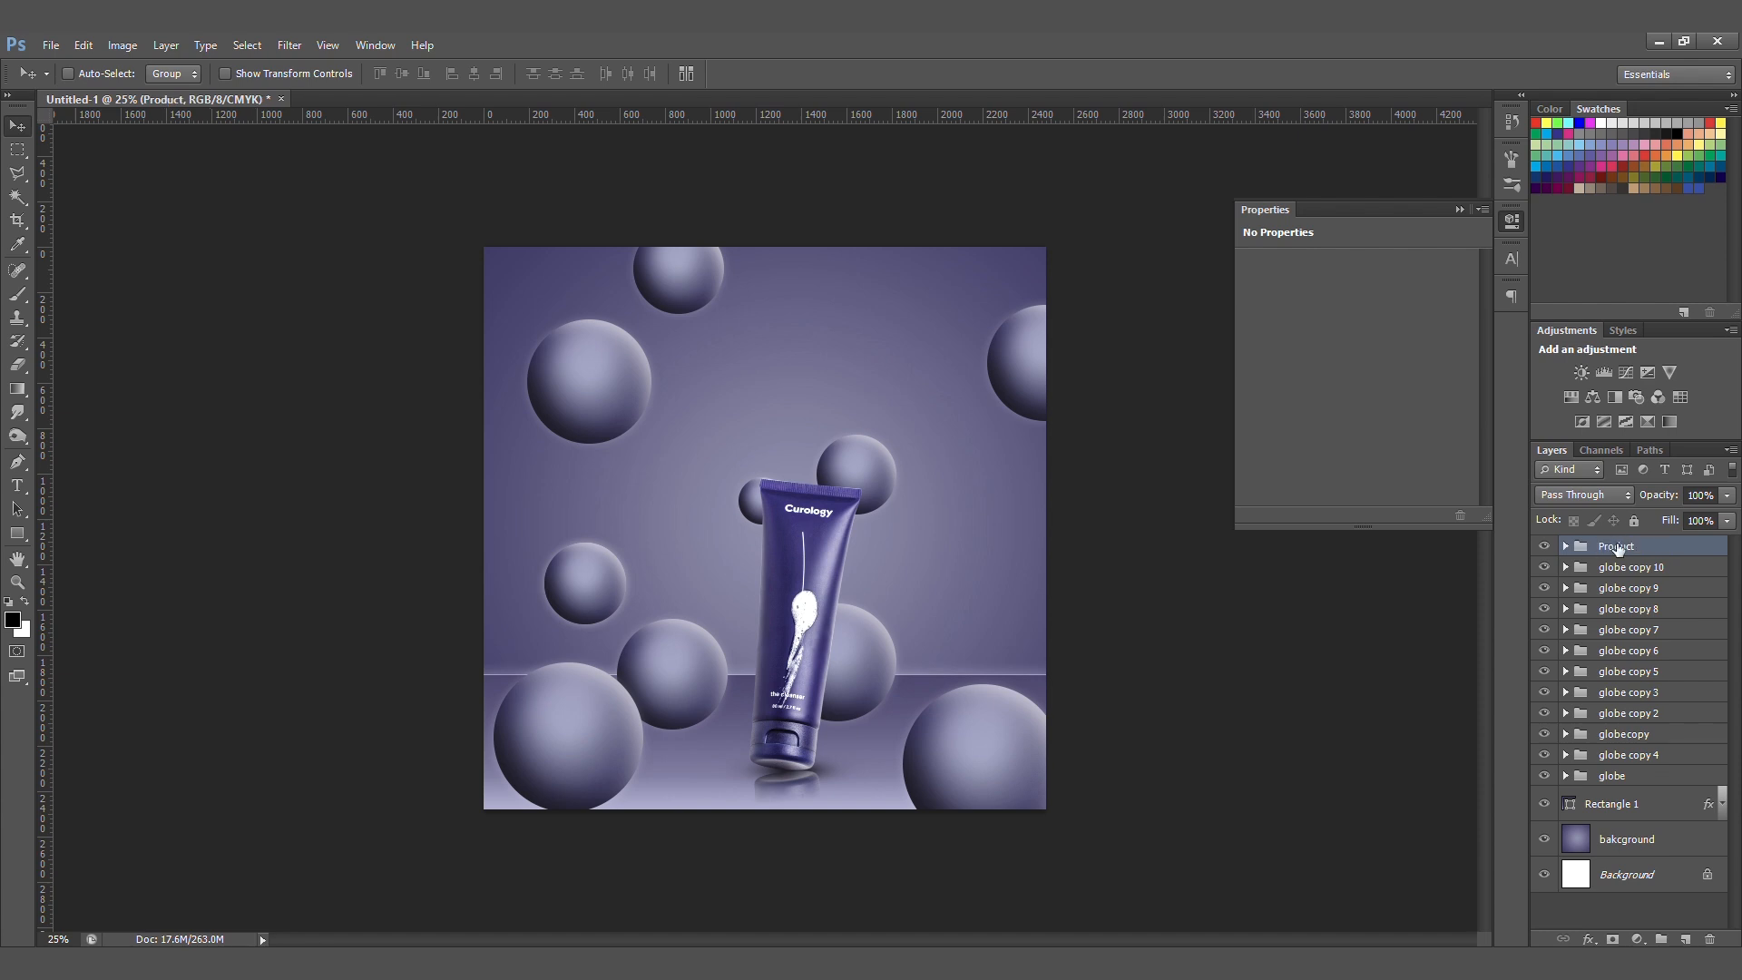
- Duplicate the Product group and place the copy above and to the left of the original tube
{"action": "key", "text": "ctrl+j"}
{"action": "left_click_drag", "start_coordinate": [794, 691], "coordinate": [707, 582]}
- Delete the reflection layer, Layer 1 copy, and the shadow layer, Layer 5, from the Product copy group
{"action": "left_click", "coordinate": [1565, 546]}
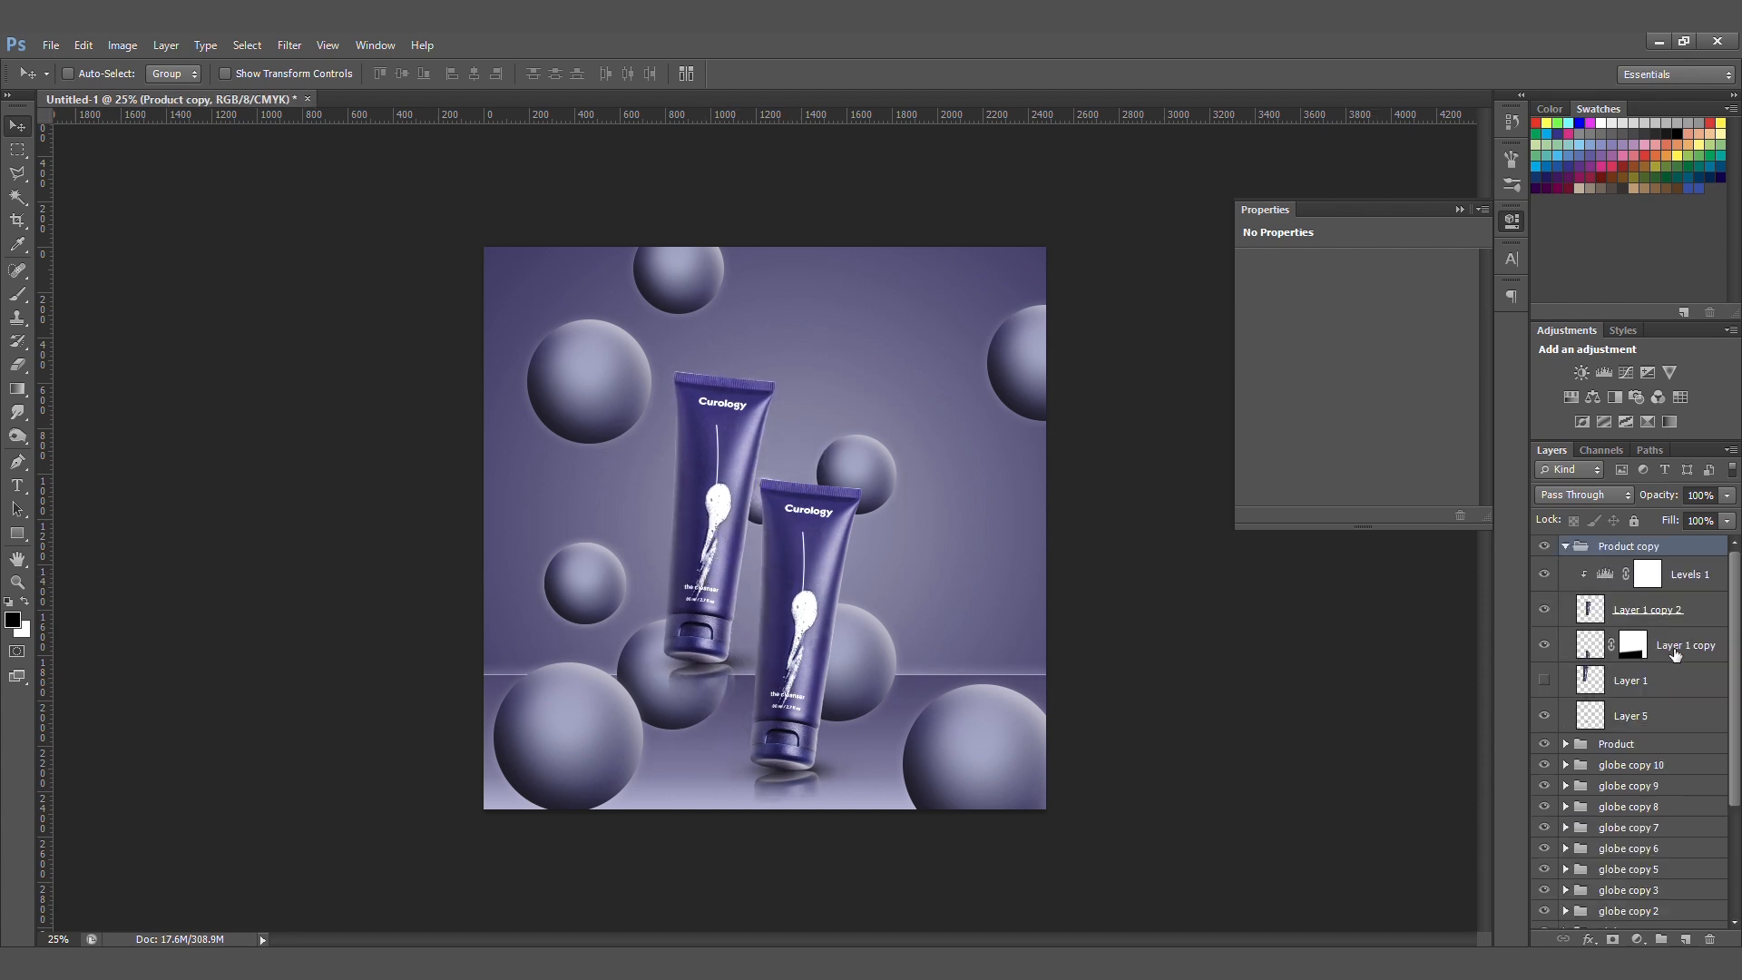
{"action": "left_click", "coordinate": [1674, 648]}
{"action": "key", "text": "Delete"}
{"action": "left_click", "coordinate": [1647, 682]}
{"action": "key", "text": "Delete"}
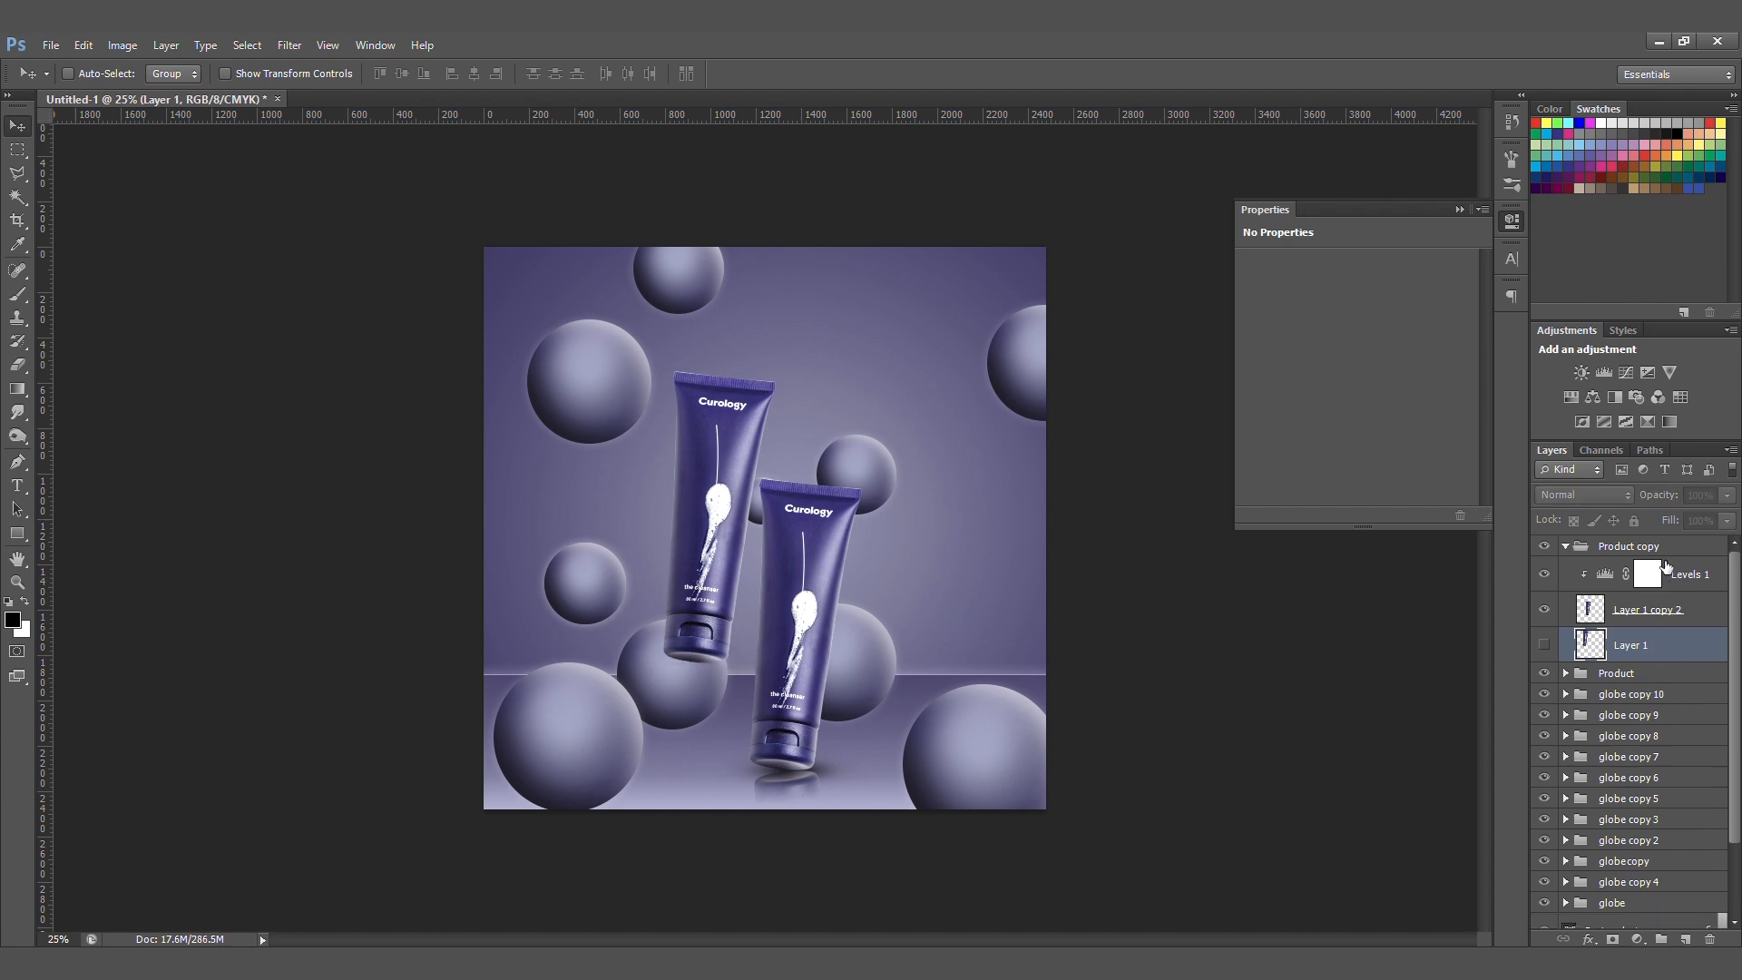
- Rotate the Product copy group about -29° and move it partly off the canvas's upper-left corner
{"action": "left_click", "coordinate": [1668, 553]}
{"action": "left_click", "coordinate": [1566, 547]}
{"action": "key", "text": "ctrl+t"}
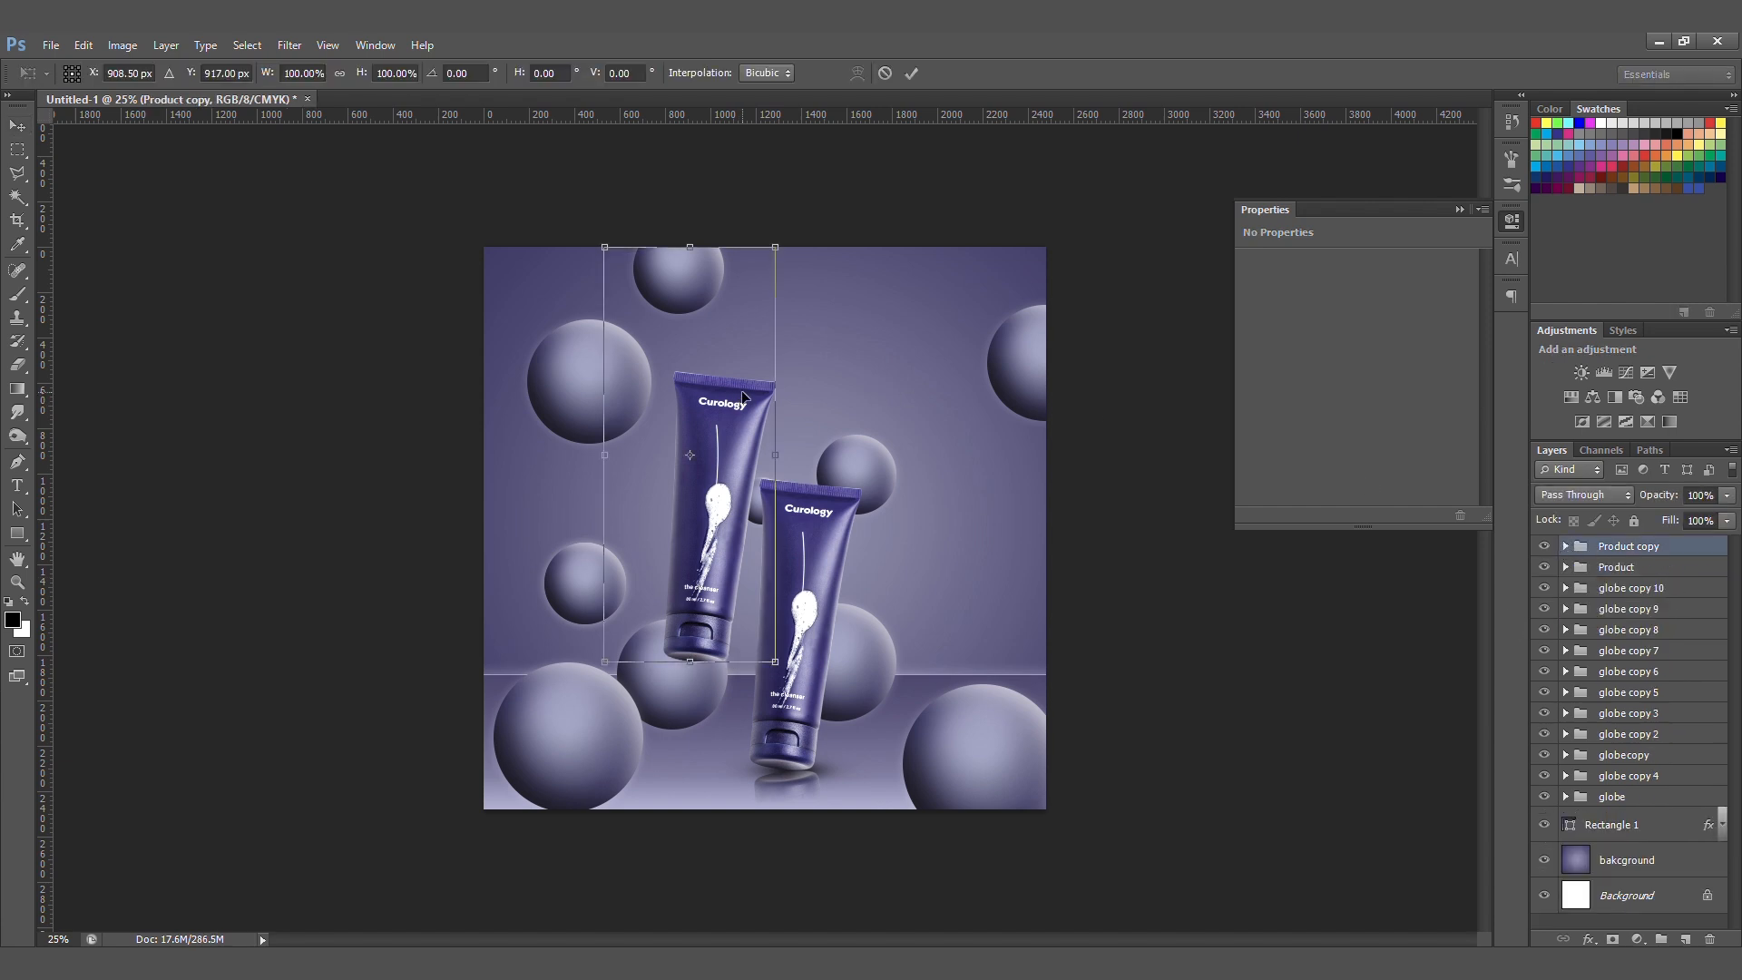
{"action": "left_click_drag", "start_coordinate": [773, 247], "coordinate": [755, 297]}
{"action": "left_click_drag", "start_coordinate": [668, 409], "coordinate": [458, 245]}
{"action": "left_click_drag", "start_coordinate": [606, 382], "coordinate": [649, 420]}
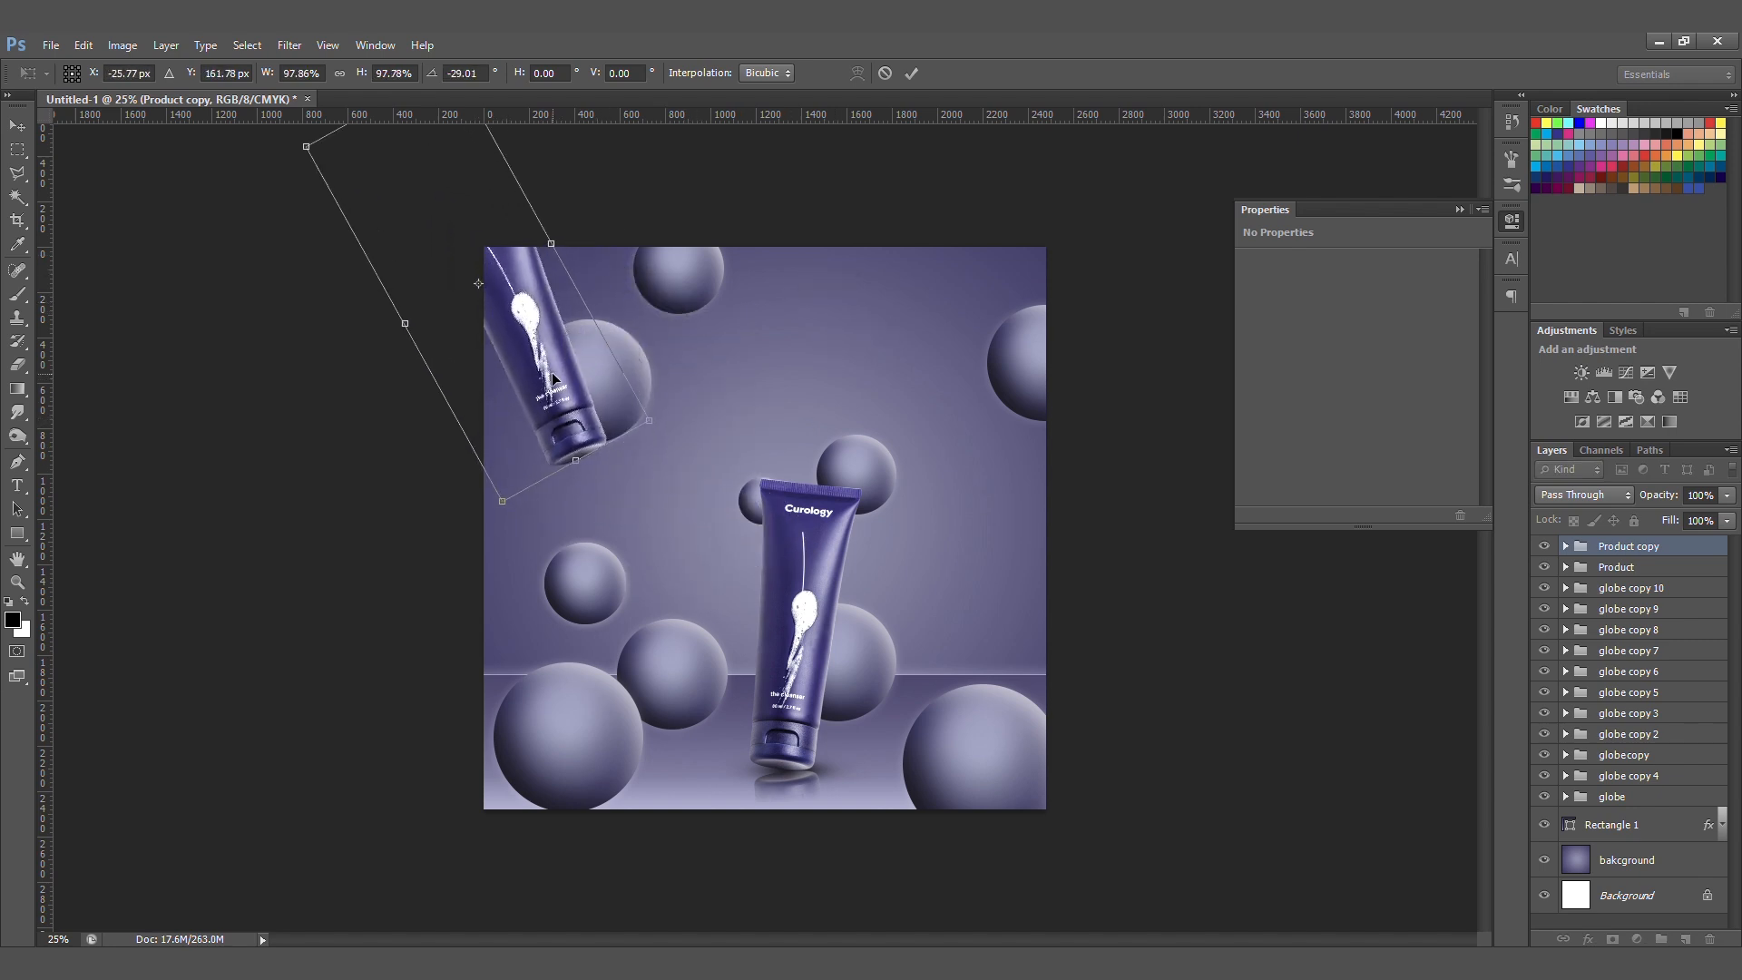
{"action": "key", "text": "Return"}
- Duplicate the Product copy group, place the copy in the canvas's upper-right area, shrink it and tilt it clockwise
{"action": "key", "text": "ctrl+j"}
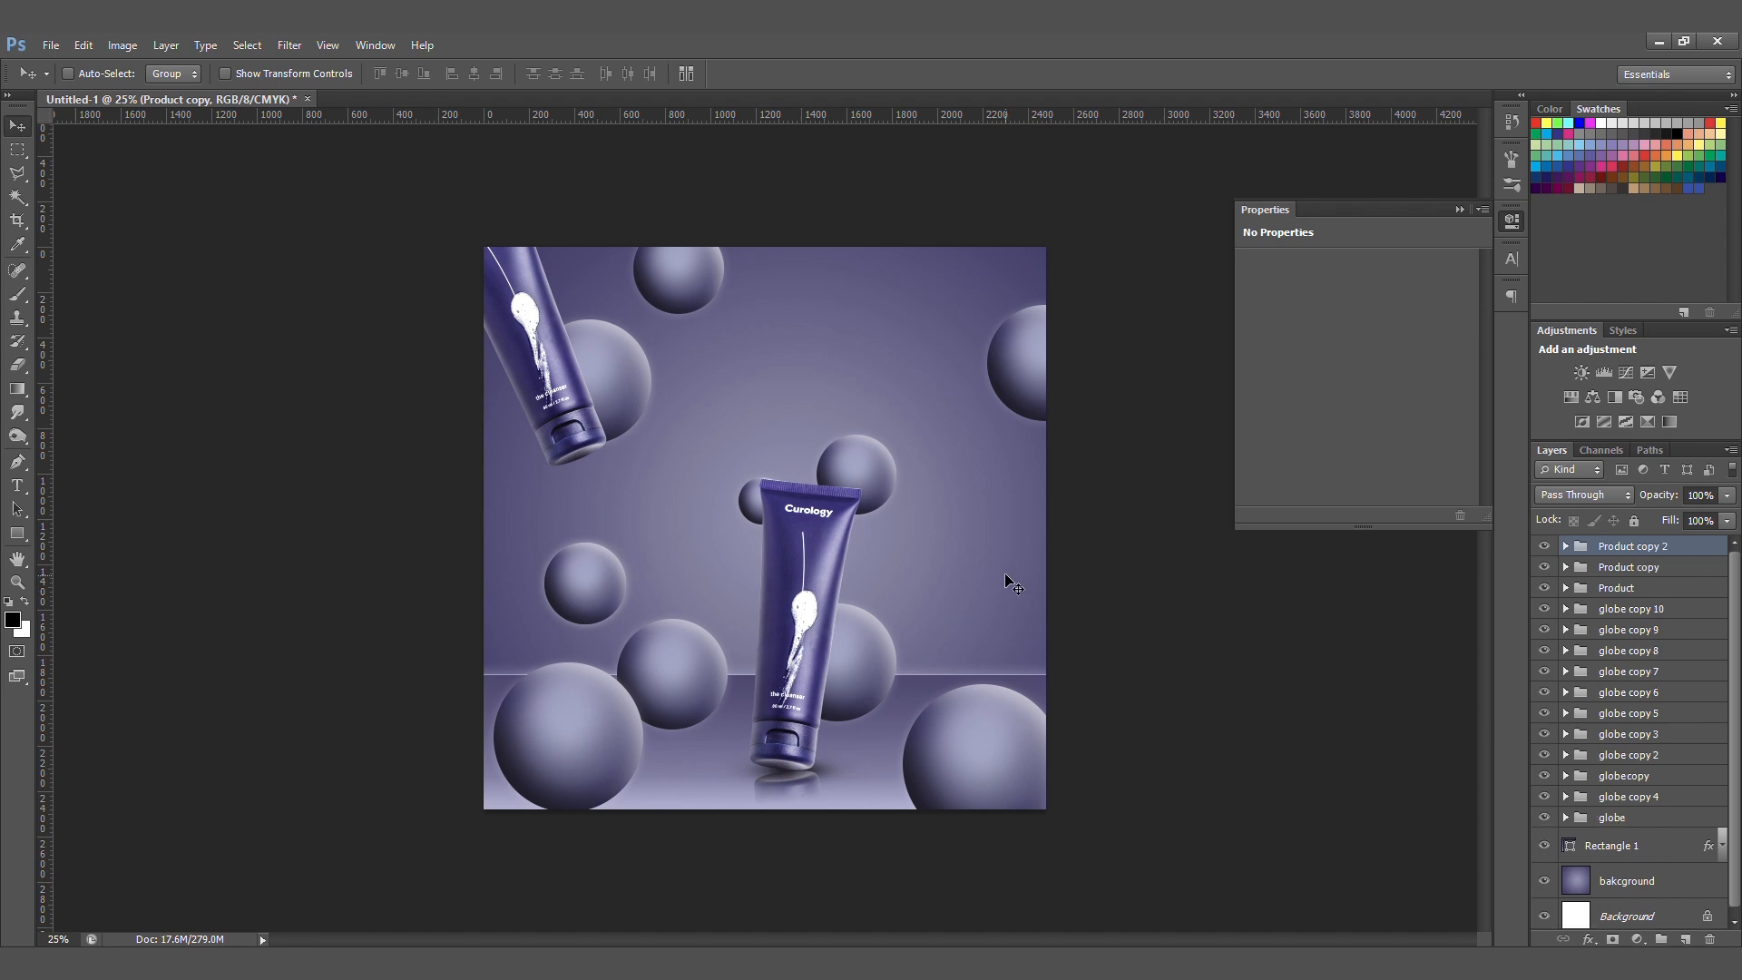
{"action": "left_click_drag", "start_coordinate": [537, 374], "coordinate": [948, 481]}
{"action": "key", "text": "ctrl+t"}
{"action": "left_click_drag", "start_coordinate": [731, 214], "coordinate": [927, 263]}
{"action": "left_click_drag", "start_coordinate": [853, 426], "coordinate": [917, 364]}
{"action": "key", "text": "Return"}
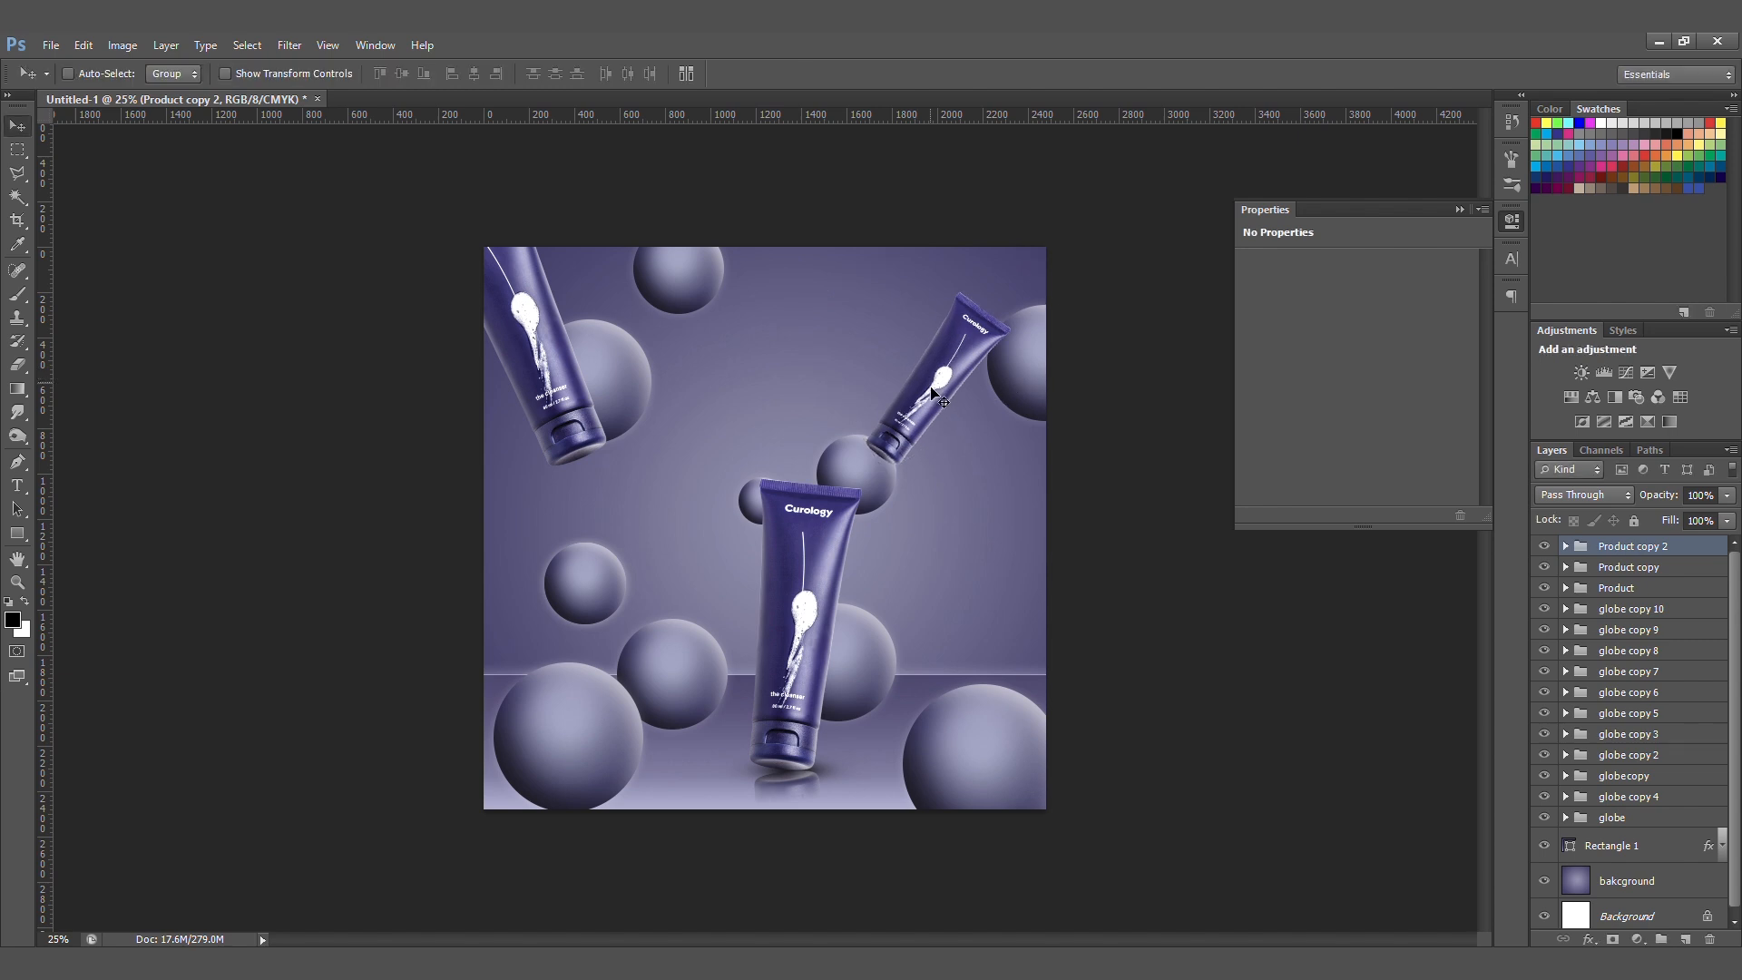
- Move the Product copy 2 group below the globe group, shift the tube behind the upper-right globe and rotate it slightly counterclockwise
{"action": "left_click_drag", "start_coordinate": [1679, 547], "coordinate": [1624, 821]}
{"action": "left_click_drag", "start_coordinate": [952, 370], "coordinate": [992, 338]}
{"action": "key", "text": "ctrl+t"}
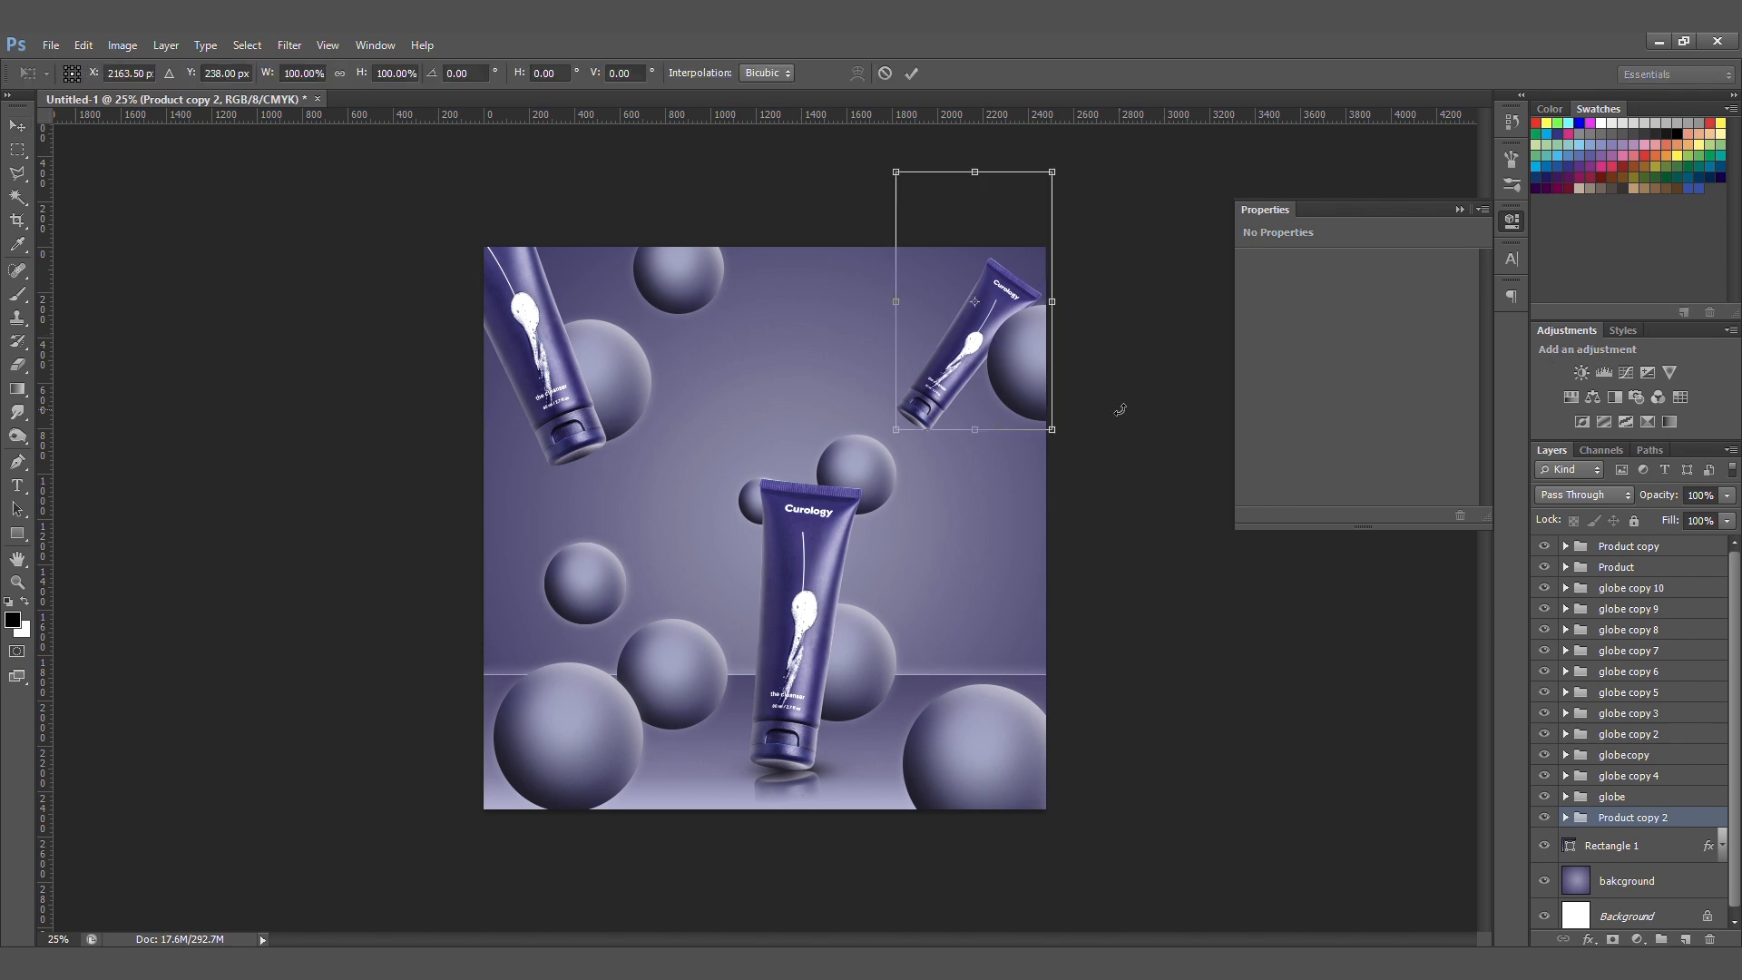
{"action": "left_click_drag", "start_coordinate": [1117, 404], "coordinate": [1156, 343]}
{"action": "key", "text": "Return"}
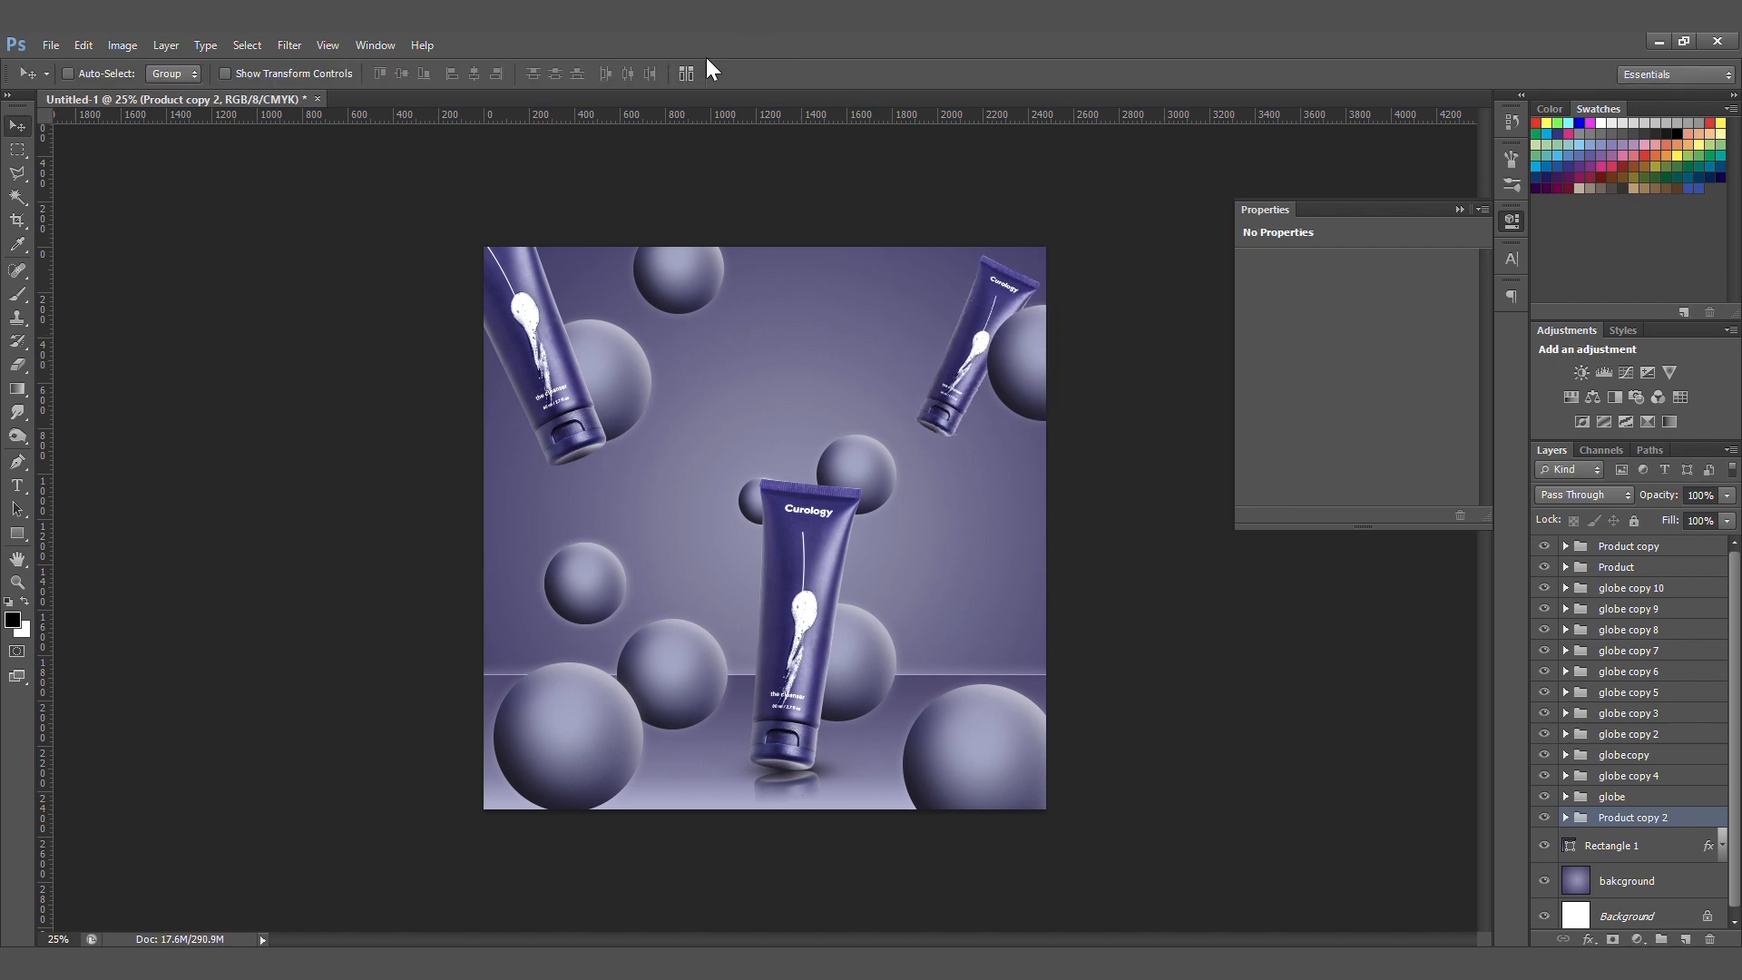
- Expand the Product copy 2 group and select its tube layer, Layer 1 copy 2
{"action": "left_click", "coordinate": [300, 45]}
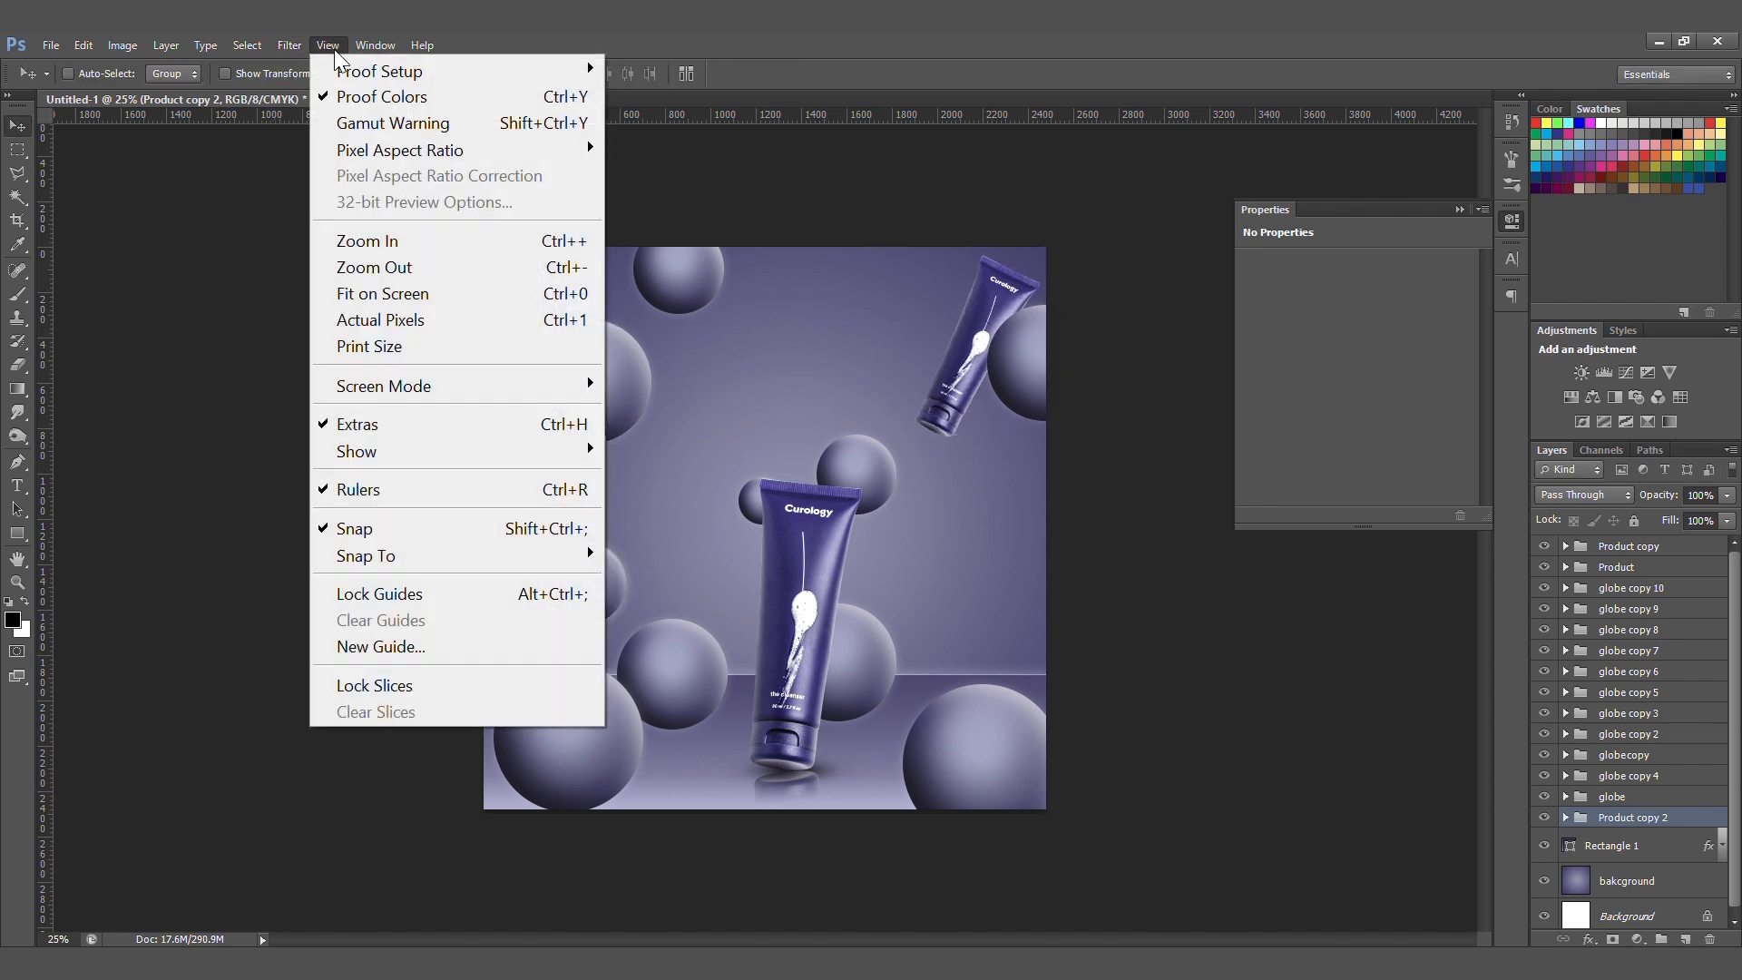
{"action": "left_click", "coordinate": [1051, 547]}
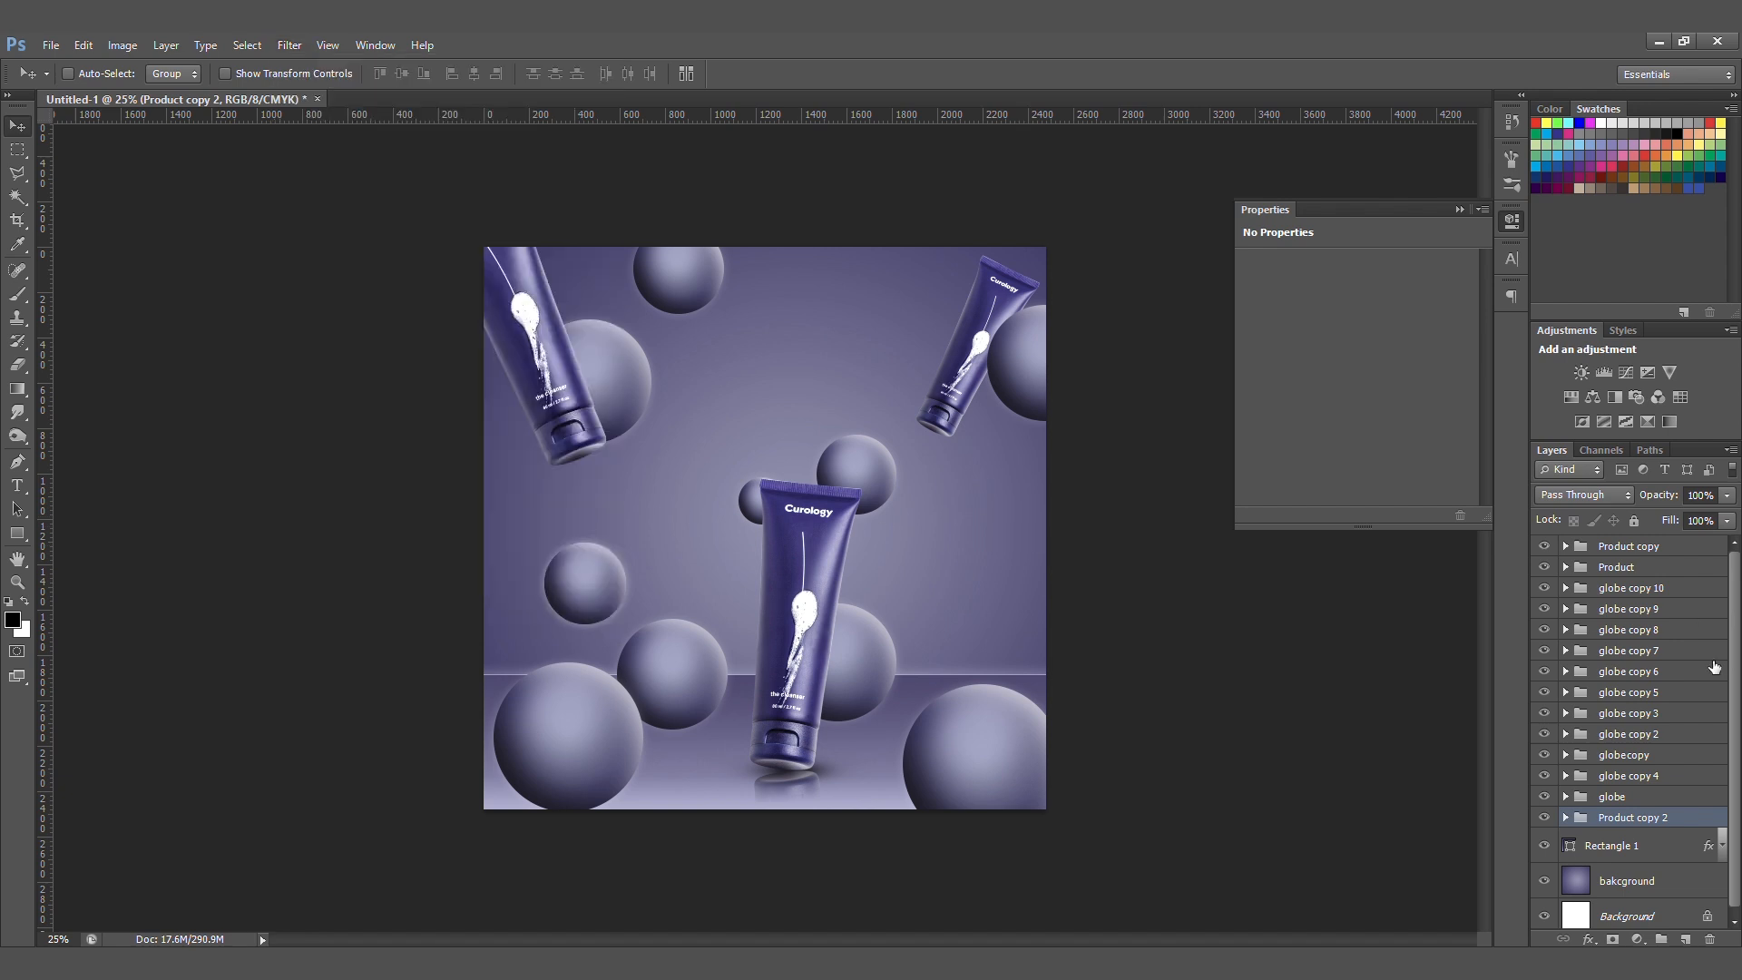
{"action": "left_click", "coordinate": [1565, 817]}
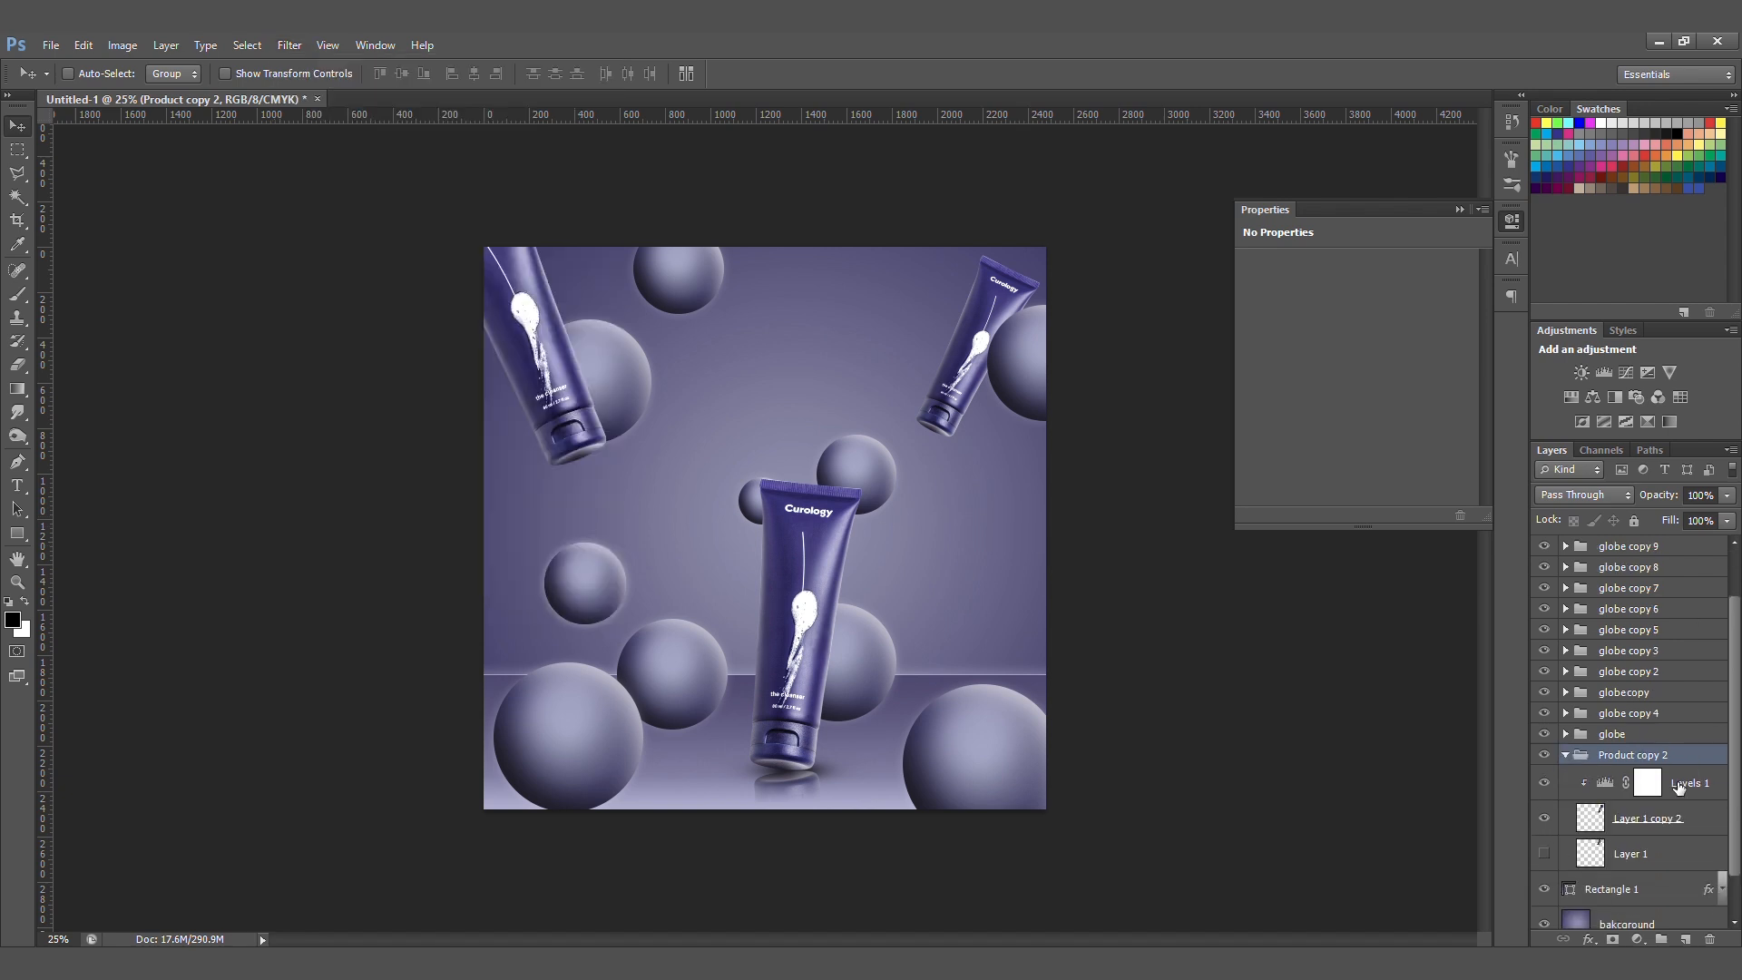
{"action": "left_click", "coordinate": [1709, 832]}
{"action": "left_click", "coordinate": [289, 45]}
{"action": "mouse_move", "coordinate": [456, 313]}
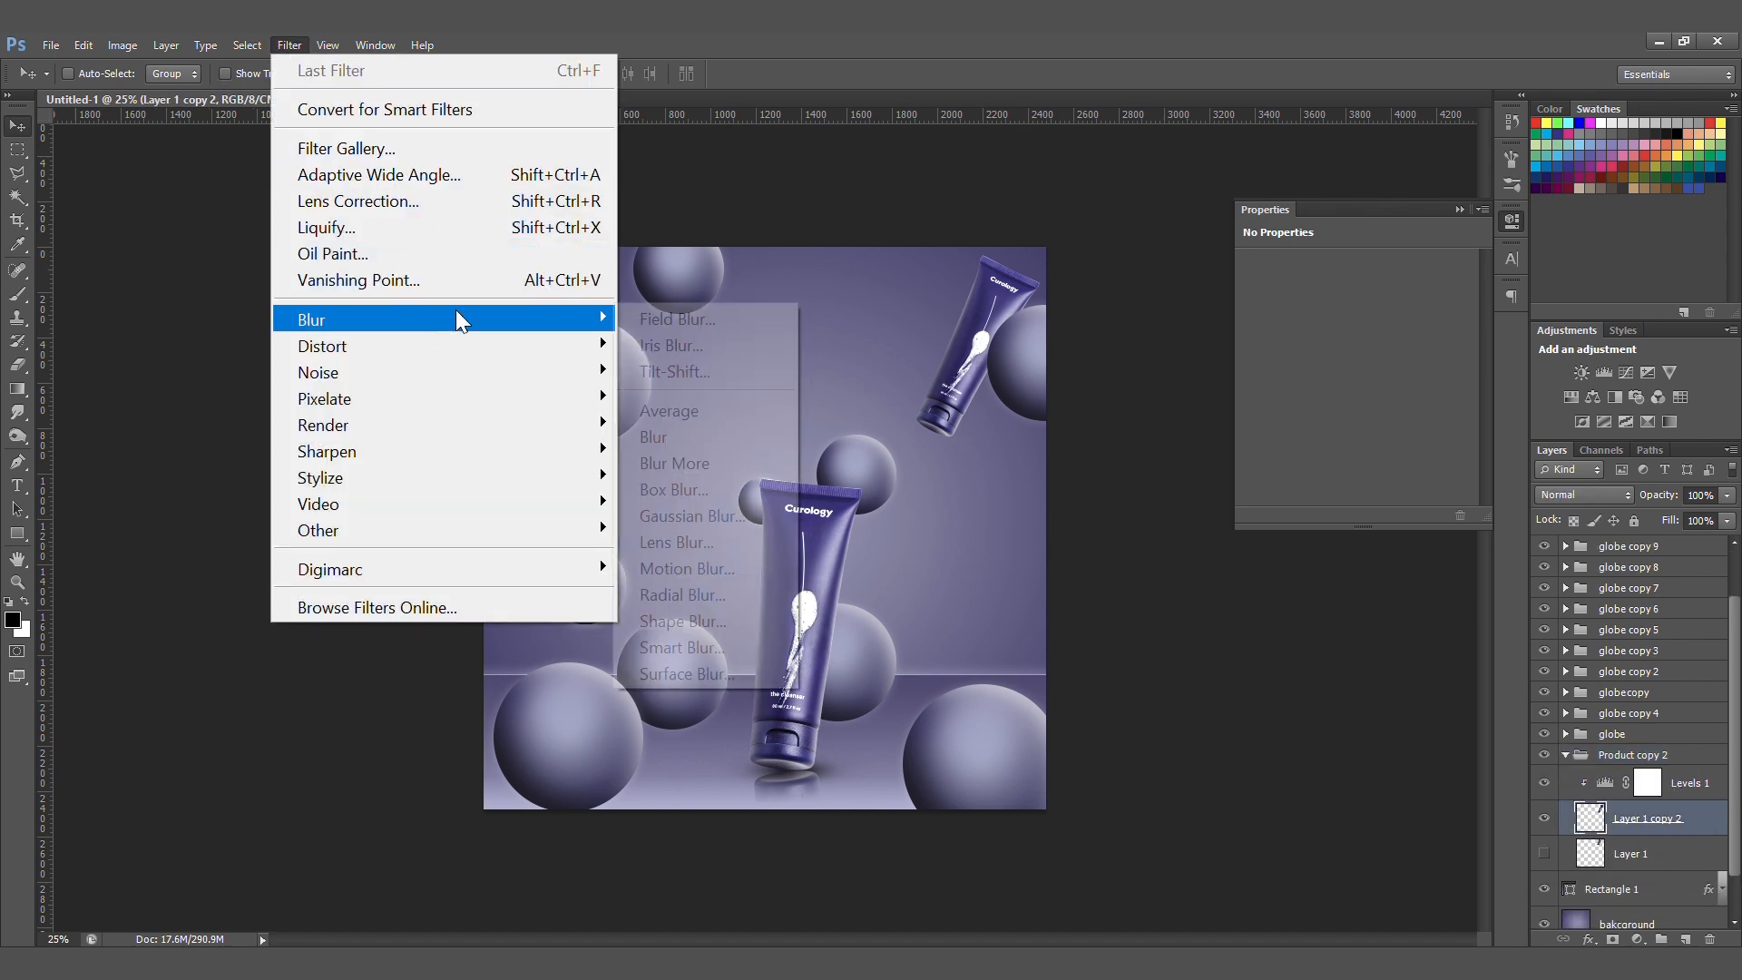
{"action": "left_click", "coordinate": [703, 526]}
{"action": "left_click", "coordinate": [1619, 127]}
{"action": "left_click", "coordinate": [292, 46]}
{"action": "mouse_move", "coordinate": [494, 311]}
{"action": "left_click", "coordinate": [709, 531]}
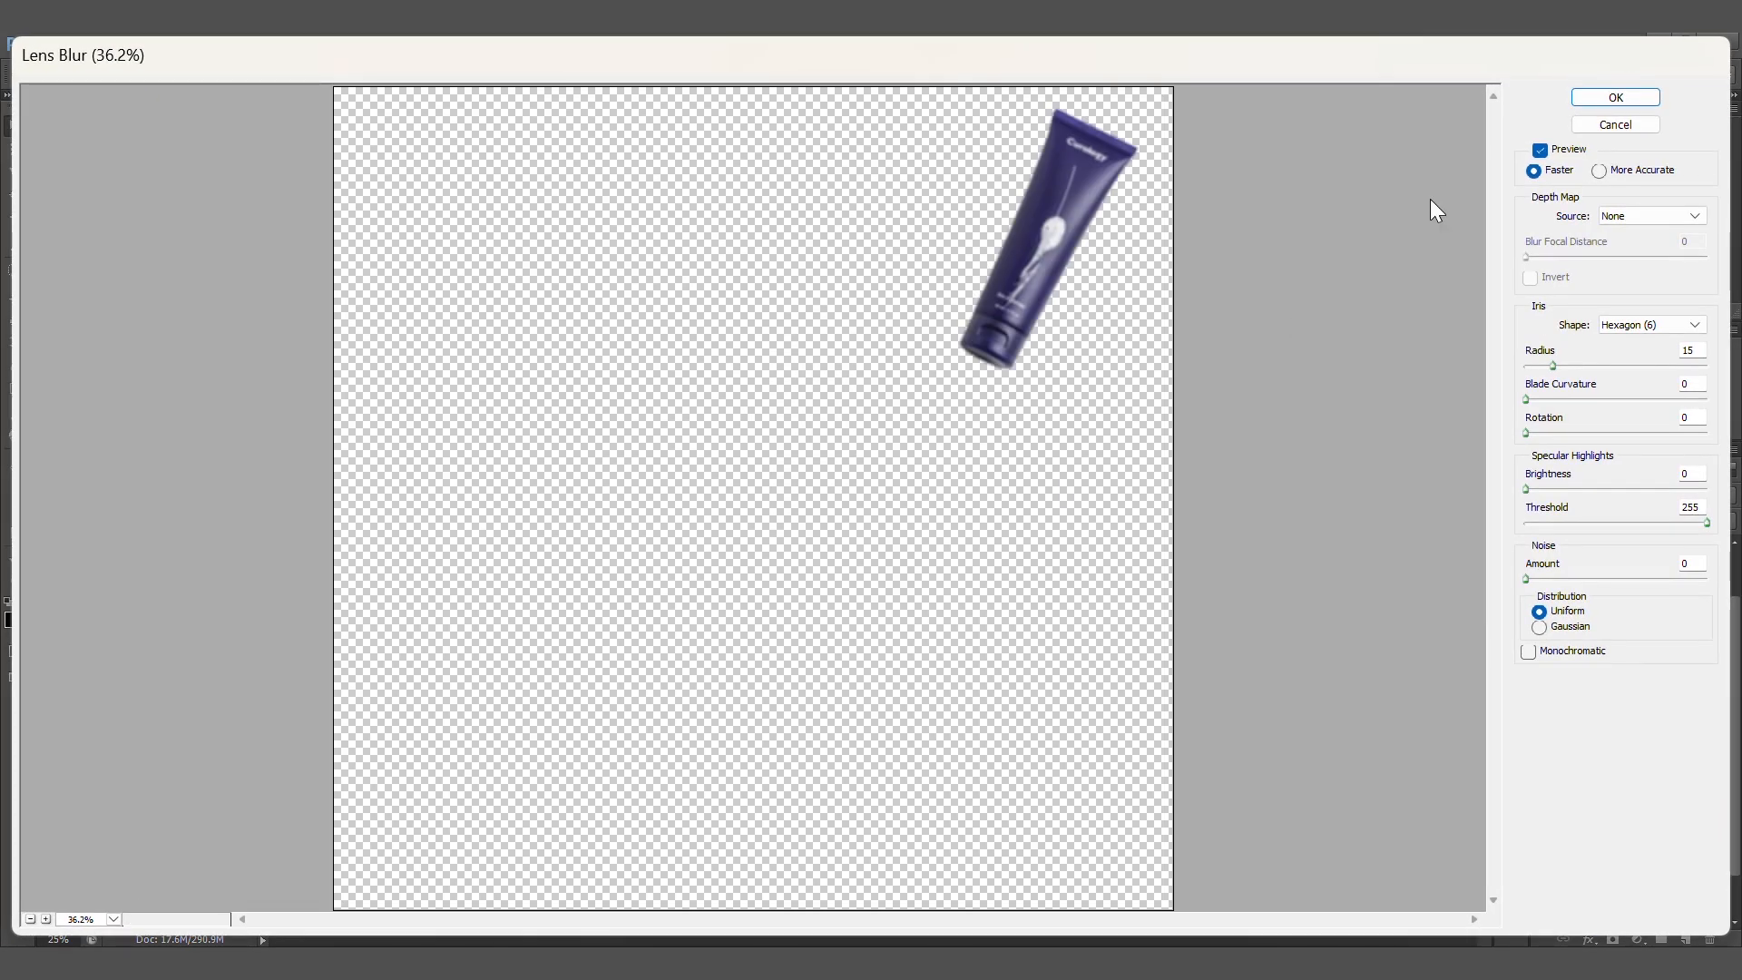
{"action": "left_click", "coordinate": [1620, 127]}
- Apply a Gaussian Blur with a radius of 20.9 pixels to the upper-right tube layer and collapse its group
{"action": "left_click", "coordinate": [292, 45]}
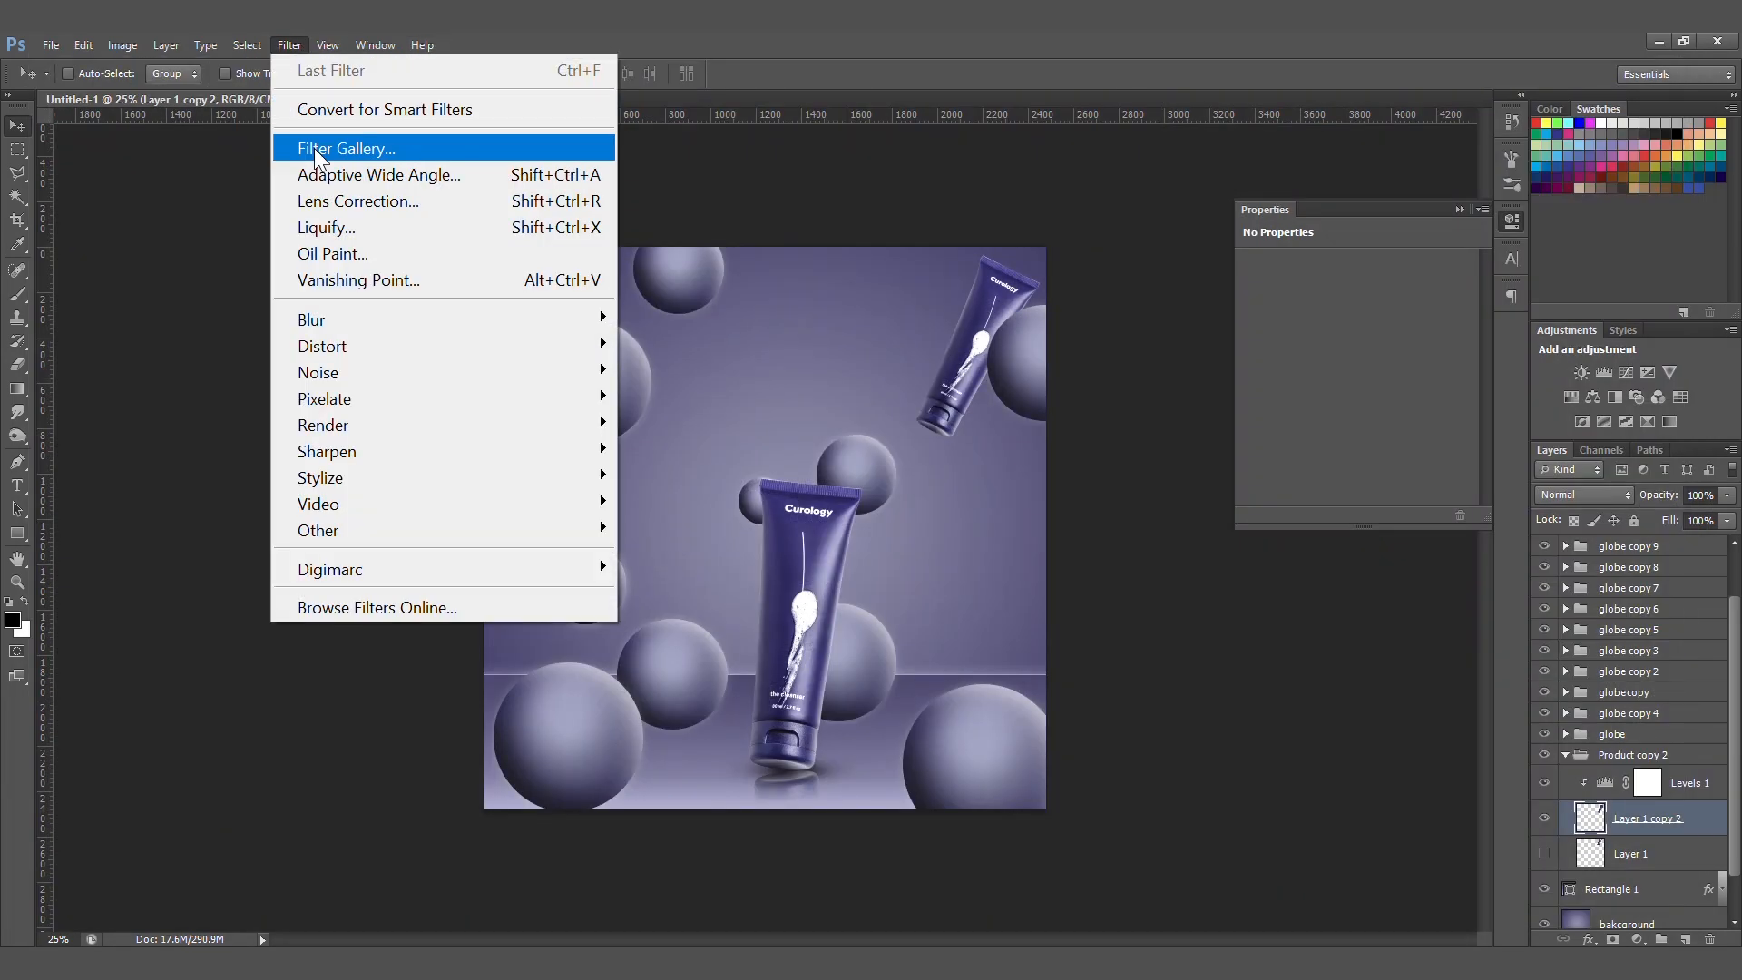
{"action": "mouse_move", "coordinate": [454, 328]}
{"action": "left_click", "coordinate": [717, 521]}
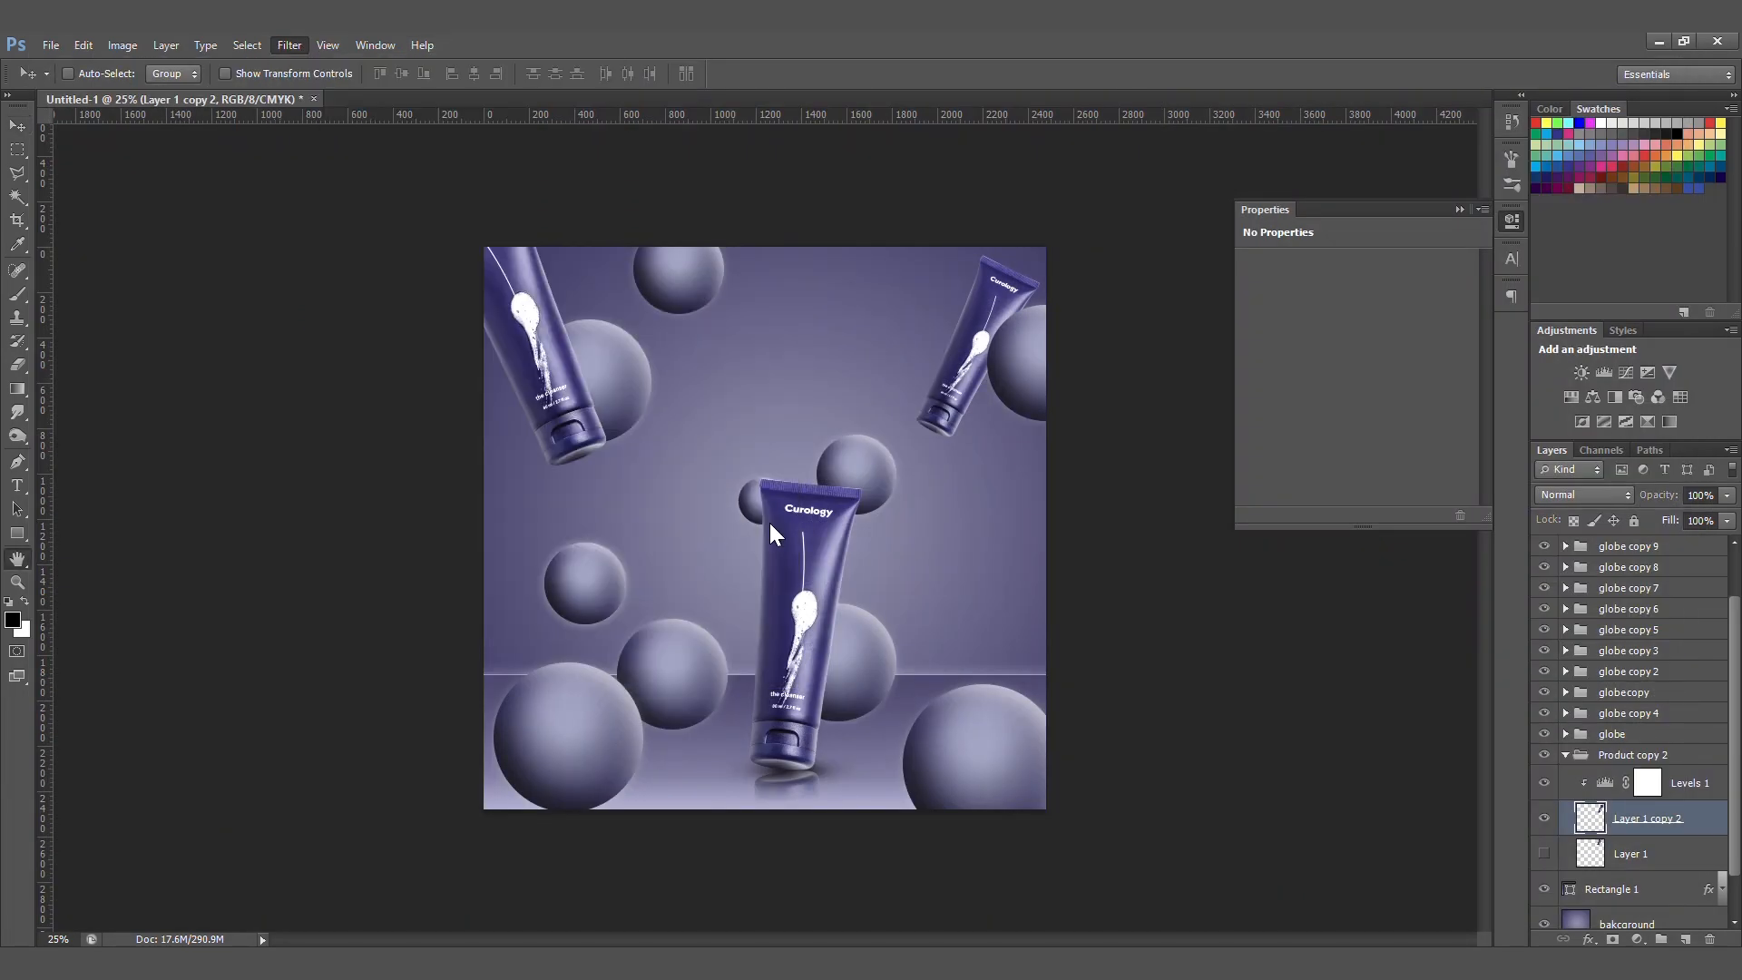
{"action": "left_click_drag", "start_coordinate": [1389, 545], "coordinate": [1374, 537]}
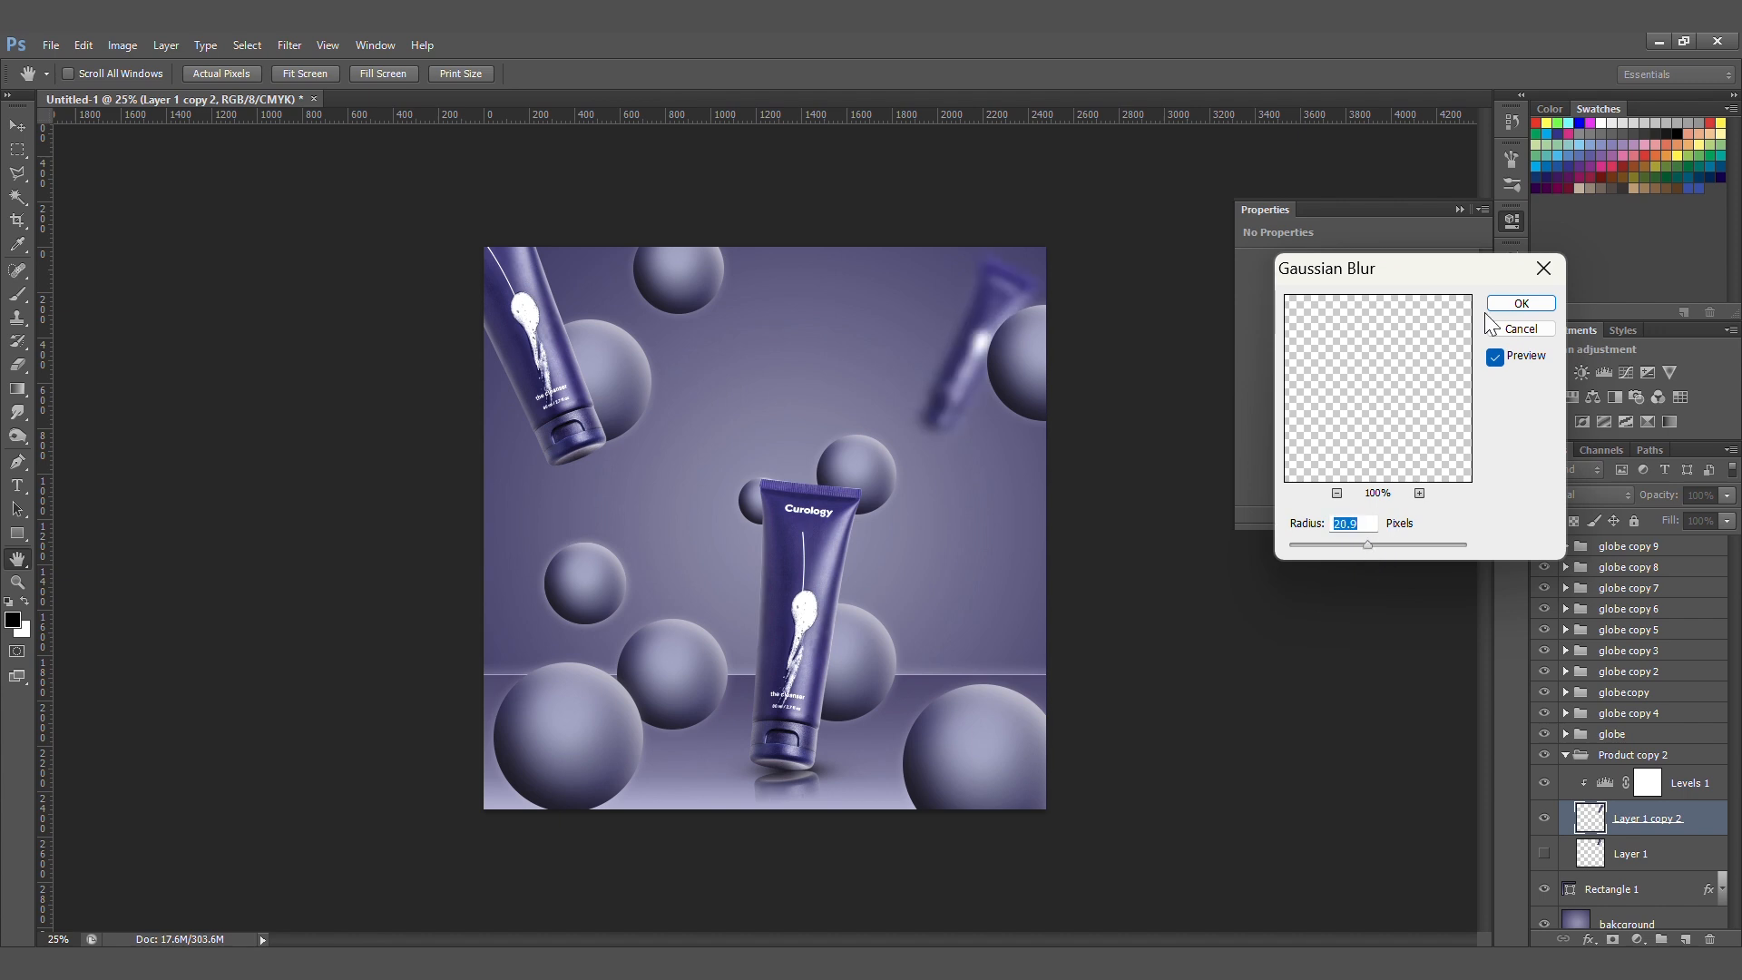
{"action": "left_click", "coordinate": [1524, 303]}
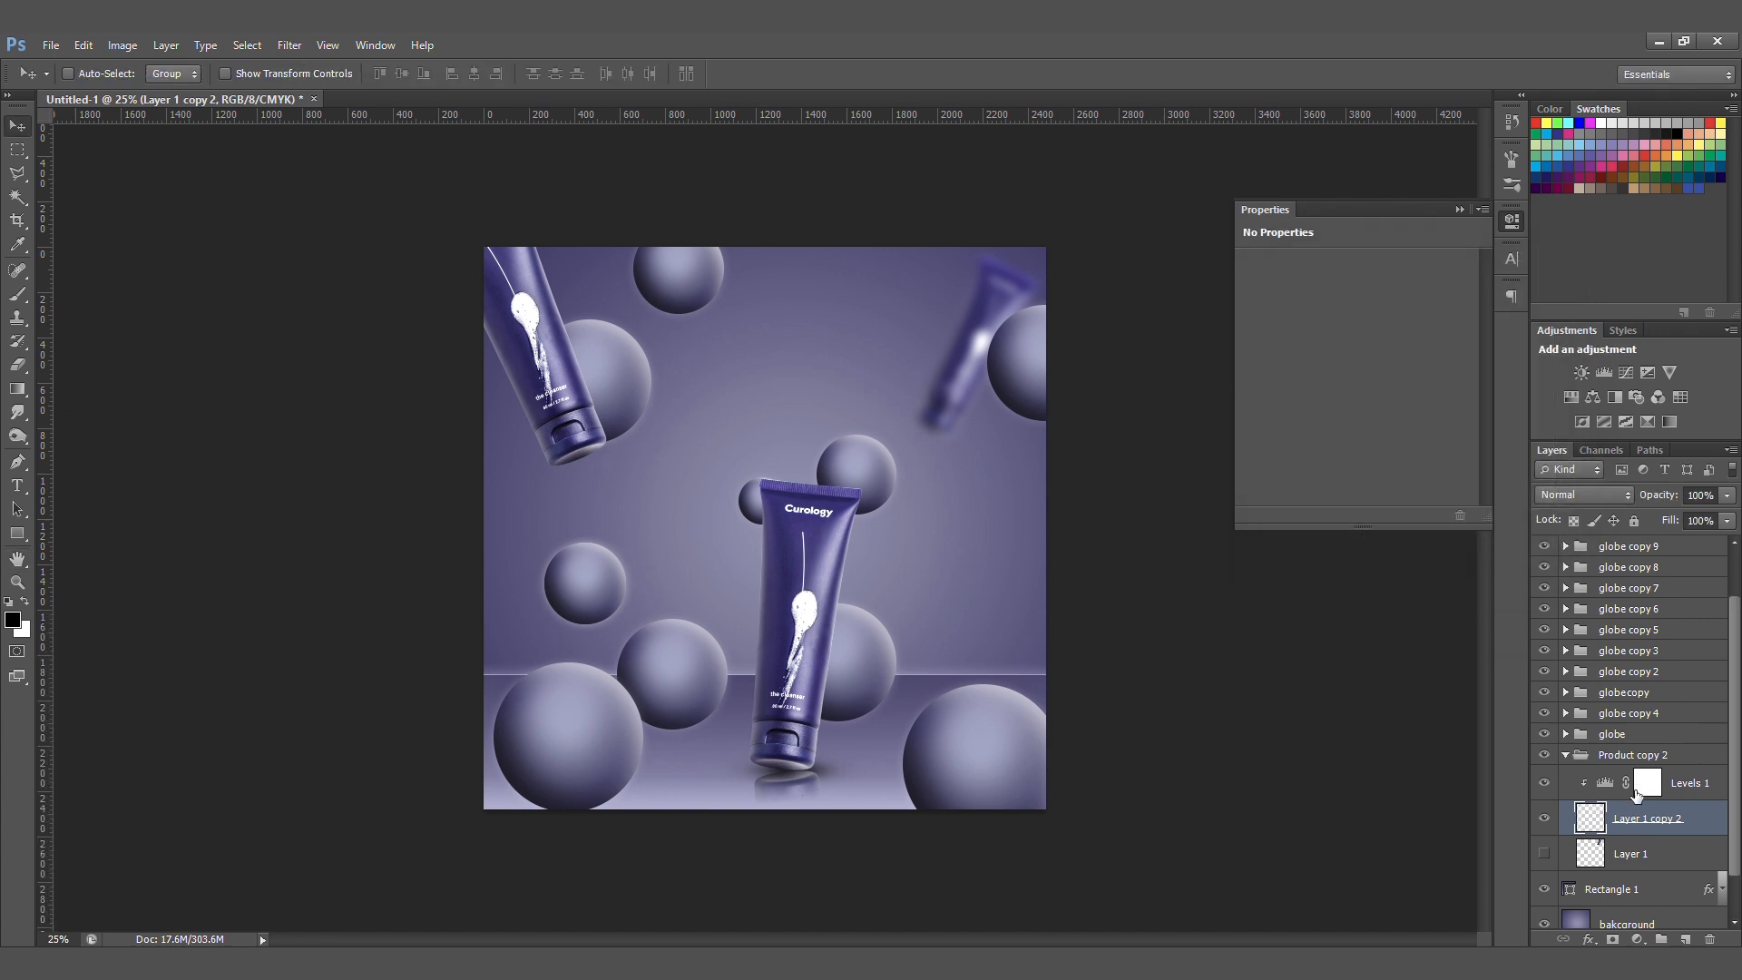
{"action": "left_click", "coordinate": [1567, 756]}
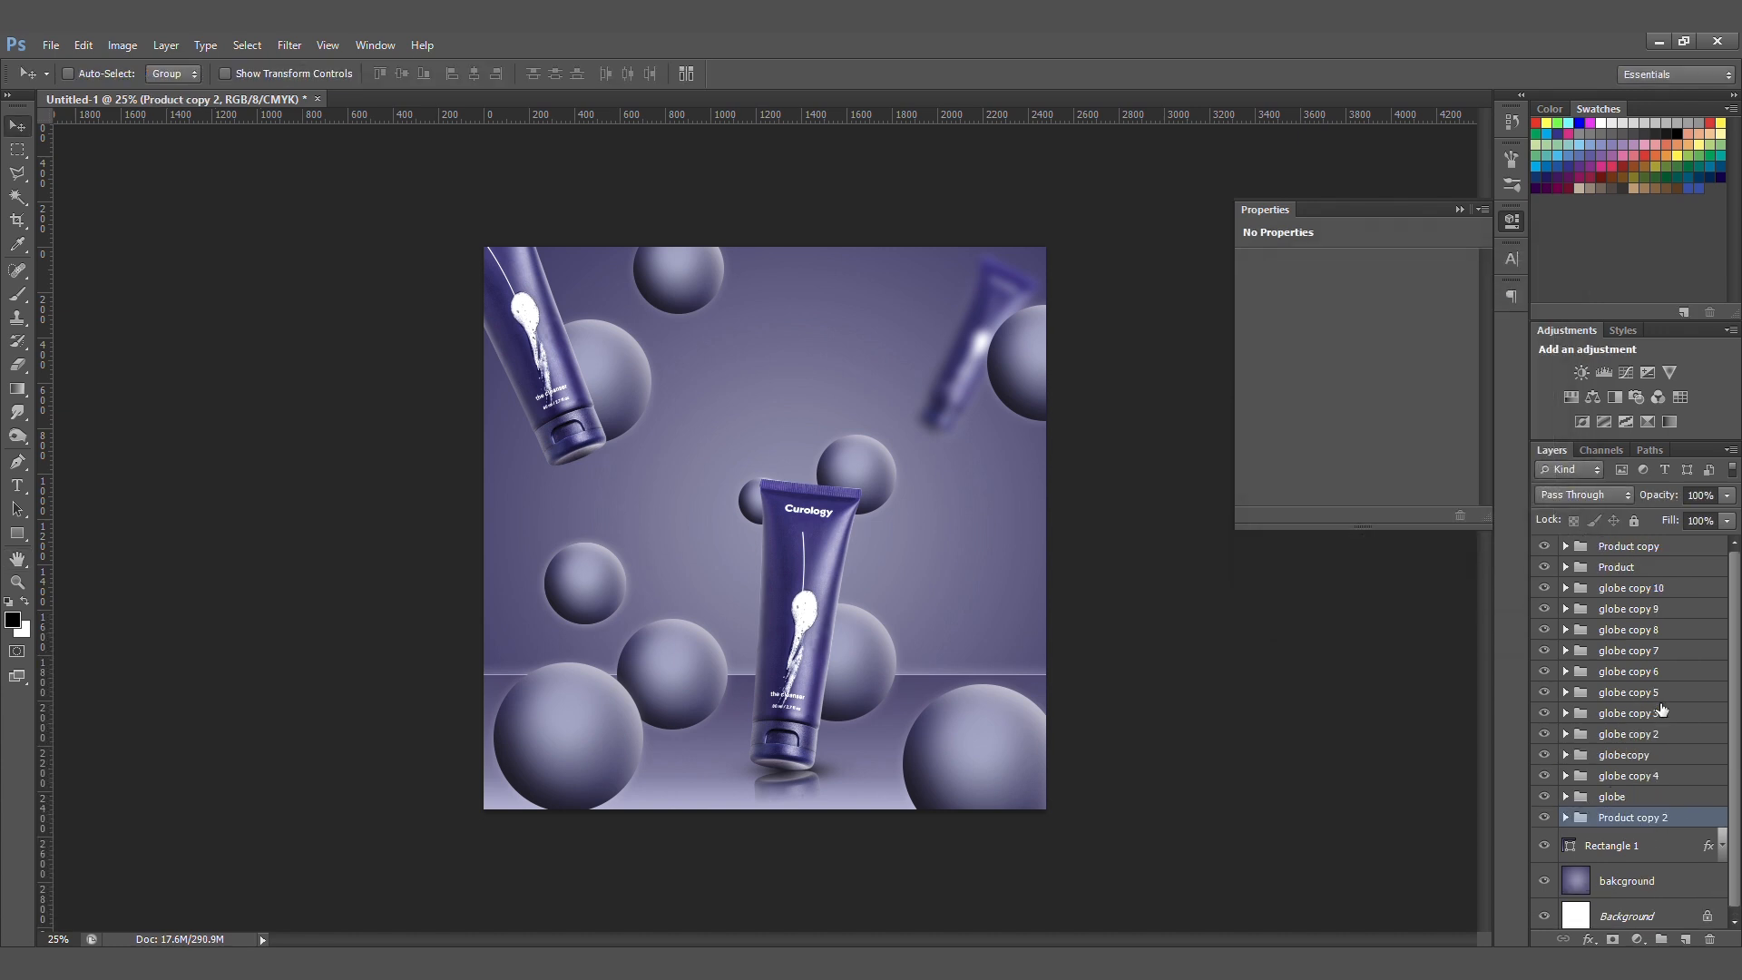
- Apply a Gaussian Blur with a radius of 20.9 pixels to Layer 1 copy 2 in the Product copy group
{"action": "left_click", "coordinate": [1597, 565]}
{"action": "left_click", "coordinate": [1565, 545]}
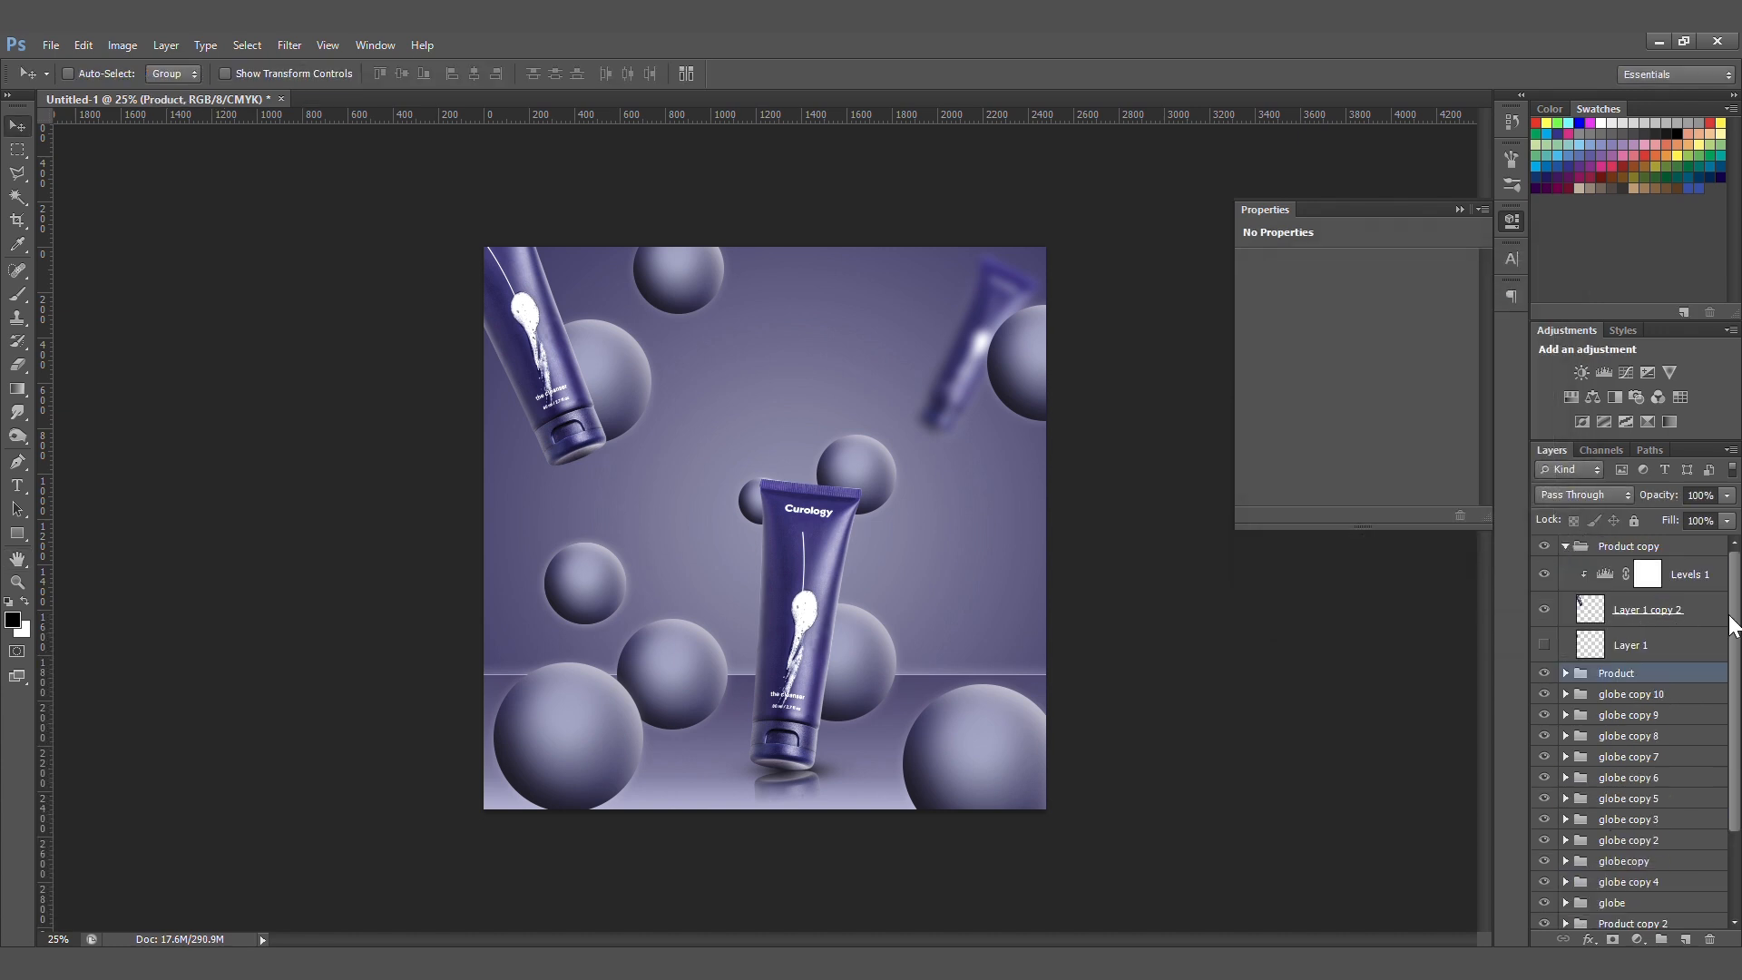
{"action": "left_click", "coordinate": [1688, 609]}
{"action": "left_click", "coordinate": [290, 45]}
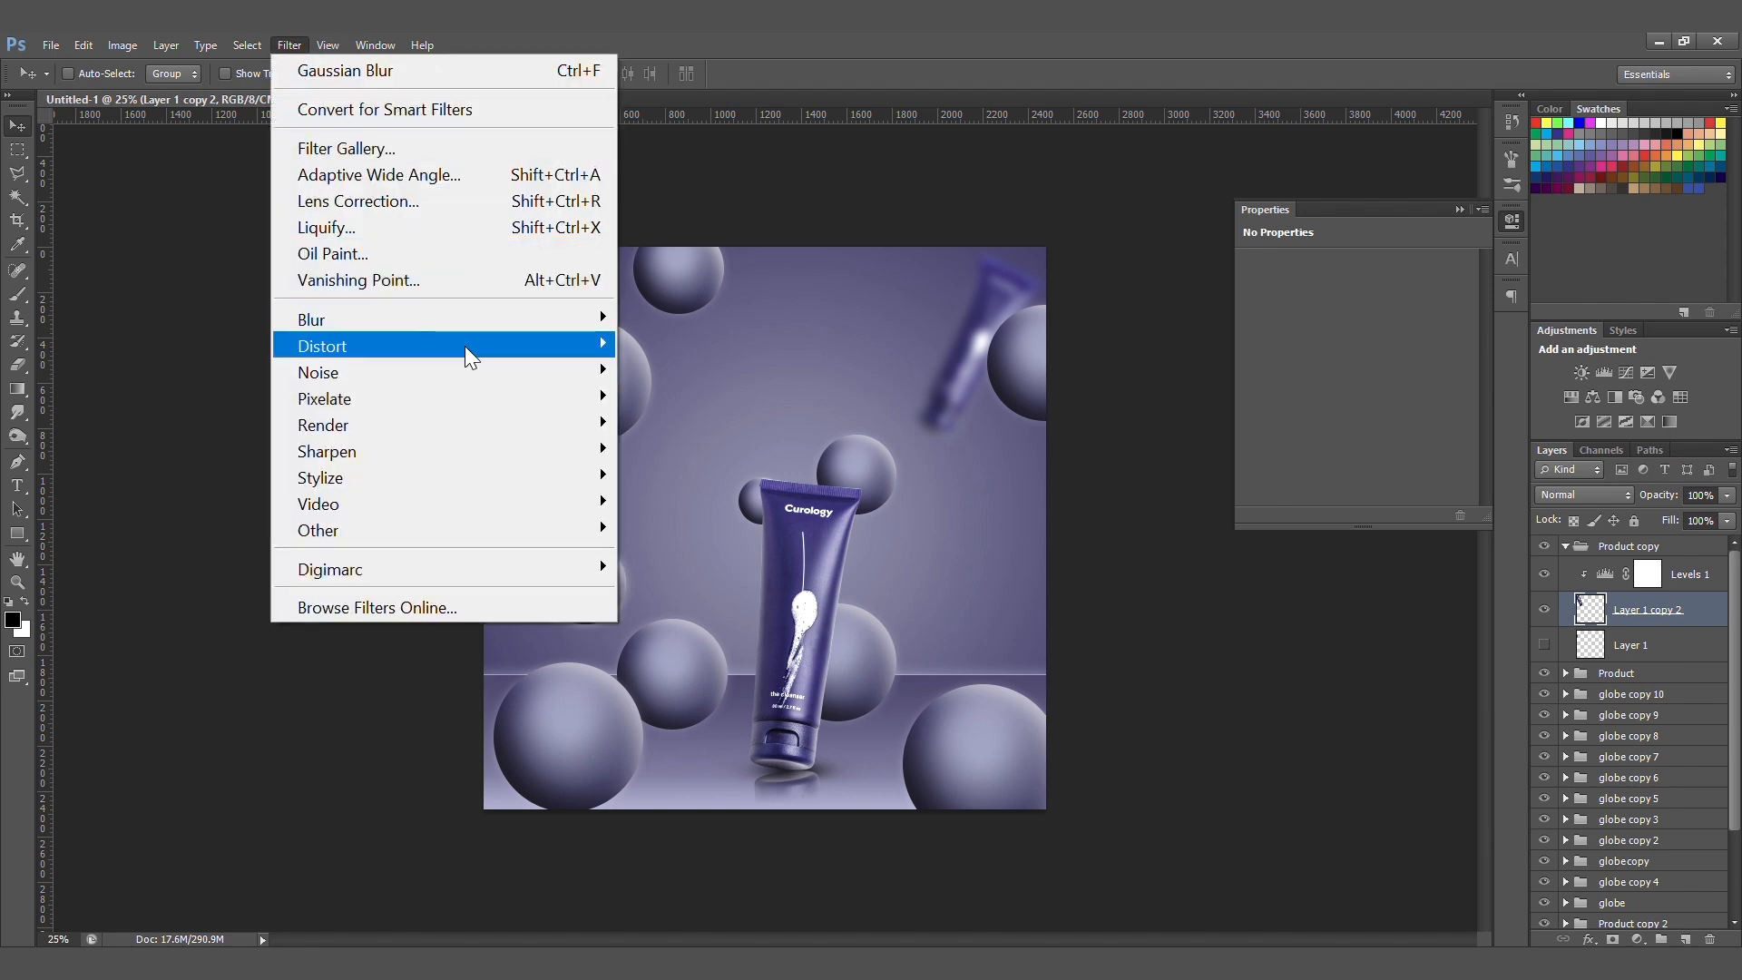
{"action": "mouse_move", "coordinate": [472, 320]}
{"action": "left_click", "coordinate": [732, 510]}
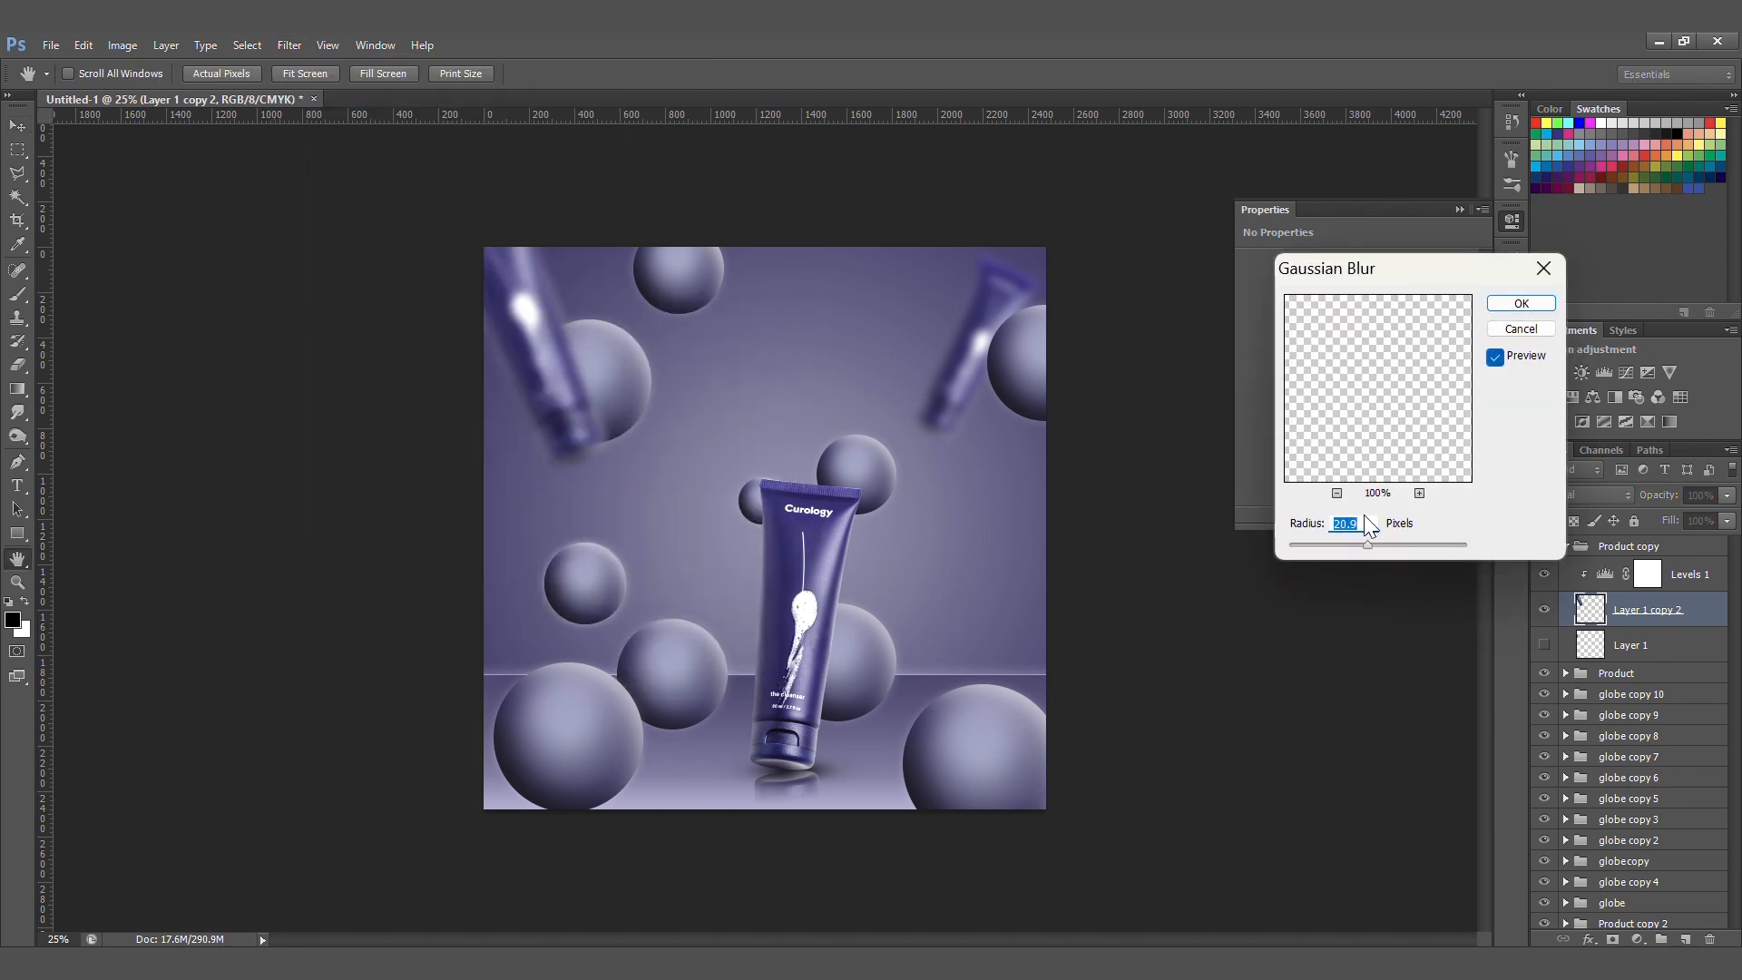
{"action": "left_click", "coordinate": [1522, 304]}
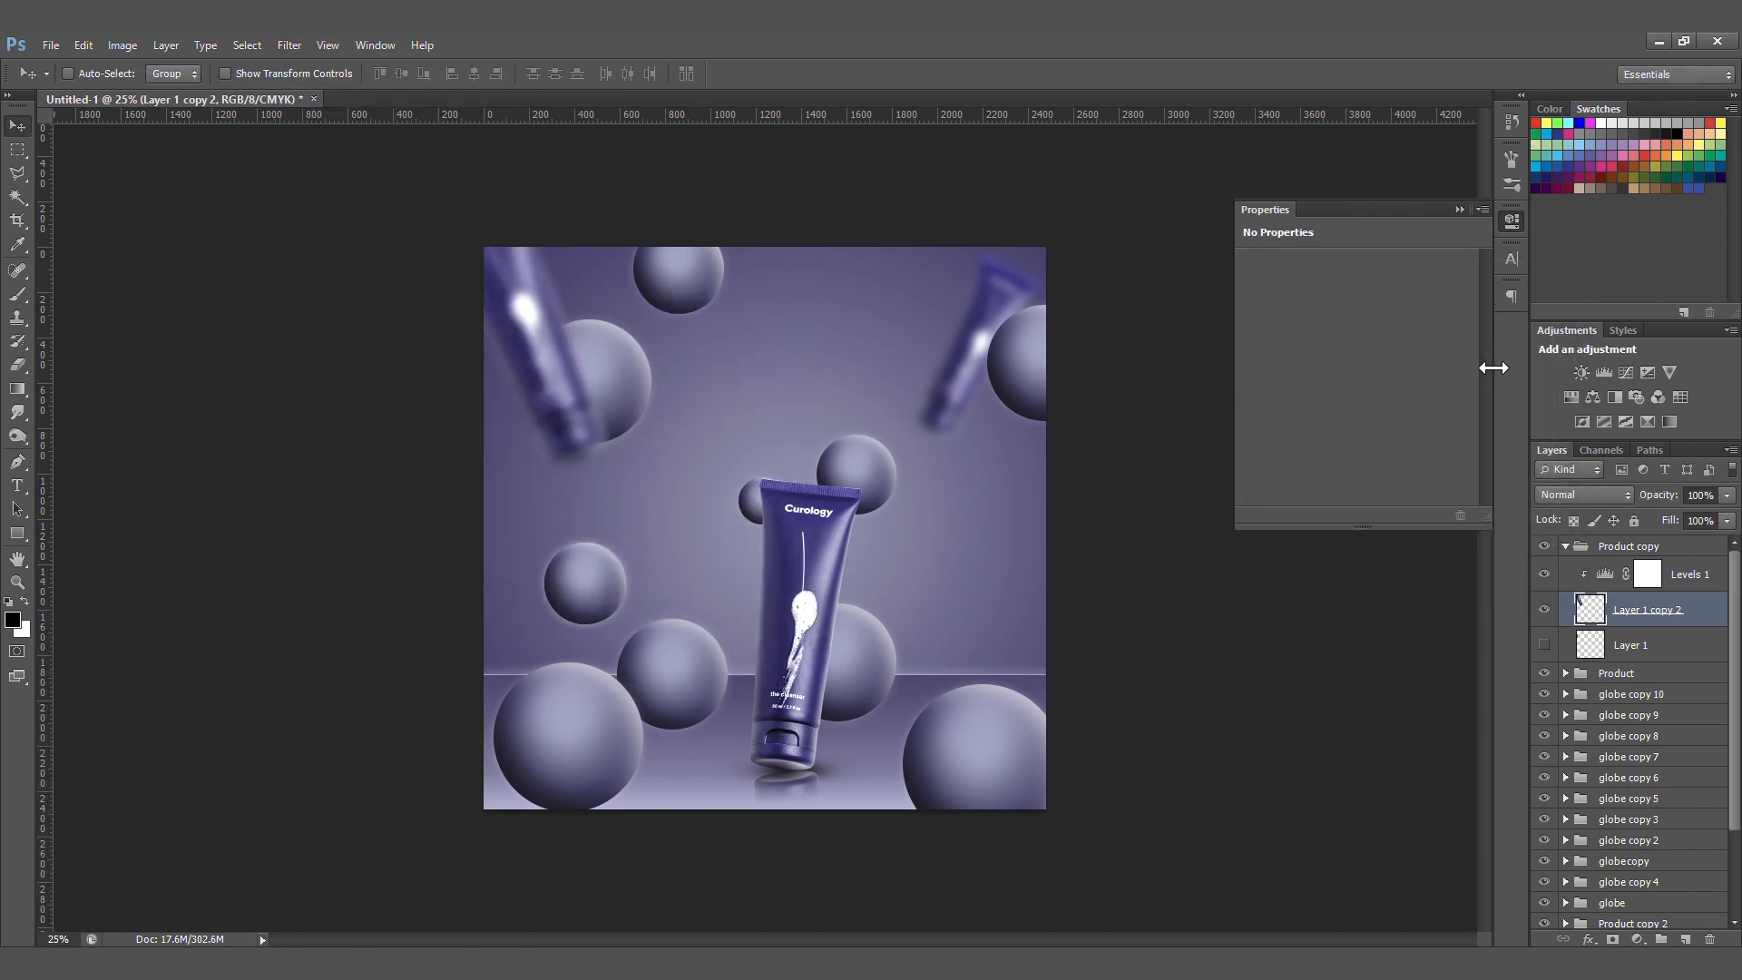
{"action": "left_click", "coordinate": [1564, 546]}
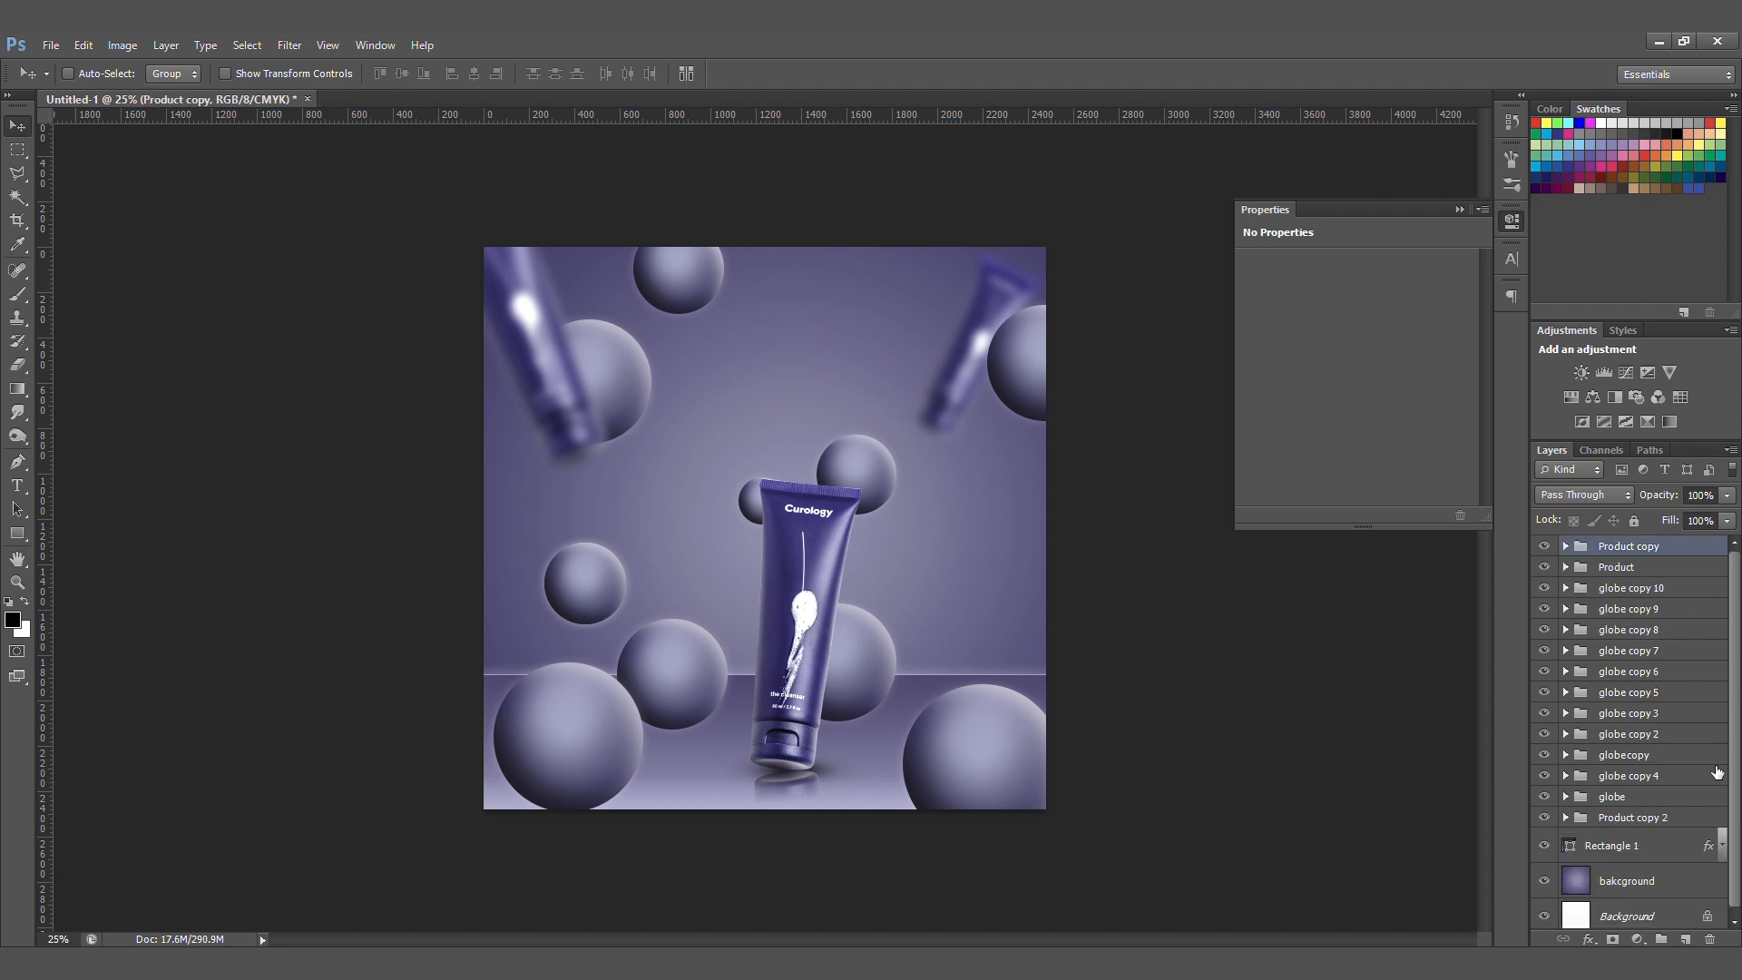
- Add a layer below the Product group, paint a soft black tube shadow on the globe behind it and slightly lower the layer's opacity
{"action": "left_click", "coordinate": [1685, 939]}
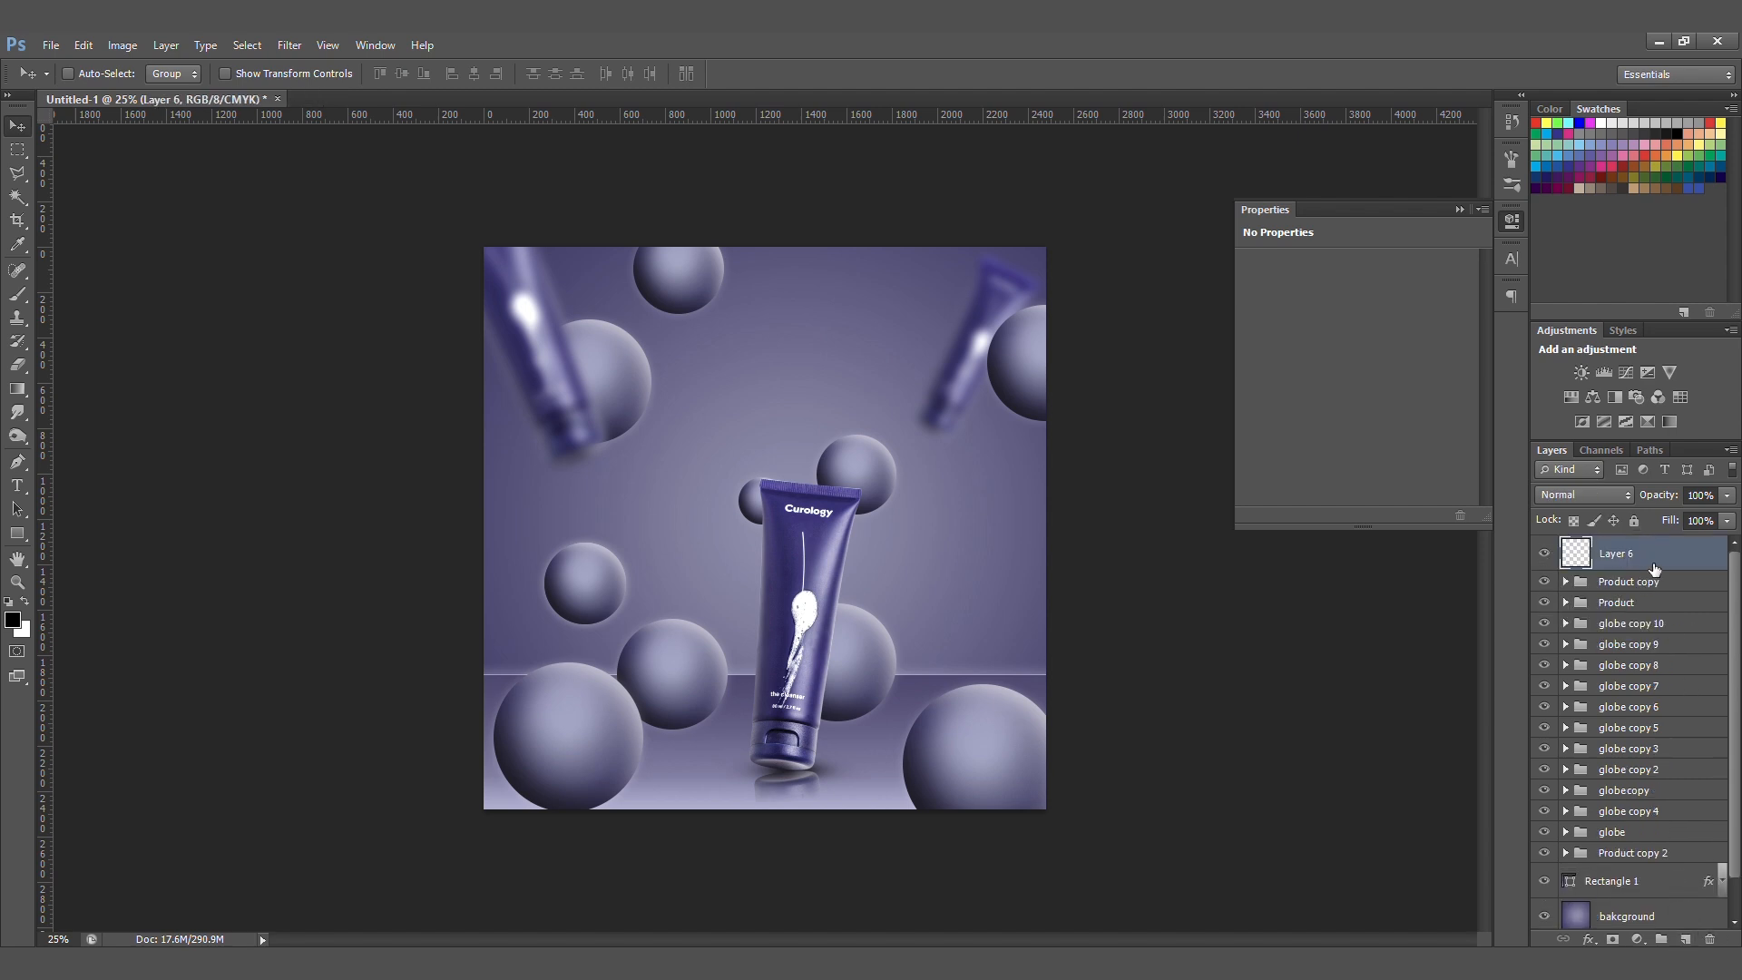
{"action": "left_click_drag", "start_coordinate": [1650, 555], "coordinate": [1649, 615]}
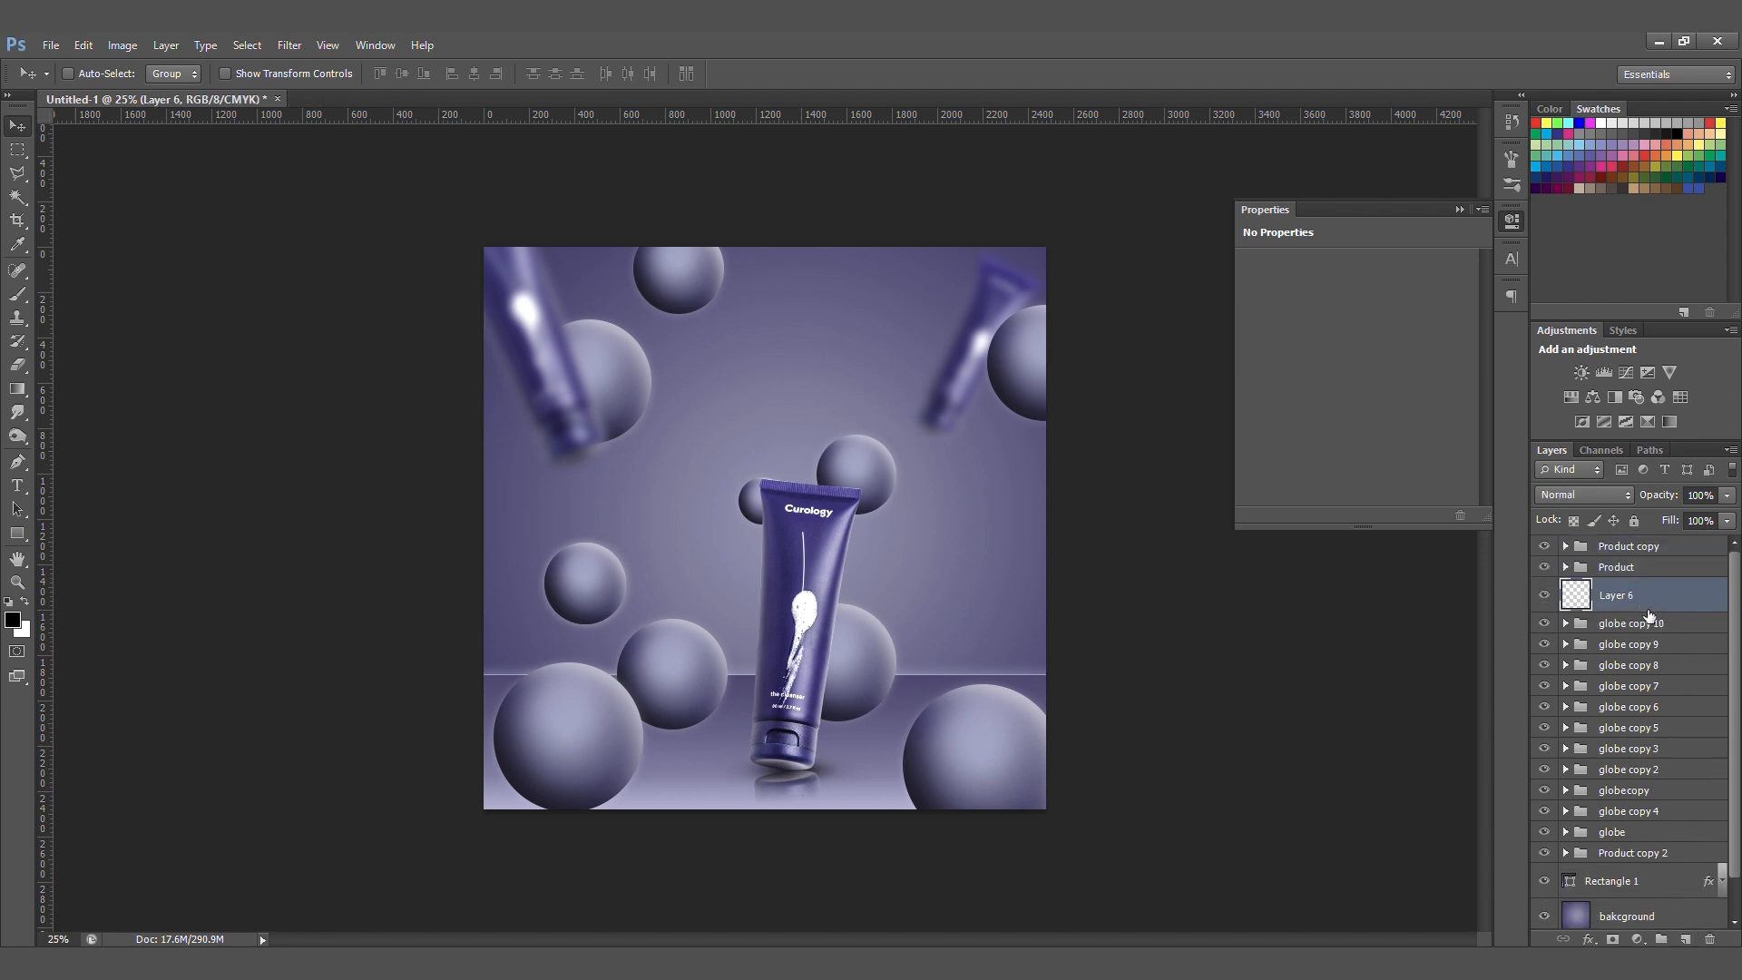
{"action": "key", "text": "b"}
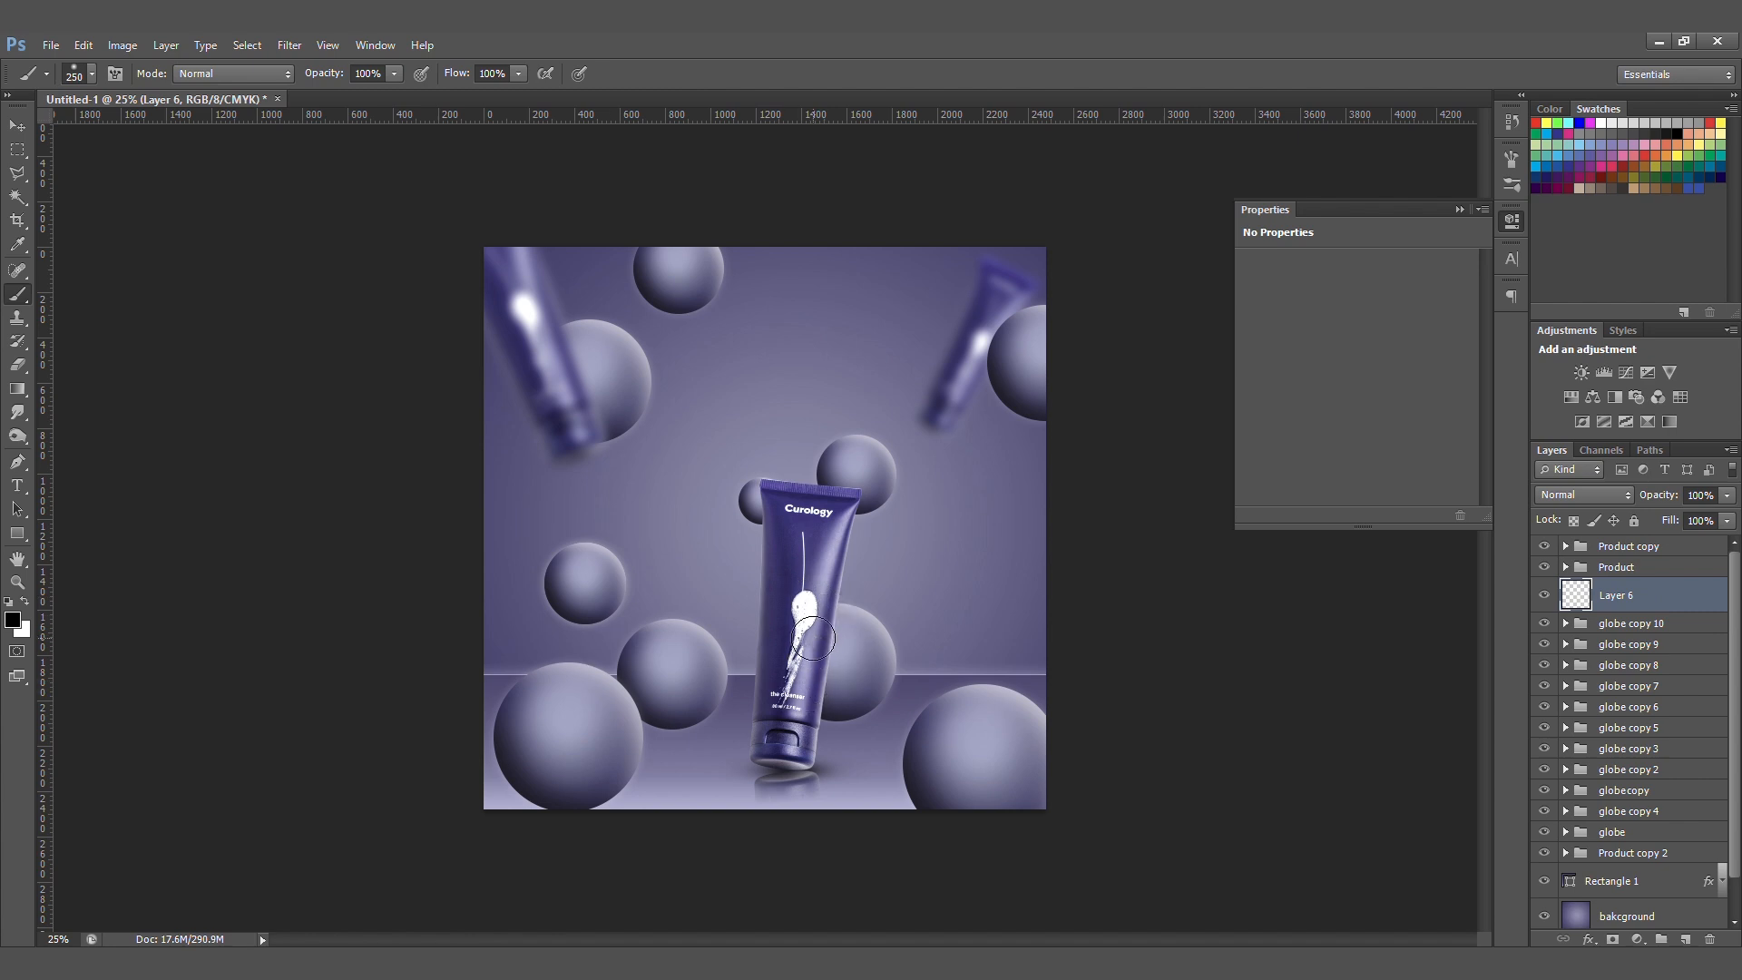
{"action": "mouse_move", "coordinate": [809, 652]}
{"action": "left_mouse_down"}
{"action": "mouse_move", "coordinate": [802, 683]}
{"action": "mouse_move", "coordinate": [798, 651]}
{"action": "left_mouse_up"}
{"action": "key", "text": "bracketleft"}
{"action": "key", "text": "bracketleft"}
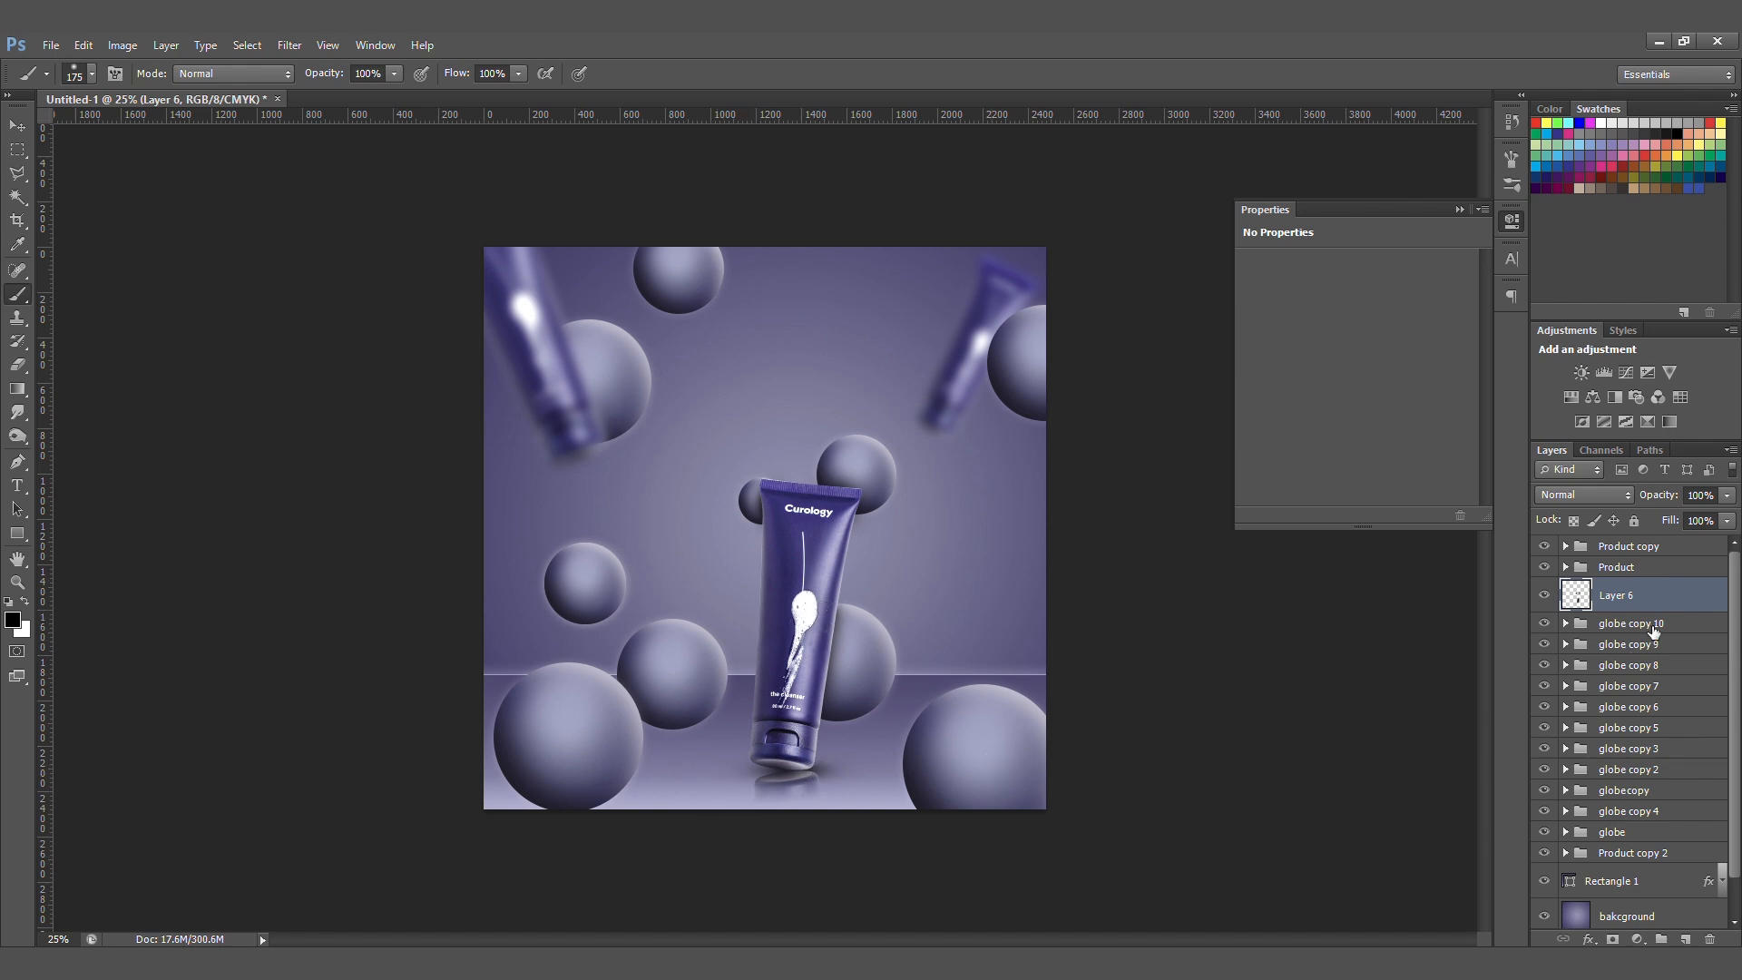
{"action": "left_click_drag", "start_coordinate": [1661, 497], "coordinate": [1654, 497]}
- Create another empty layer and place it between the Product copy 2 group and Rectangle 1
{"action": "left_click", "coordinate": [1684, 941]}
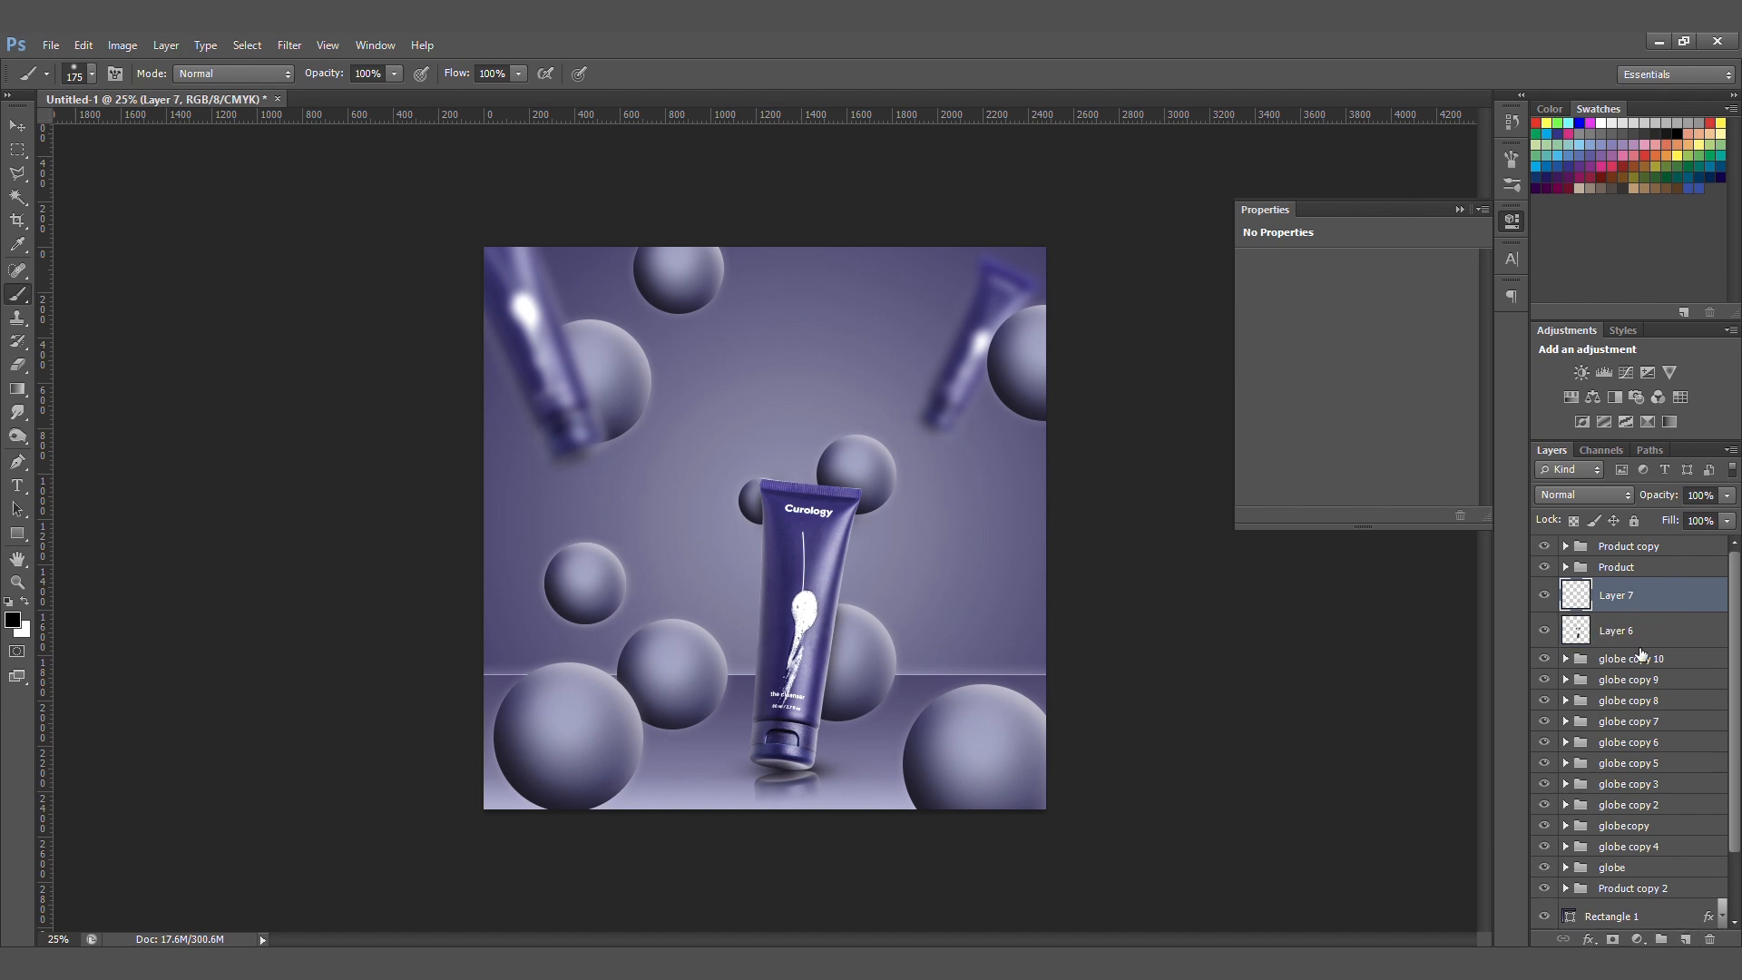
{"action": "scroll", "coordinate": [1634, 654], "scroll_direction": "down", "scroll_amount": 2}
{"action": "left_click_drag", "start_coordinate": [1575, 940], "coordinate": [1576, 859]}
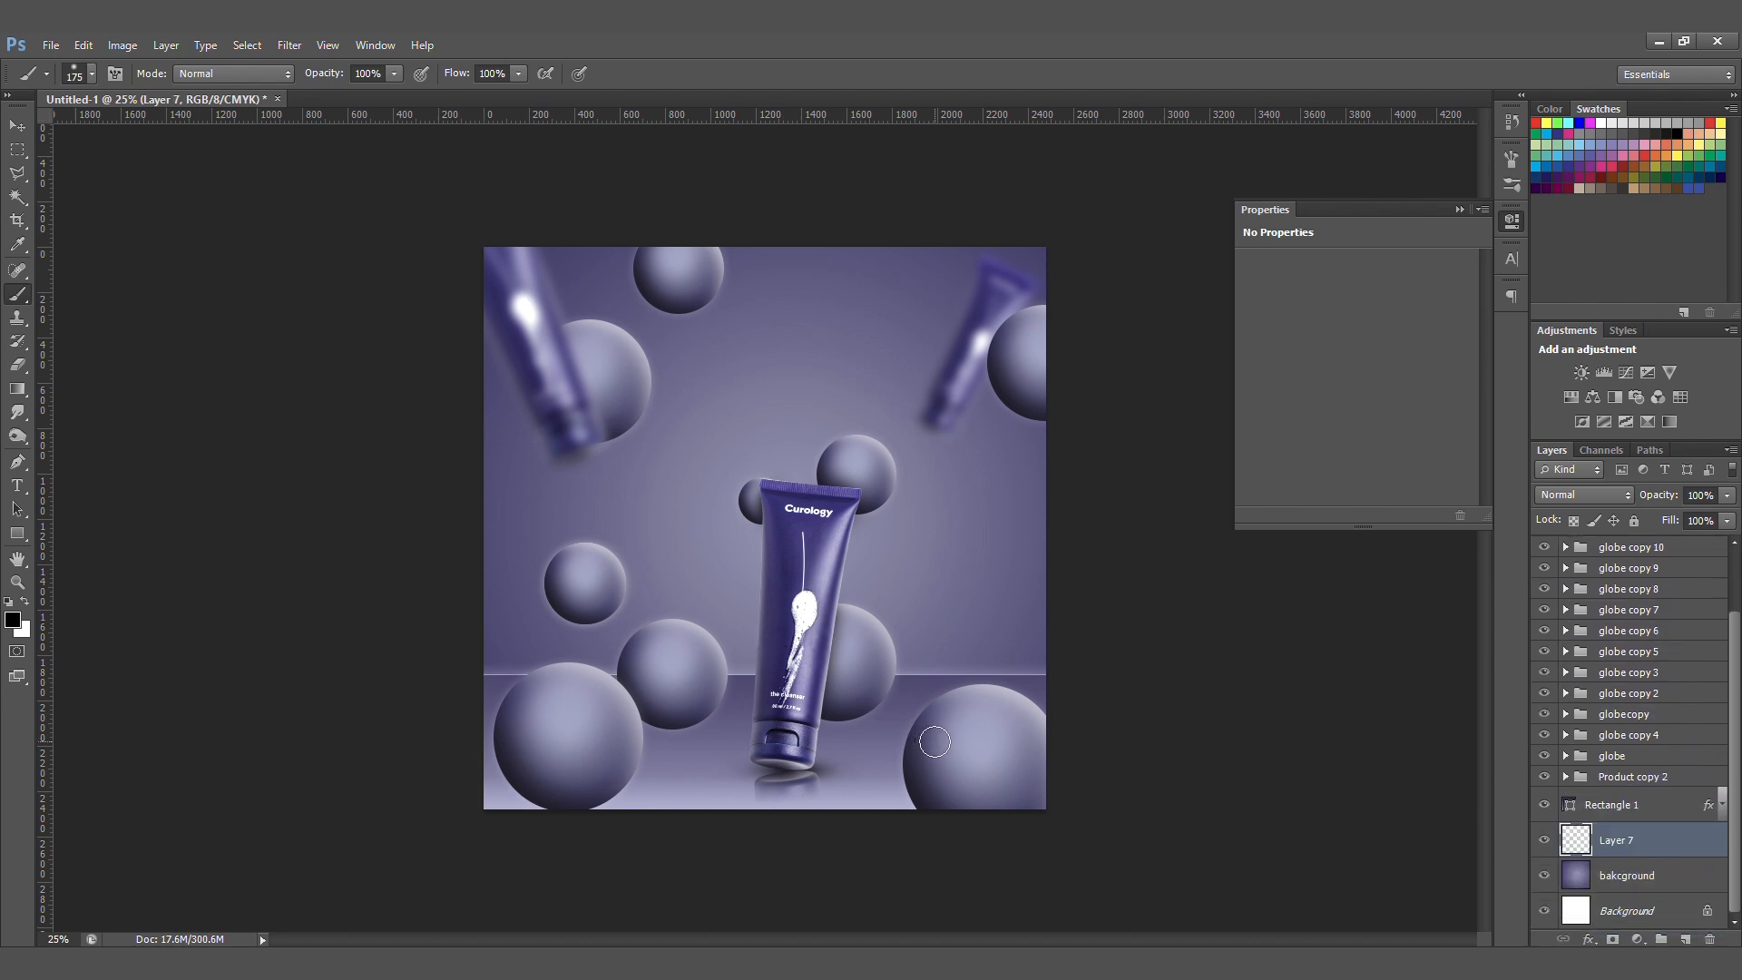
{"action": "left_click_drag", "start_coordinate": [1630, 840], "coordinate": [1631, 804]}
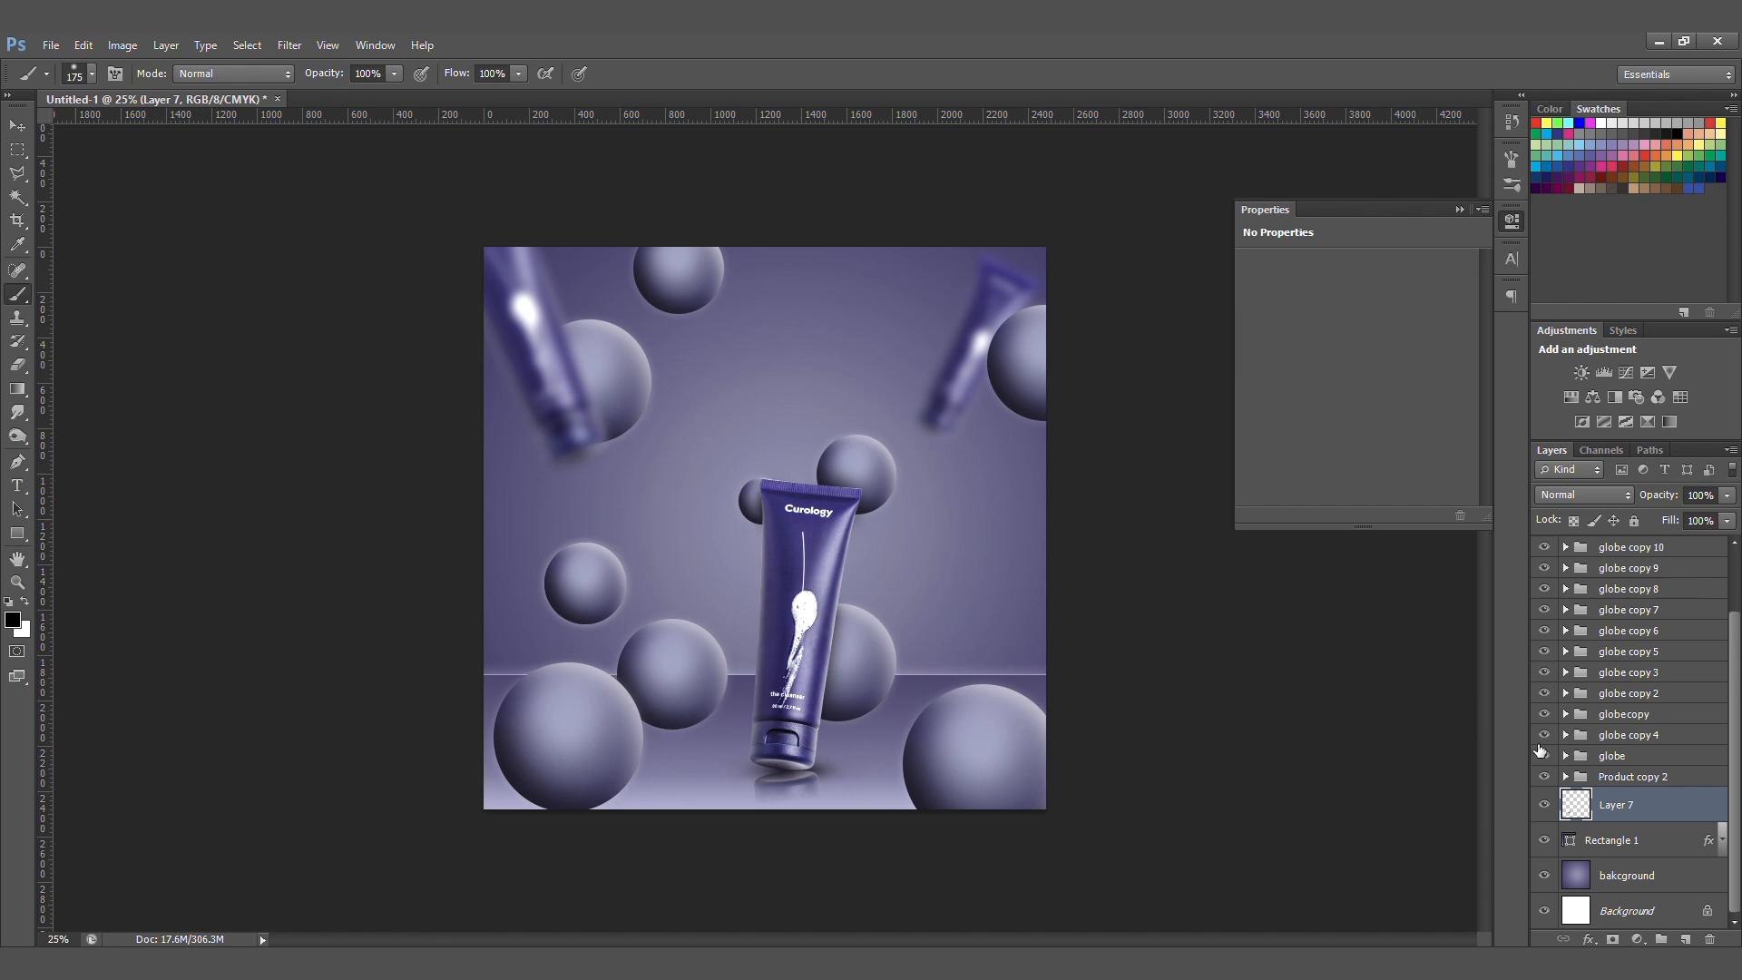
- Toggle the visibility of the globe groups to identify which globe each one contains
{"action": "left_click", "coordinate": [1544, 652]}
{"action": "left_click", "coordinate": [1544, 651]}
{"action": "left_click", "coordinate": [1547, 689]}
{"action": "left_click", "coordinate": [1546, 689]}
{"action": "left_click", "coordinate": [1547, 720]}
{"action": "left_click", "coordinate": [1546, 721]}
{"action": "left_click", "coordinate": [1546, 691]}
{"action": "left_click", "coordinate": [1546, 690]}
{"action": "left_click", "coordinate": [1546, 672]}
{"action": "left_click", "coordinate": [1546, 672]}
{"action": "left_click", "coordinate": [1547, 675]}
{"action": "left_click", "coordinate": [1546, 674]}
- Try painting a black shadow where the two lower-left globes overlap, with Layer 7 above globe copy 3
{"action": "left_click", "coordinate": [1626, 674]}
{"action": "mouse_move", "coordinate": [1616, 810]}
{"action": "left_mouse_down"}
{"action": "mouse_move", "coordinate": [1634, 812]}
{"action": "mouse_move", "coordinate": [1626, 662]}
{"action": "left_mouse_up"}
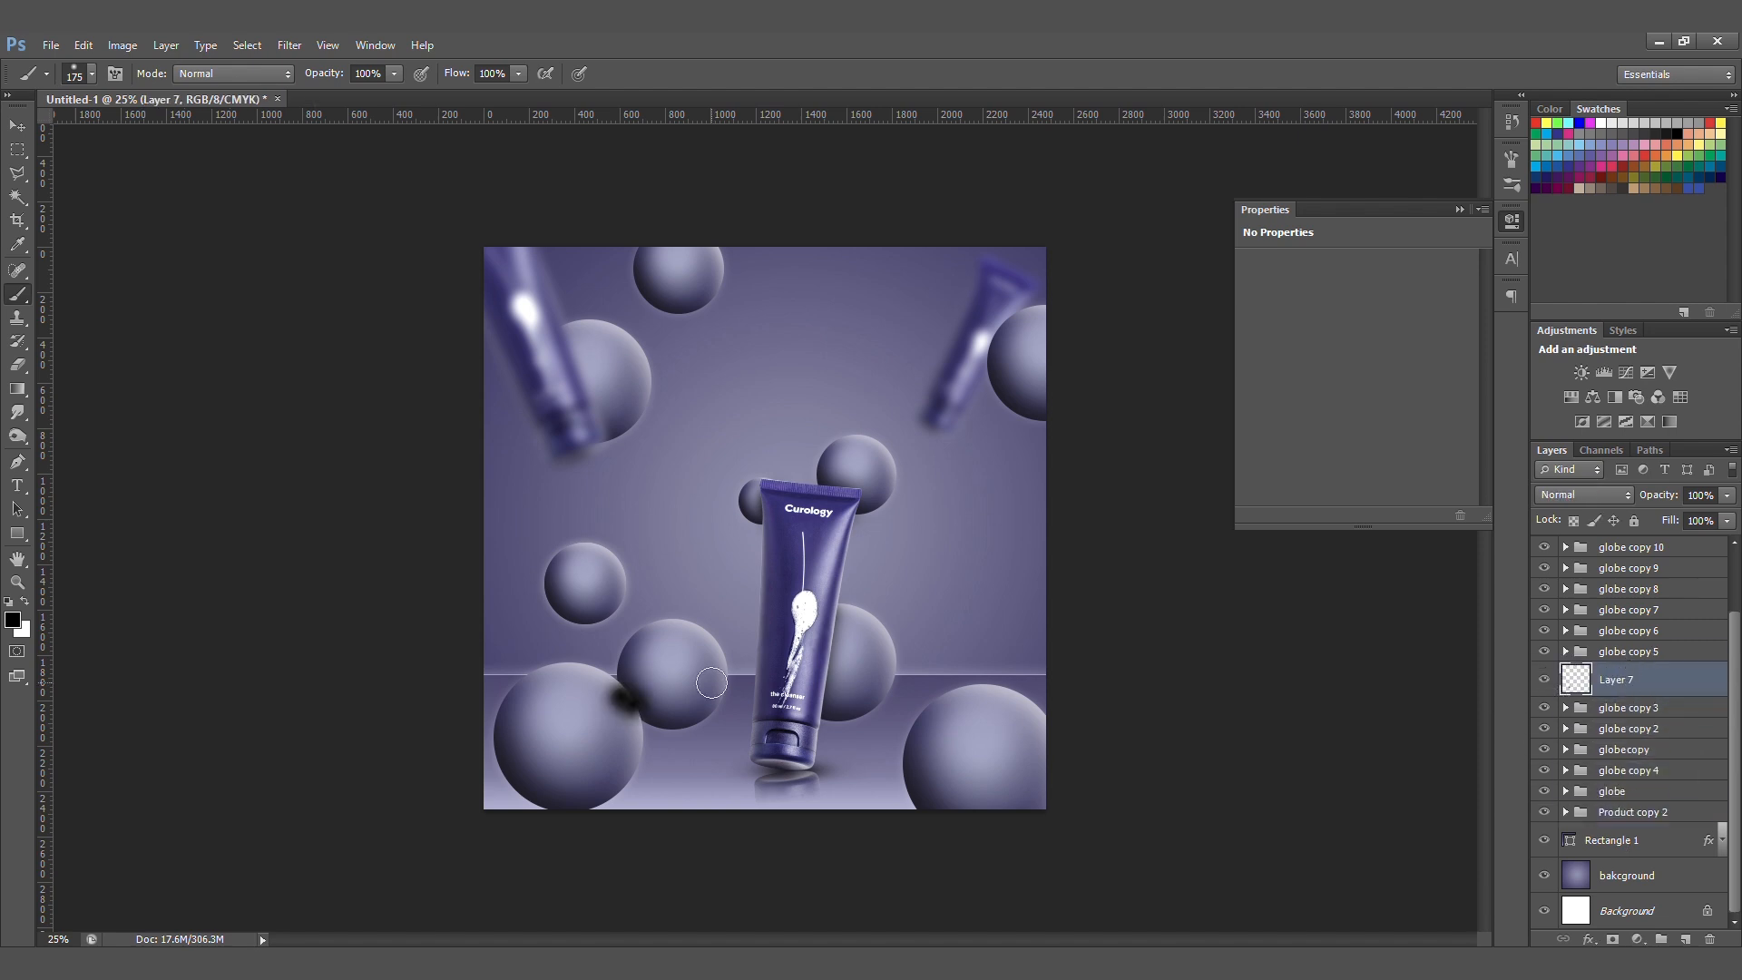
{"action": "key", "text": "e"}
{"action": "left_click", "coordinate": [673, 707]}
{"action": "key", "text": "v"}
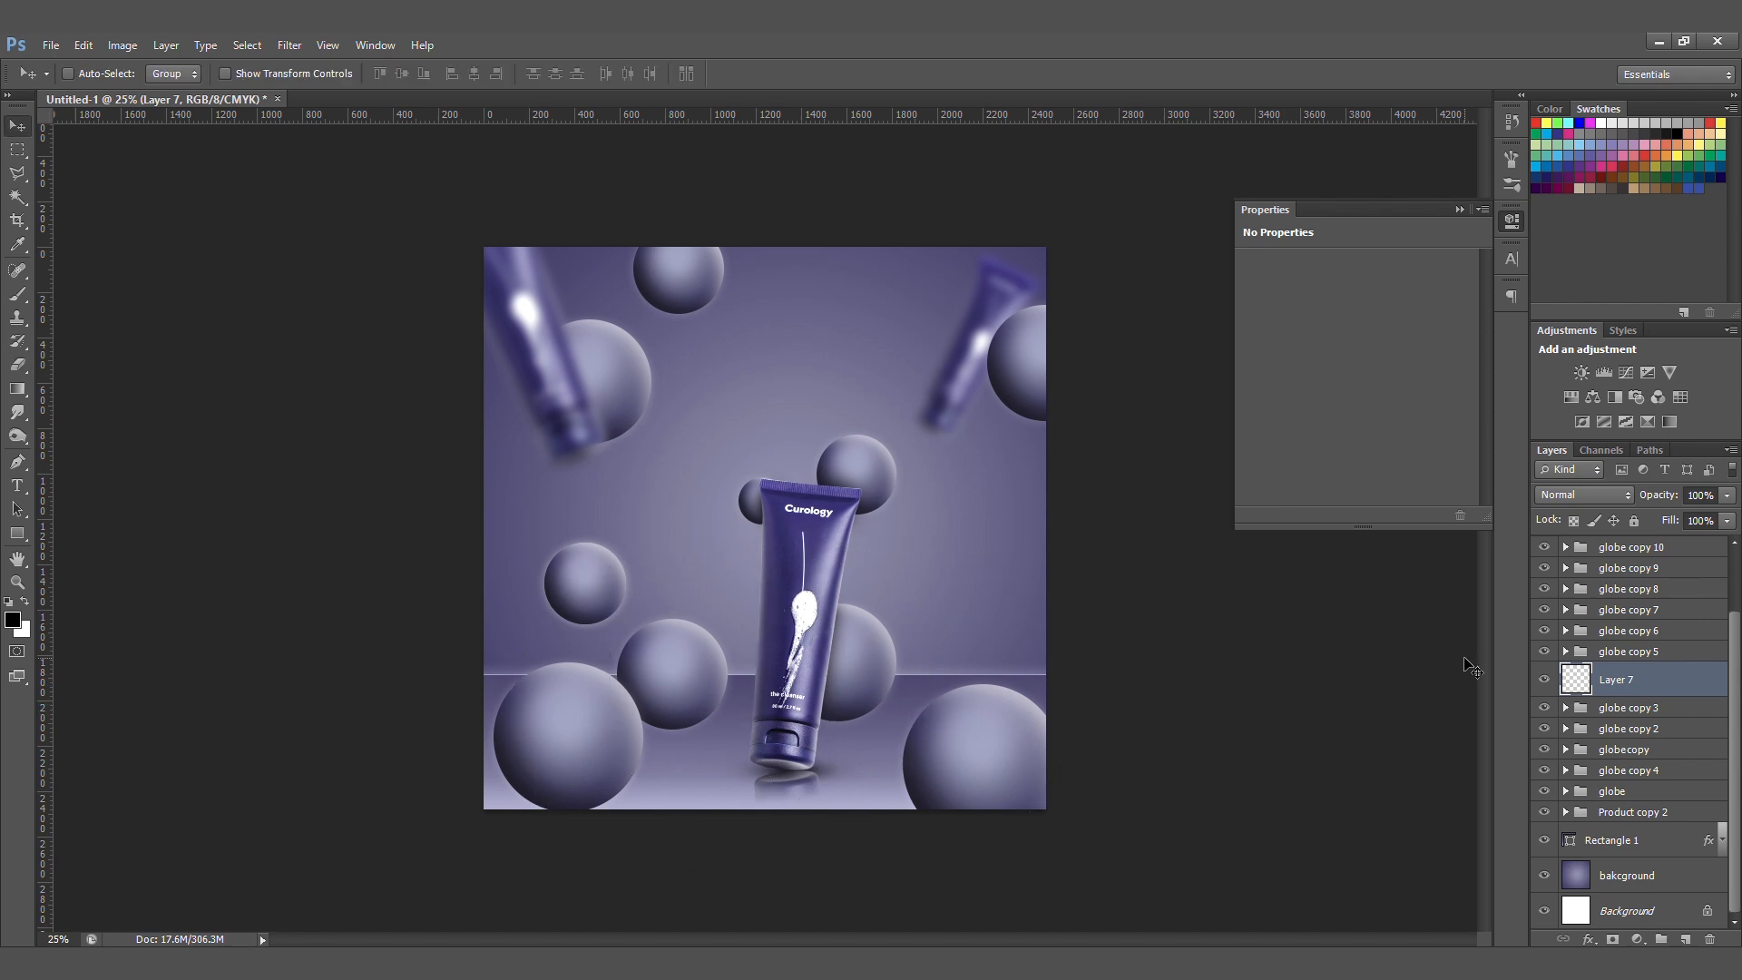
- Move Layer 7 below globe copy 3 and paint a soft black shadow behind the large lower-left globe
{"action": "left_click_drag", "start_coordinate": [1629, 687], "coordinate": [1629, 717]}
{"action": "key", "text": "b"}
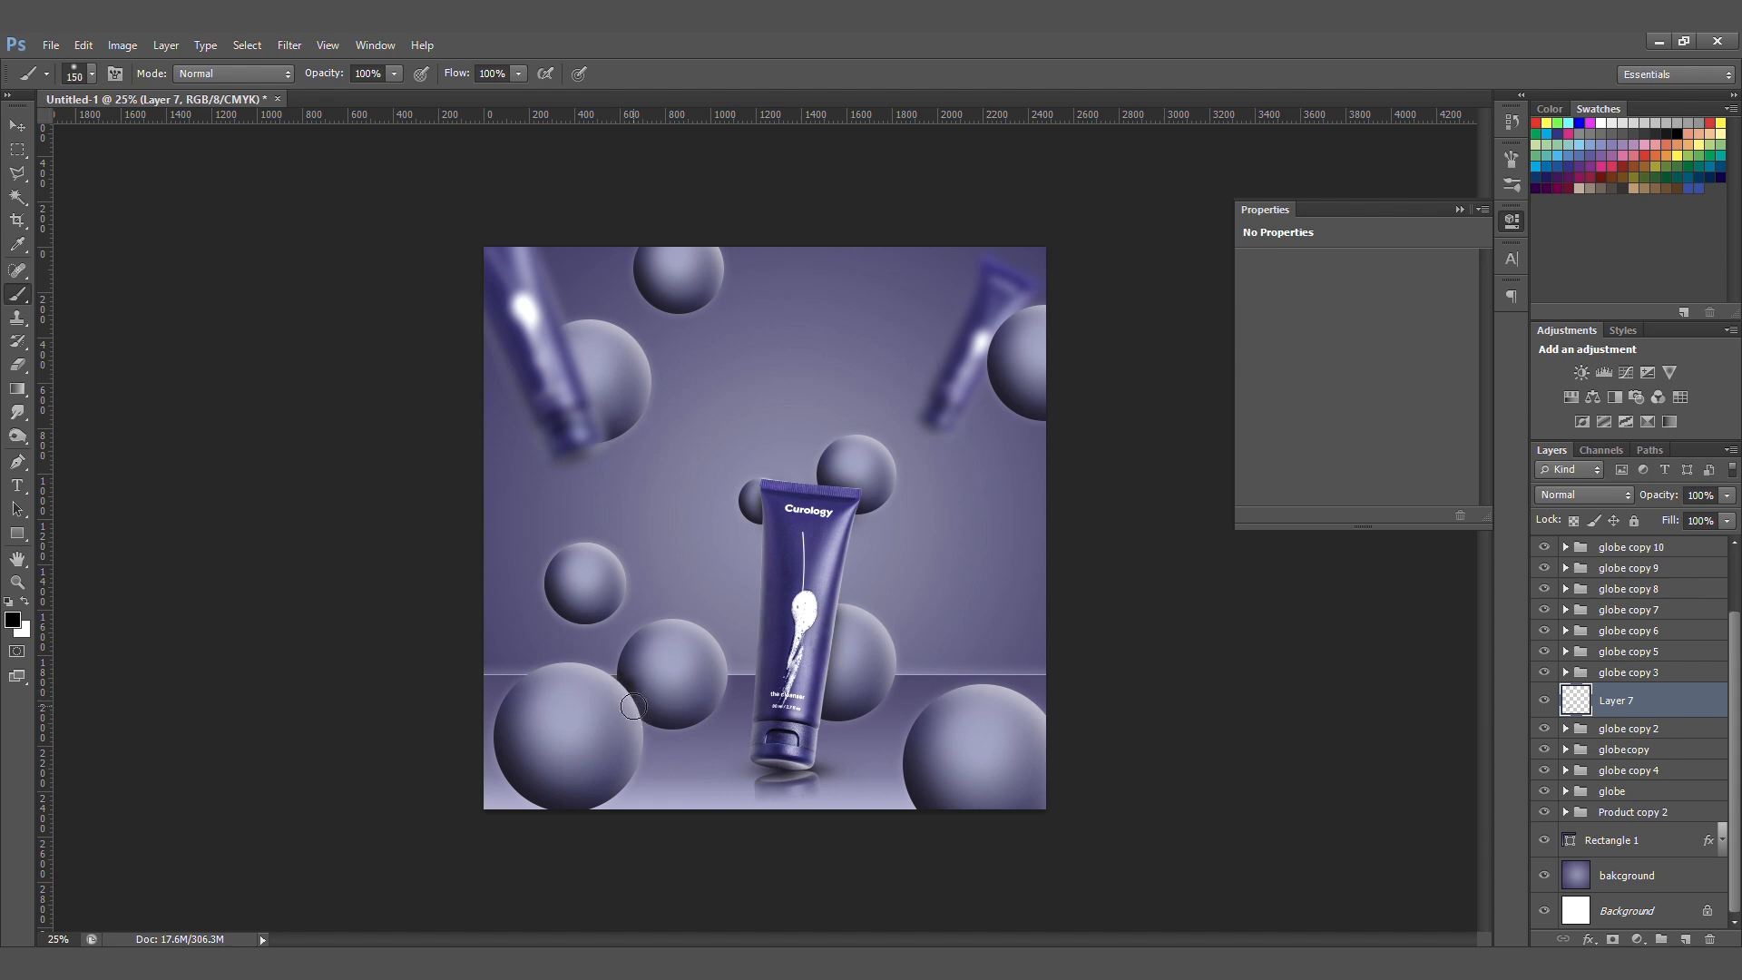
{"action": "key", "text": "bracketright"}
{"action": "key", "text": "v"}
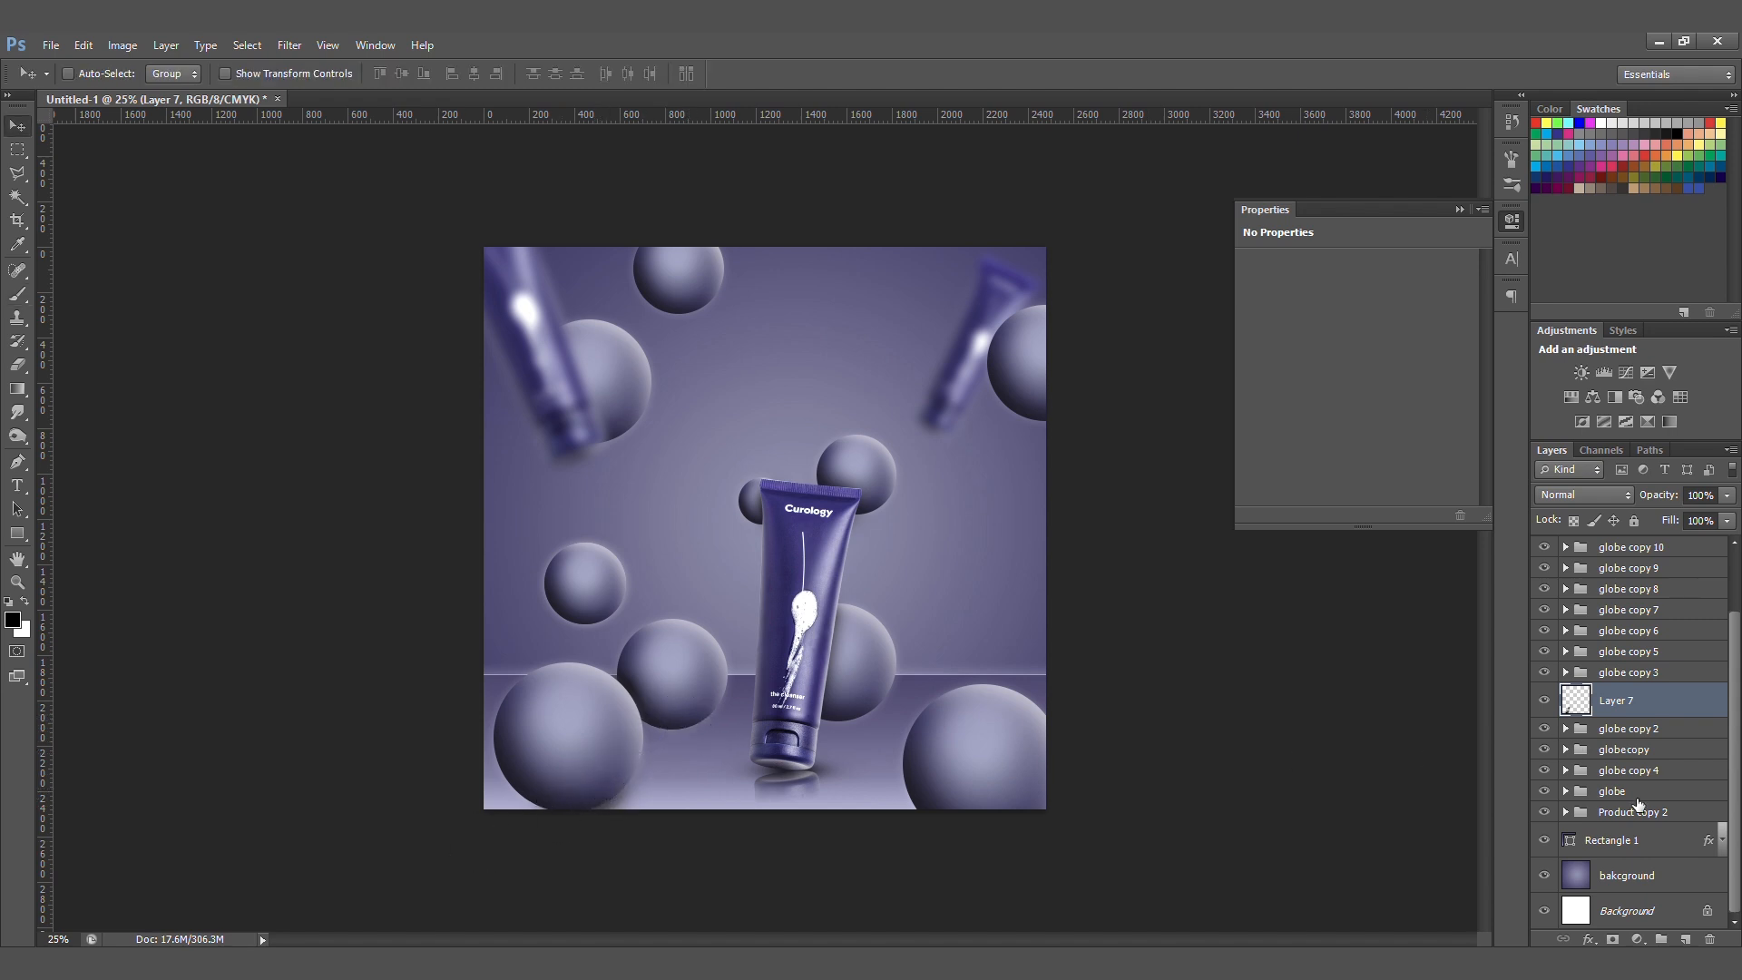
- Add a layer directly above Rectangle 1 and paint soft black floor shadows beneath the two middle globes with a 300-pixel brush
{"action": "left_click", "coordinate": [1685, 939]}
{"action": "left_click_drag", "start_coordinate": [1626, 706], "coordinate": [1645, 860]}
{"action": "key", "text": "b"}
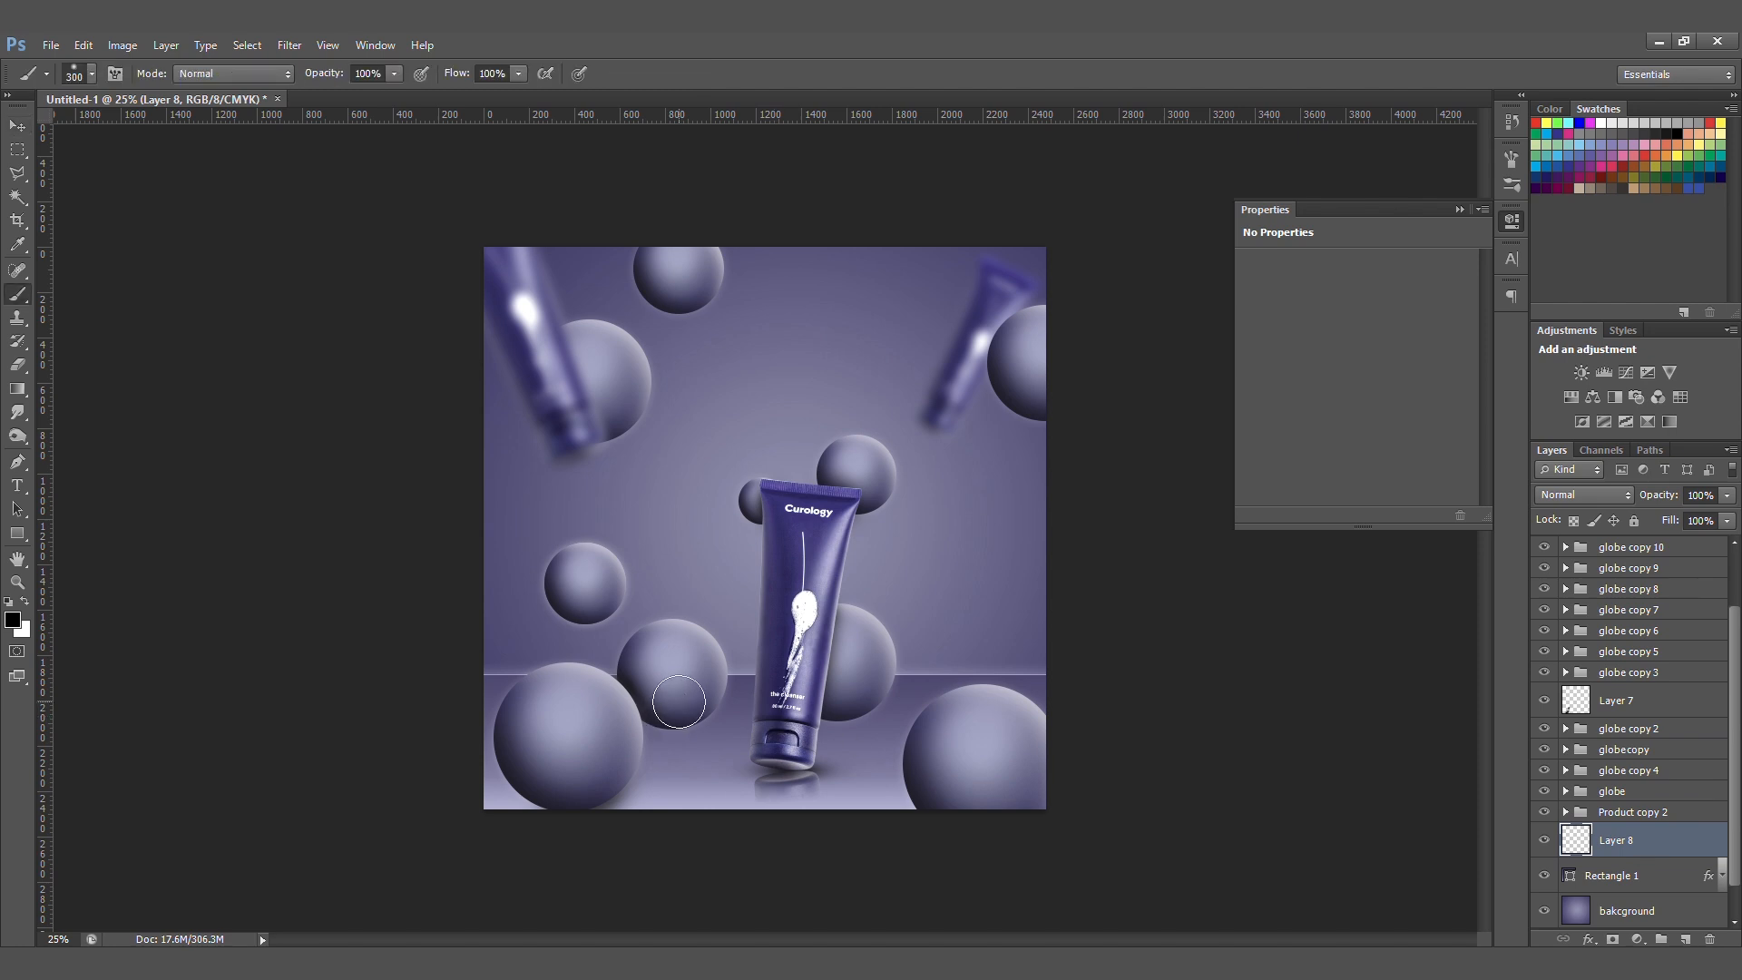
{"action": "left_click_drag", "start_coordinate": [704, 699], "coordinate": [669, 718]}
{"action": "key", "text": "ctrl+z"}
{"action": "left_click", "coordinate": [665, 711]}
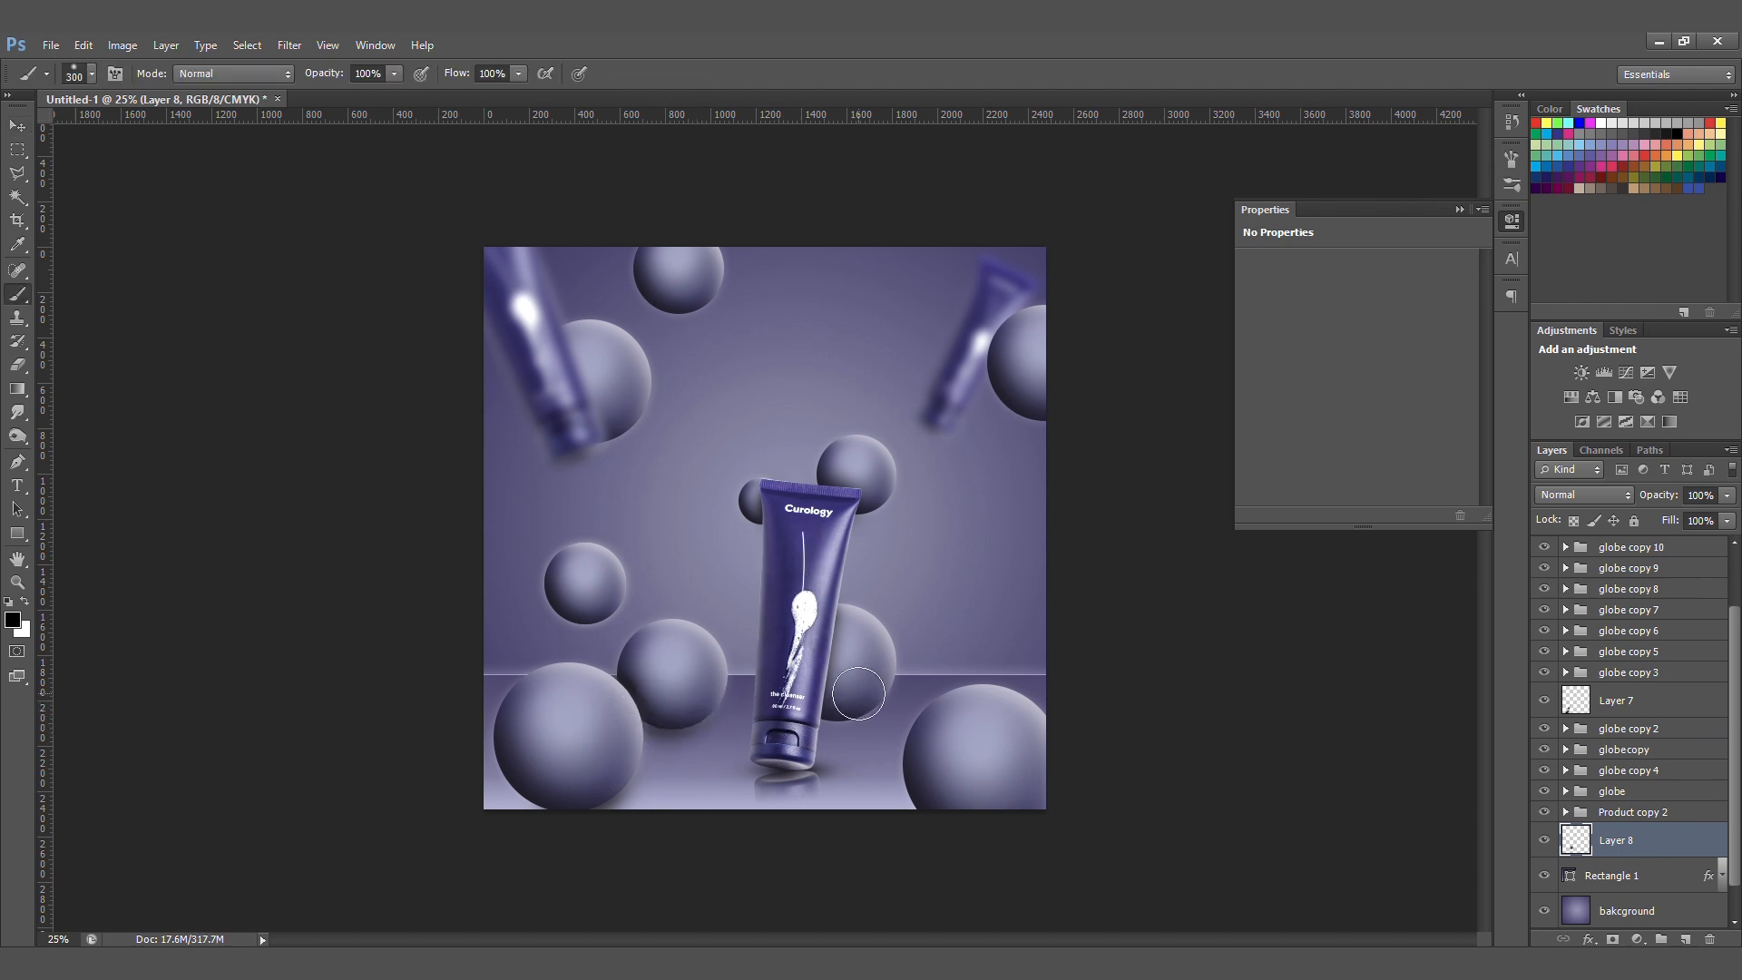
{"action": "mouse_move", "coordinate": [837, 704]}
{"action": "left_mouse_down"}
{"action": "mouse_move", "coordinate": [715, 716]}
{"action": "mouse_move", "coordinate": [824, 722]}
{"action": "left_mouse_up"}
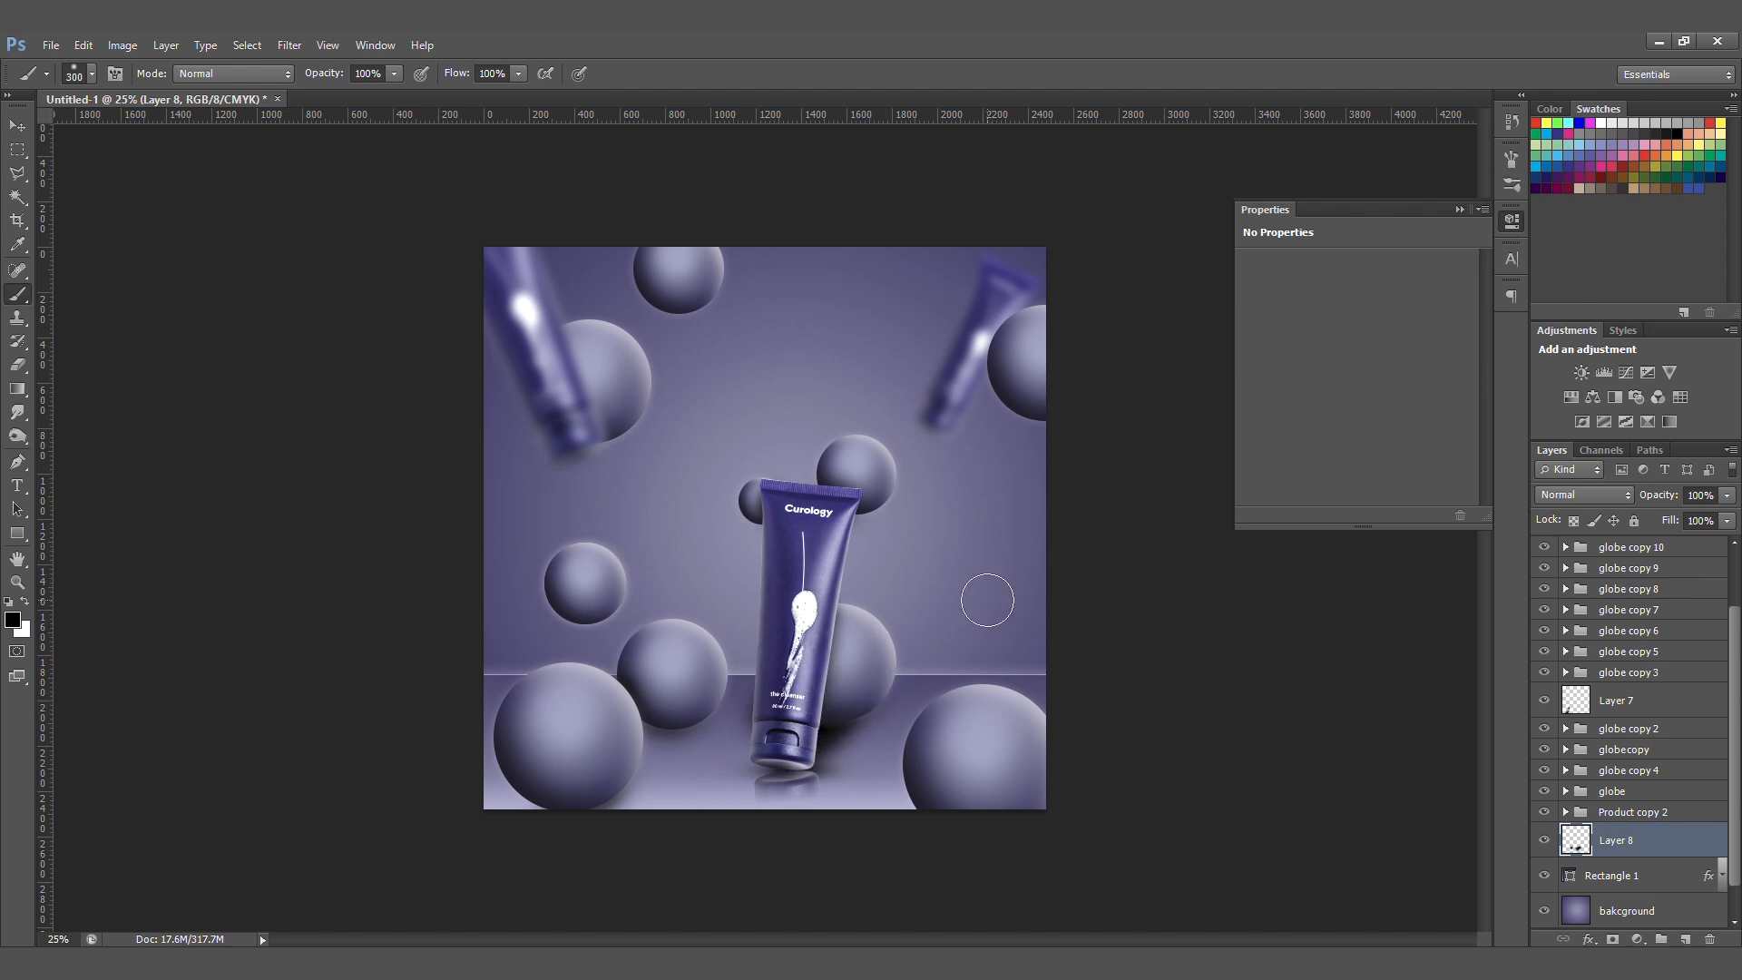
- Erase the excess spread of the floor shadows on Layer 8 with a soft 500-pixel eraser
{"action": "key", "text": "e"}
{"action": "key", "text": "bracketleft"}
{"action": "key", "text": "bracketleft"}
{"action": "key", "text": "bracketleft"}
{"action": "key", "text": "bracketleft"}
{"action": "key", "text": "bracketleft"}
{"action": "key", "text": "bracketleft"}
{"action": "key", "text": "bracketleft"}
{"action": "key", "text": "bracketleft"}
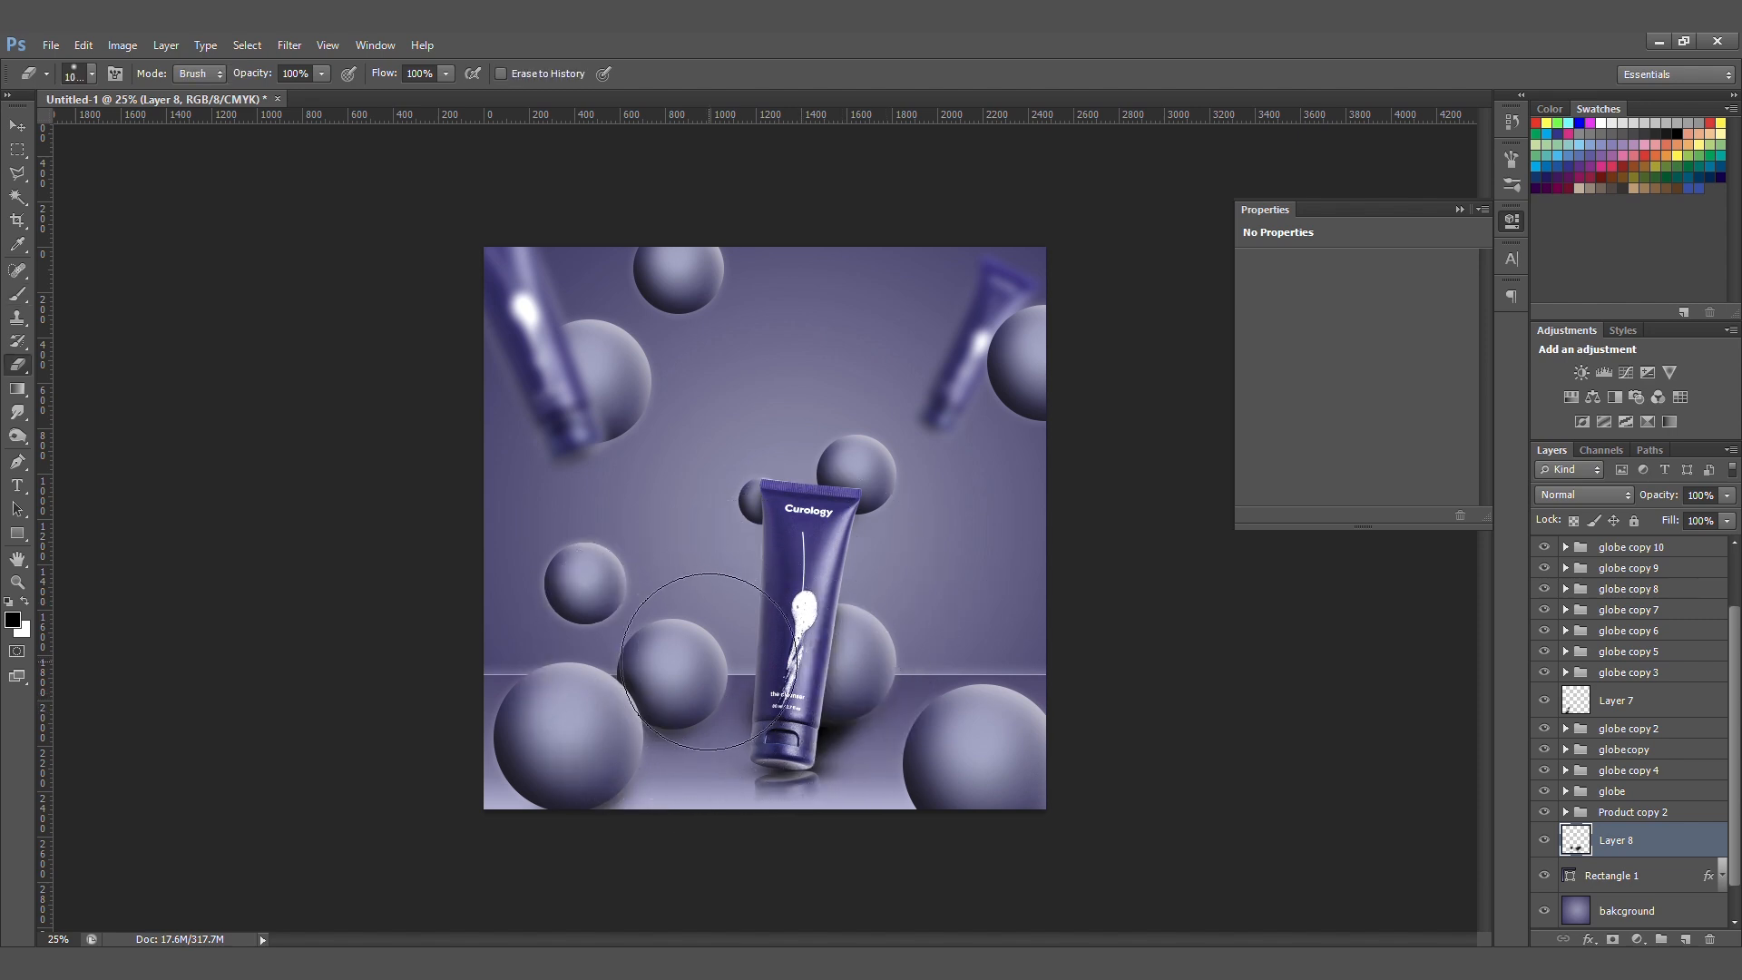
{"action": "key", "text": "bracketleft"}
{"action": "key", "text": "bracketleft"}
{"action": "key", "text": "bracketleft"}
{"action": "key", "text": "bracketleft"}
{"action": "key", "text": "bracketleft"}
{"action": "key", "text": "bracketleft"}
{"action": "key", "text": "bracketleft"}
{"action": "key", "text": "bracketleft"}
{"action": "key", "text": "bracketright"}
{"action": "key", "text": "bracketright"}
{"action": "key", "text": "bracketright"}
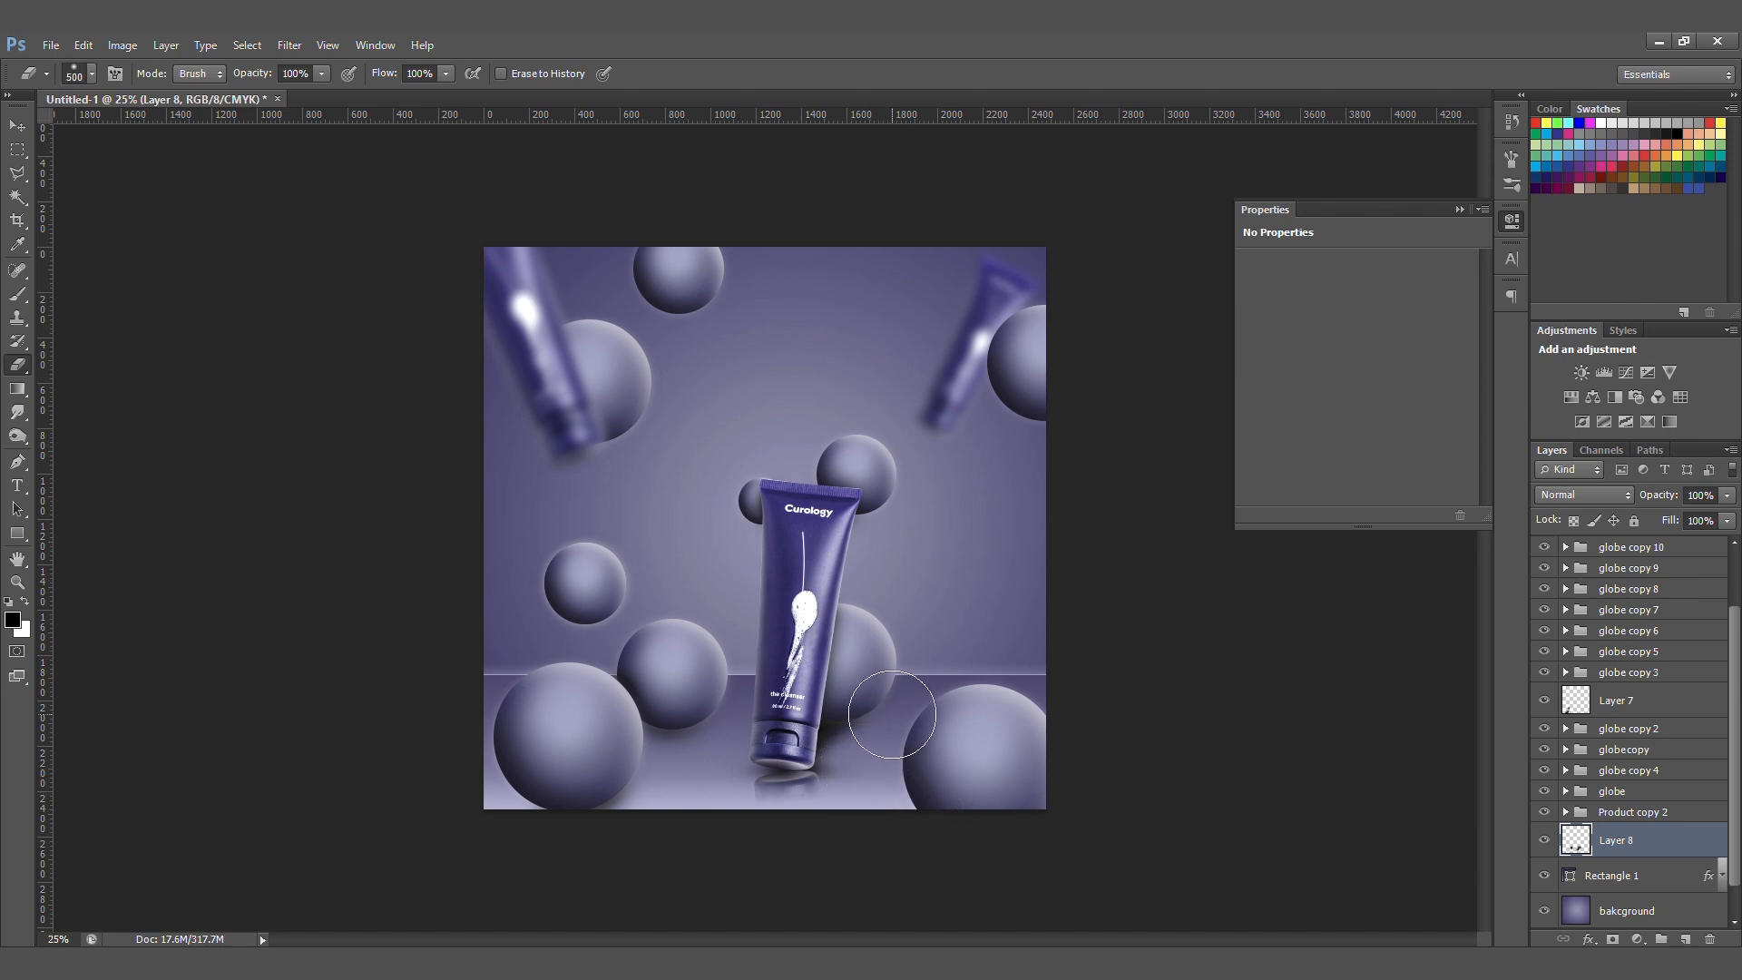
- Paint a soft black floor shadow on Layer 8 beside the large lower-right globe with a 300-pixel brush
{"action": "key", "text": "b"}
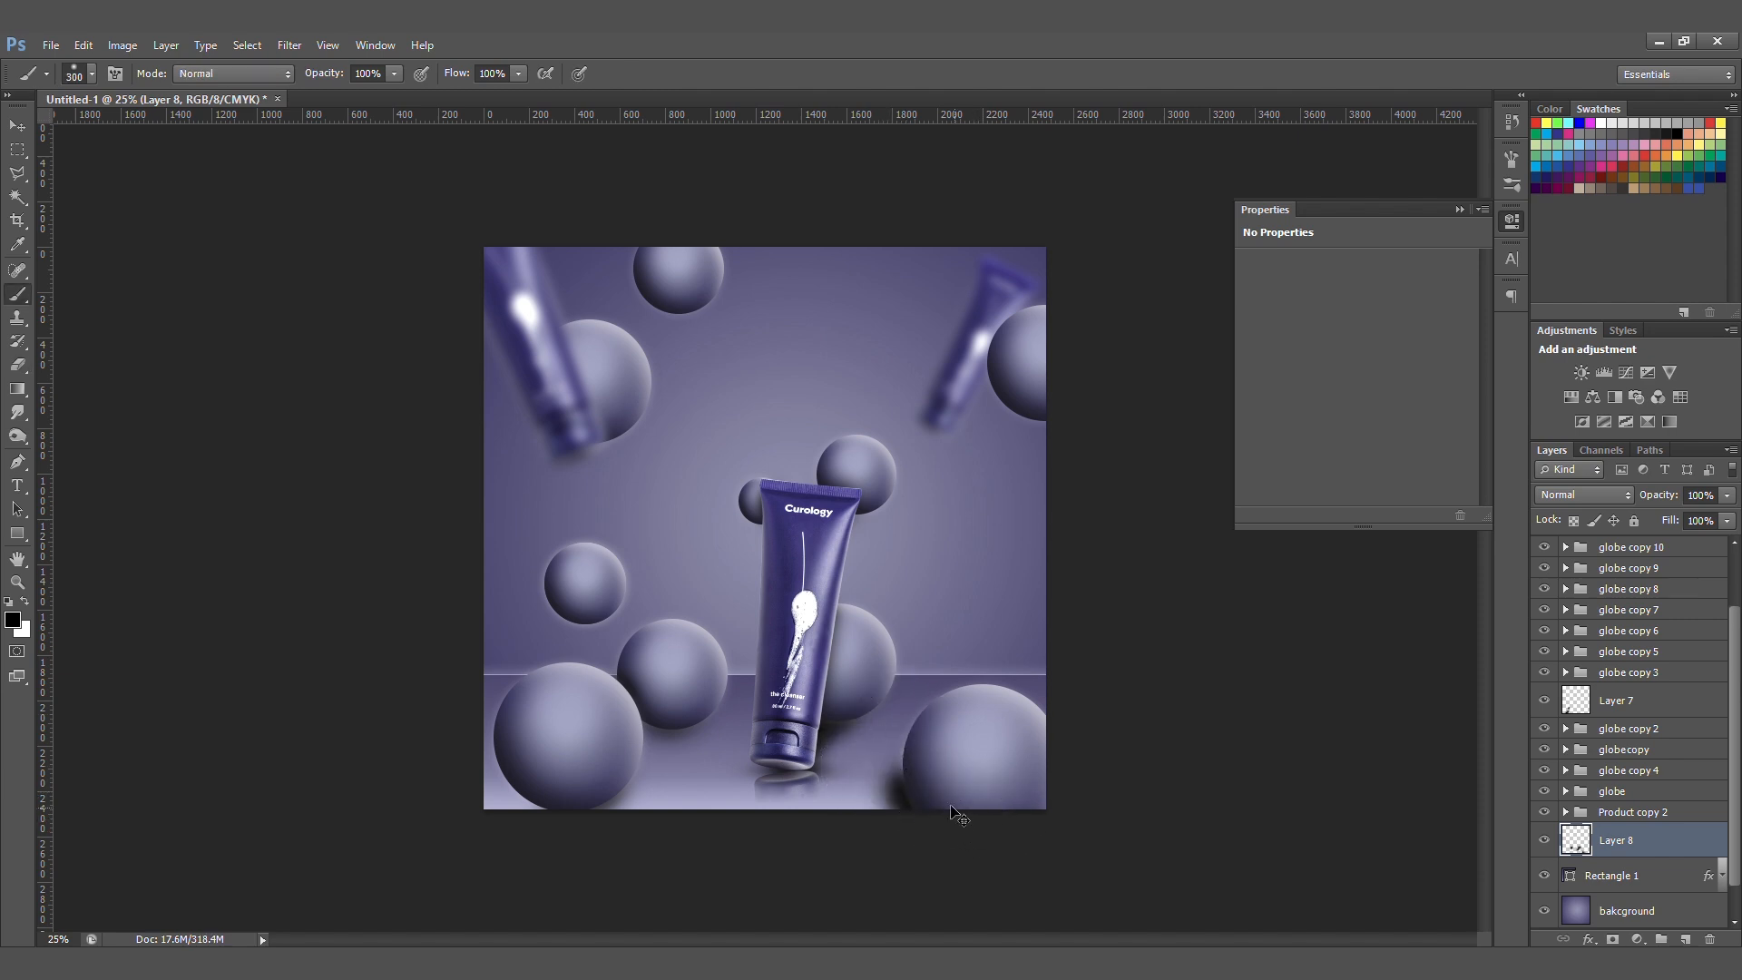
{"action": "key", "text": "v"}
{"action": "key", "text": "ctrl+minus"}
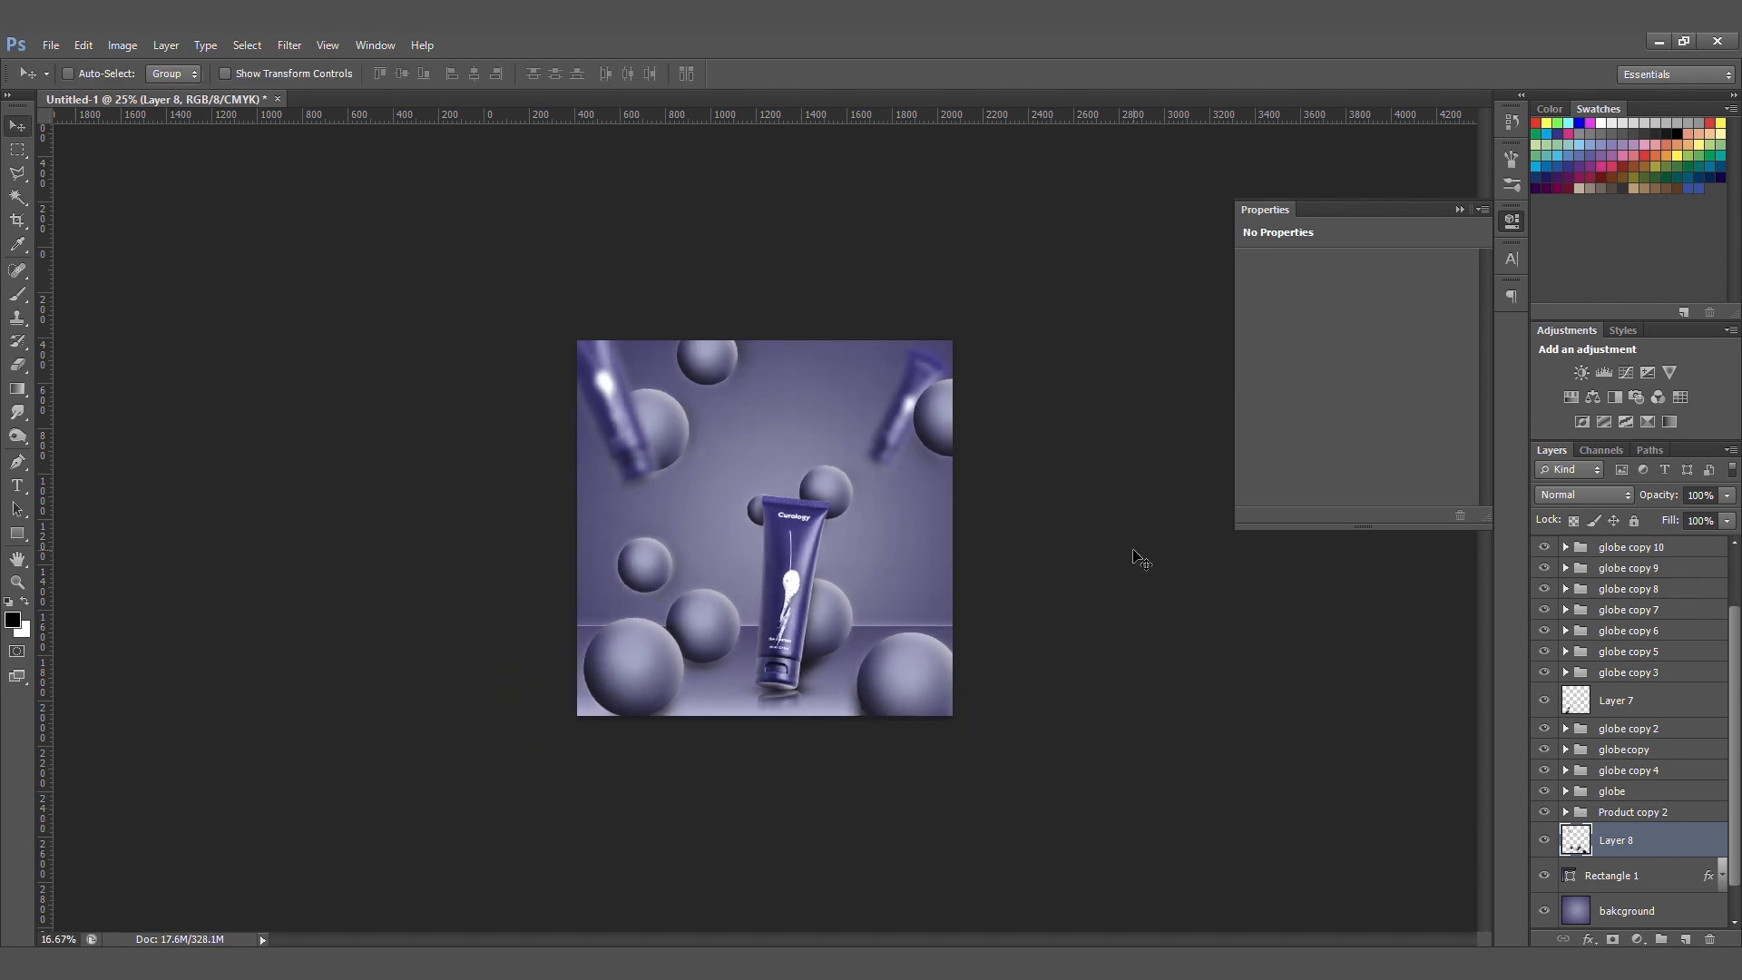
{"action": "key", "text": "ctrl+plus"}
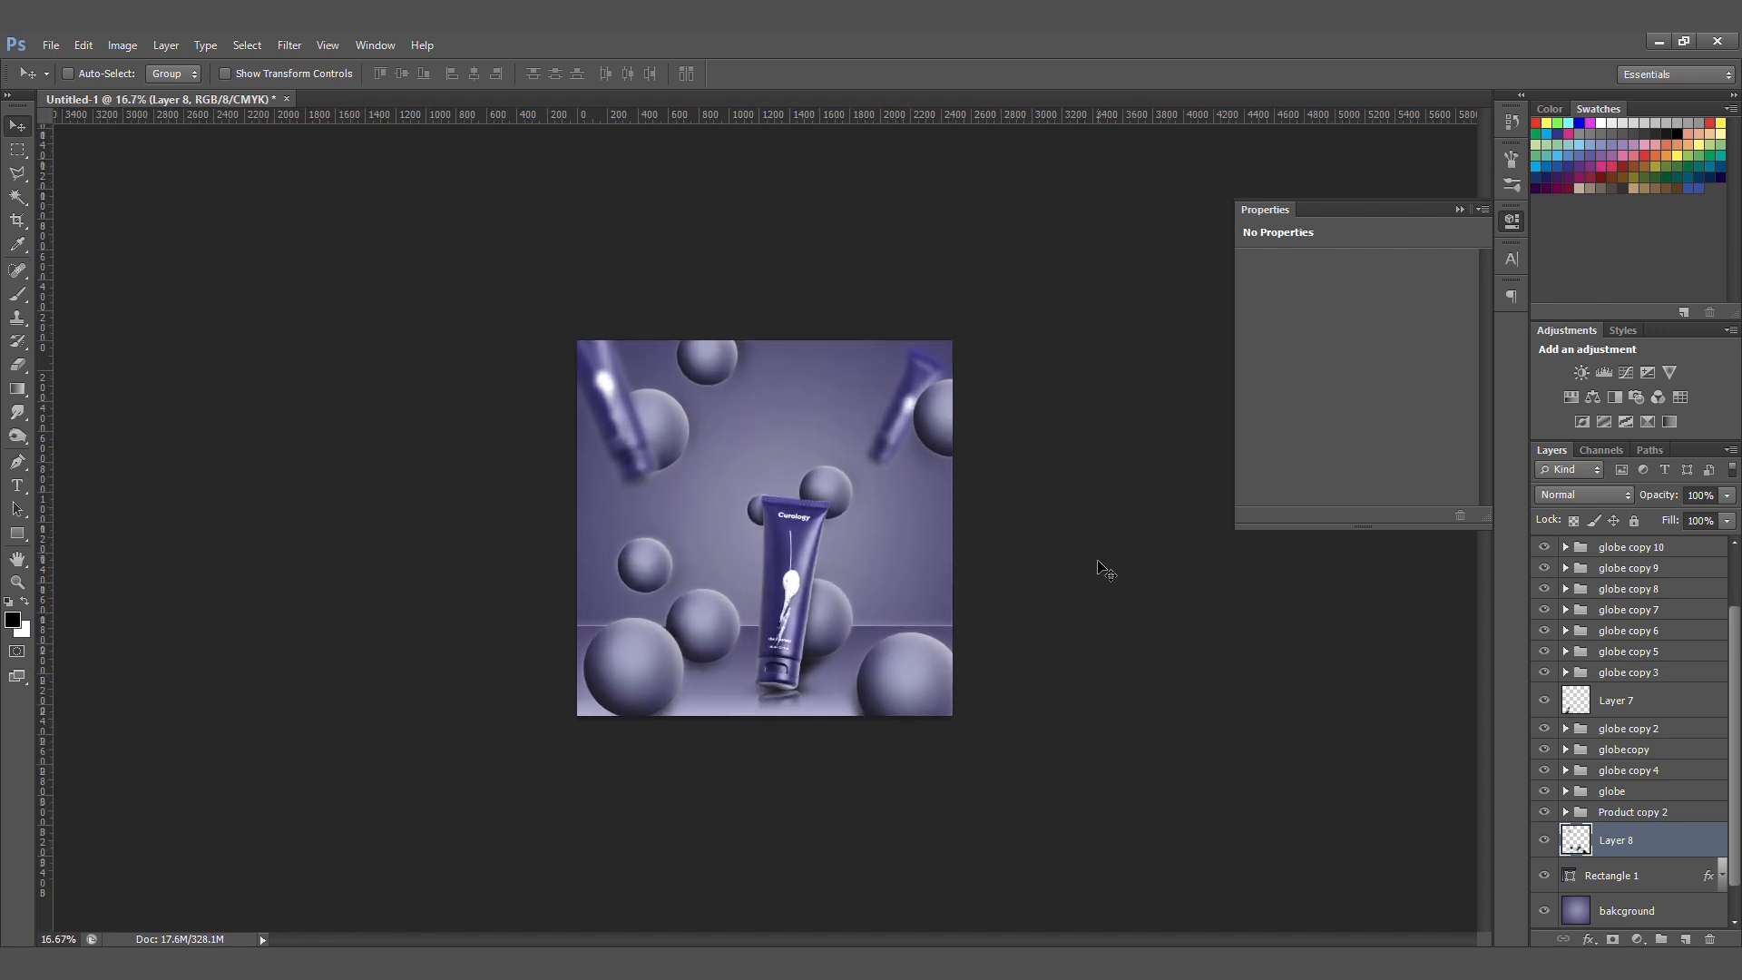
{"action": "key", "text": "ctrl+plus"}
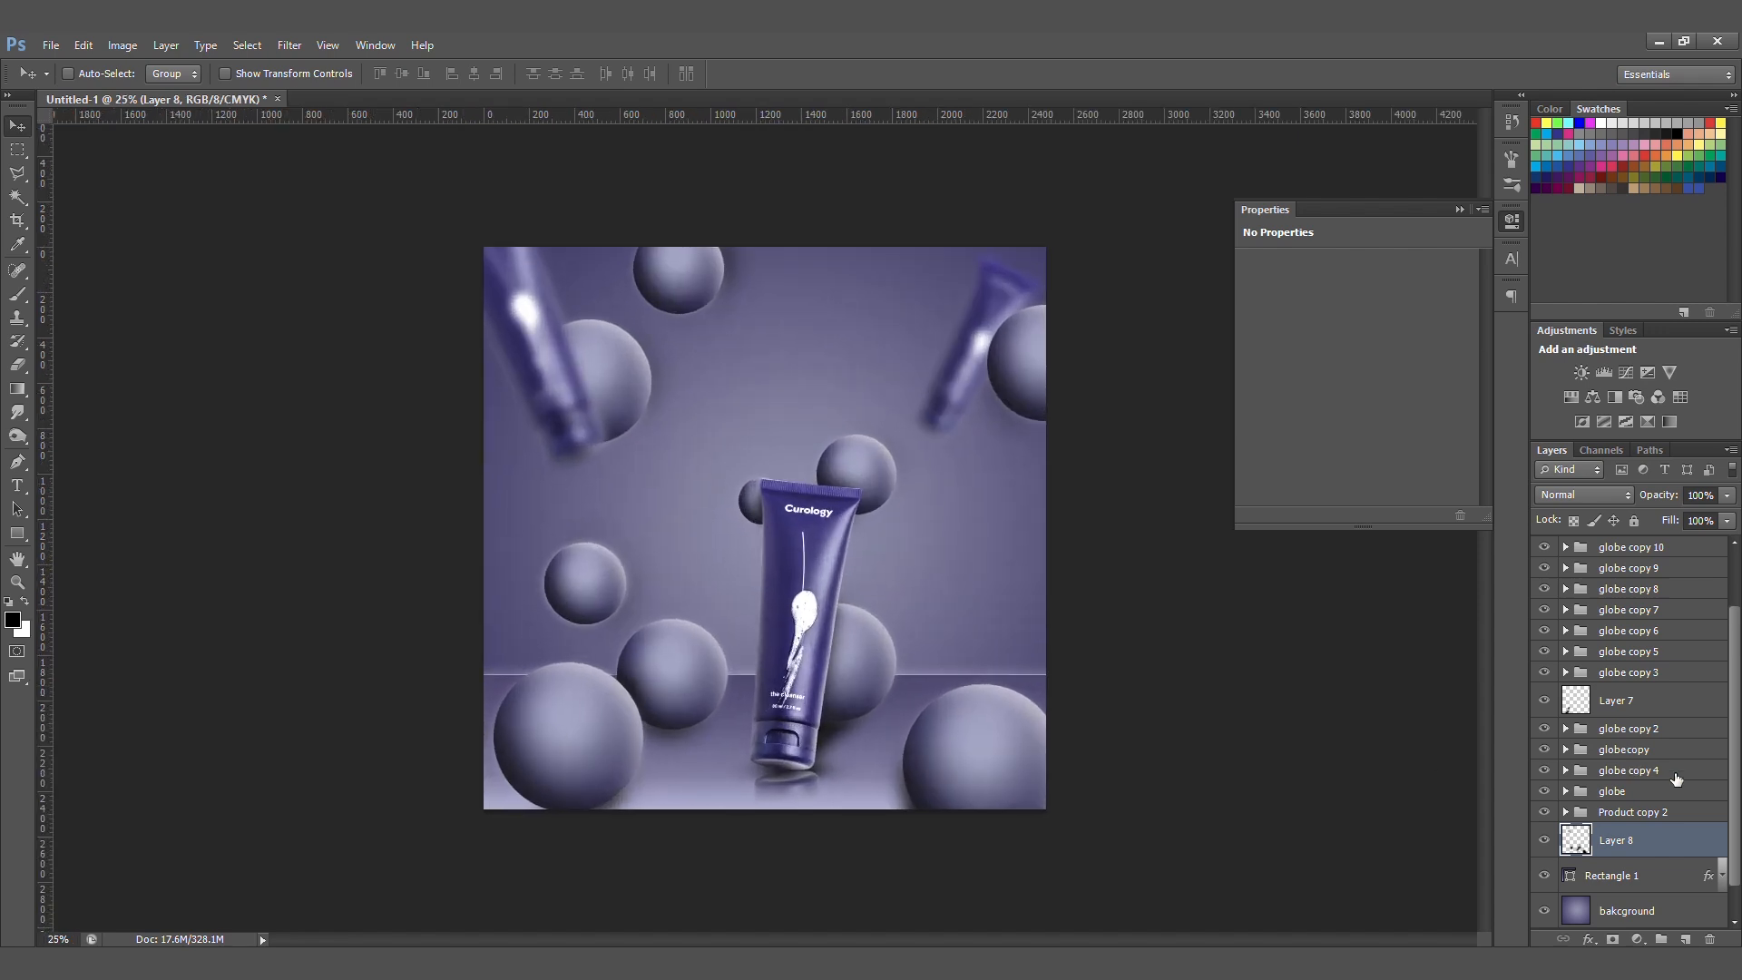
- Add an empty layer above the Product copy group and name it spark
{"action": "scroll", "coordinate": [1684, 790], "scroll_direction": "up", "scroll_amount": 3}
{"action": "left_click", "coordinate": [1666, 547]}
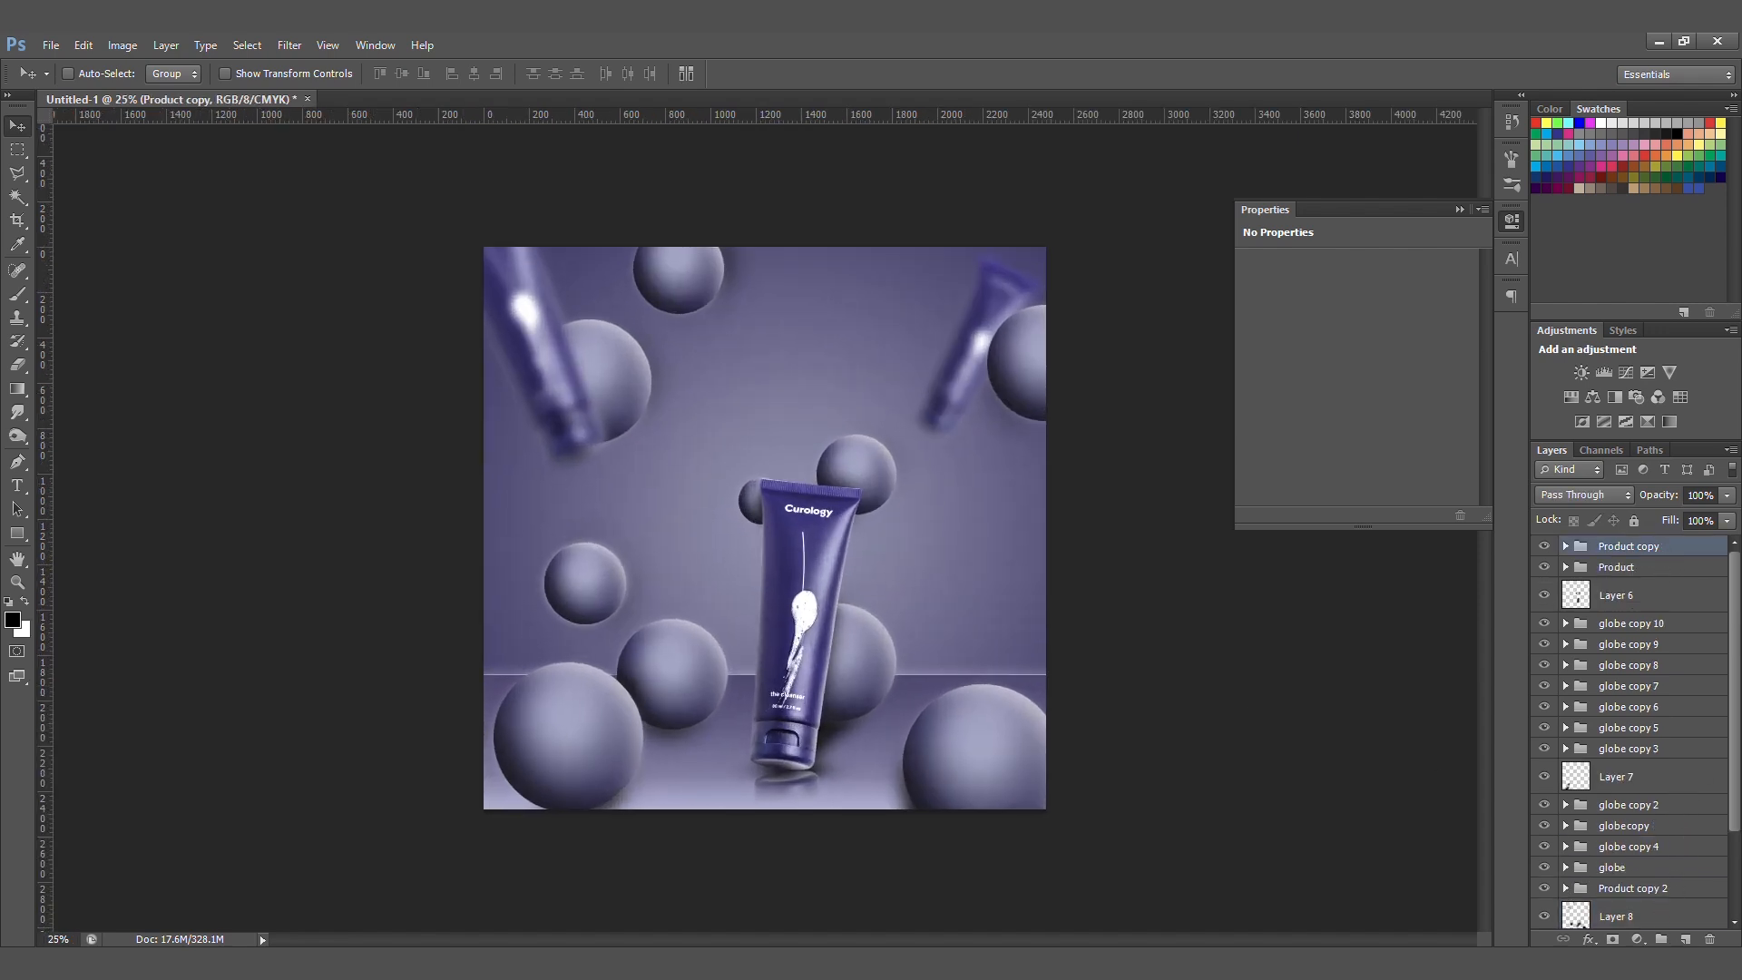
{"action": "left_click", "coordinate": [1686, 939]}
{"action": "double_click", "coordinate": [1615, 555]}
{"action": "type", "text": "soark"}
{"action": "key", "text": "Return"}
{"action": "double_click", "coordinate": [1614, 554]}
{"action": "type", "text": "spark"}
{"action": "key", "text": "Return"}
- Dab a soft white 300-pixel spot above the central tube and transform it into a thin vertical streak about 179% high
{"action": "key", "text": "b"}
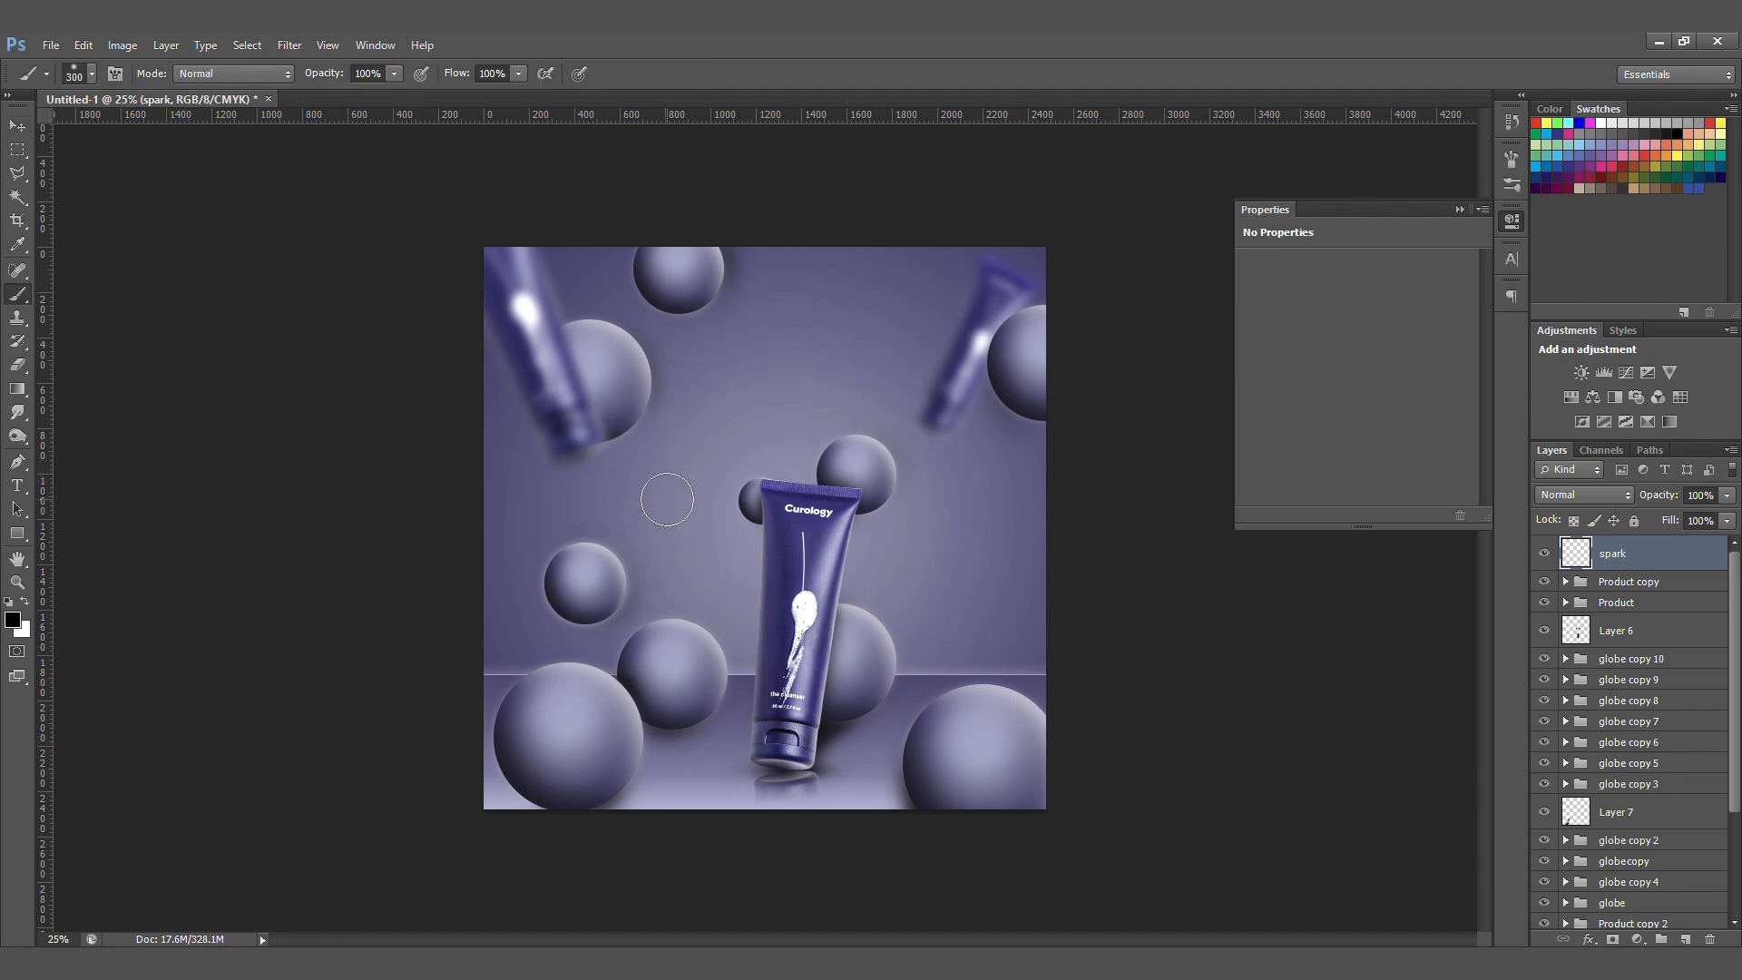
{"action": "key", "text": "x"}
{"action": "left_click", "coordinate": [777, 386]}
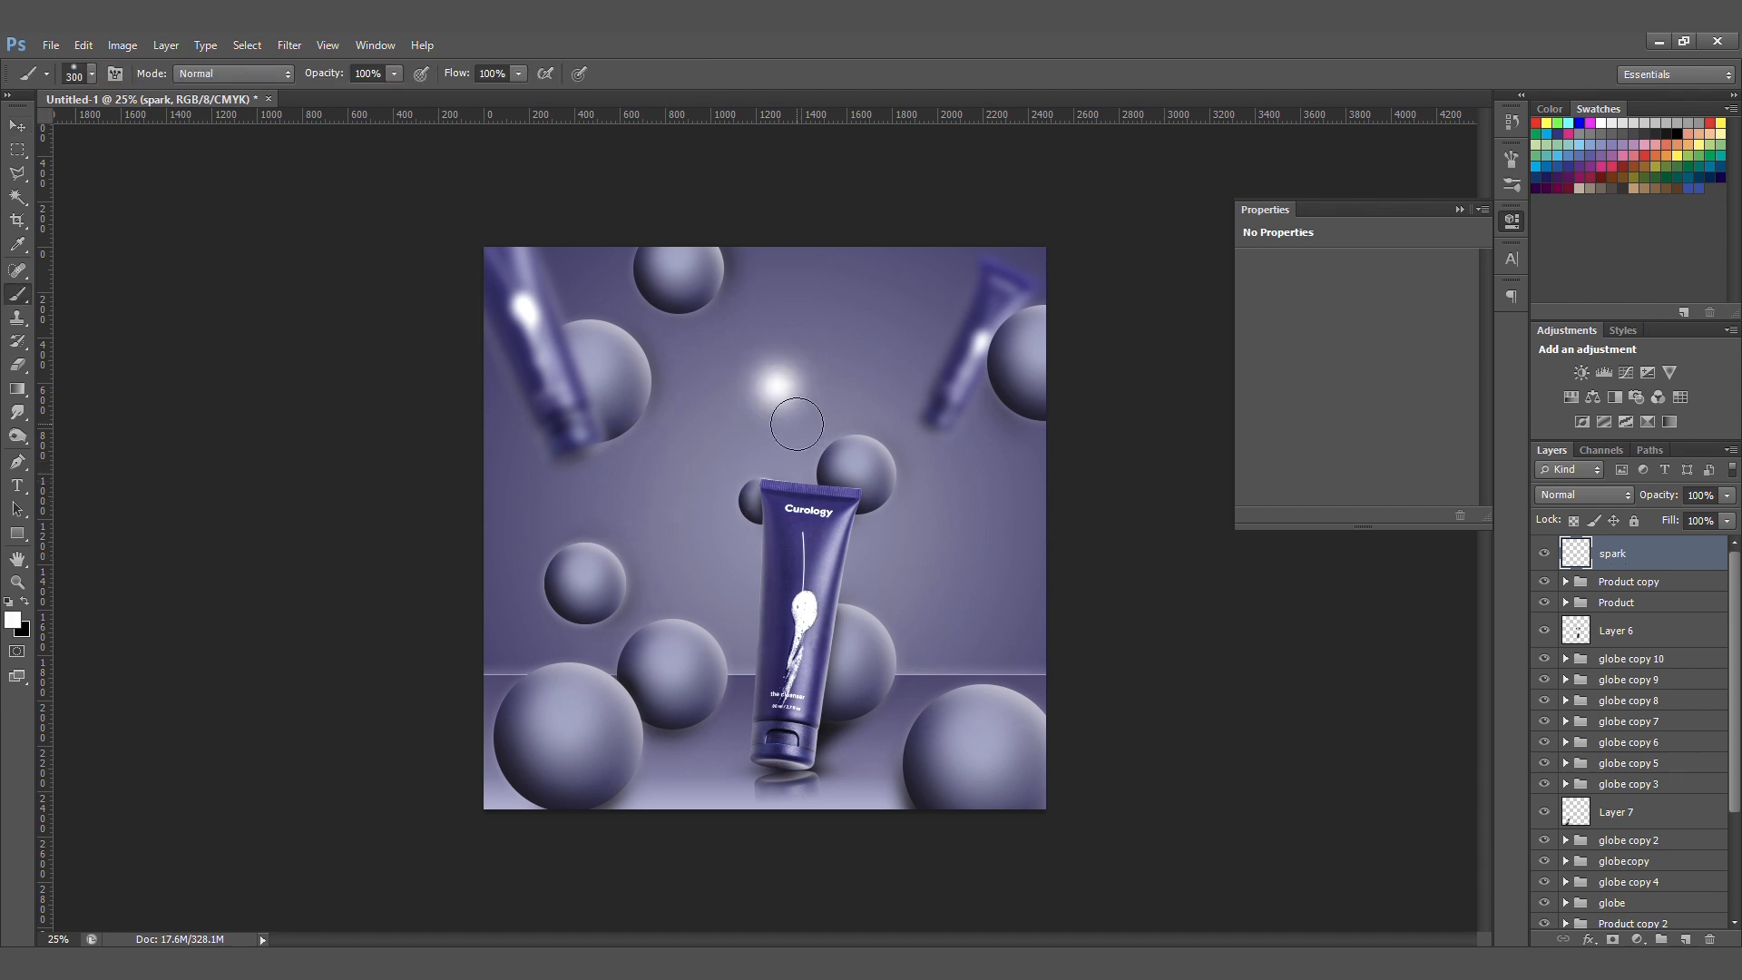
{"action": "key", "text": "ctrl+t"}
{"action": "mouse_move", "coordinate": [830, 389]}
{"action": "left_mouse_down", "text": "alt"}
{"action": "mouse_move", "coordinate": [792, 389]}
{"action": "mouse_move", "coordinate": [782, 293]}
{"action": "left_mouse_up", "text": "alt"}
{"action": "key", "text": "Return"}
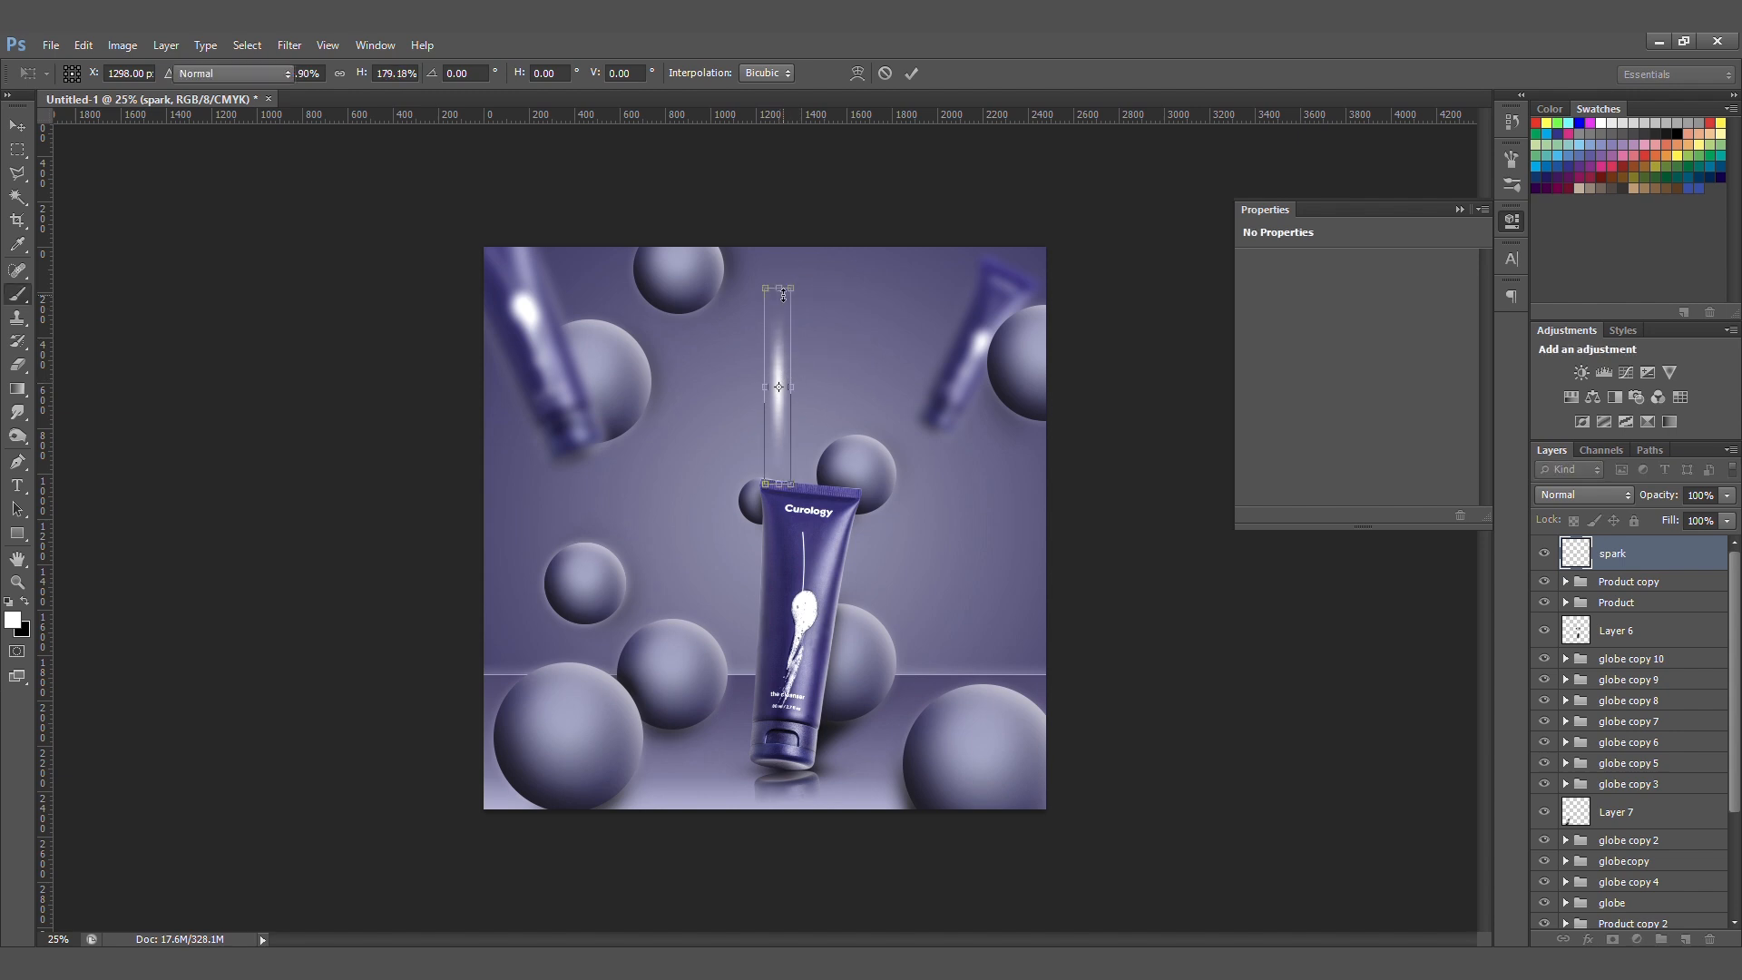
- Duplicate the white streak, rotate the copy 90 degrees and shorten it to form a four-pointed star
{"action": "key", "text": "ctrl+j"}
{"action": "key", "text": "ctrl+t"}
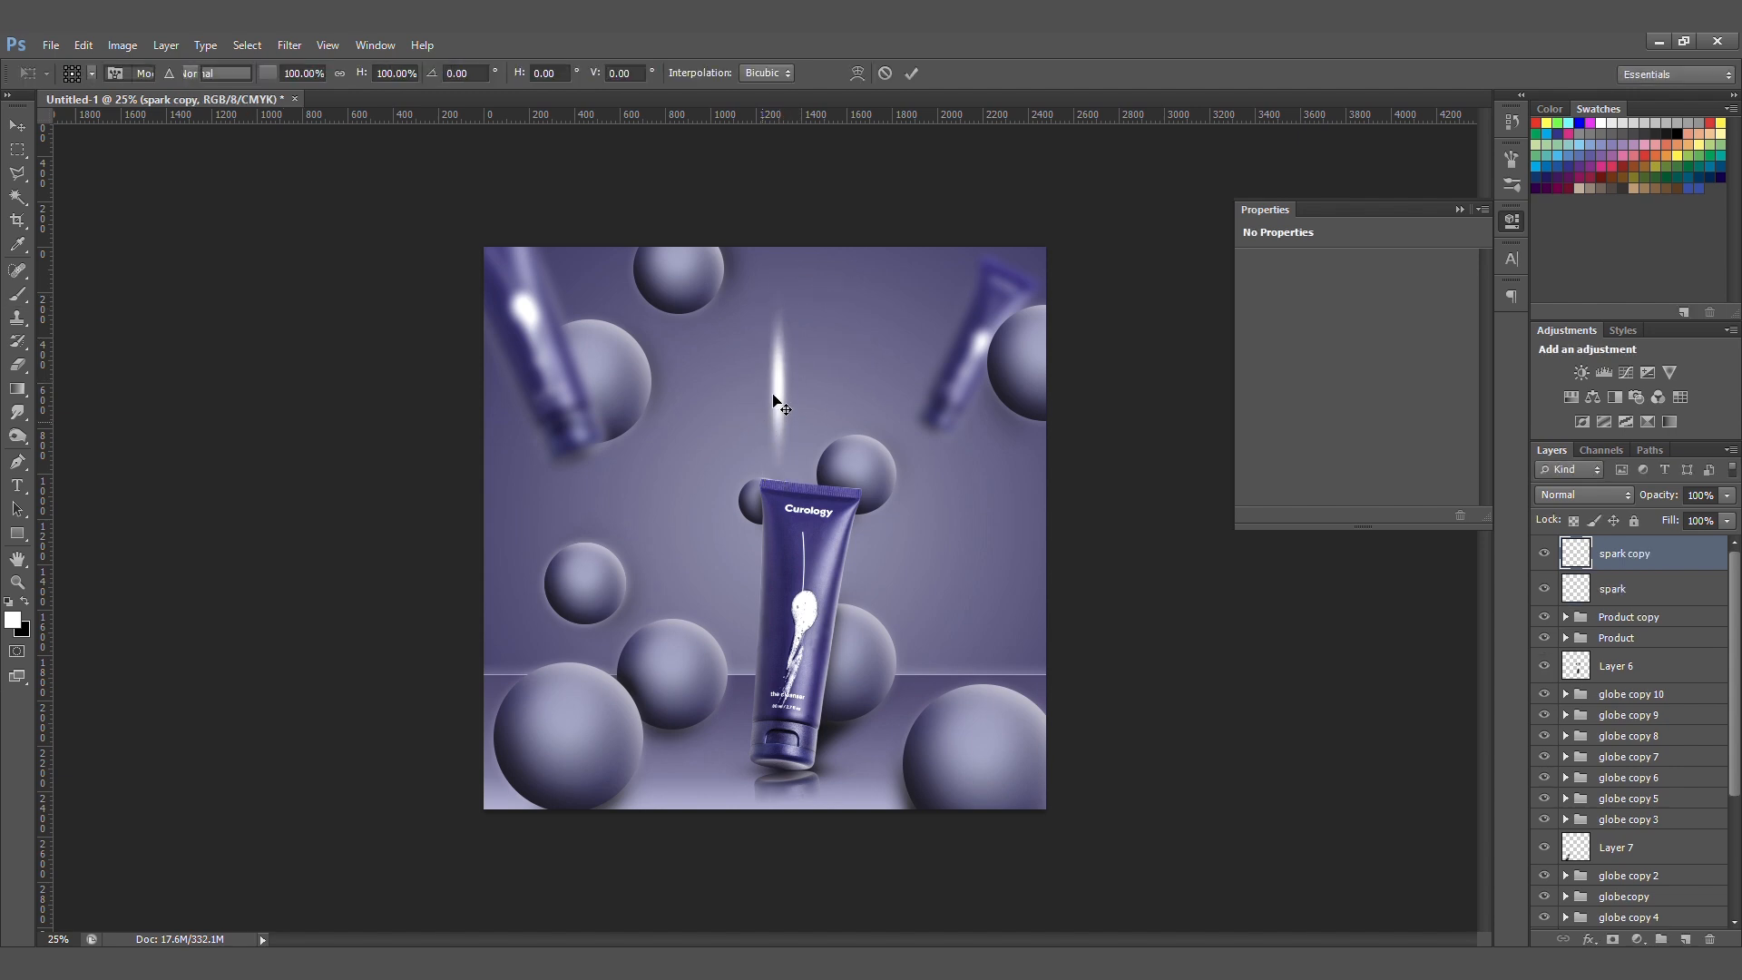
{"action": "right_click", "coordinate": [772, 396]}
{"action": "left_click", "coordinate": [913, 750]}
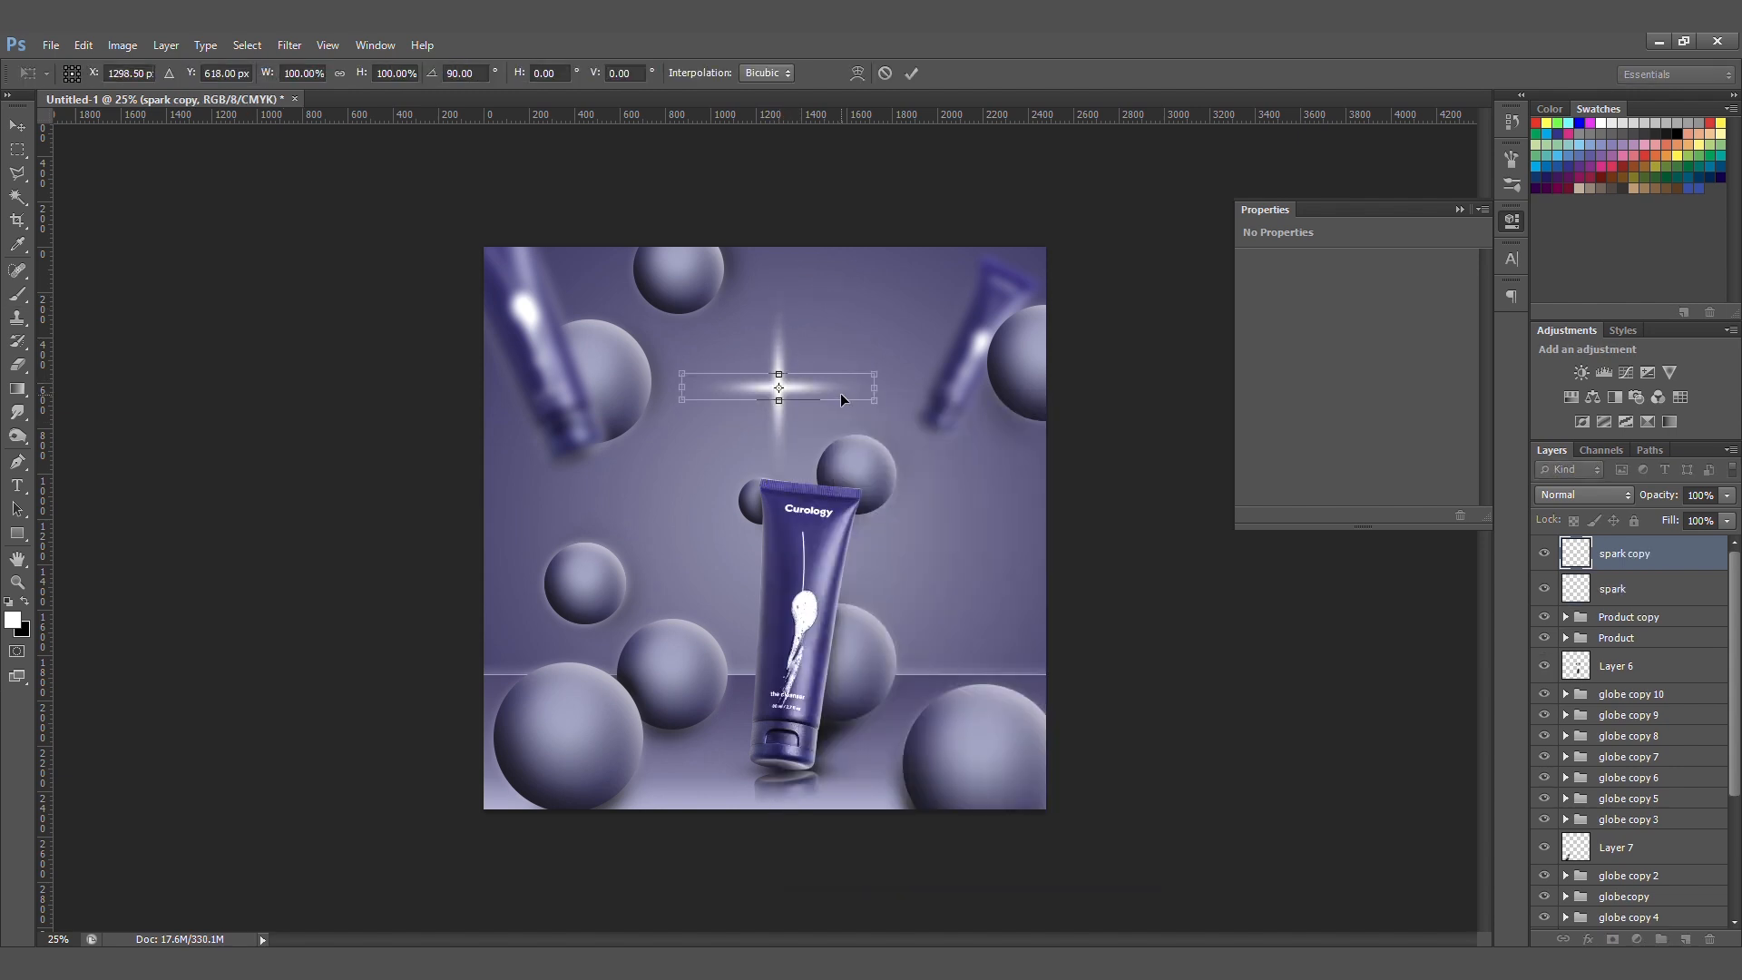
{"action": "left_click_drag", "start_coordinate": [873, 387], "coordinate": [835, 382]}
{"action": "key", "text": "Return"}
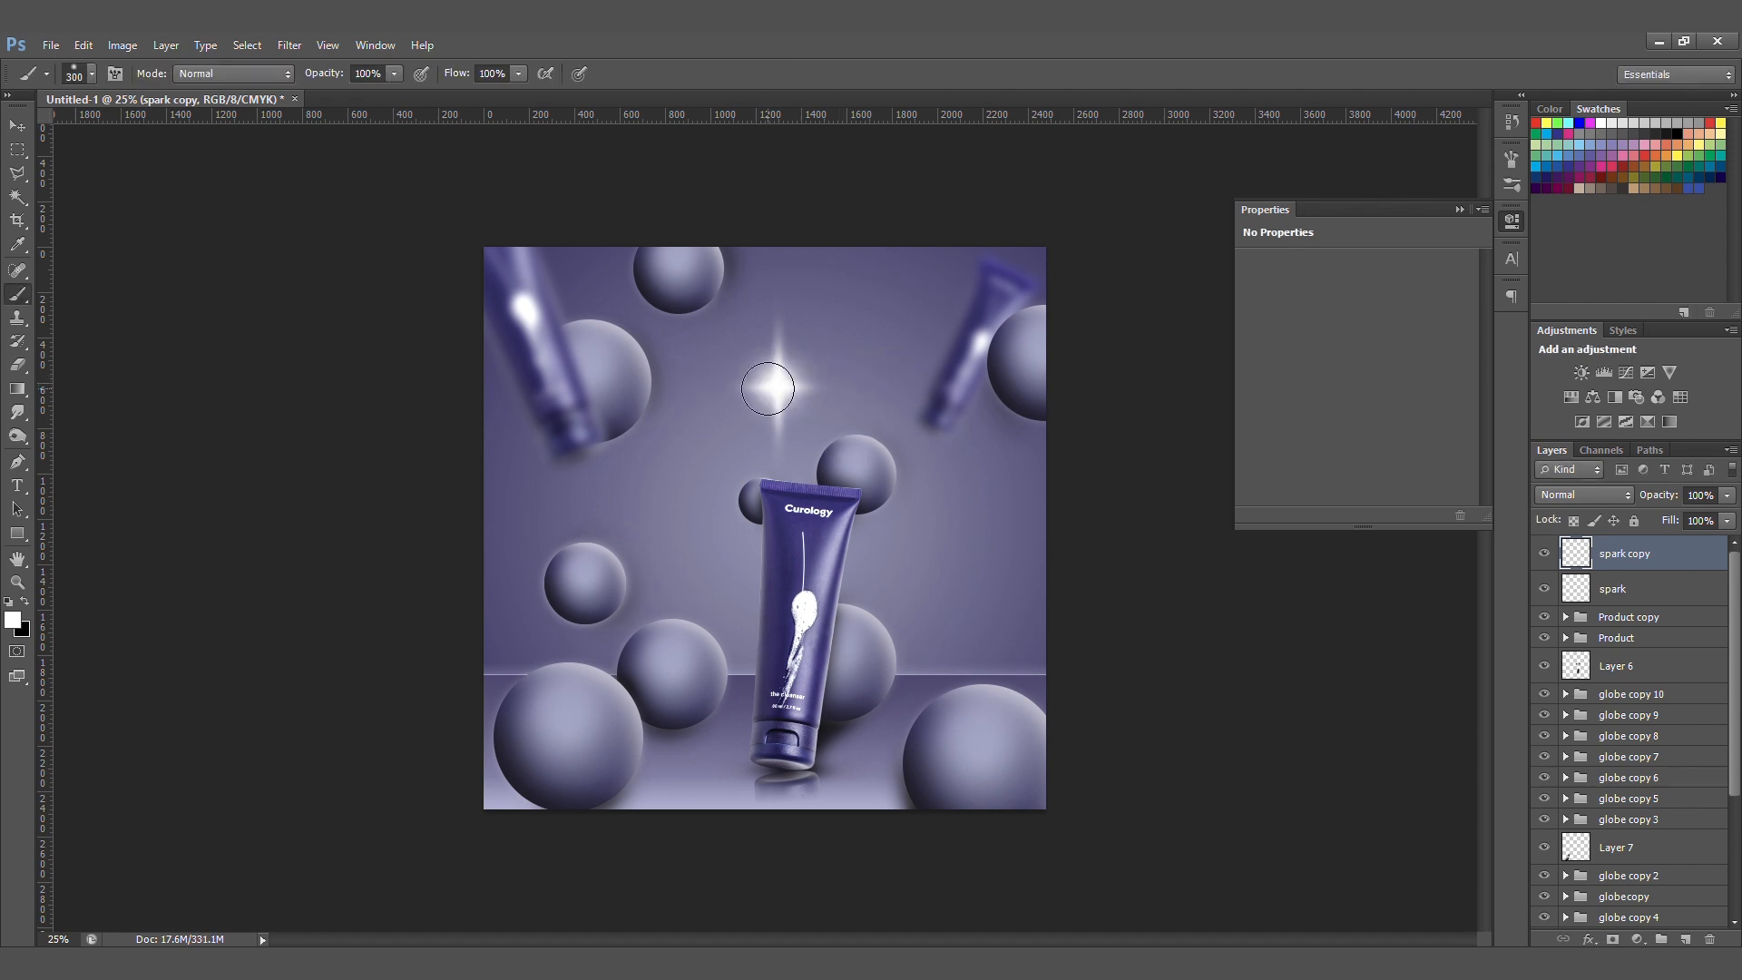
{"action": "key", "text": "v"}
{"action": "left_click_drag", "start_coordinate": [767, 391], "coordinate": [793, 505]}
{"action": "key", "text": "ctrl+z"}
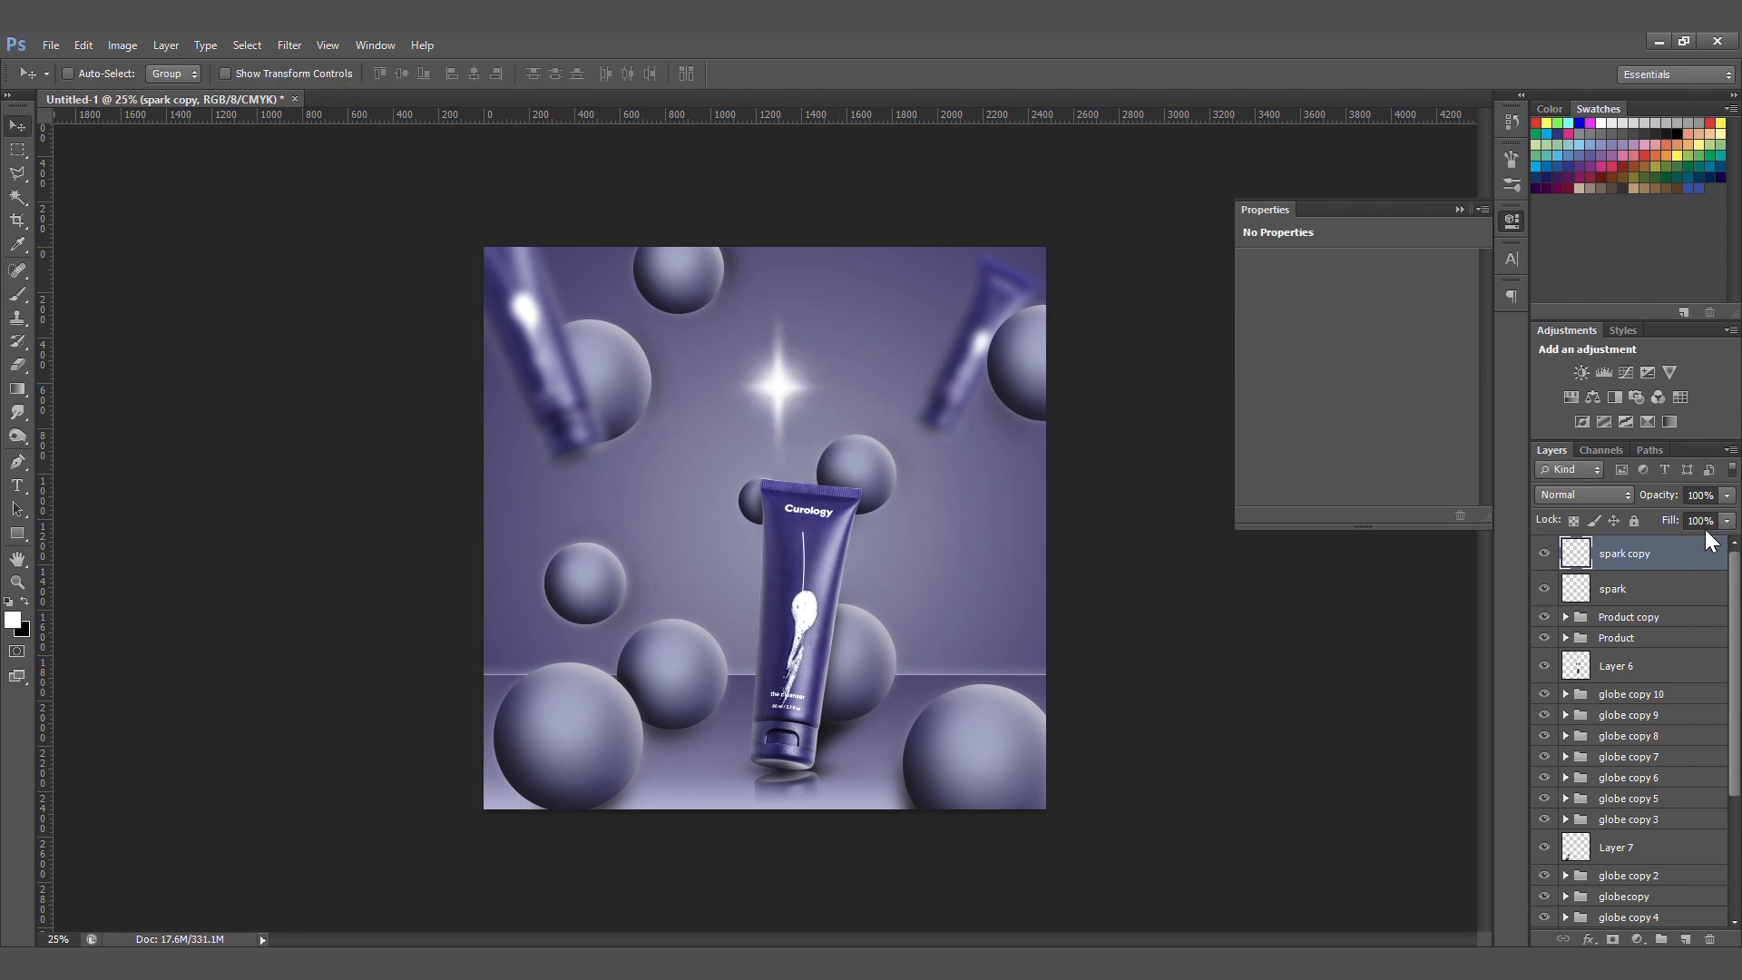
- Combine the spark and spark copy layers into a single smart object
{"action": "left_click", "coordinate": [1668, 588], "text": "shift"}
{"action": "right_click", "coordinate": [1668, 588]}
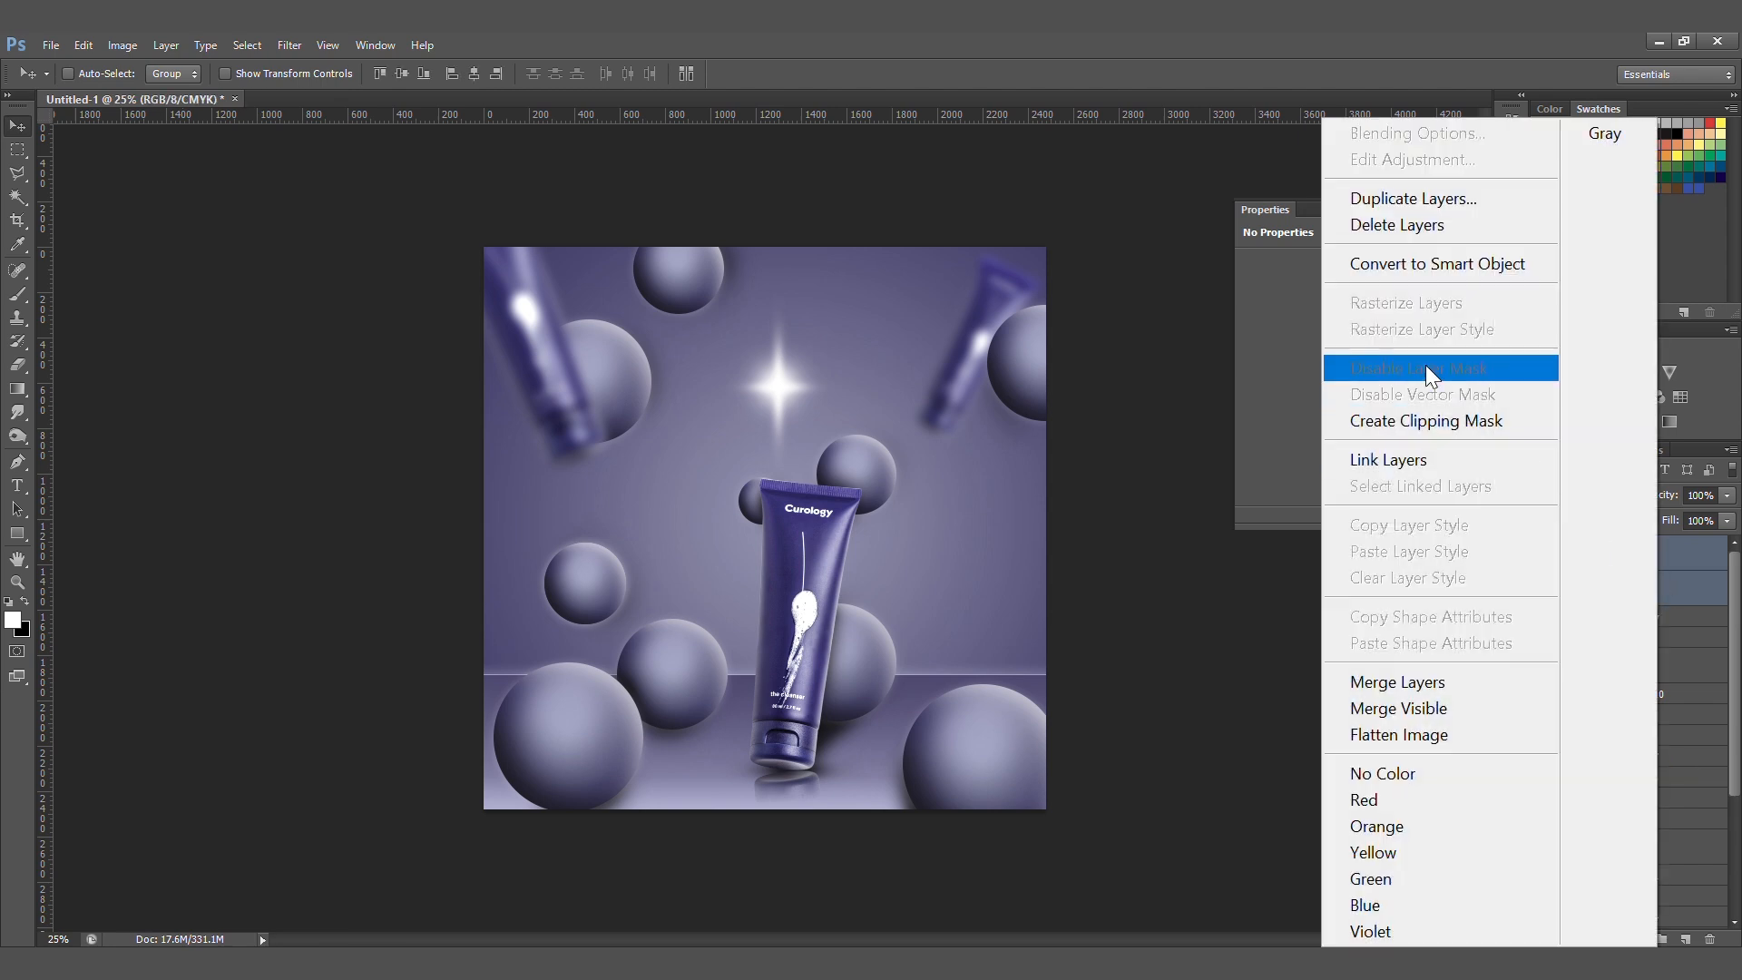
{"action": "left_click", "coordinate": [1414, 264]}
- Move the star spark onto the central tube's right edge, scaling it to about 60% and tilting it about 5.4 degrees
{"action": "left_click_drag", "start_coordinate": [790, 378], "coordinate": [821, 551]}
{"action": "key", "text": "ctrl+t"}
{"action": "left_click_drag", "start_coordinate": [911, 469], "coordinate": [888, 517]}
{"action": "key", "text": "Return"}
- Duplicate the spark onto the central tube's upper-left corner and flatten the copy to about 40% height
{"action": "key", "text": "ctrl+j"}
{"action": "left_click_drag", "start_coordinate": [822, 566], "coordinate": [752, 564]}
{"action": "key", "text": "ctrl+t"}
{"action": "left_click_drag", "start_coordinate": [771, 470], "coordinate": [779, 467]}
{"action": "left_click_drag", "start_coordinate": [775, 399], "coordinate": [770, 440]}
{"action": "key", "text": "Return"}
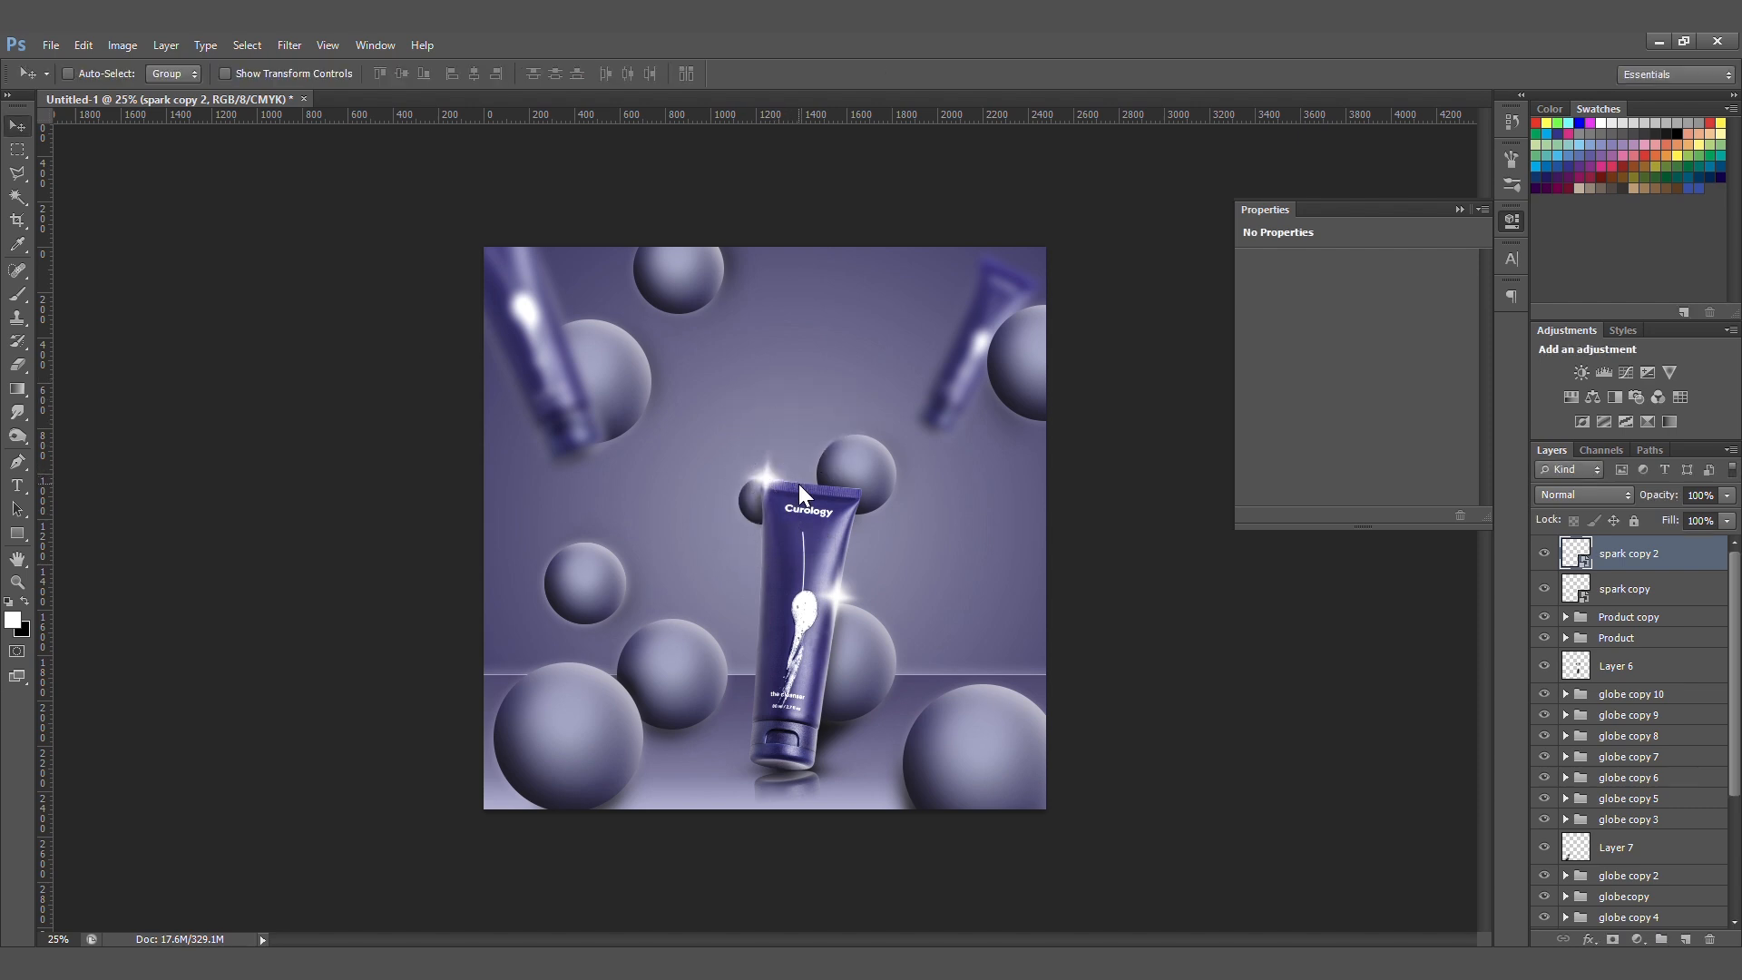
- Shrink the spark at the tube's upper-left corner a little further
{"action": "key", "text": "ctrl+t"}
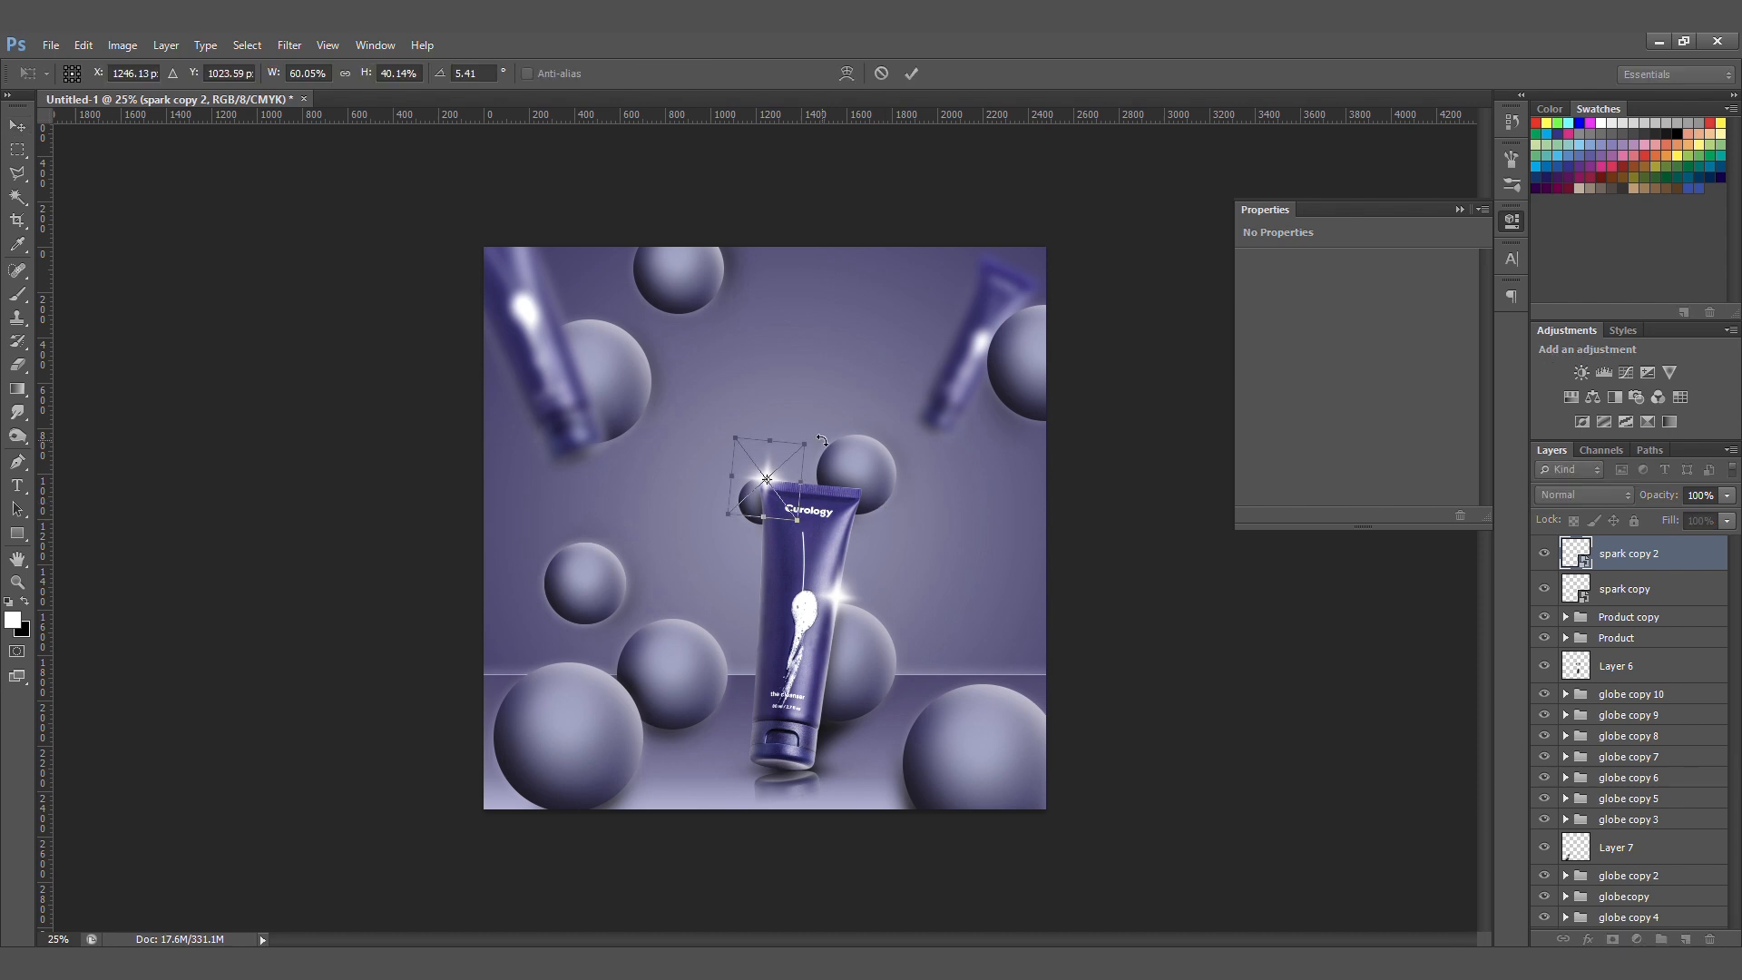
{"action": "mouse_move", "coordinate": [802, 451]}
{"action": "left_mouse_down"}
{"action": "mouse_move", "coordinate": [791, 461]}
{"action": "mouse_move", "coordinate": [822, 485]}
{"action": "mouse_move", "coordinate": [786, 478]}
{"action": "left_mouse_up"}
{"action": "key", "text": "Return"}
{"action": "key", "text": "ctrl+t"}
{"action": "key", "text": "Return"}
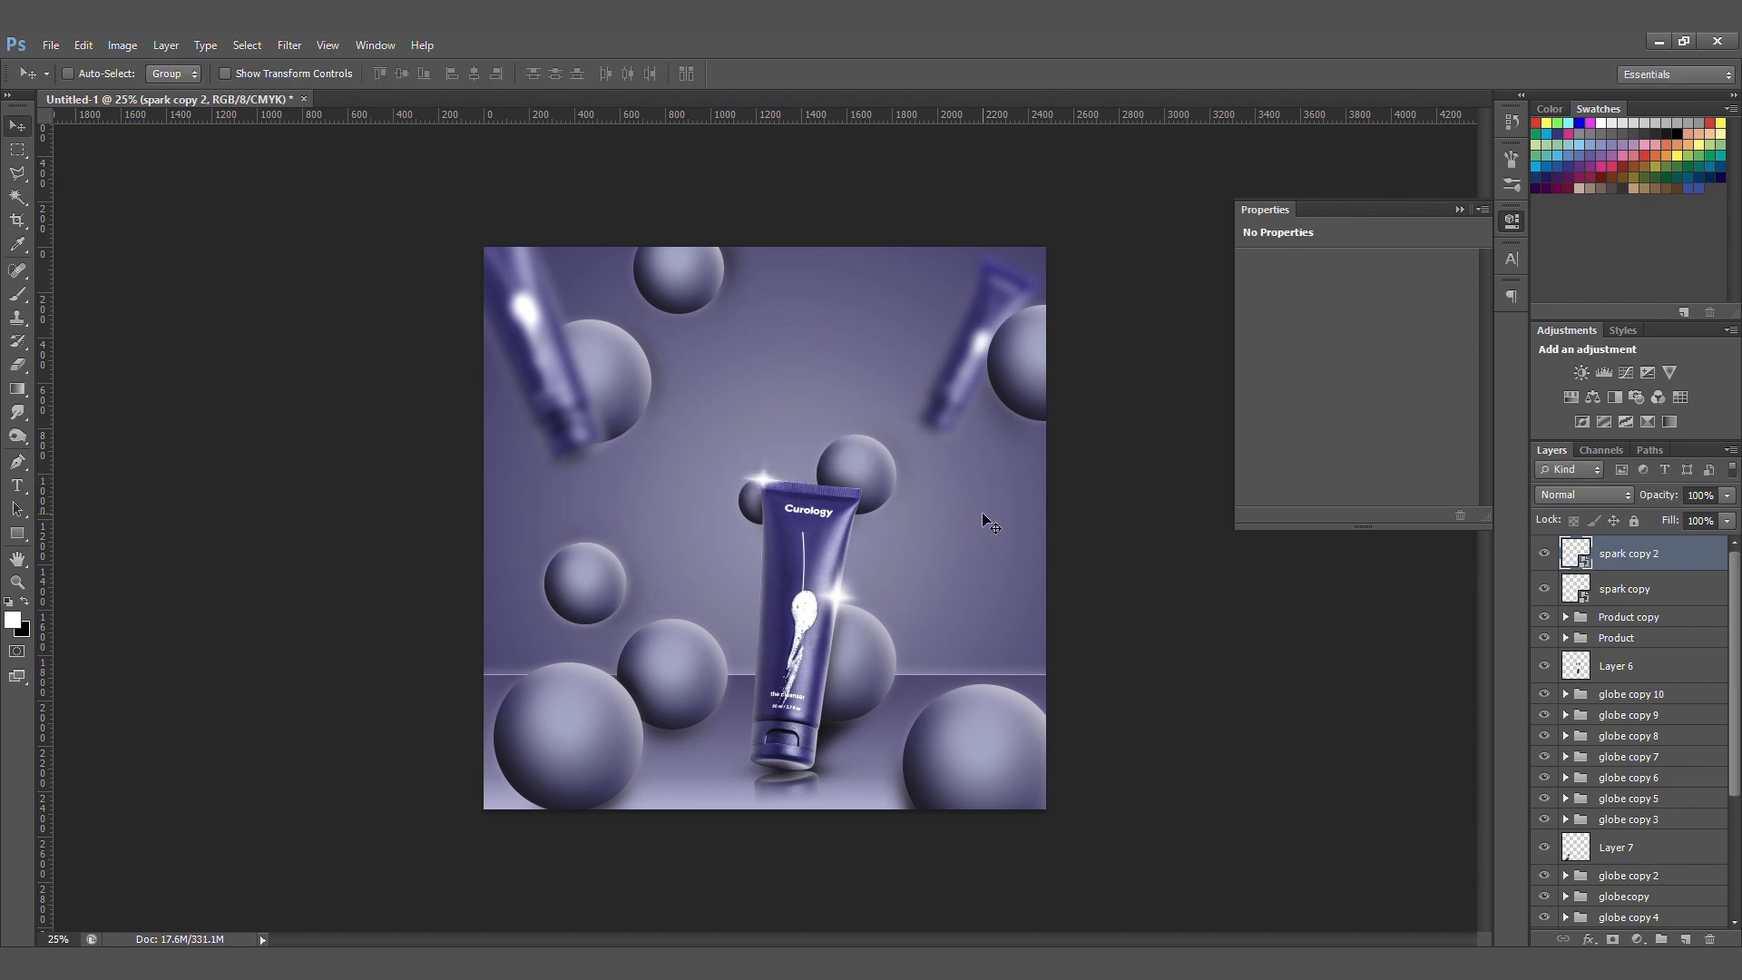
- Stretch the spark on the tube's right edge to about 88% height and nudge it slightly outward
{"action": "left_click", "coordinate": [1660, 588]}
{"action": "key", "text": "ctrl+t"}
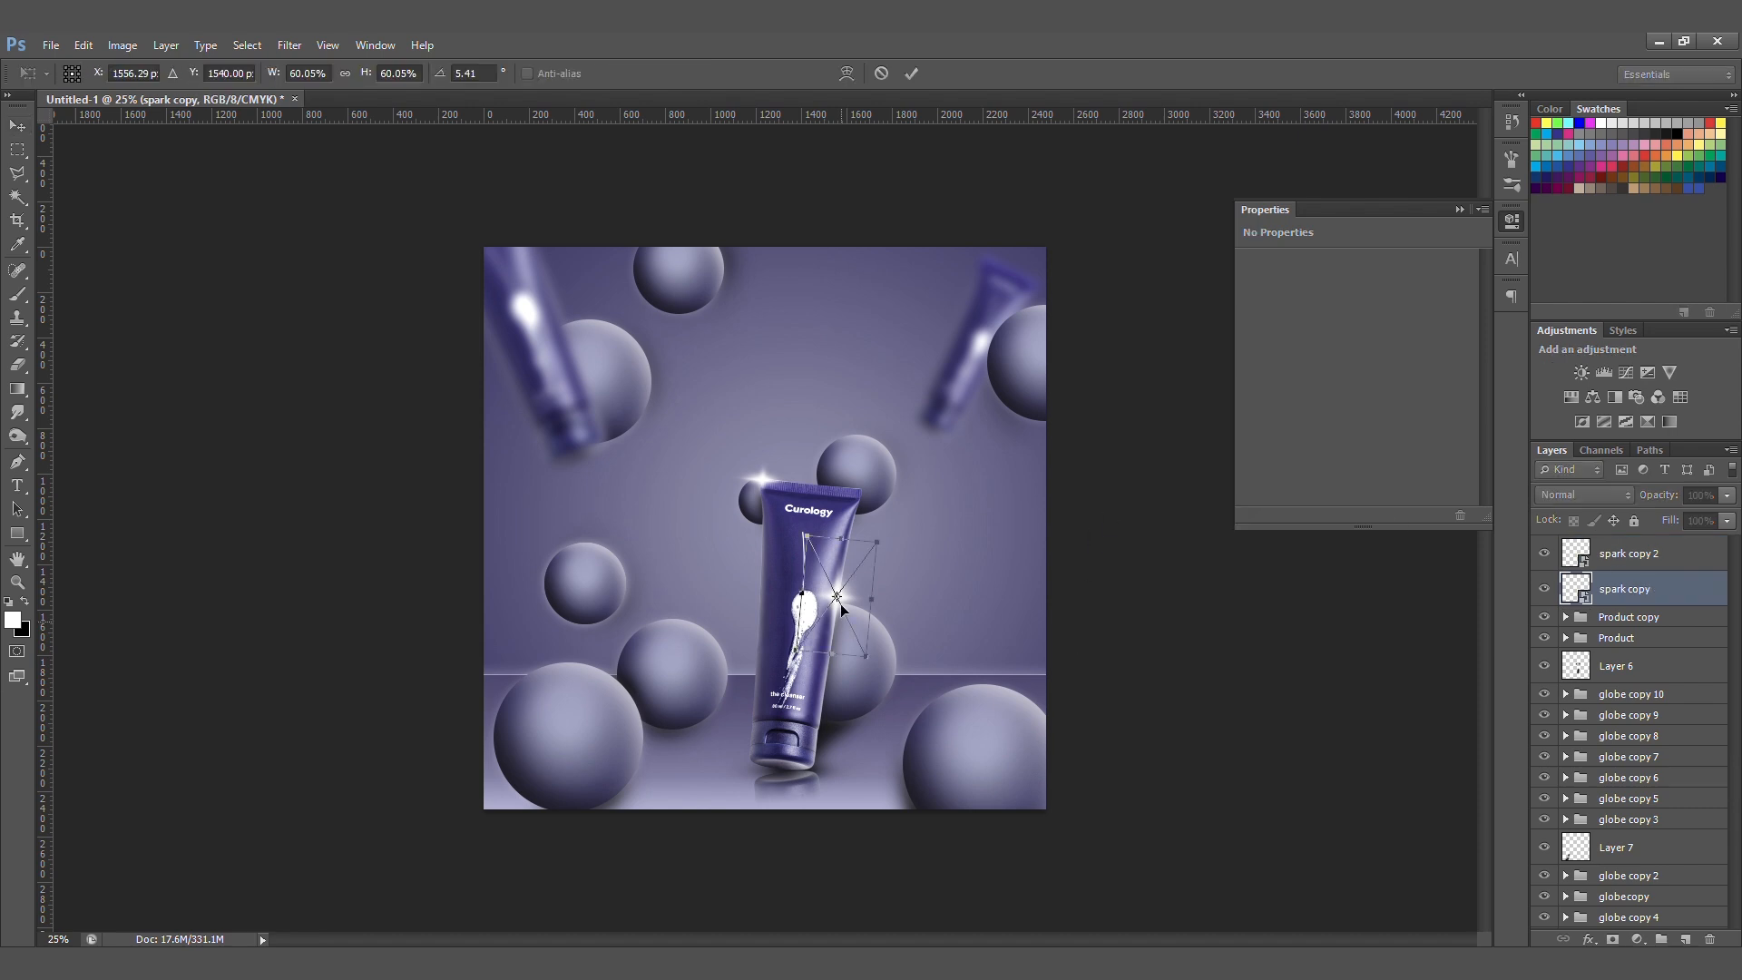
{"action": "left_click_drag", "start_coordinate": [843, 528], "coordinate": [847, 514]}
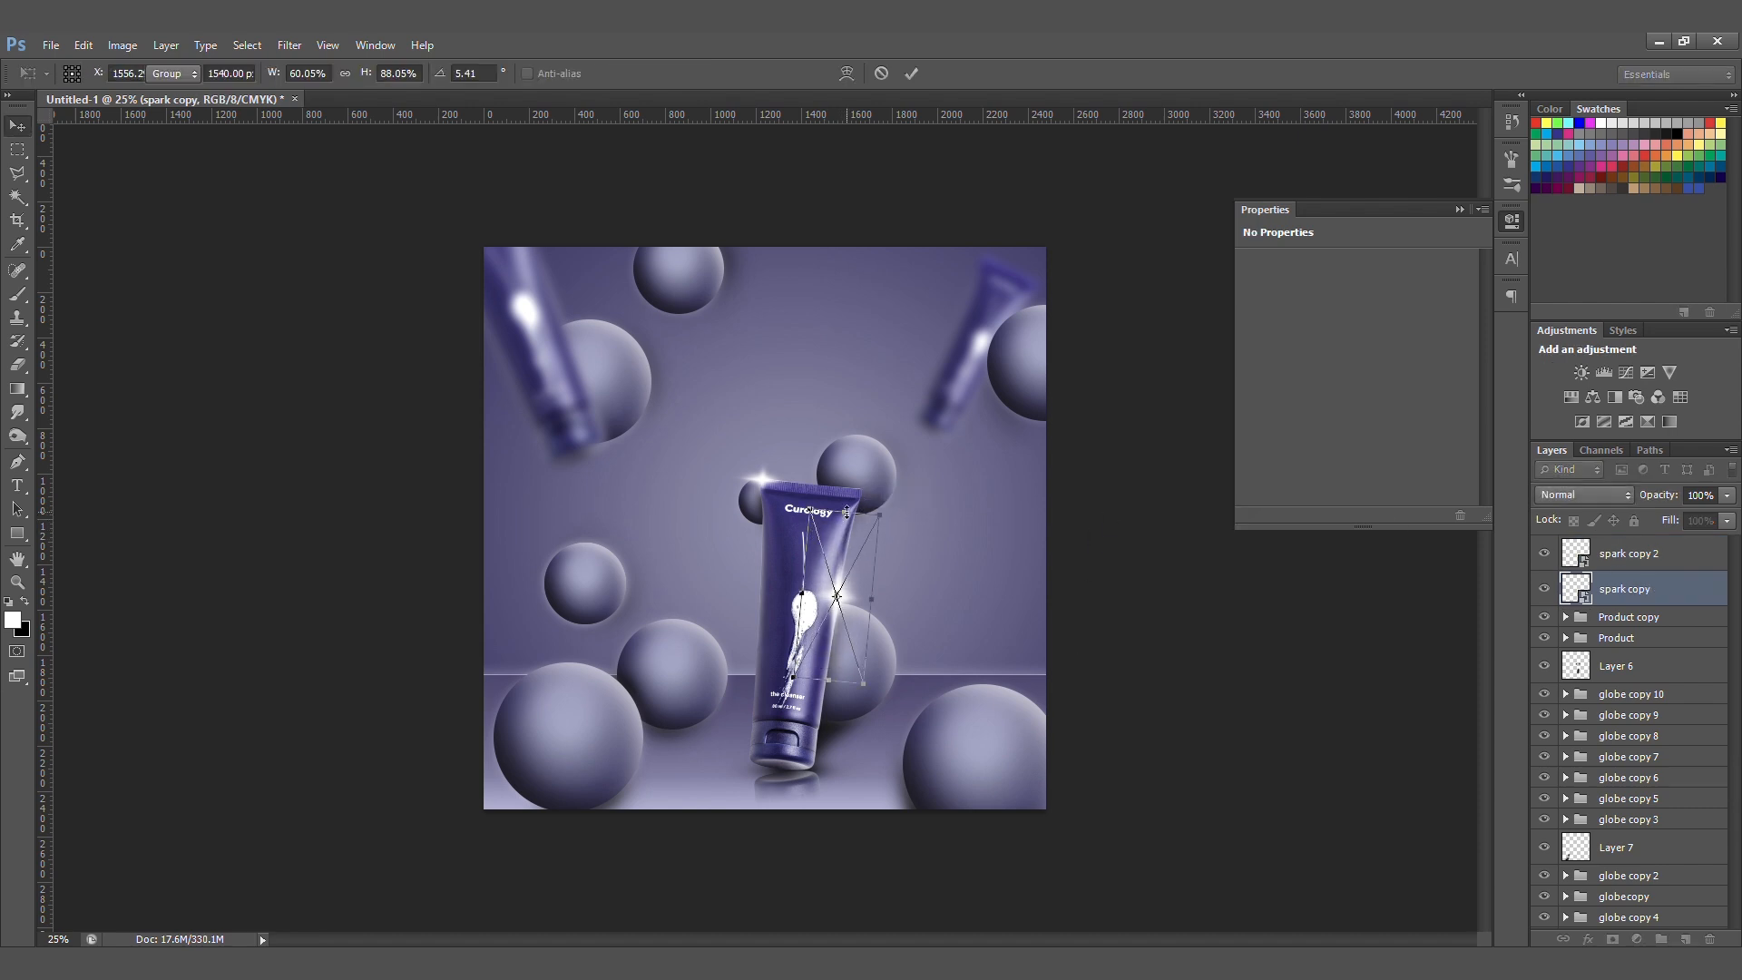
{"action": "key", "text": "Return"}
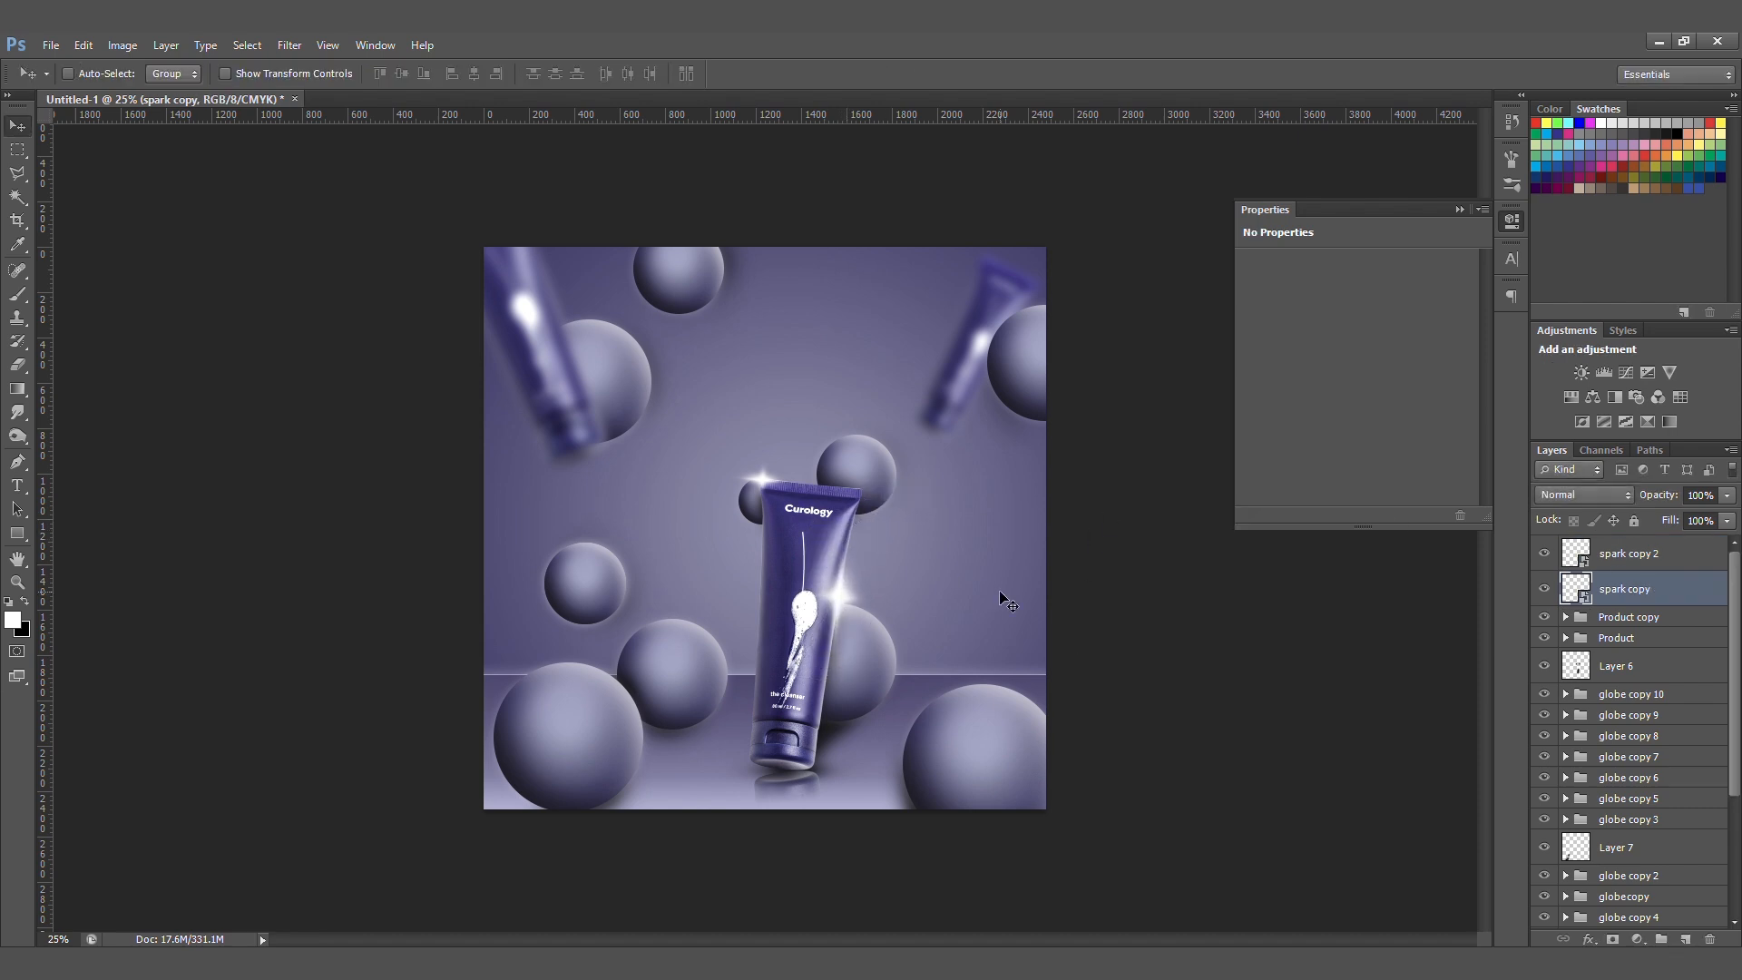
{"action": "key", "text": "ctrl+t"}
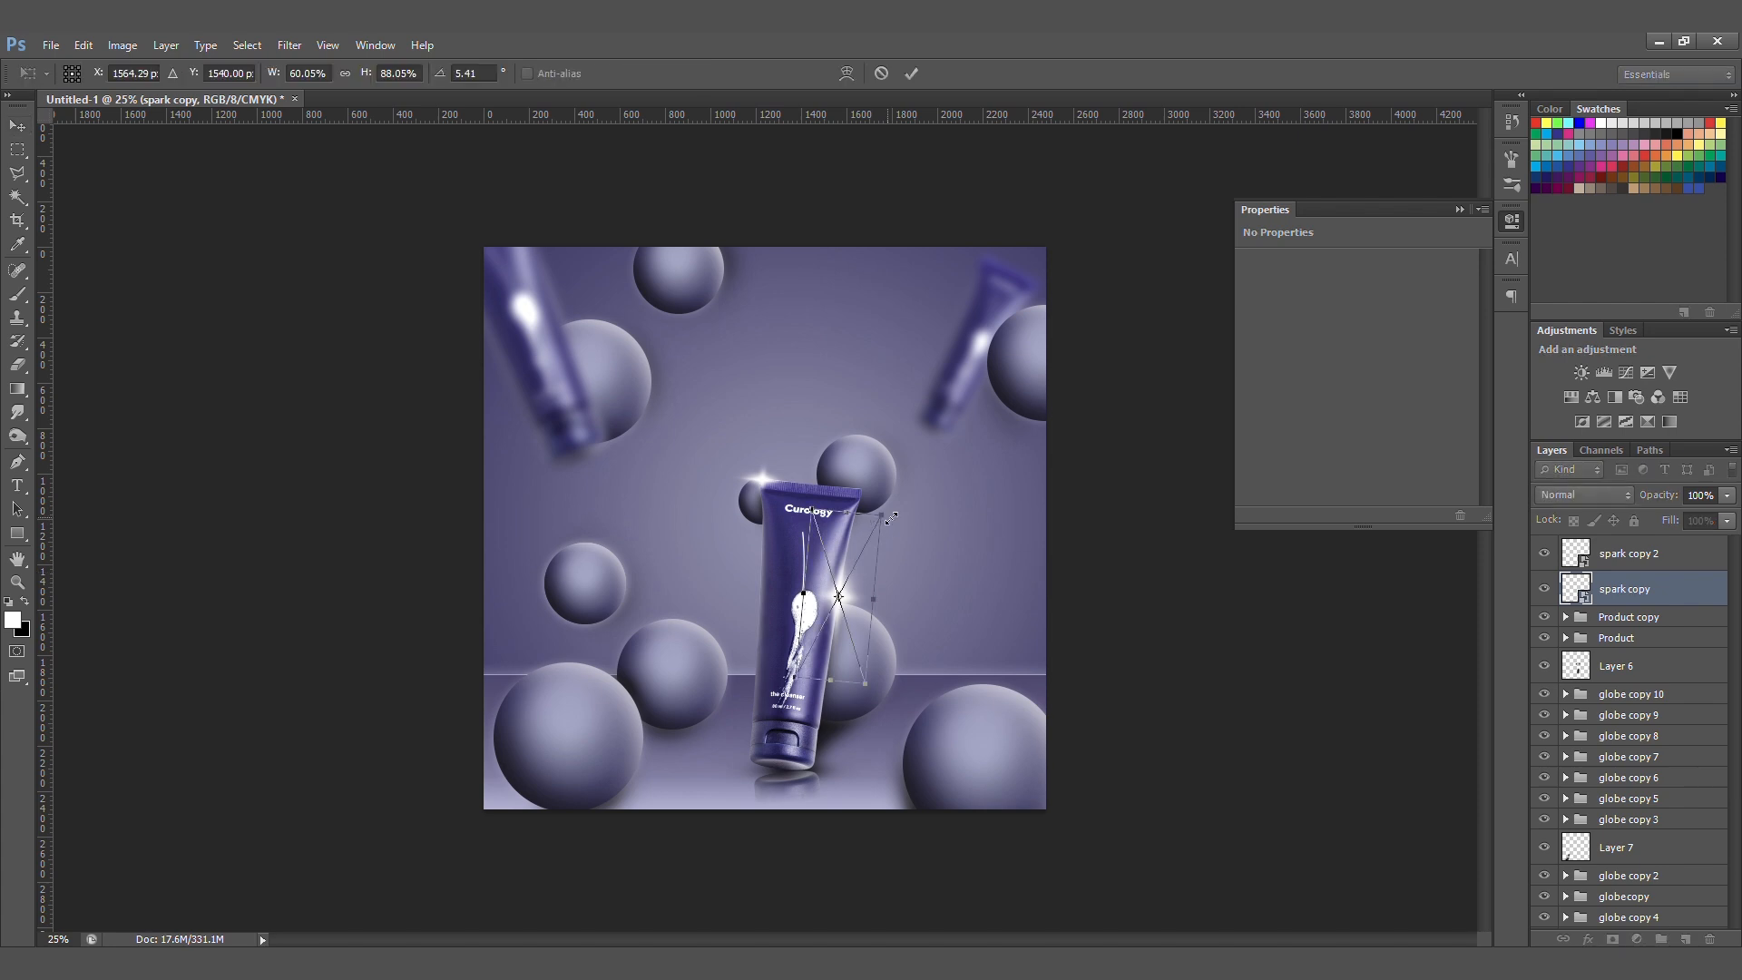
{"action": "left_click_drag", "start_coordinate": [911, 510], "coordinate": [920, 490]}
{"action": "key", "text": "Return"}
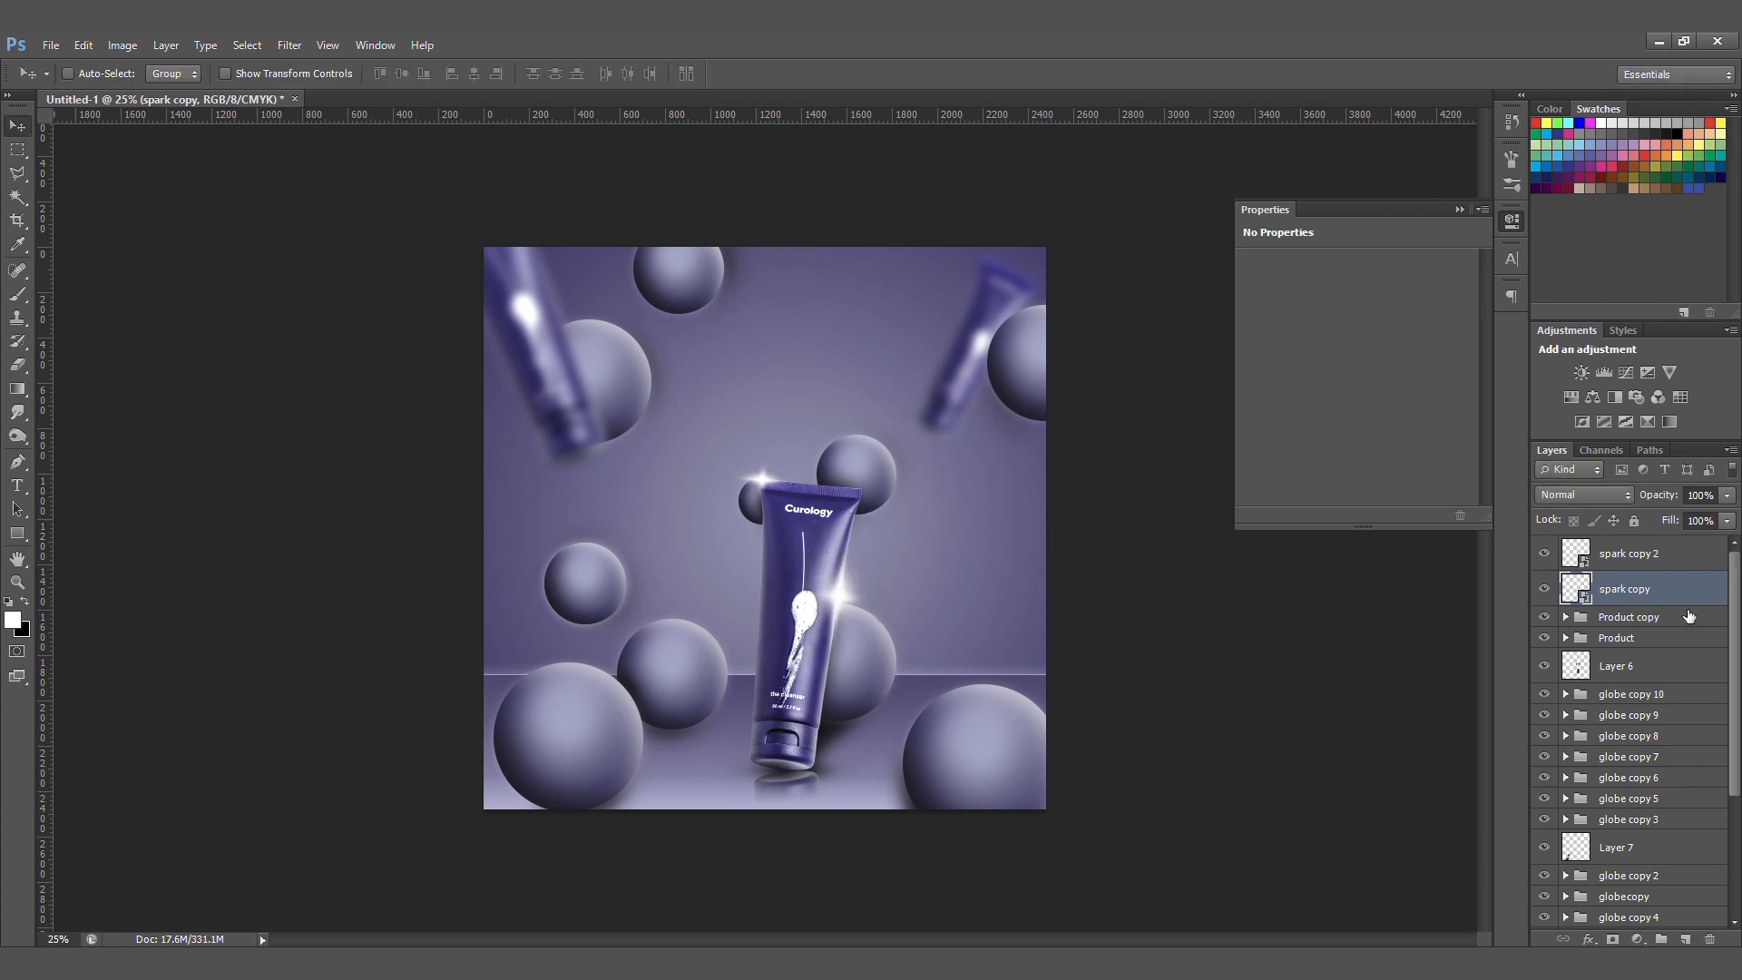
- Check which tube the Product copy group holds, and duplicate the central tube's Product group
{"action": "left_click", "coordinate": [1649, 617]}
{"action": "left_click", "coordinate": [1544, 618]}
{"action": "left_click", "coordinate": [1543, 618]}
{"action": "left_click", "coordinate": [1613, 638]}
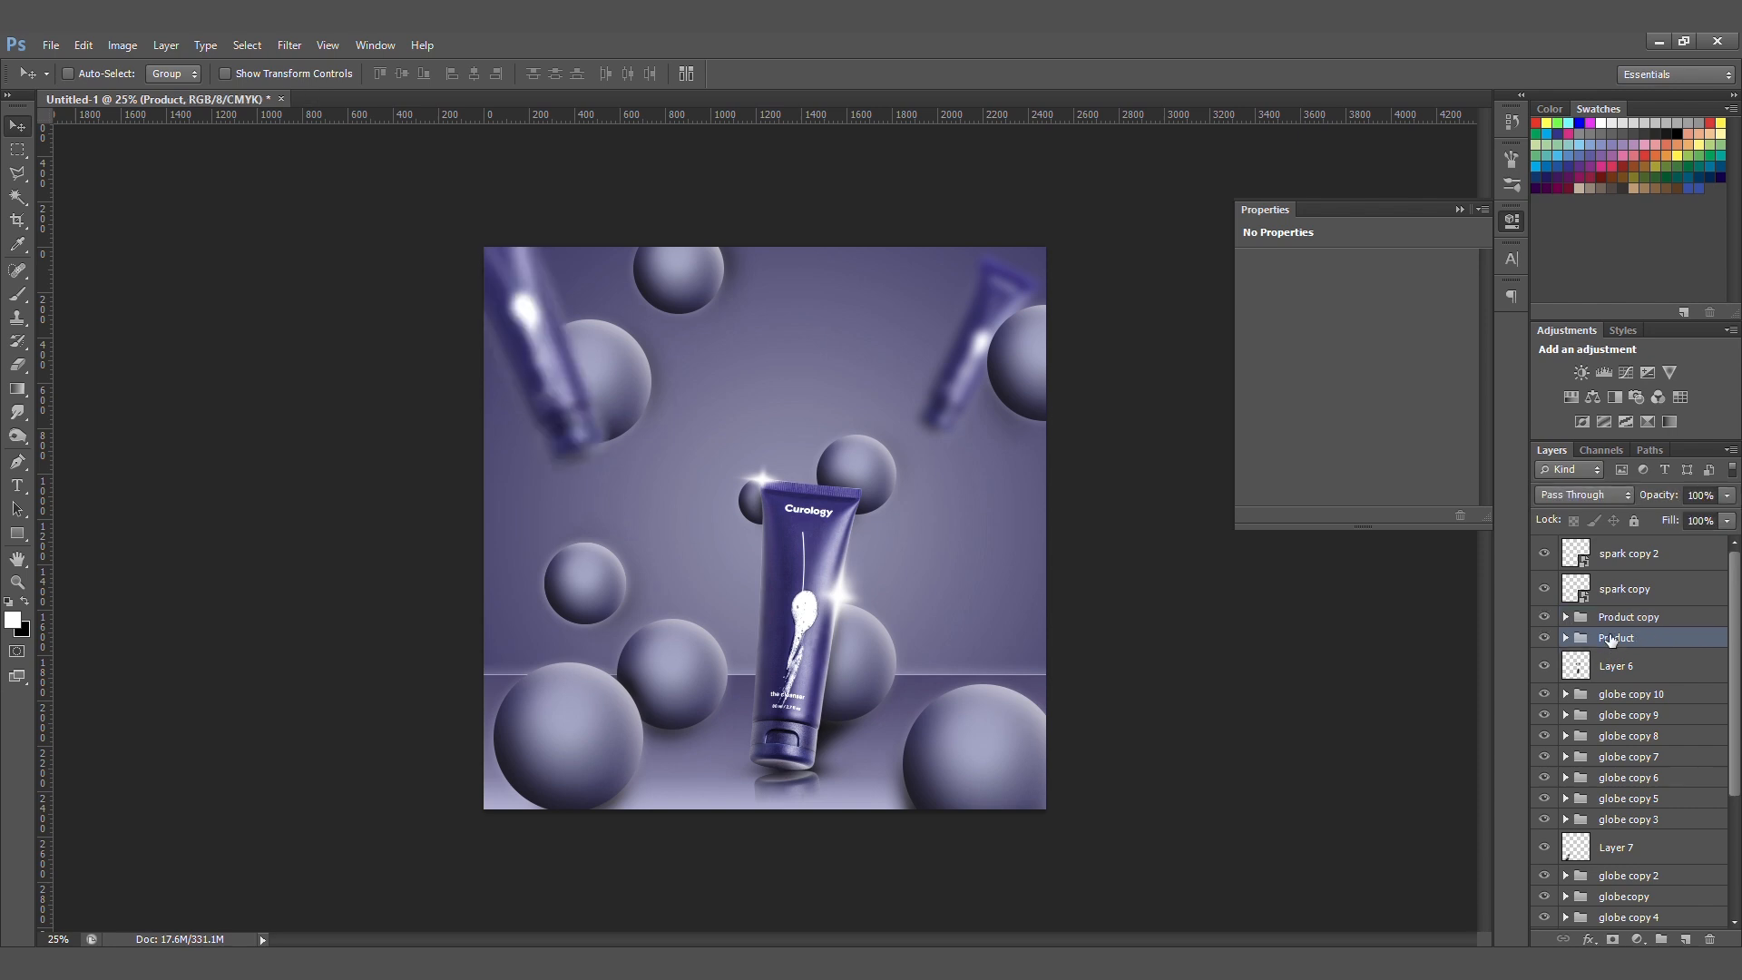
{"action": "key", "text": "ctrl+j"}
{"action": "right_click", "coordinate": [1610, 640]}
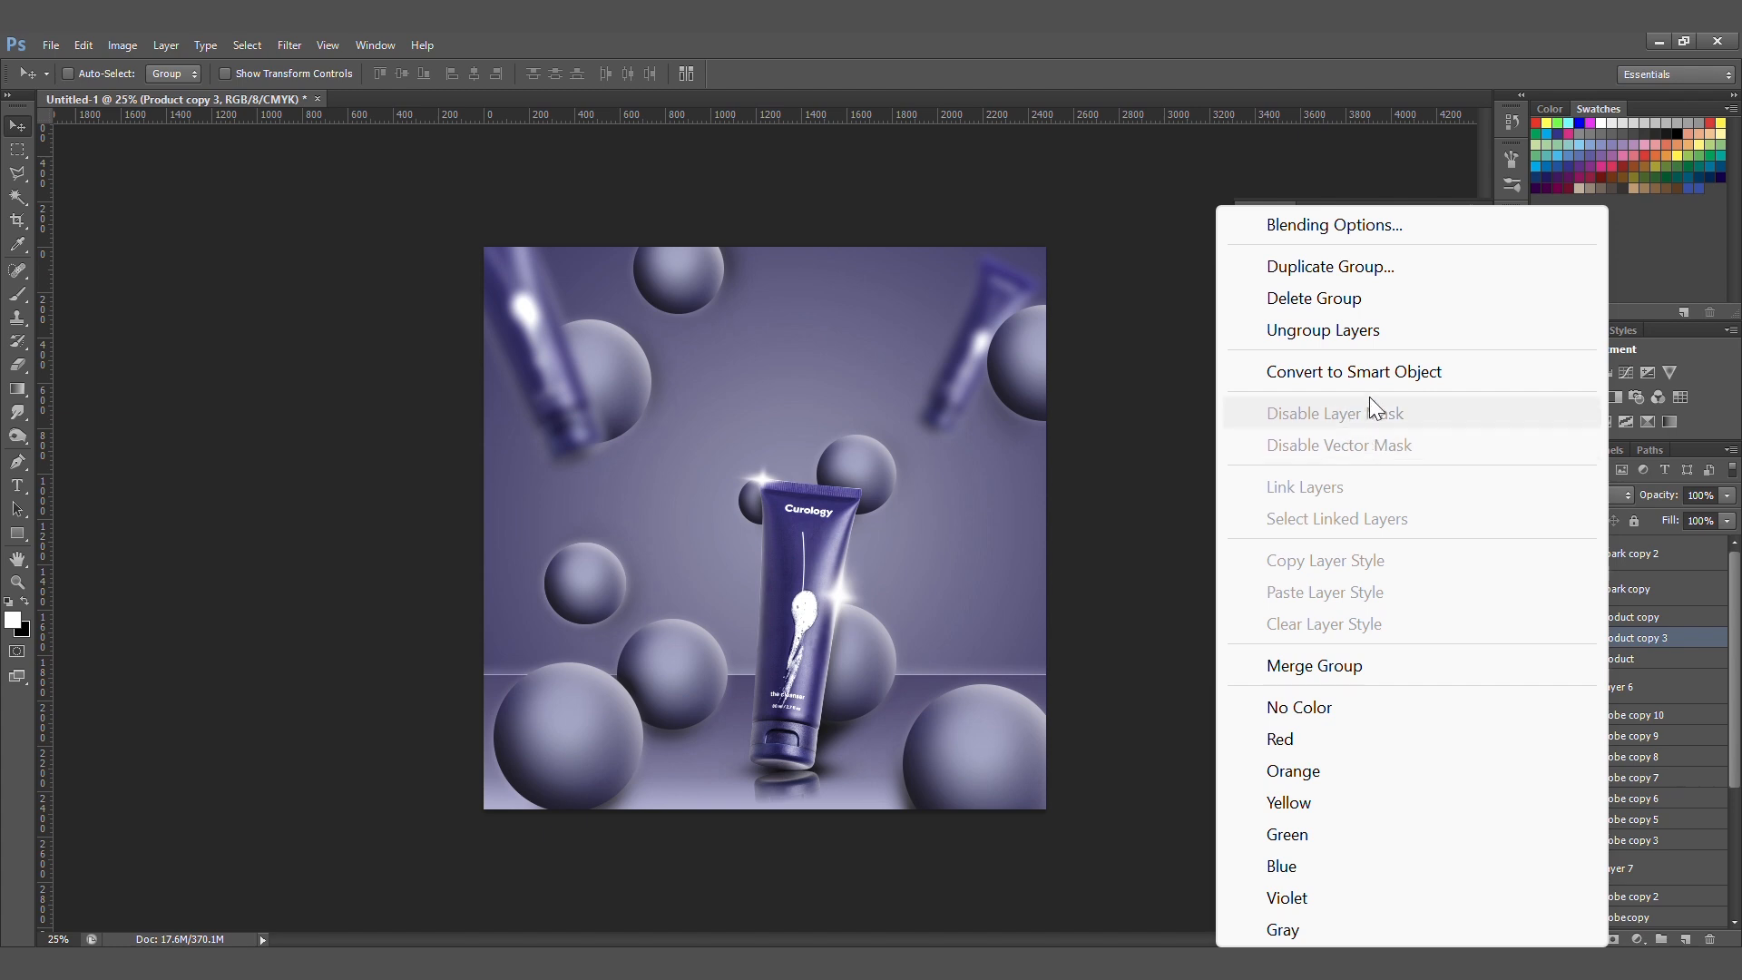
{"action": "left_click", "coordinate": [1684, 651]}
- Delete the masked Layer 1 copy layer from the Product copy 3 group
{"action": "left_click", "coordinate": [1565, 639]}
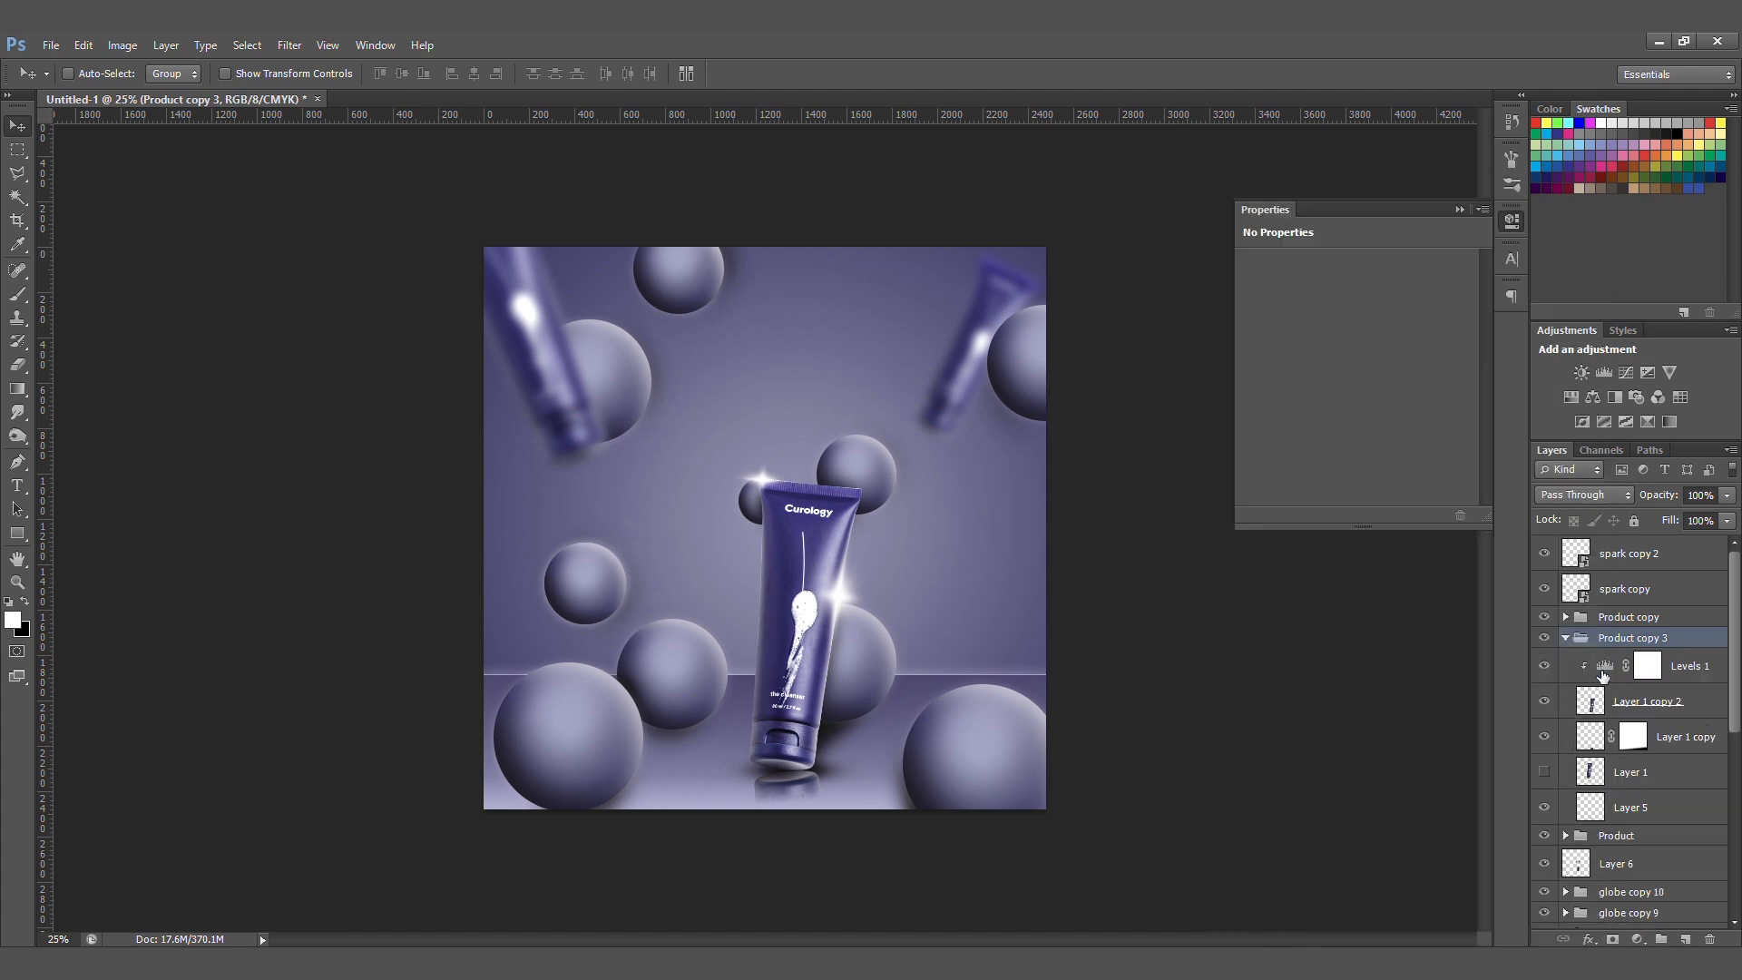
{"action": "left_click", "coordinate": [1700, 738]}
{"action": "key", "text": "Delete"}
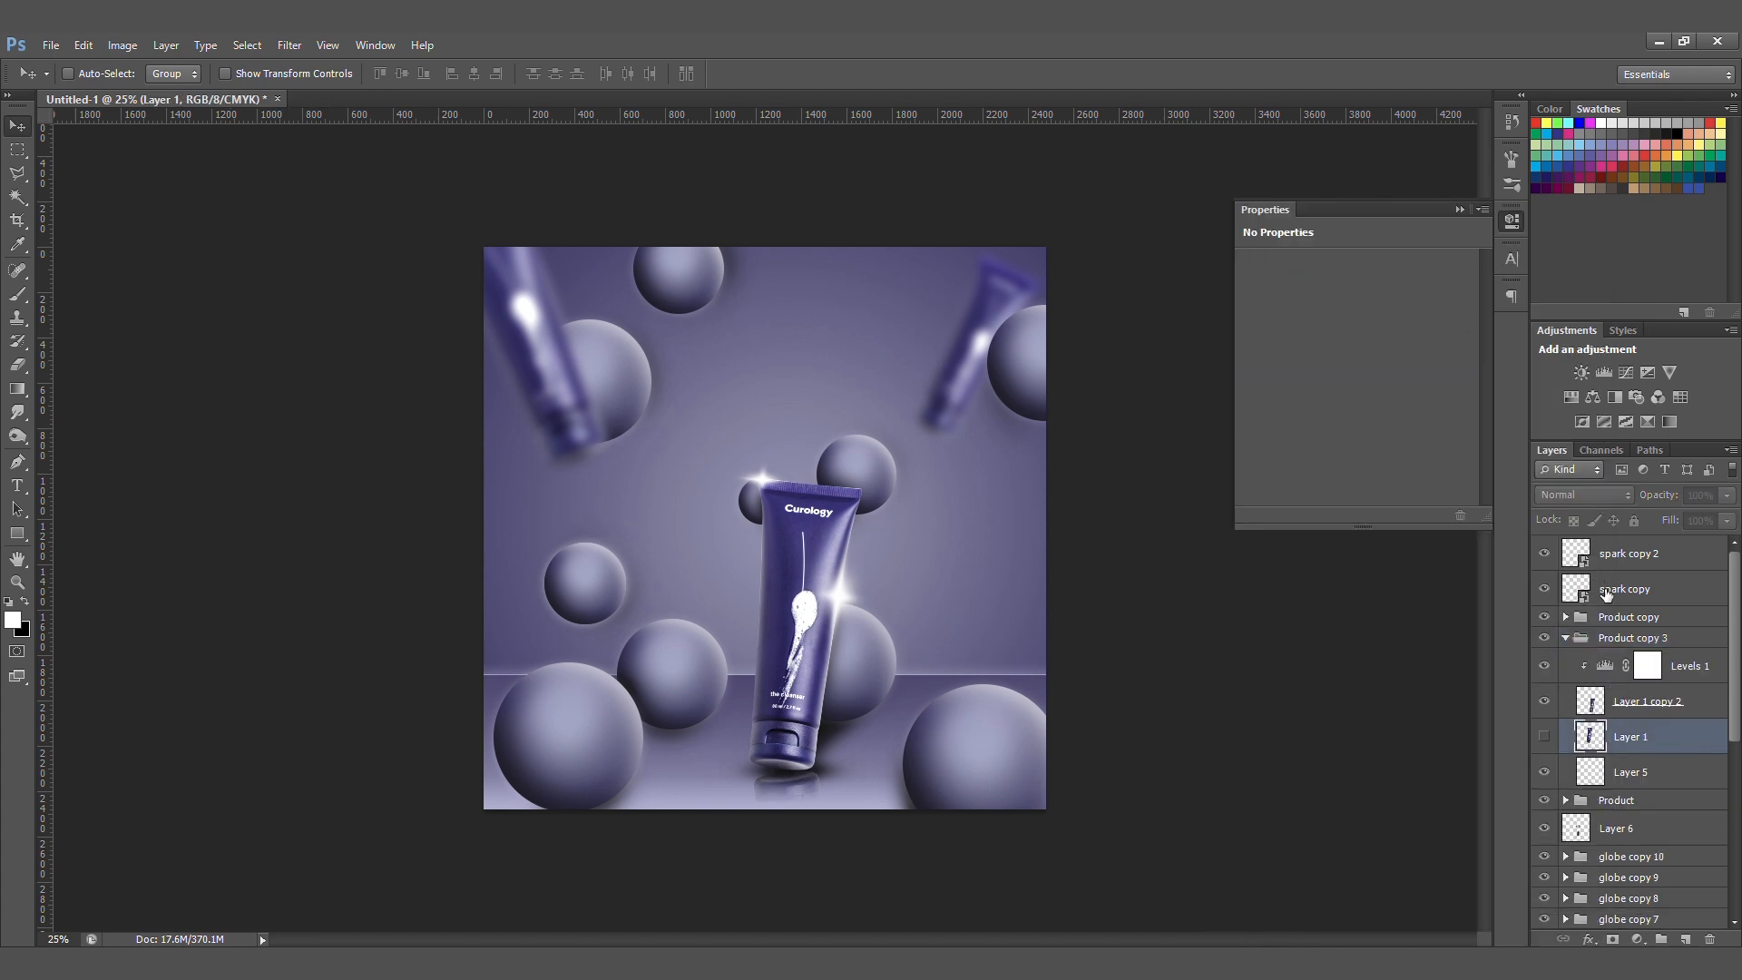
- Convert the Product copy 3 group to a smart object and move it above Product copy
{"action": "right_click", "coordinate": [1634, 640]}
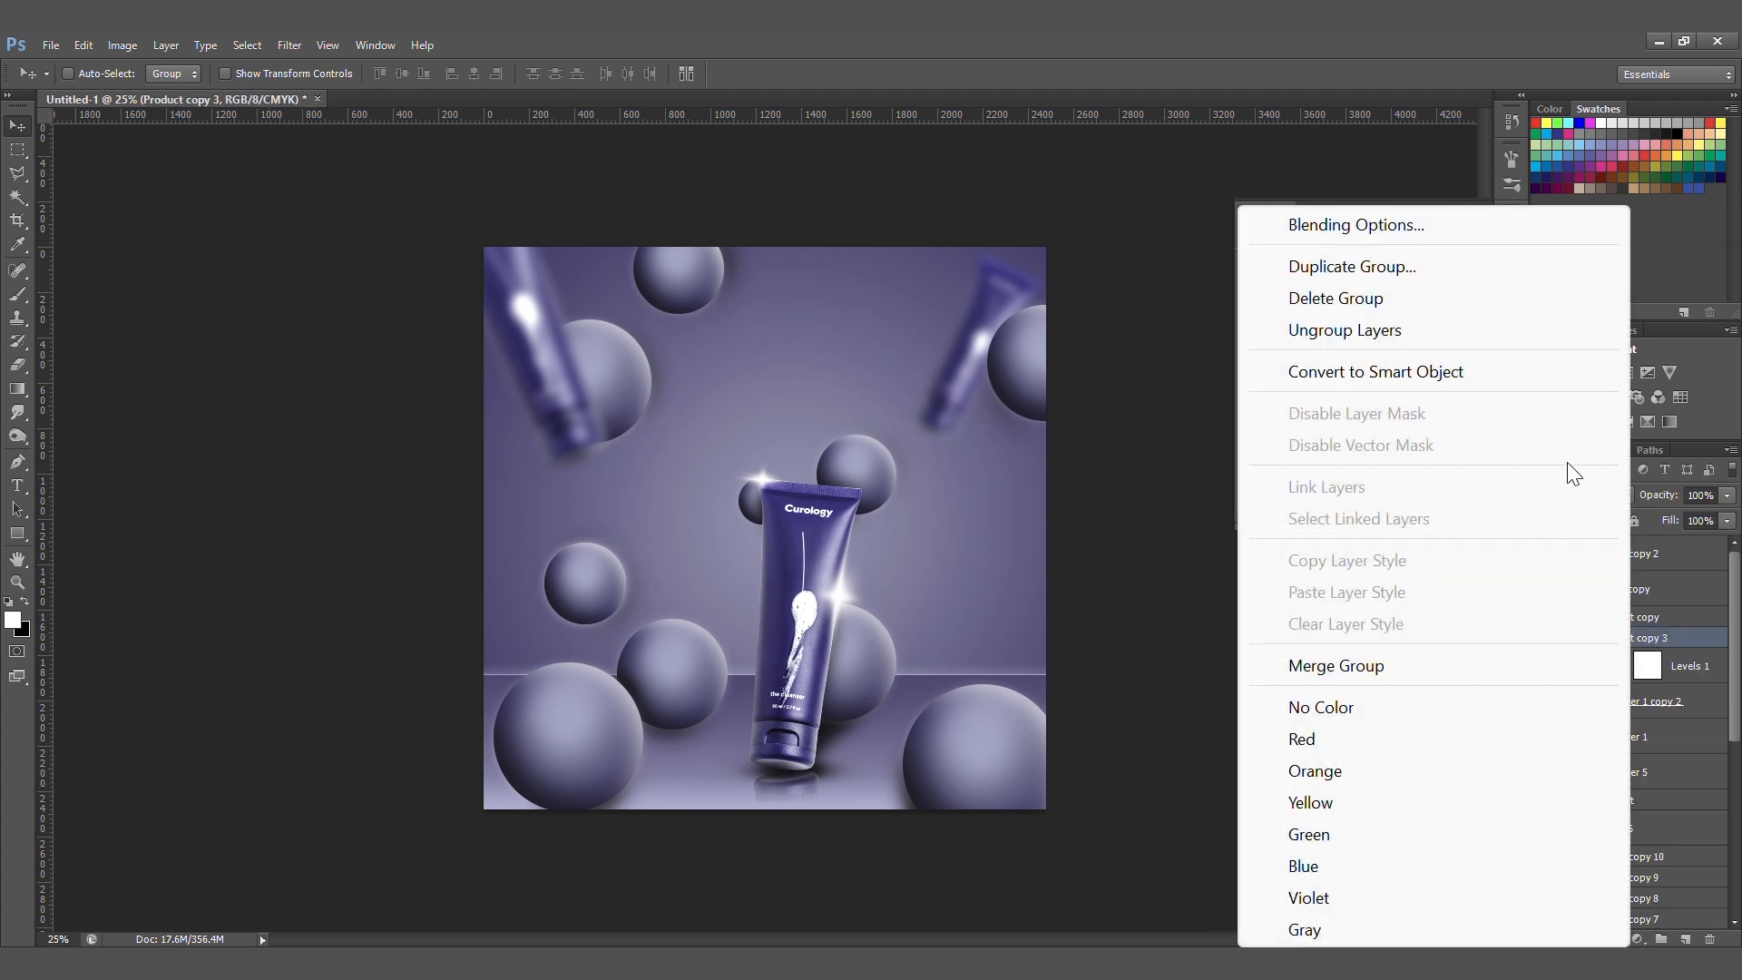
{"action": "left_click", "coordinate": [1364, 374]}
{"action": "left_click_drag", "start_coordinate": [1594, 653], "coordinate": [1595, 602]}
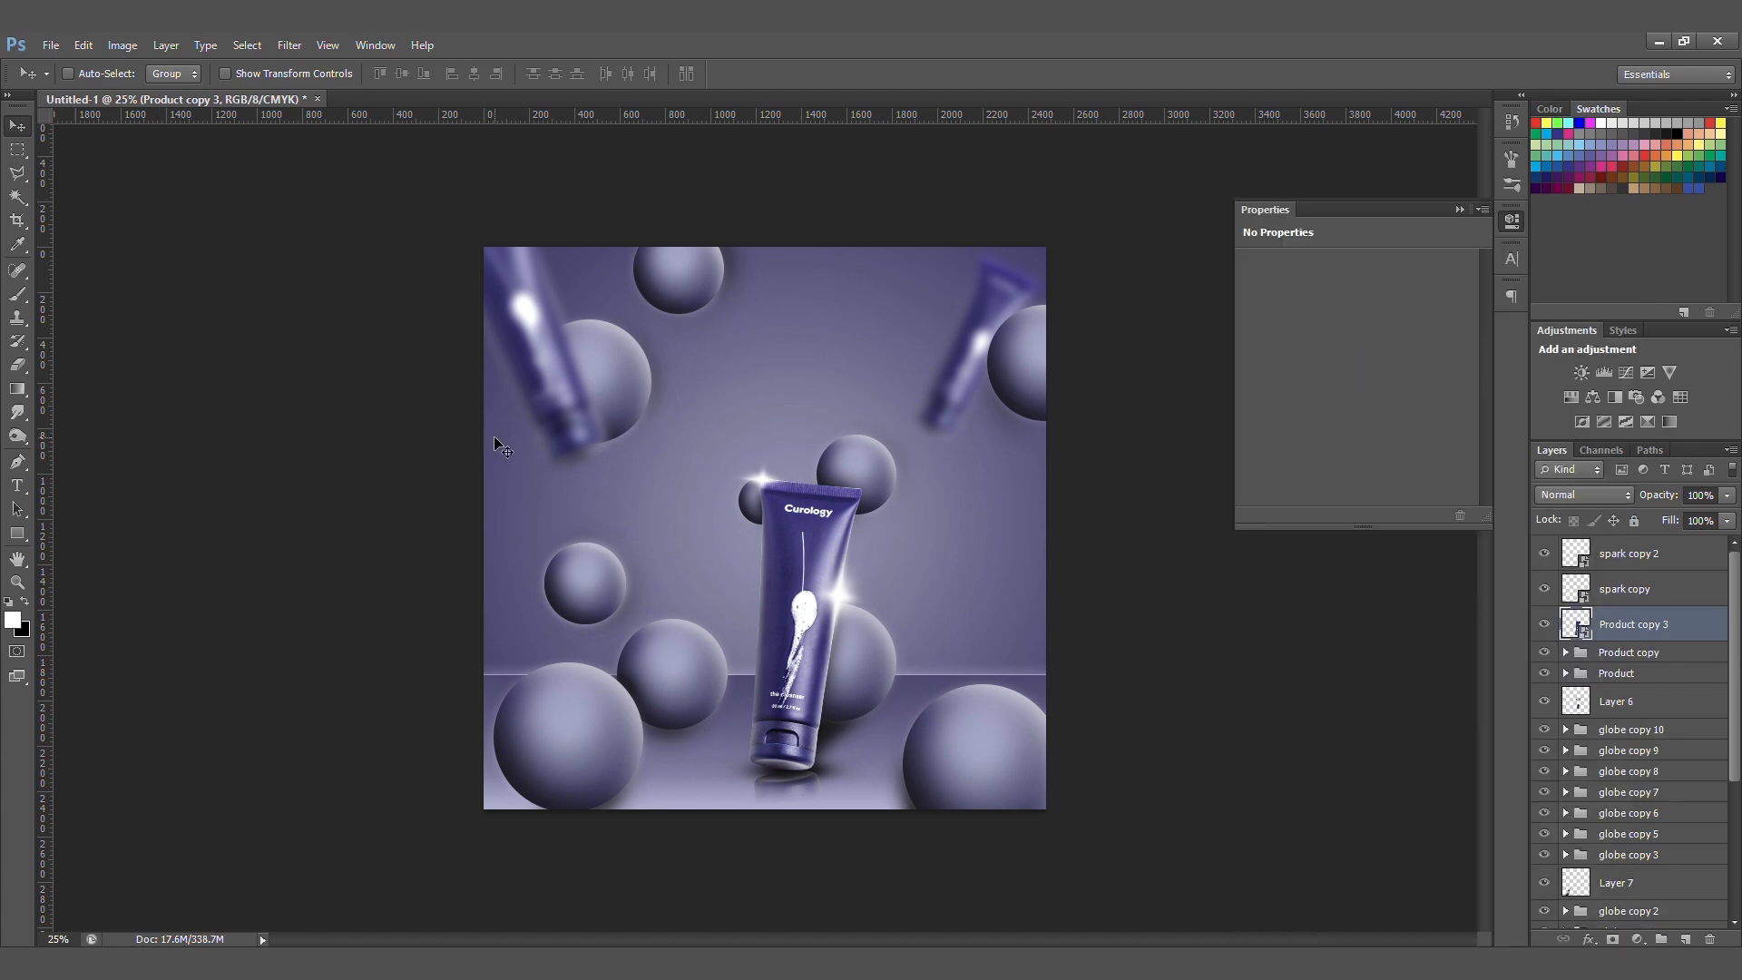
- Apply a Gaussian Blur with an 11.4-pixel radius to Product copy 3
{"action": "left_click", "coordinate": [291, 44]}
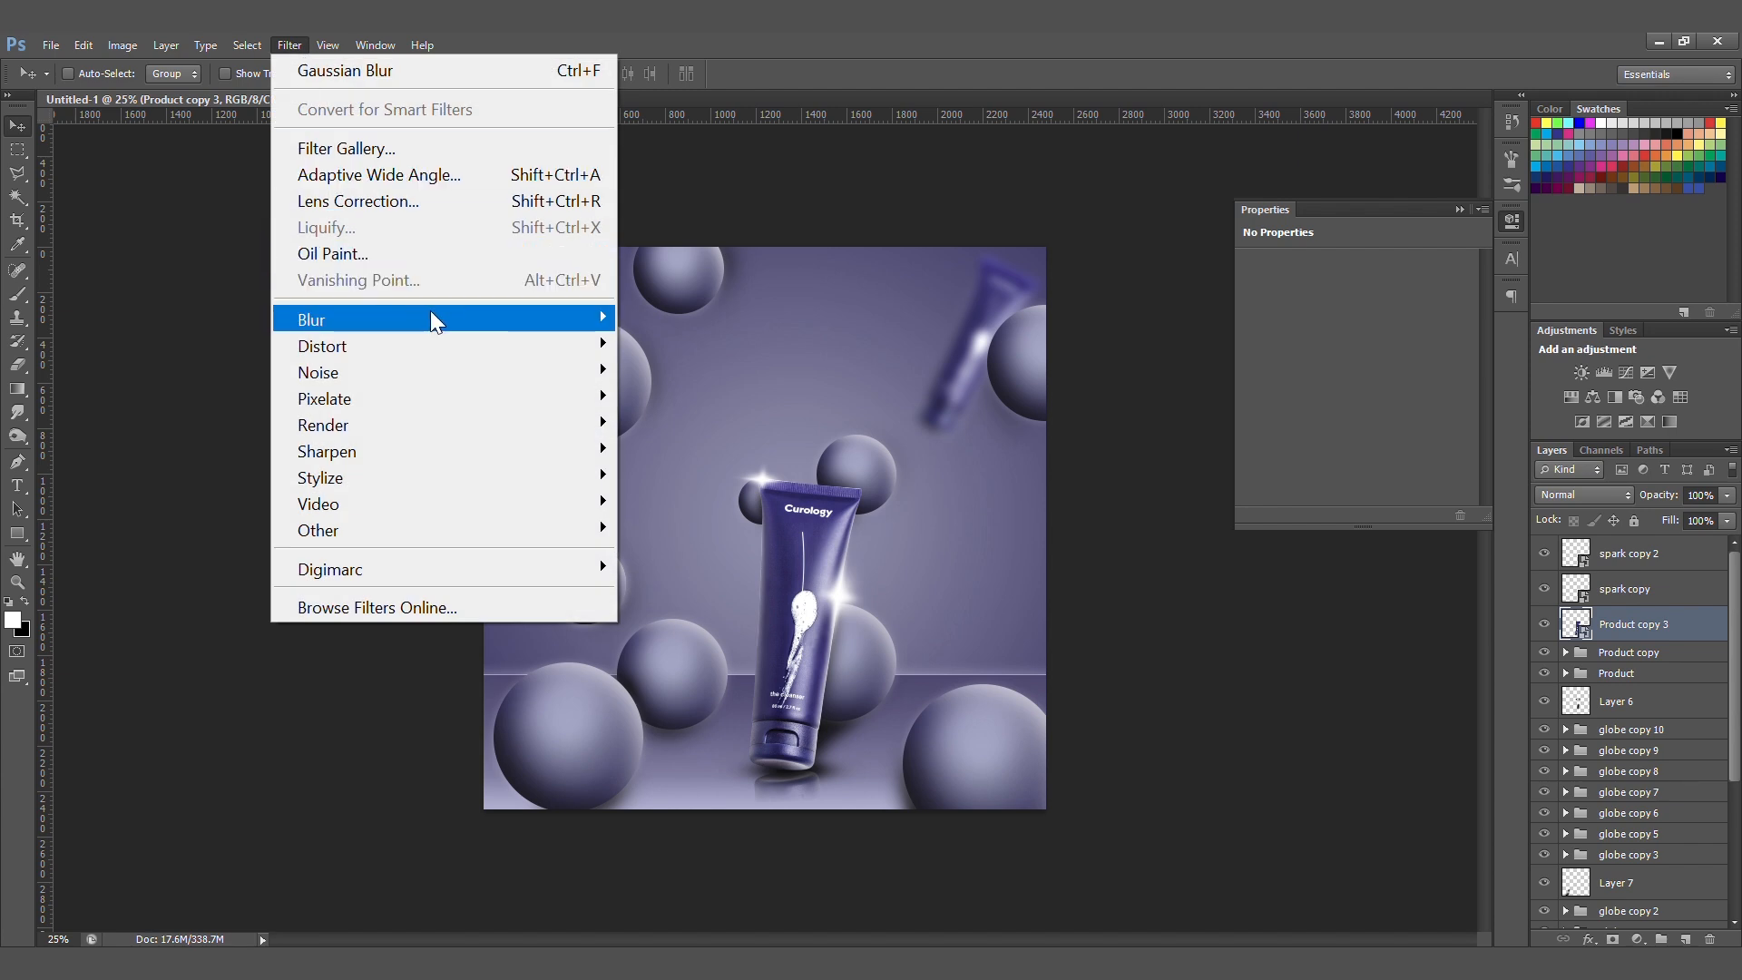
{"action": "mouse_move", "coordinate": [430, 318]}
{"action": "left_click", "coordinate": [725, 514]}
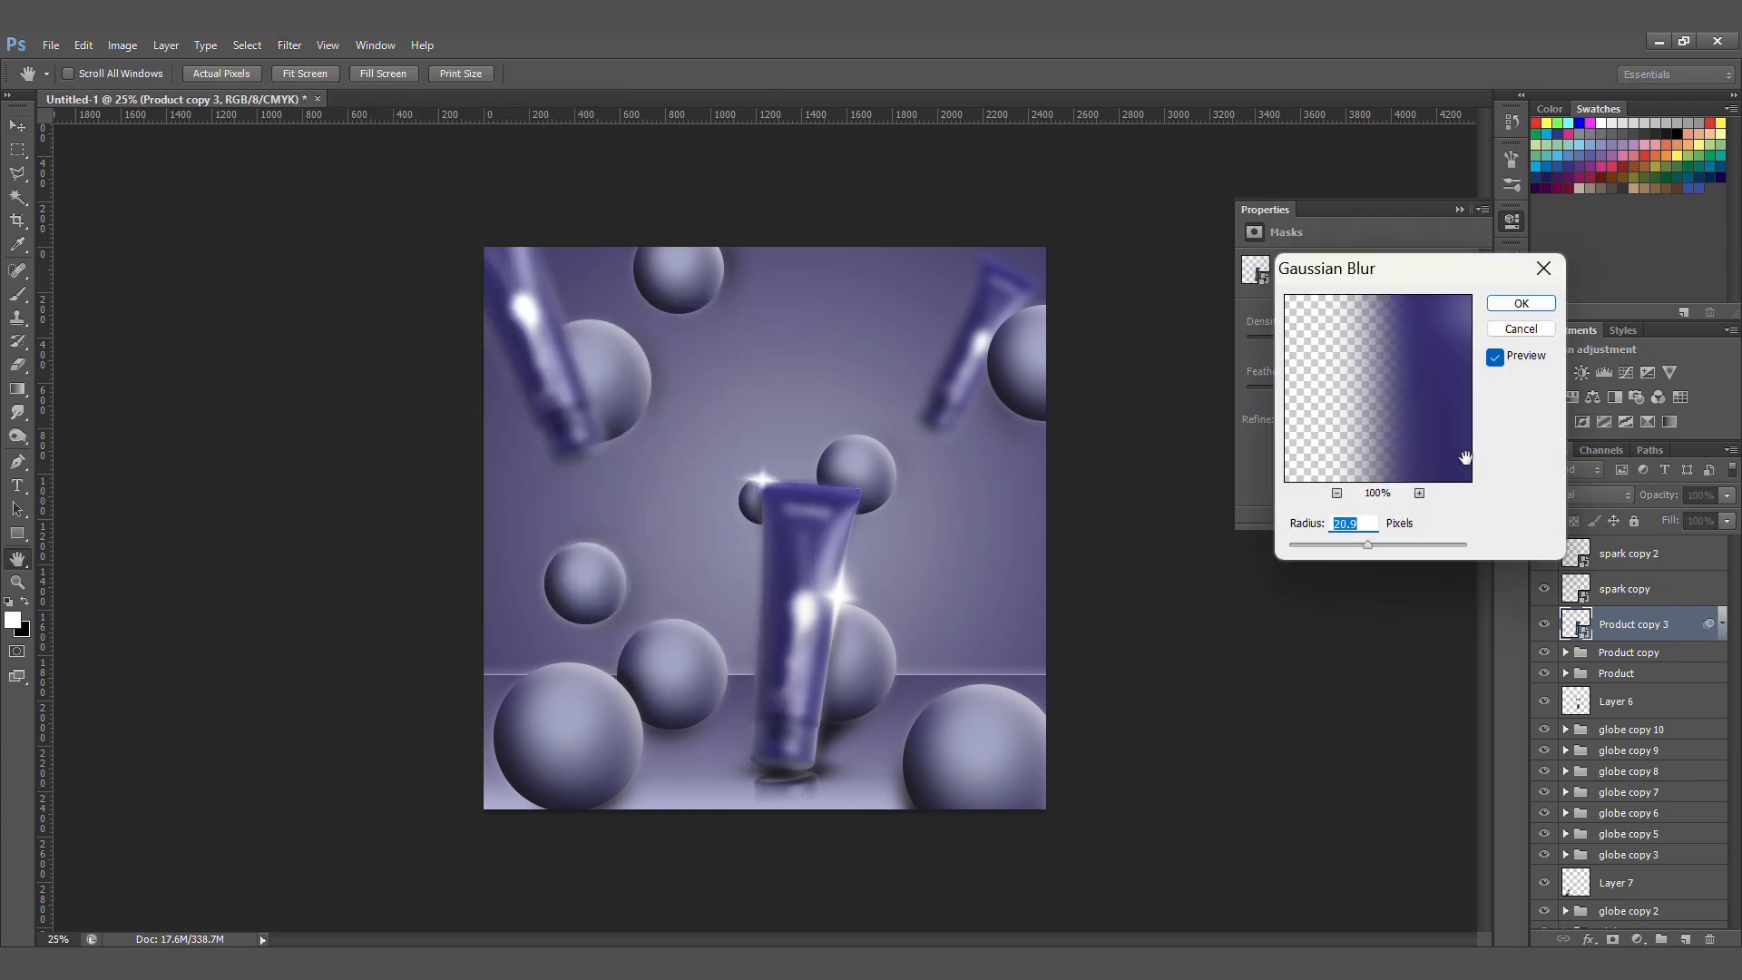
{"action": "left_click_drag", "start_coordinate": [1367, 547], "coordinate": [1368, 542]}
{"action": "left_click", "coordinate": [1361, 545]}
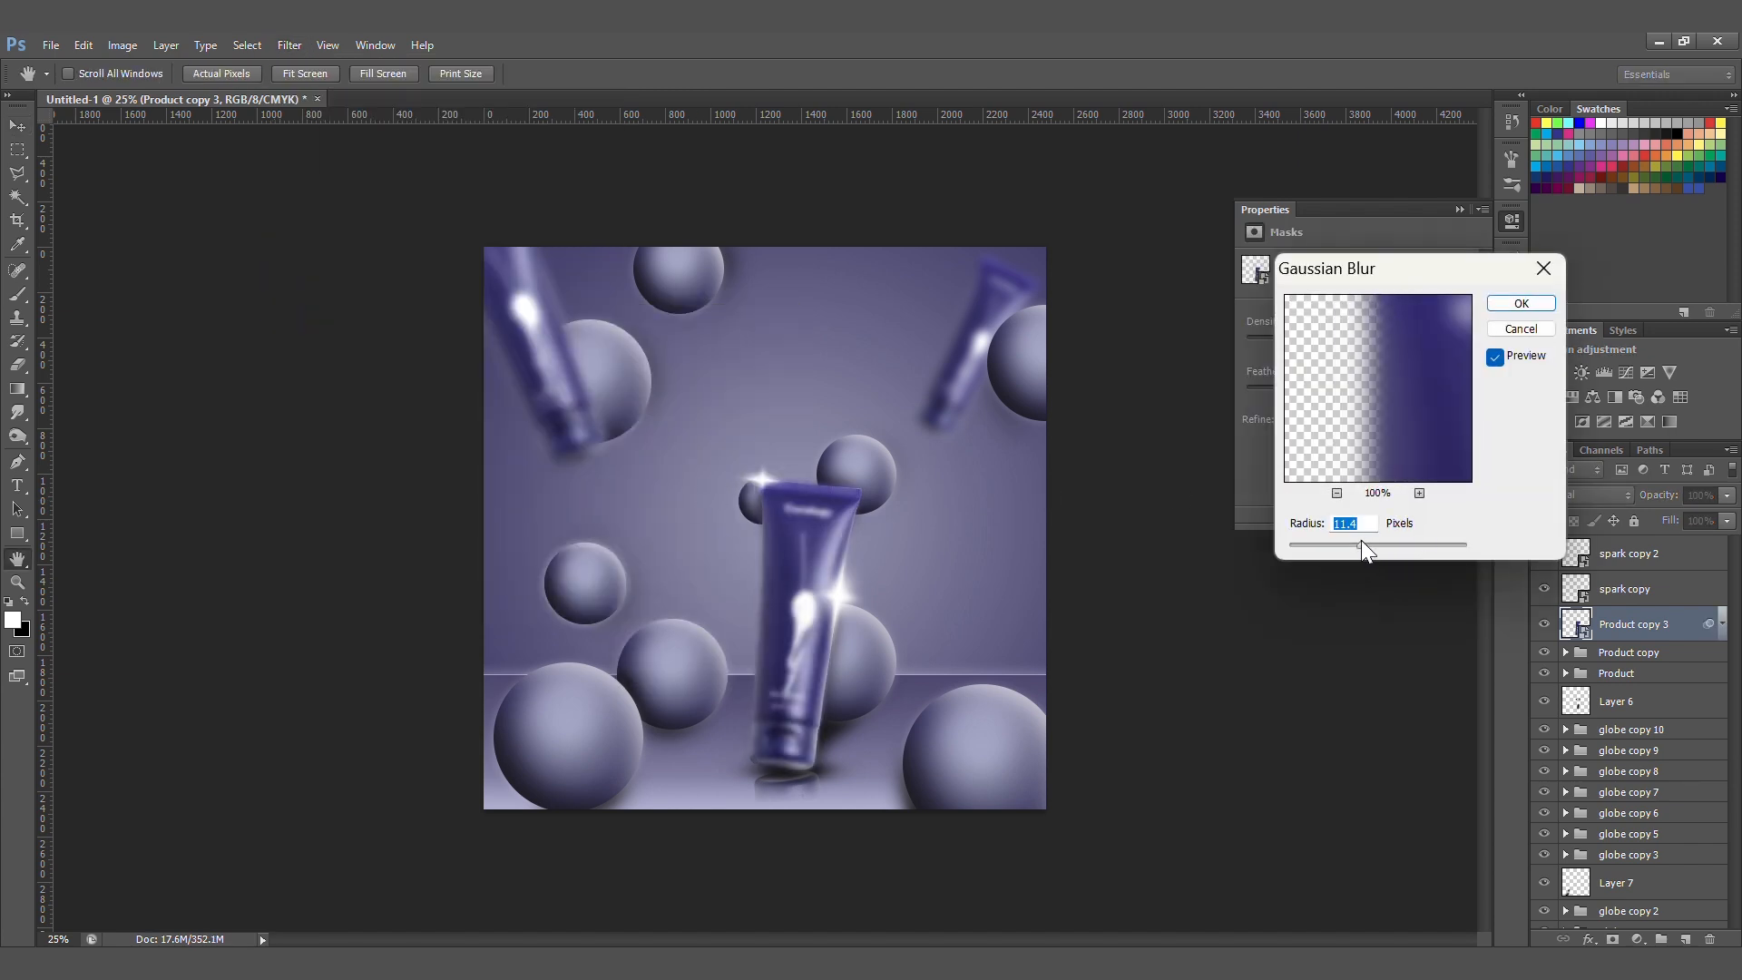
{"action": "left_click", "coordinate": [1509, 308]}
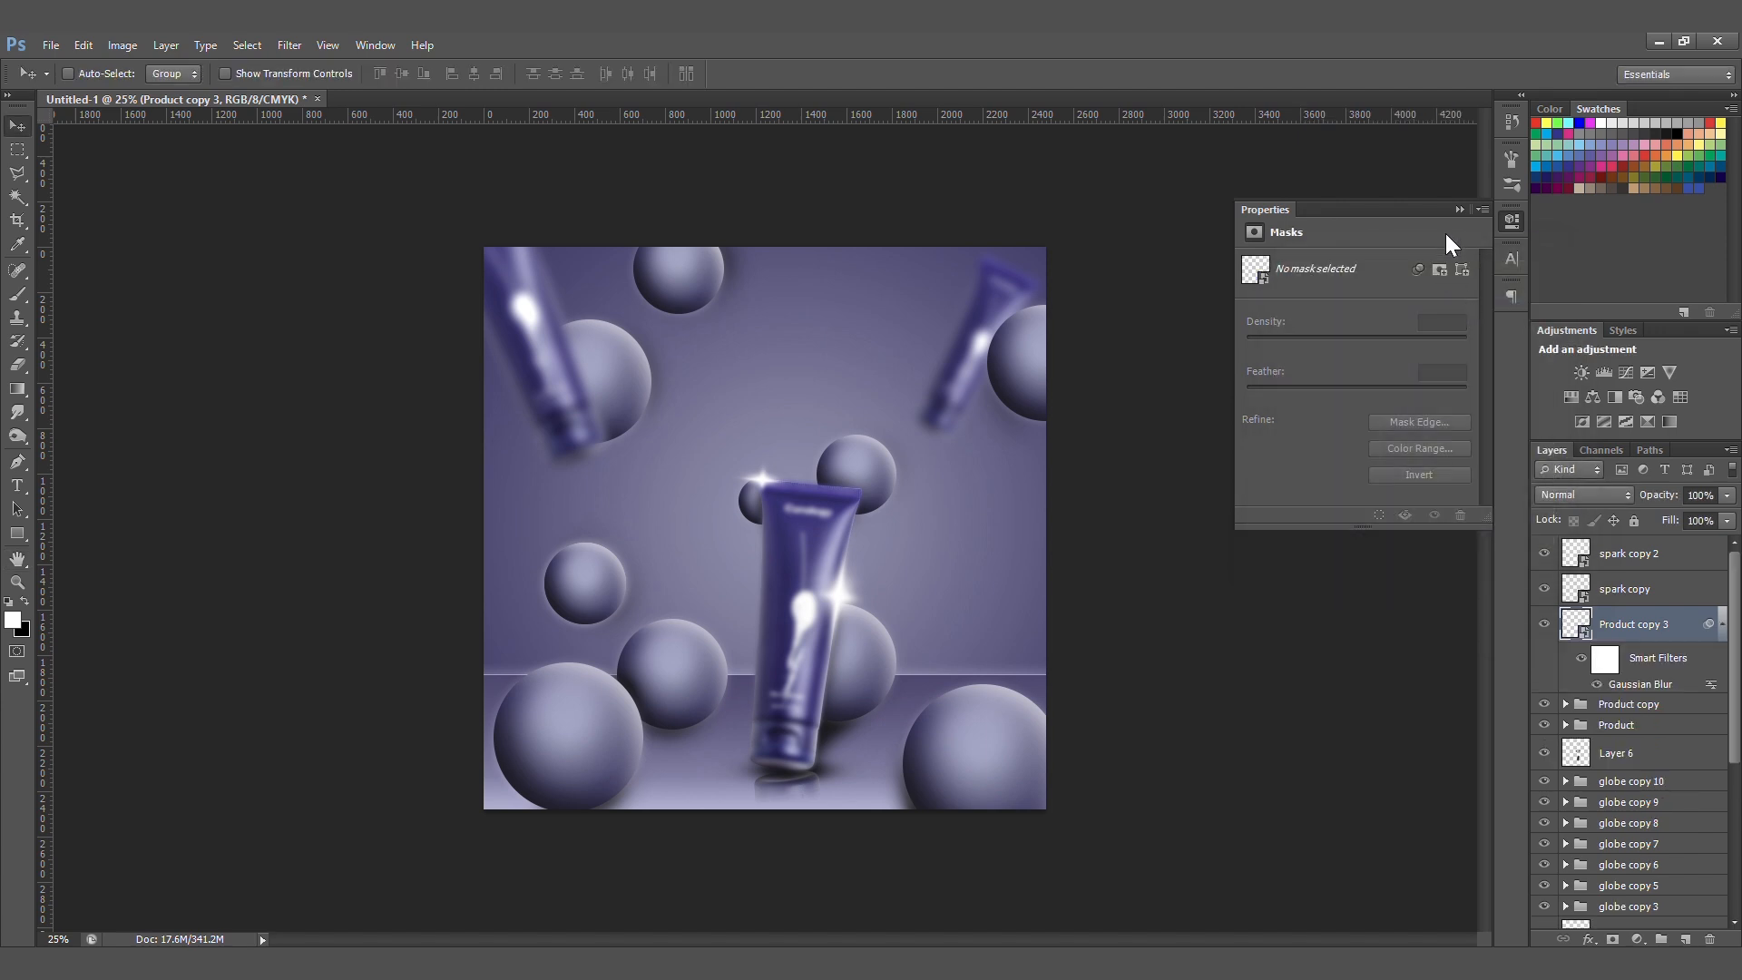
- Collapse the smart filter list of Product copy 3 and add a white layer mask to the layer
{"action": "left_click", "coordinate": [1458, 211]}
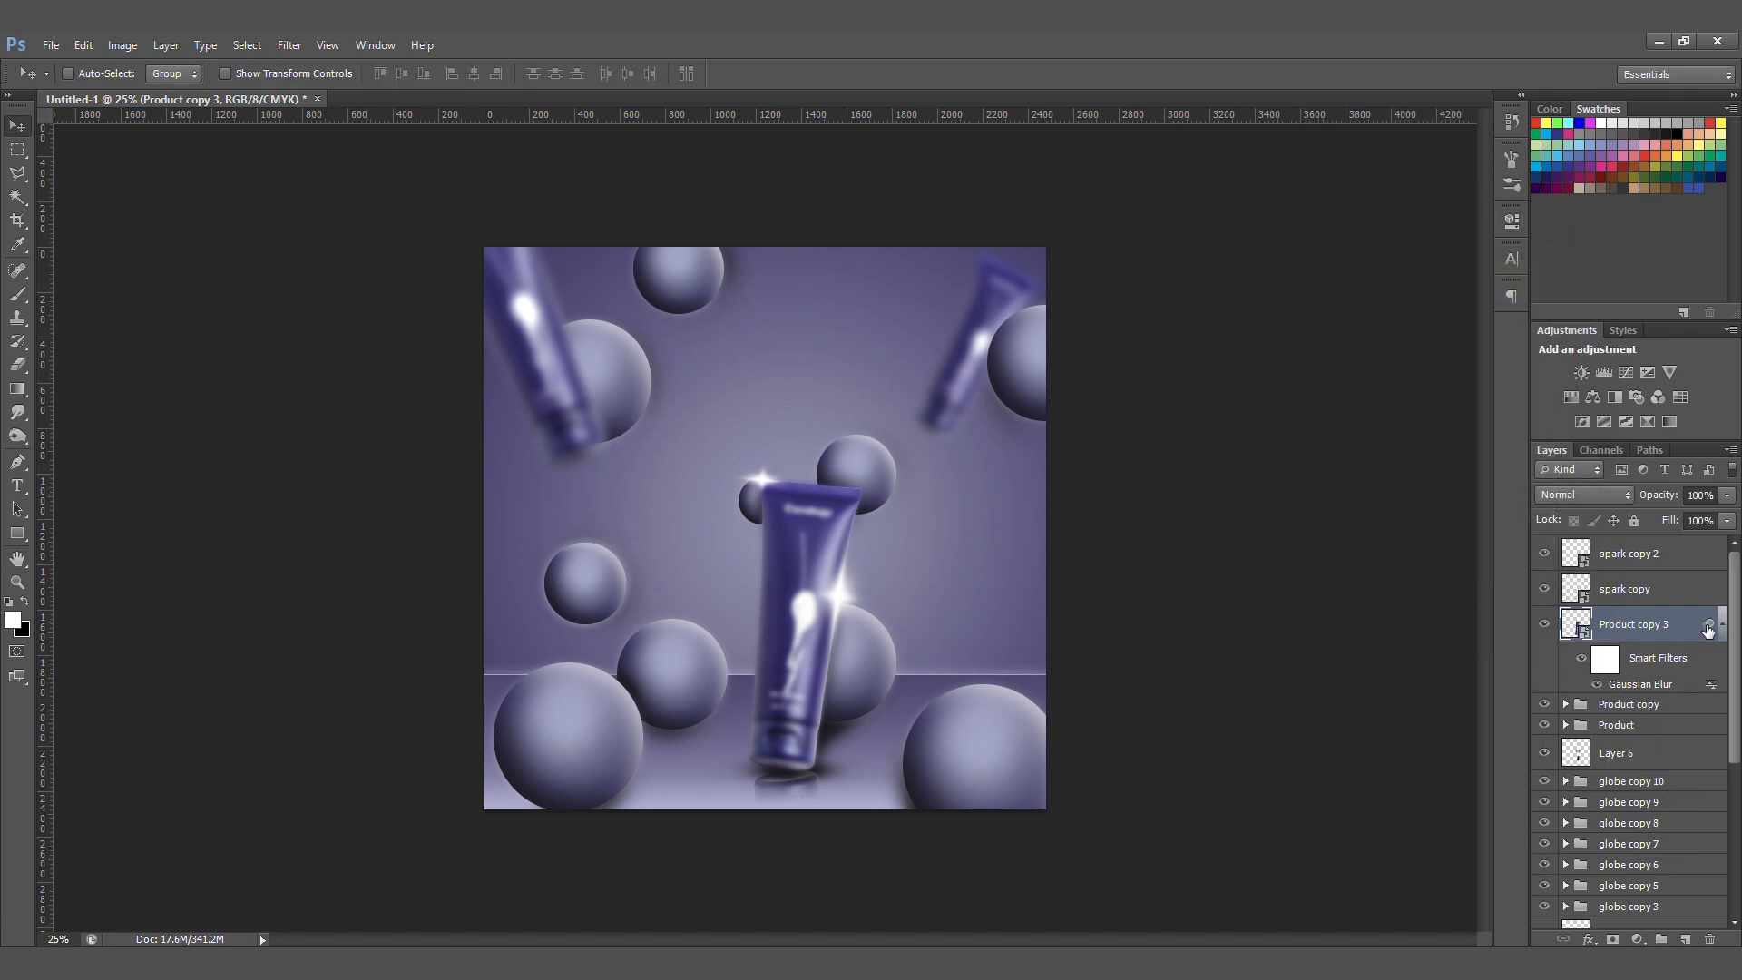
{"action": "left_click", "coordinate": [1720, 624]}
{"action": "left_click", "coordinate": [1612, 939]}
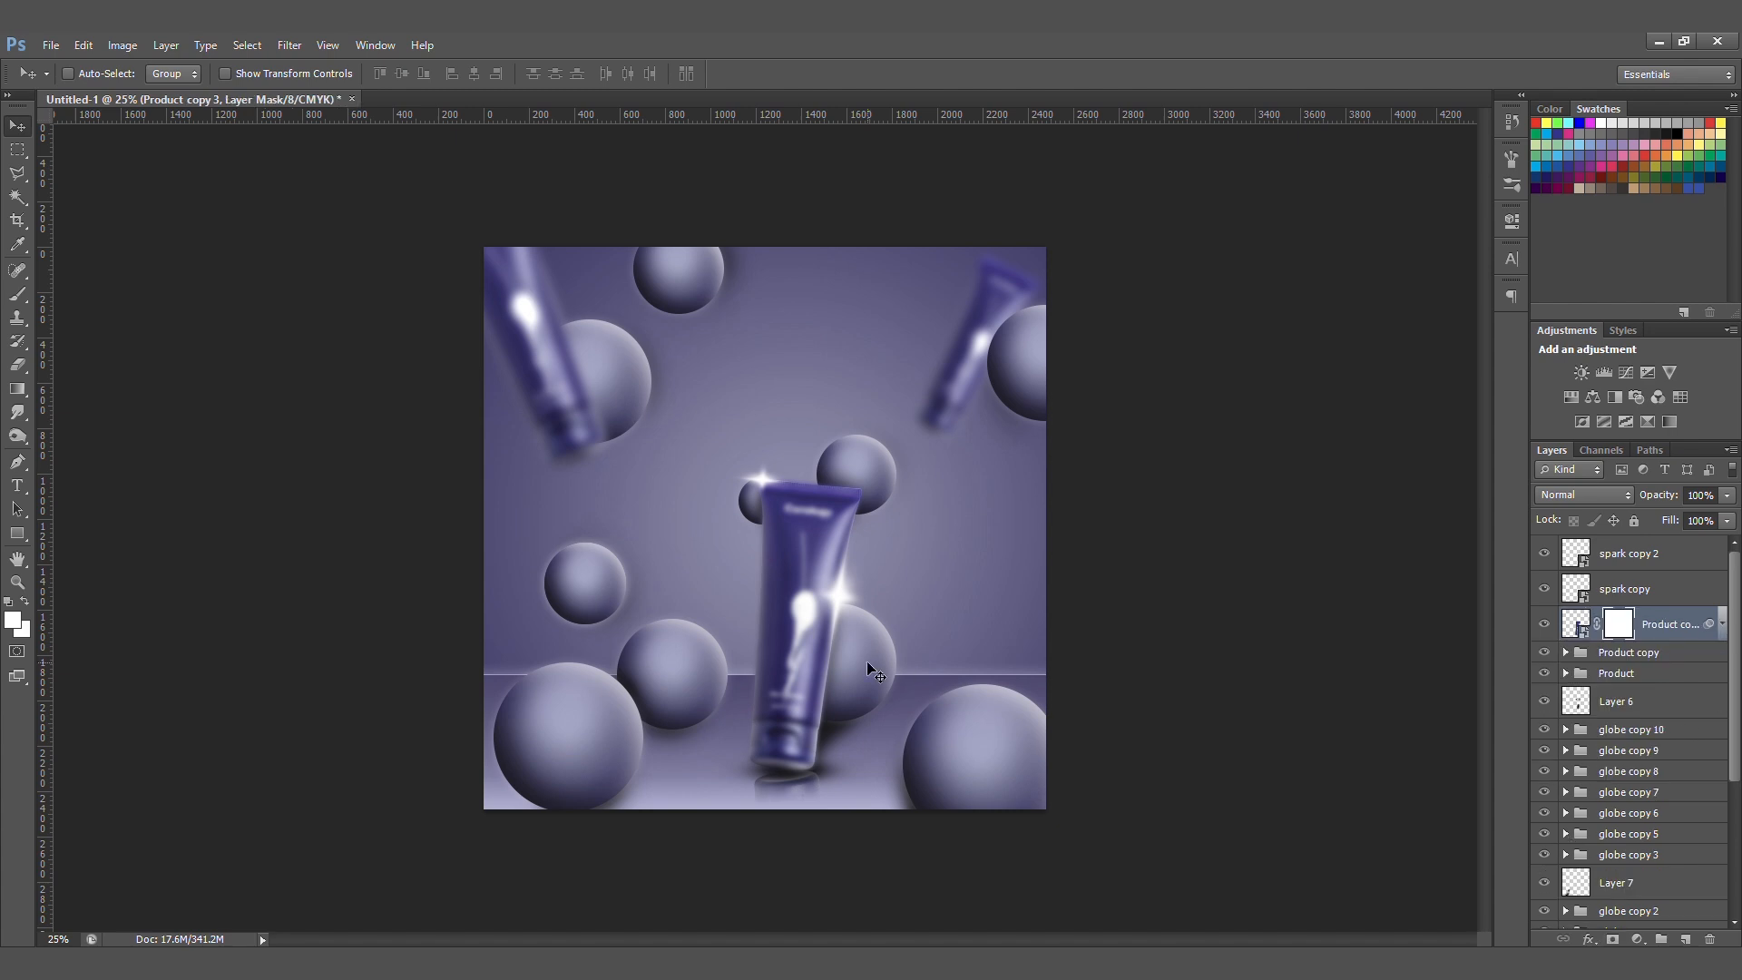
- Paint black with the 300-pixel brush on the Product copy 3 mask over the central tube's logo, middle and lower text
{"action": "key", "text": "b"}
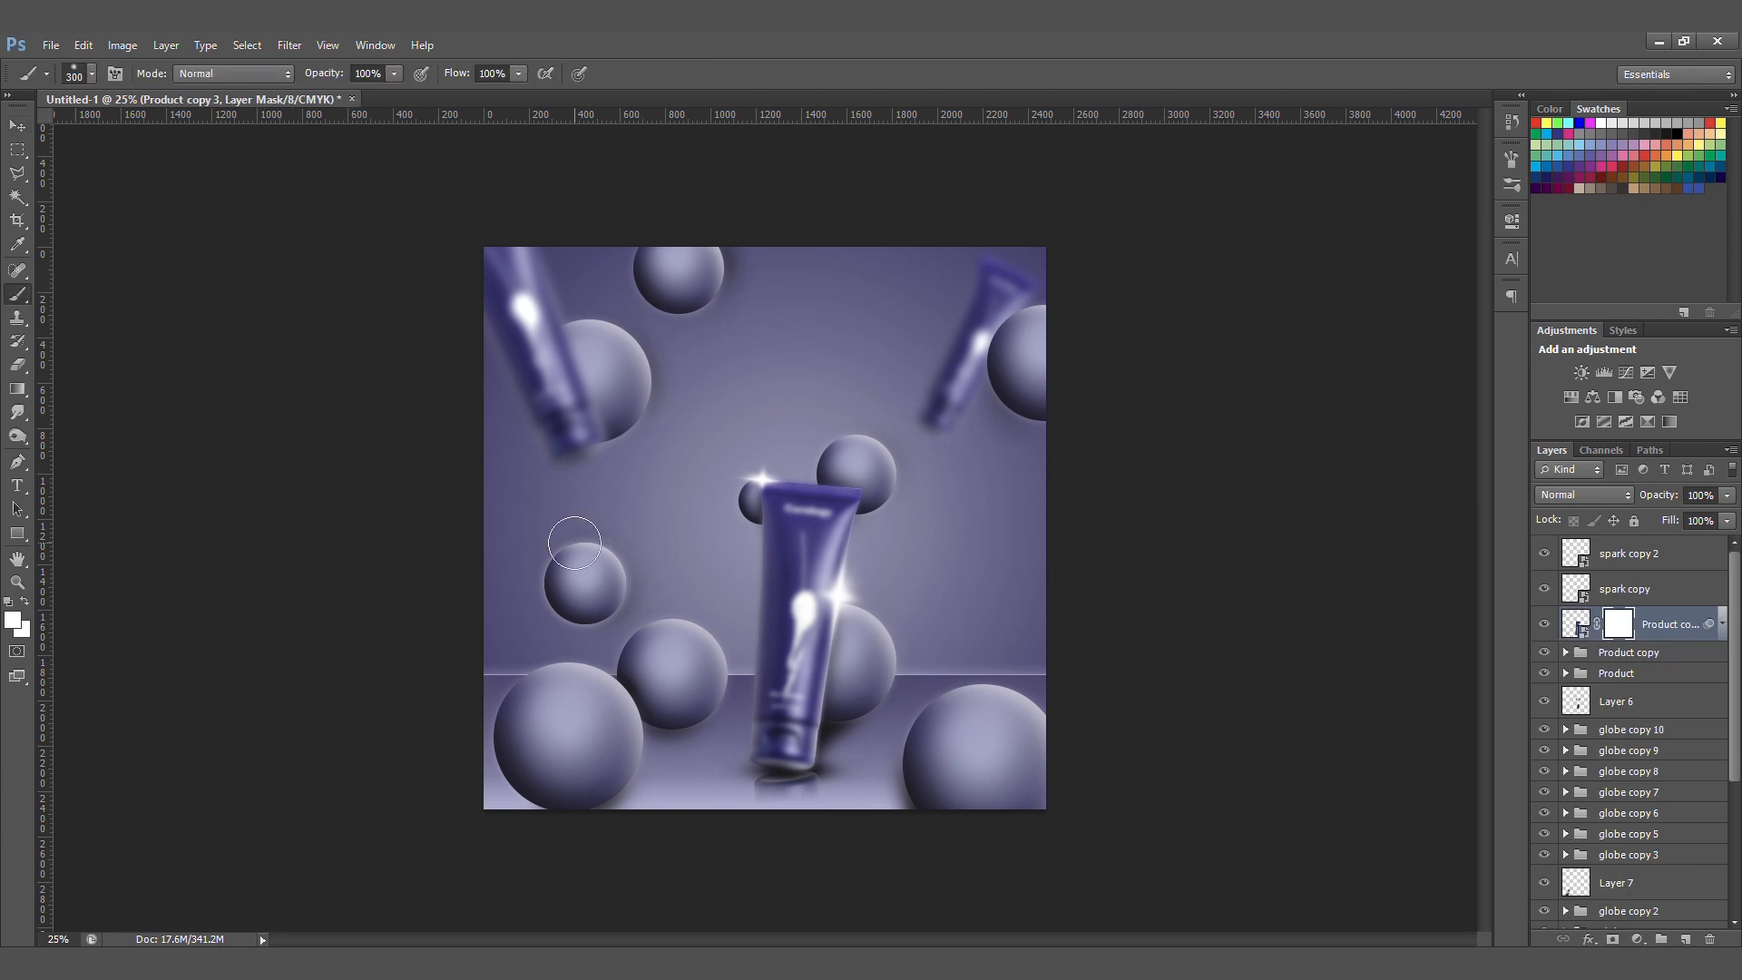
{"action": "key", "text": "x"}
{"action": "mouse_move", "coordinate": [862, 510]}
{"action": "left_mouse_down"}
{"action": "mouse_move", "coordinate": [804, 501]}
{"action": "mouse_move", "coordinate": [819, 495]}
{"action": "mouse_move", "coordinate": [782, 538]}
{"action": "mouse_move", "coordinate": [824, 500]}
{"action": "mouse_move", "coordinate": [785, 508]}
{"action": "left_mouse_up"}
{"action": "mouse_move", "coordinate": [780, 664]}
{"action": "left_mouse_down"}
{"action": "mouse_move", "coordinate": [786, 580]}
{"action": "mouse_move", "coordinate": [765, 667]}
{"action": "mouse_move", "coordinate": [796, 643]}
{"action": "mouse_move", "coordinate": [797, 607]}
{"action": "mouse_move", "coordinate": [774, 722]}
{"action": "mouse_move", "coordinate": [774, 664]}
{"action": "mouse_move", "coordinate": [767, 713]}
{"action": "left_mouse_up"}
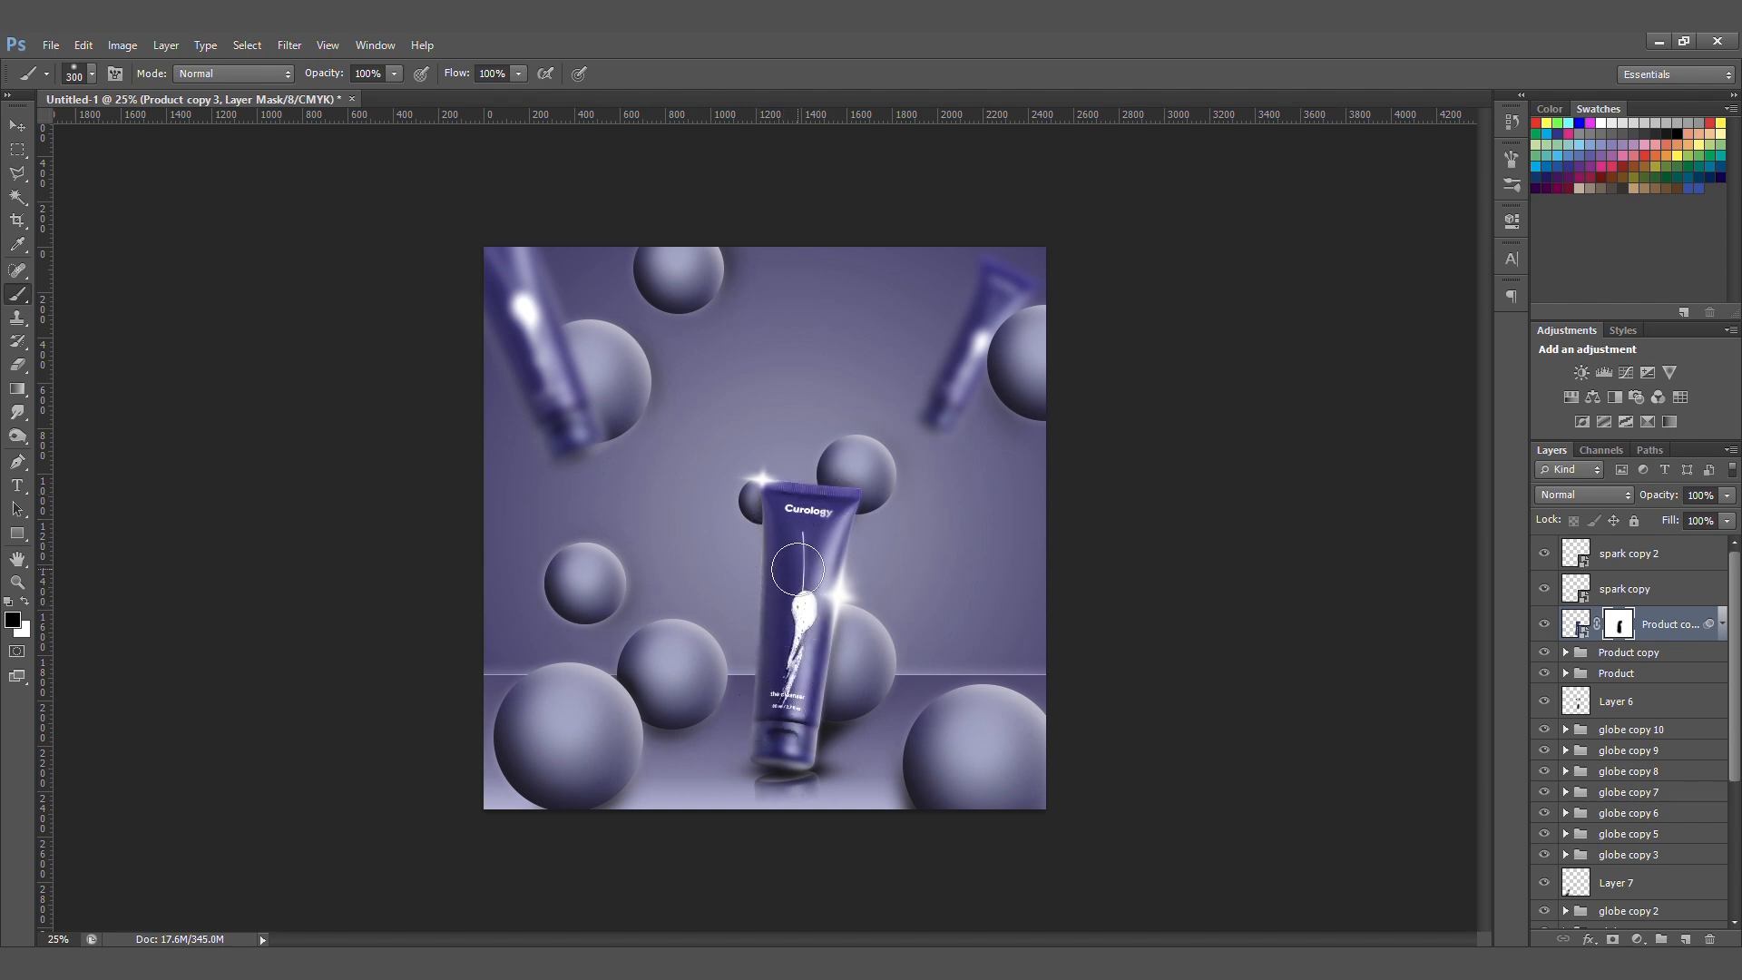
{"action": "key", "text": "v"}
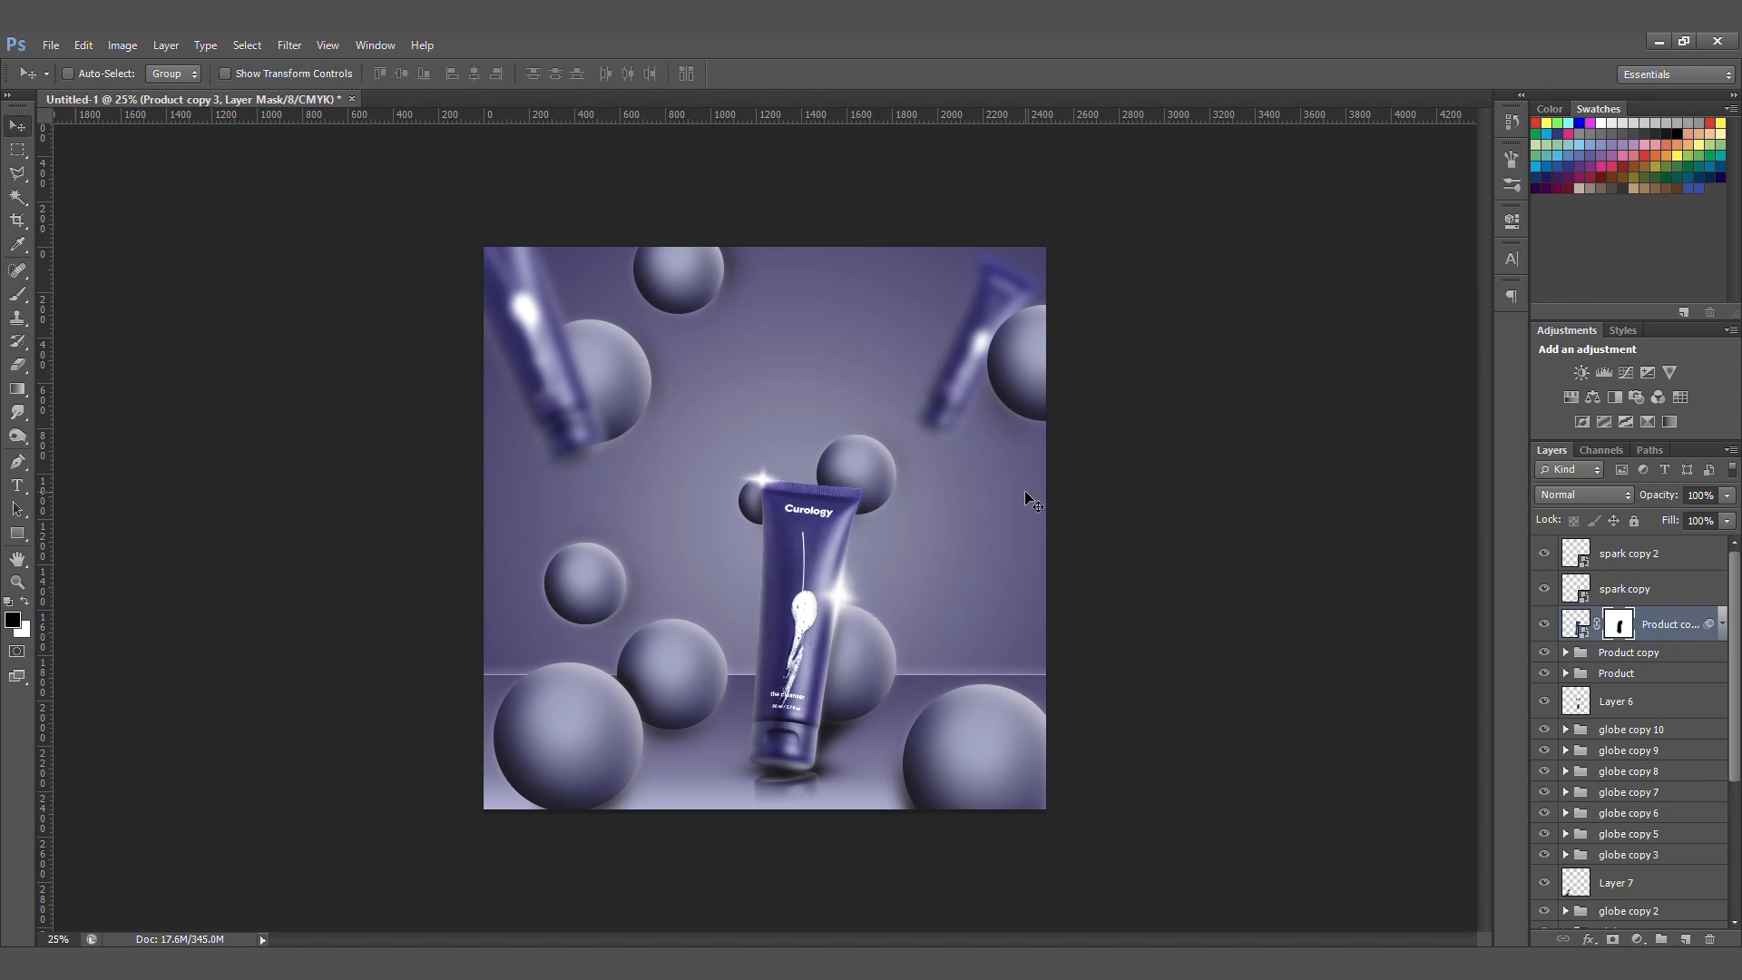
{"action": "key", "text": "ctrl+minus"}
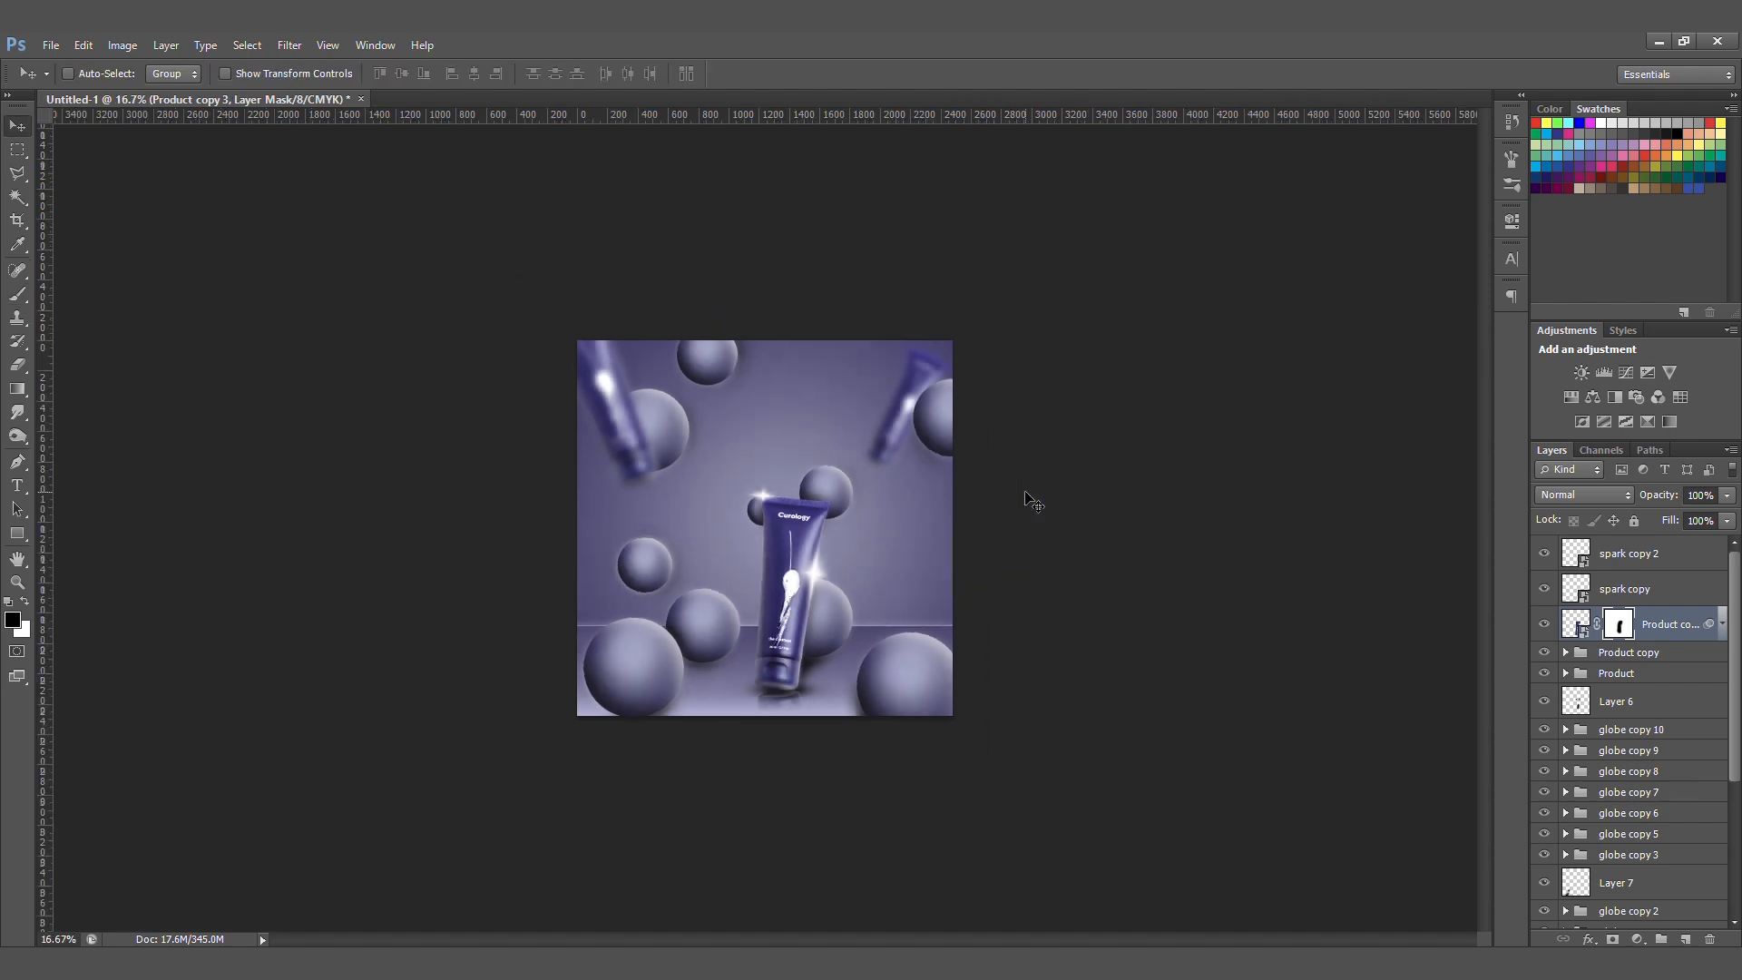
- Add a Hue/Saturation adjustment layer above spark copy 2 with Saturation +28 and Lightness +7
{"action": "left_click", "coordinate": [1699, 555]}
{"action": "left_click", "coordinate": [1638, 940]}
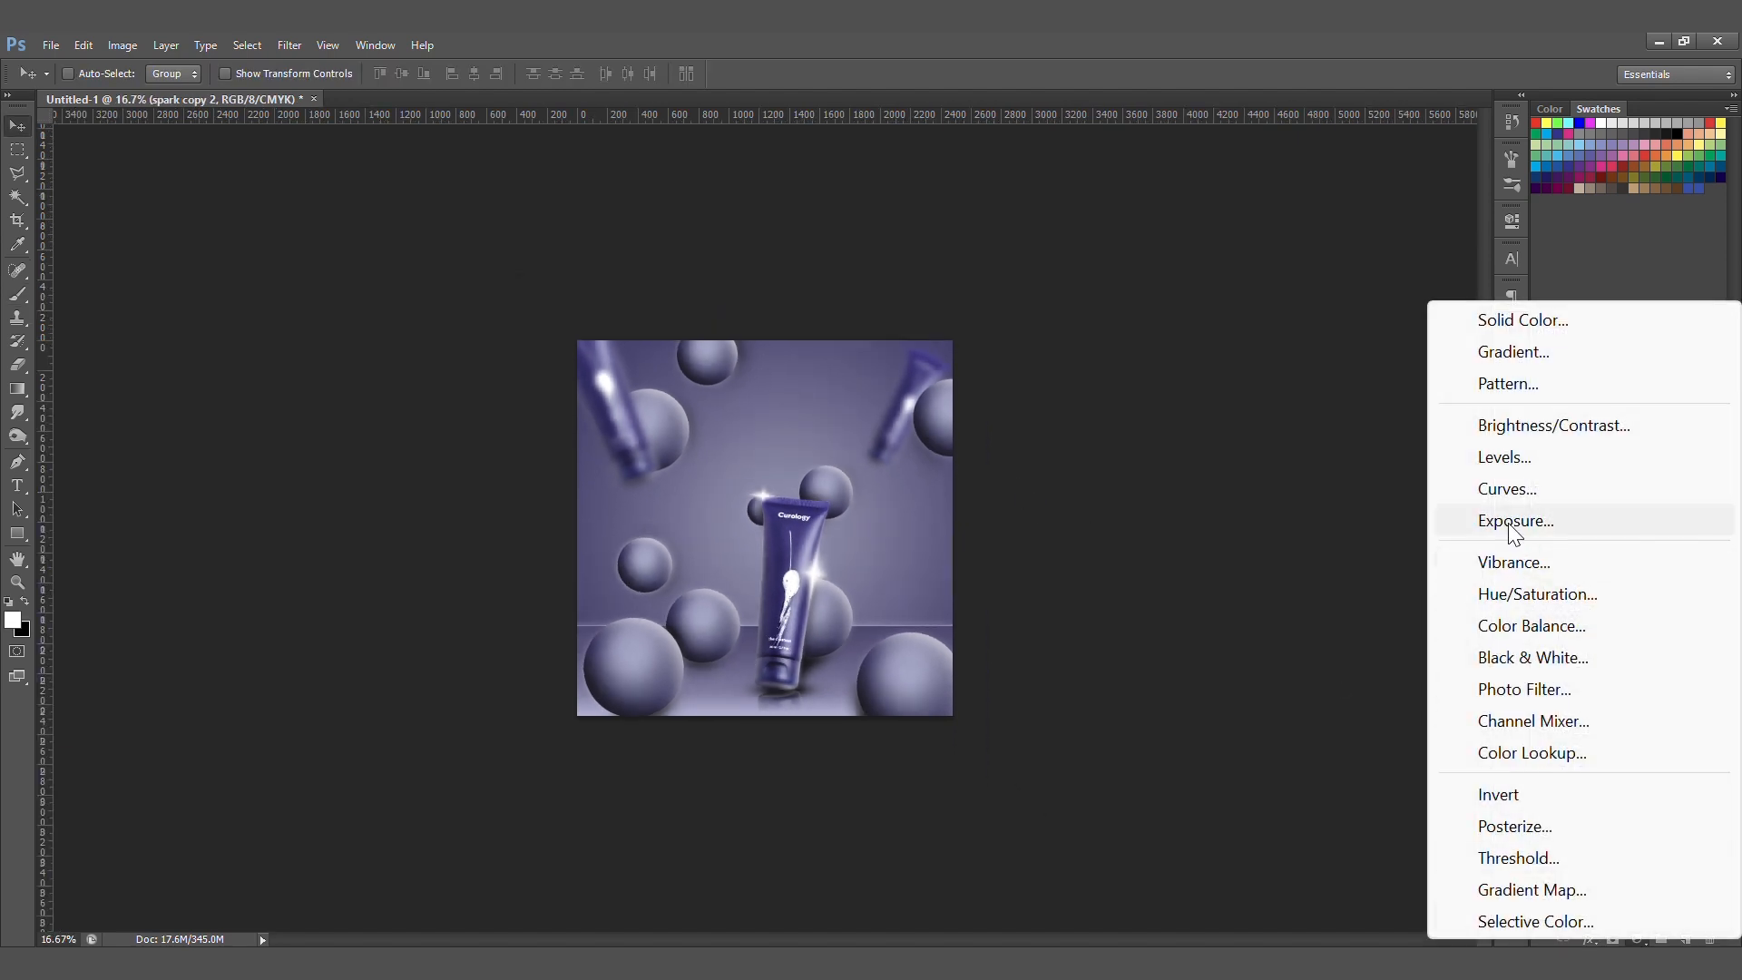
{"action": "left_click", "coordinate": [1542, 593]}
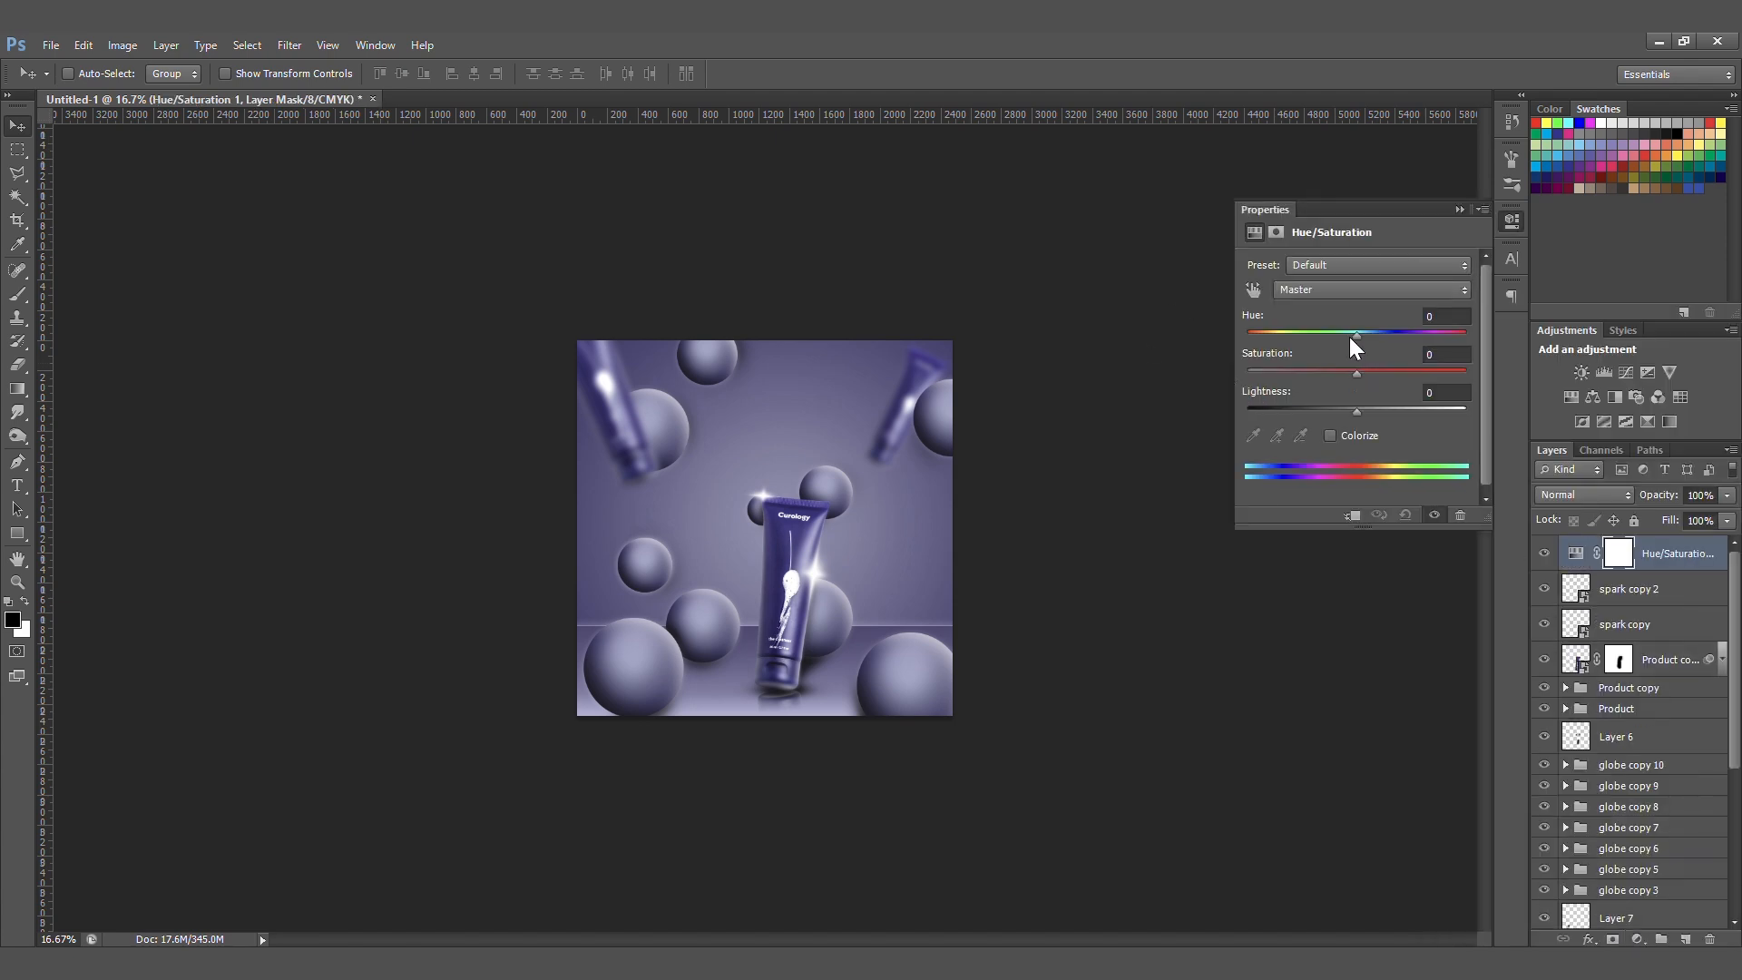
{"action": "mouse_move", "coordinate": [1357, 372]}
{"action": "left_mouse_down"}
{"action": "mouse_move", "coordinate": [1342, 367]}
{"action": "mouse_move", "coordinate": [1381, 373]}
{"action": "left_mouse_up"}
{"action": "mouse_move", "coordinate": [1357, 410]}
{"action": "left_mouse_down"}
{"action": "mouse_move", "coordinate": [1341, 403]}
{"action": "mouse_move", "coordinate": [1366, 405]}
{"action": "left_mouse_up"}
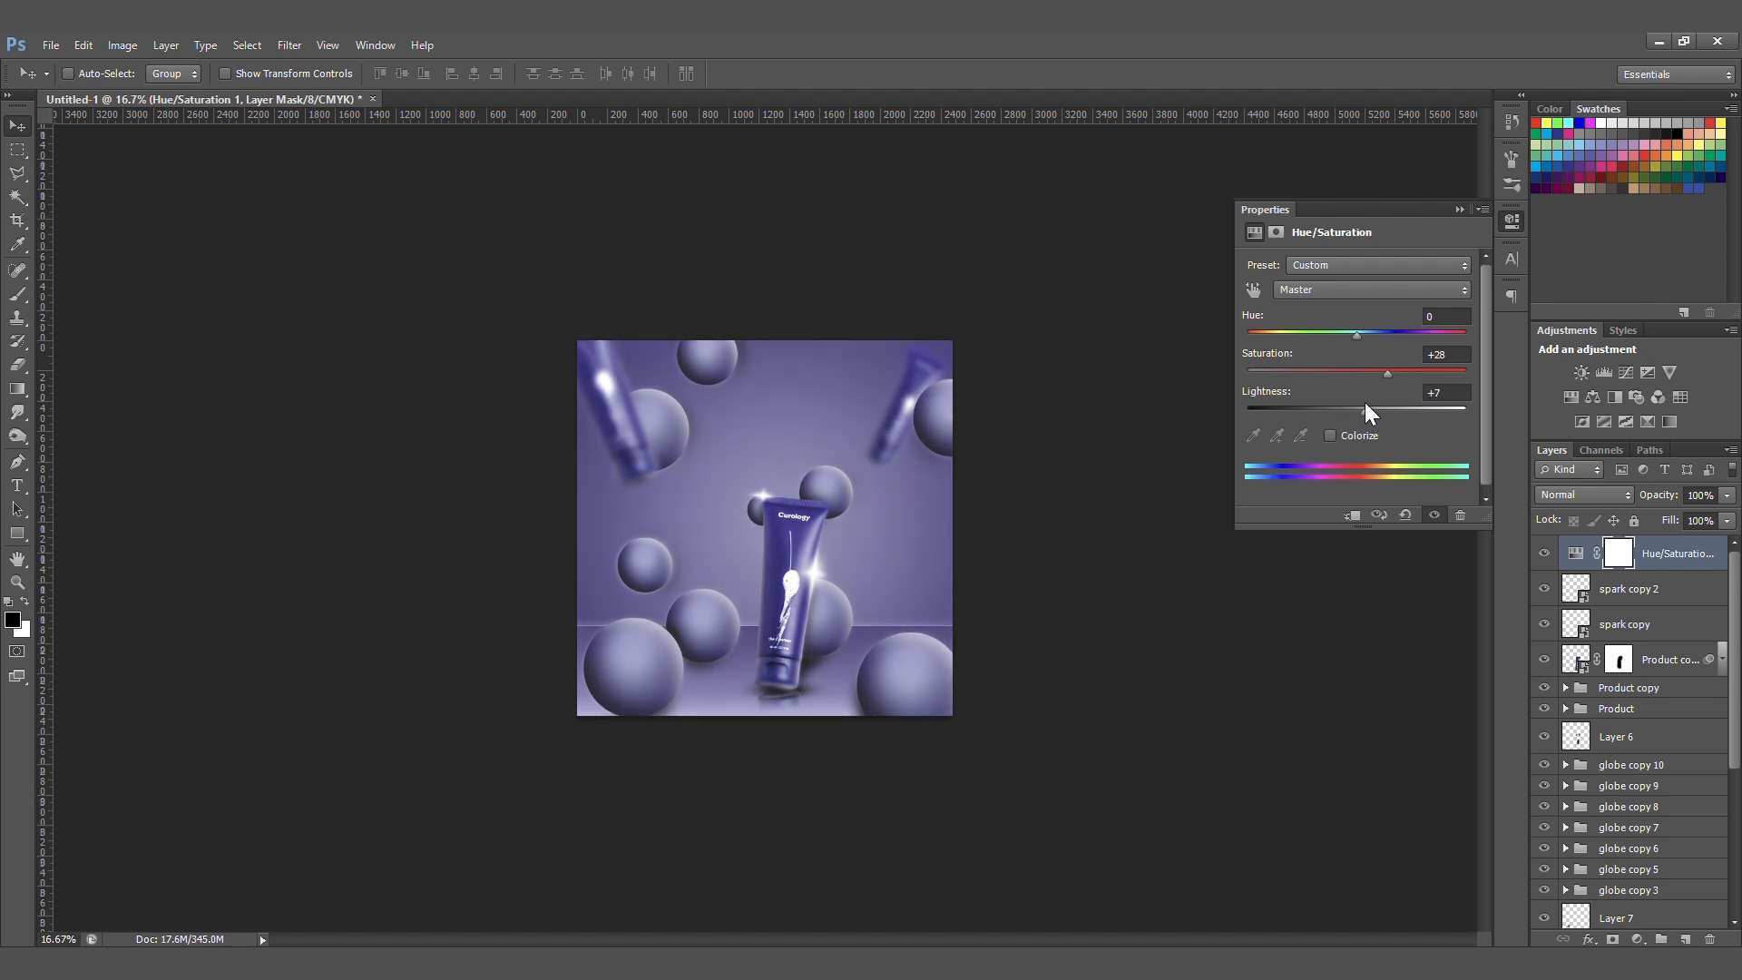
{"action": "left_click", "coordinate": [1458, 209]}
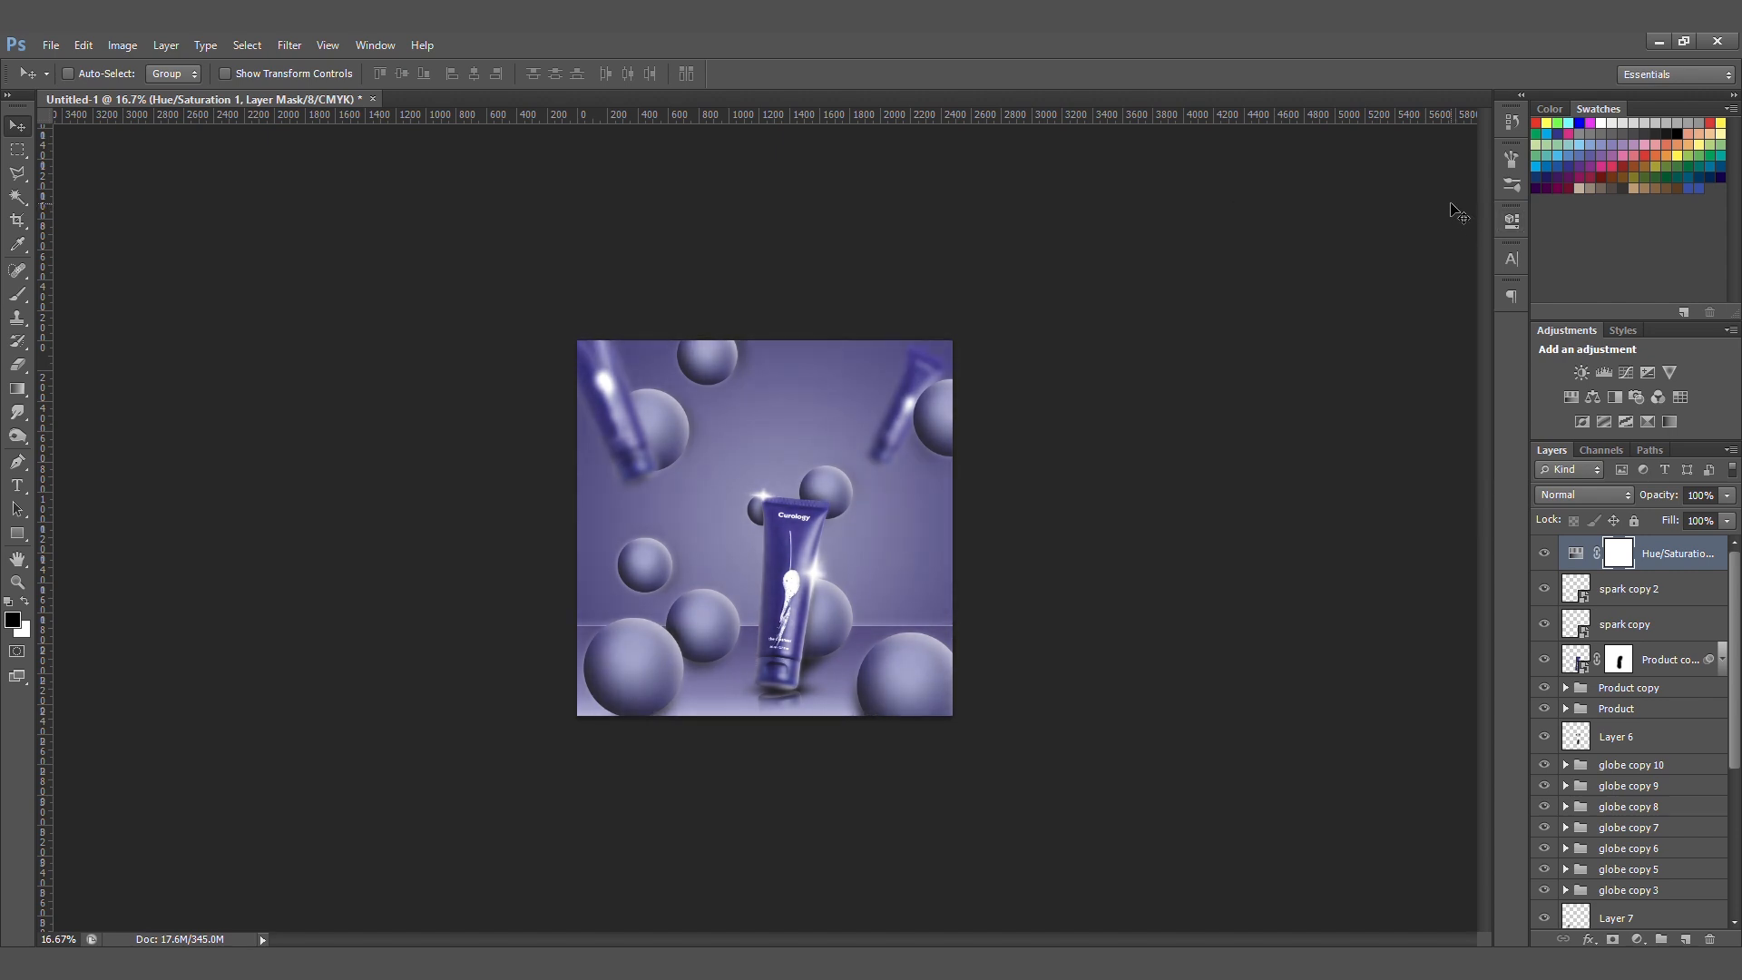